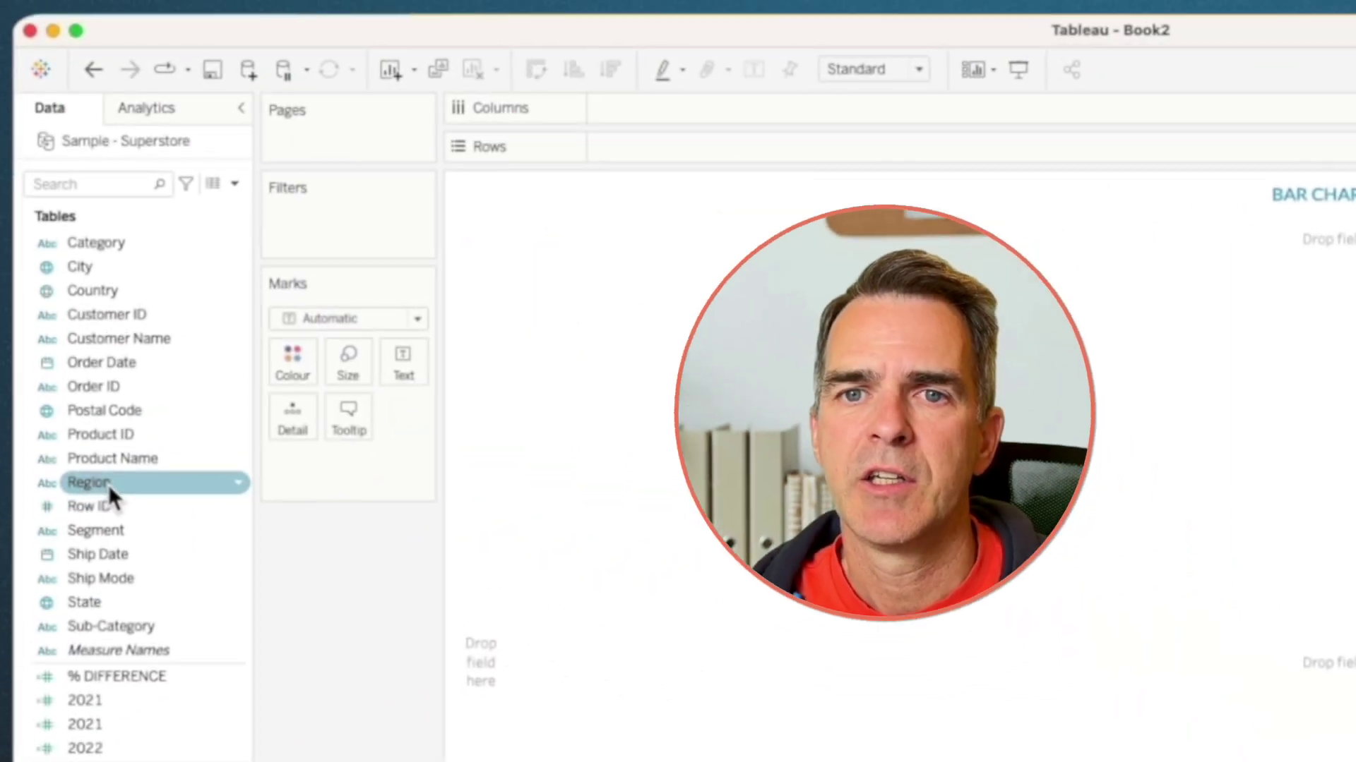
Build a bar chart of Sales by Region, with Region on rows, sorted by Sales in descending order.
left_click_drag(108, 484, 498, 492)
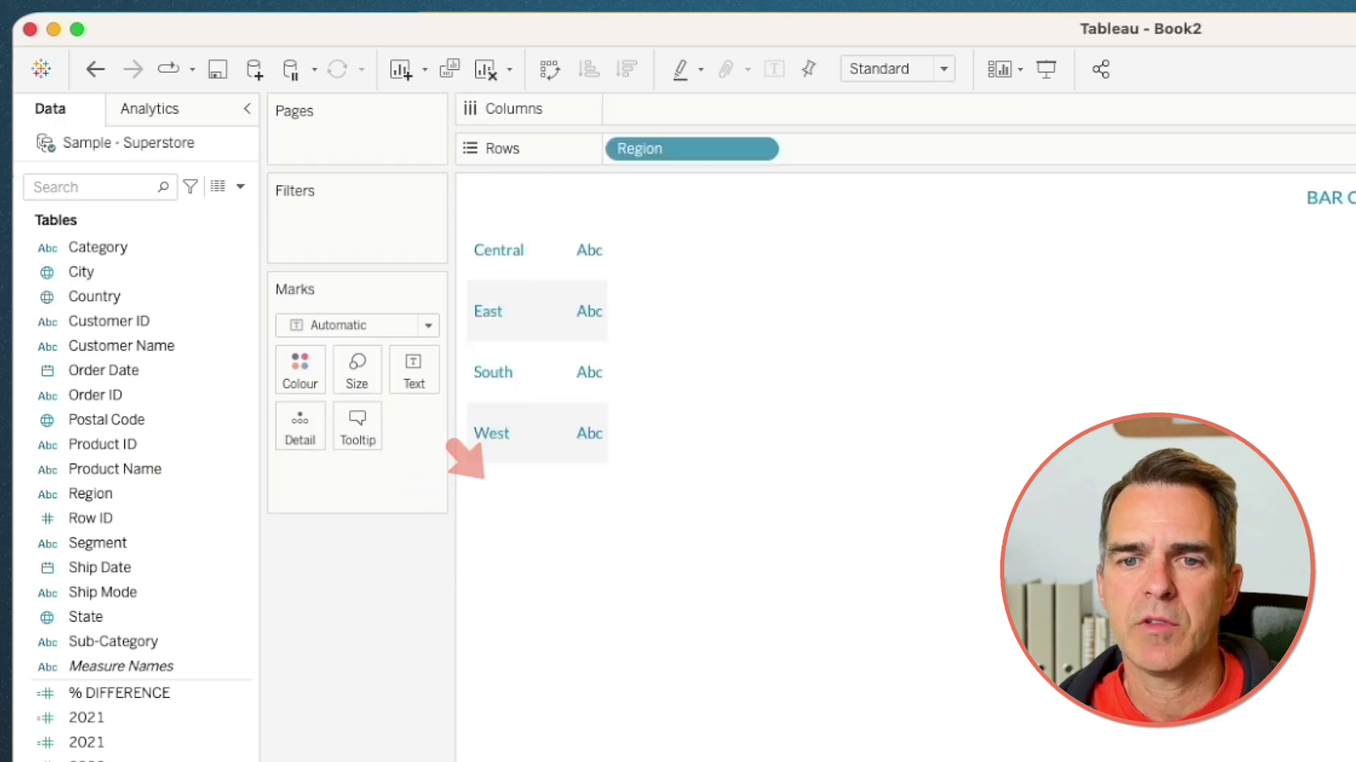
left_click_drag(115, 699, 671, 117)
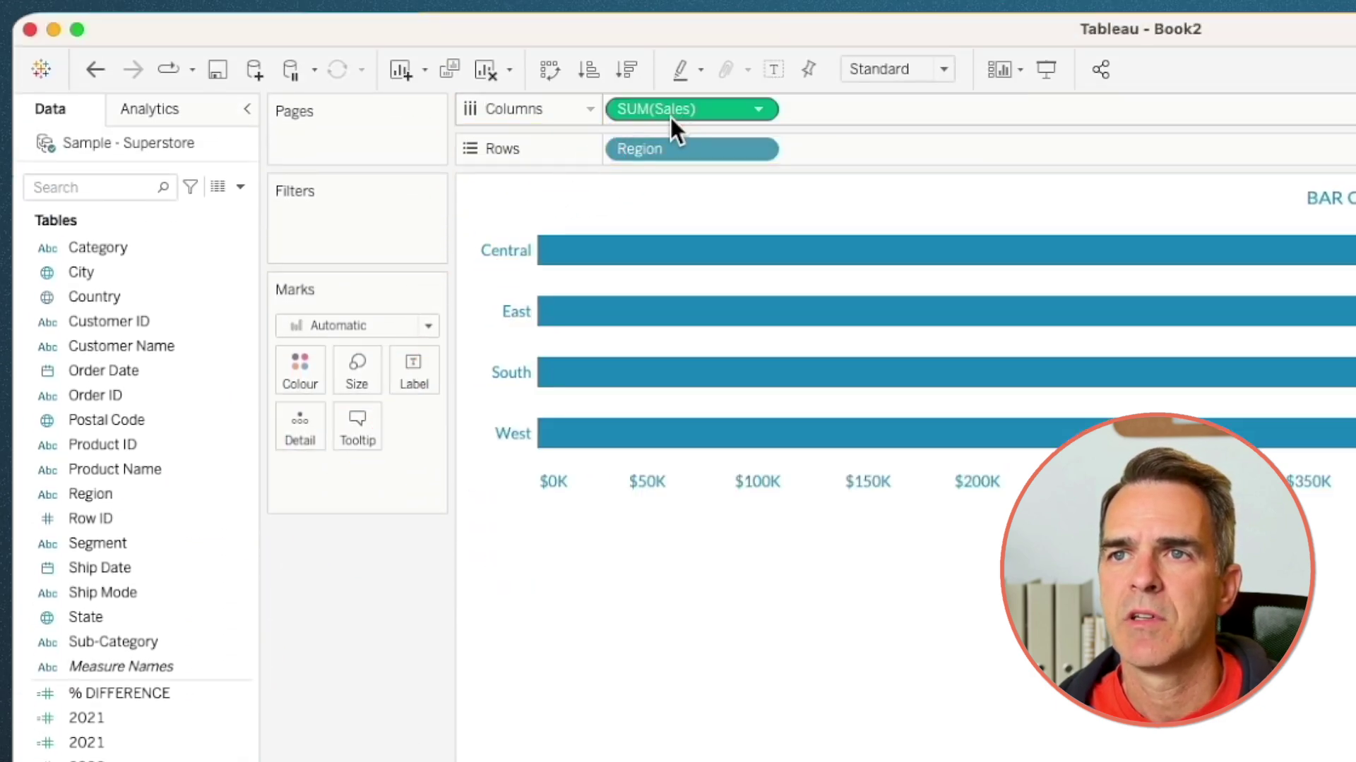
left_click(627, 69)
Show the mark labels on the bars and hide the Sales axis header.
left_click(774, 68)
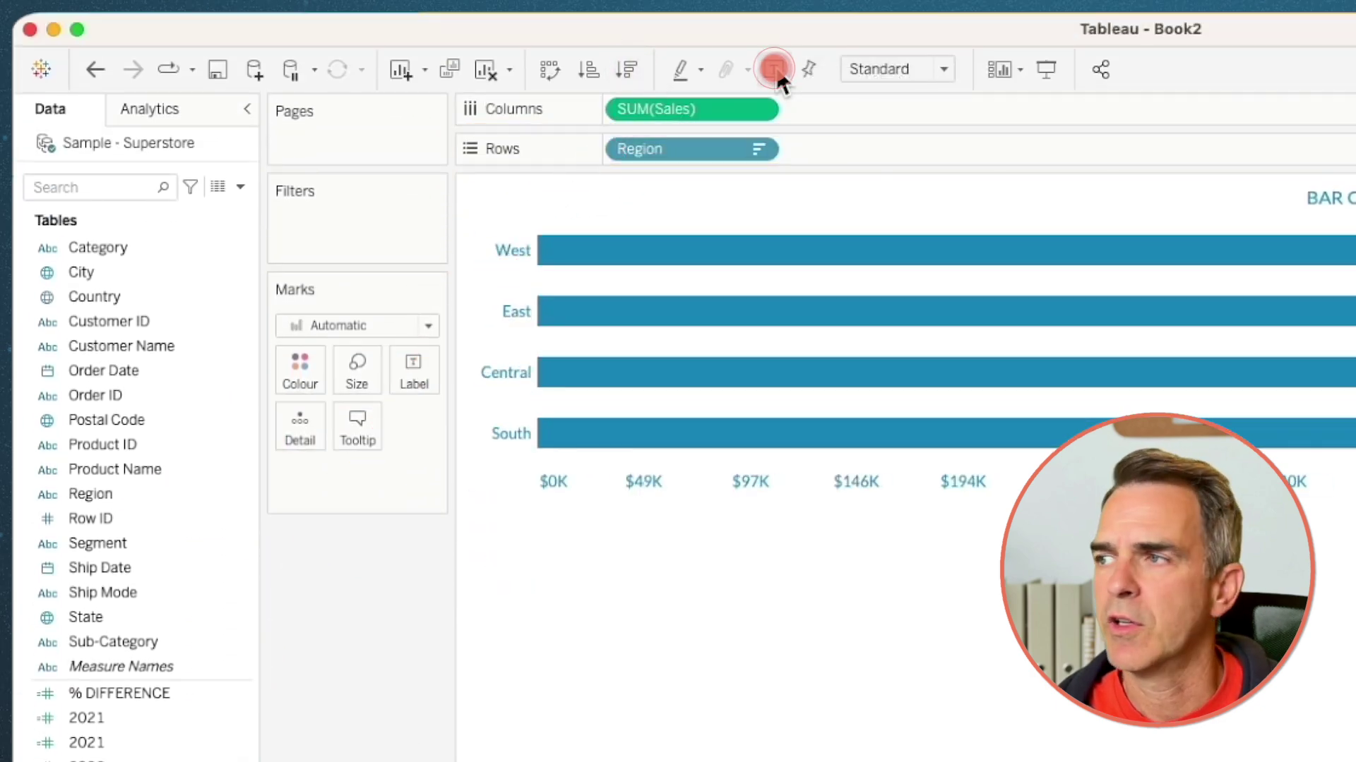
right_click(812, 508)
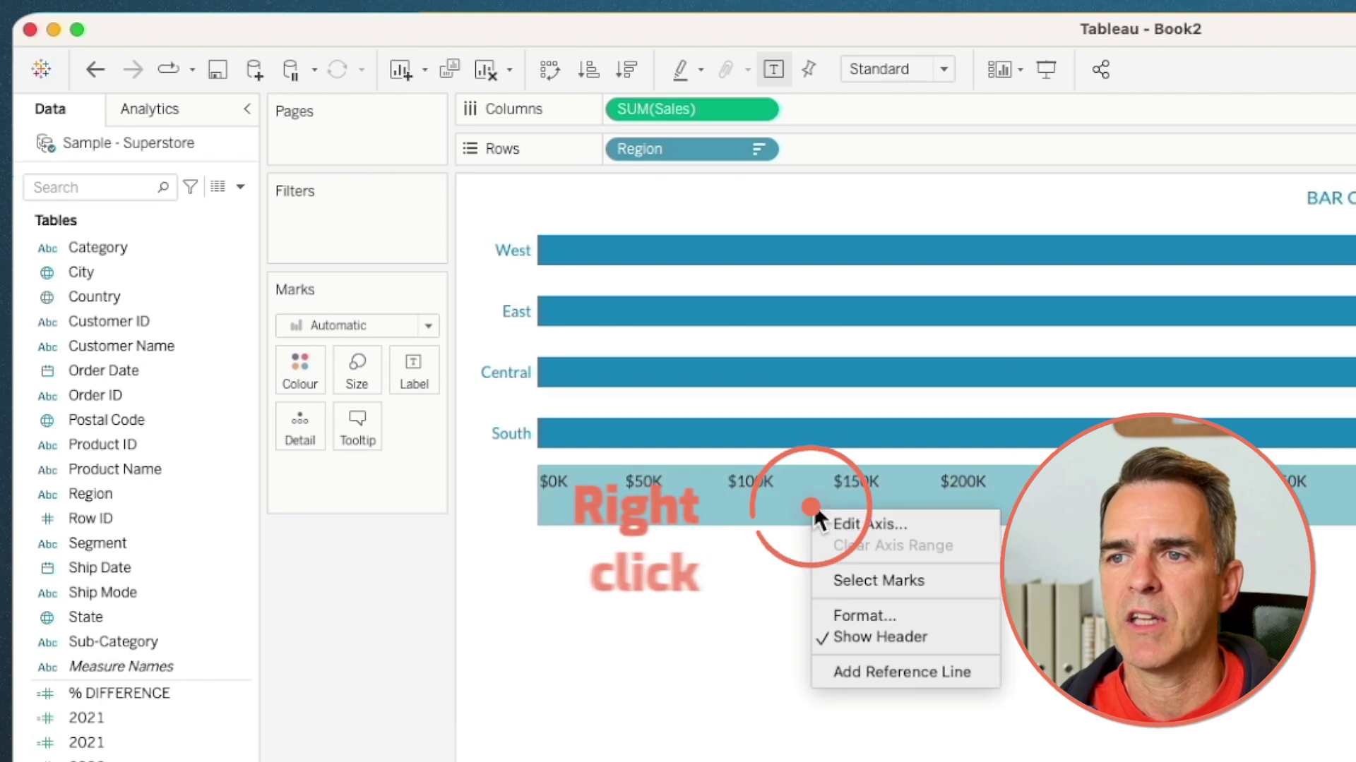
left_click(858, 637)
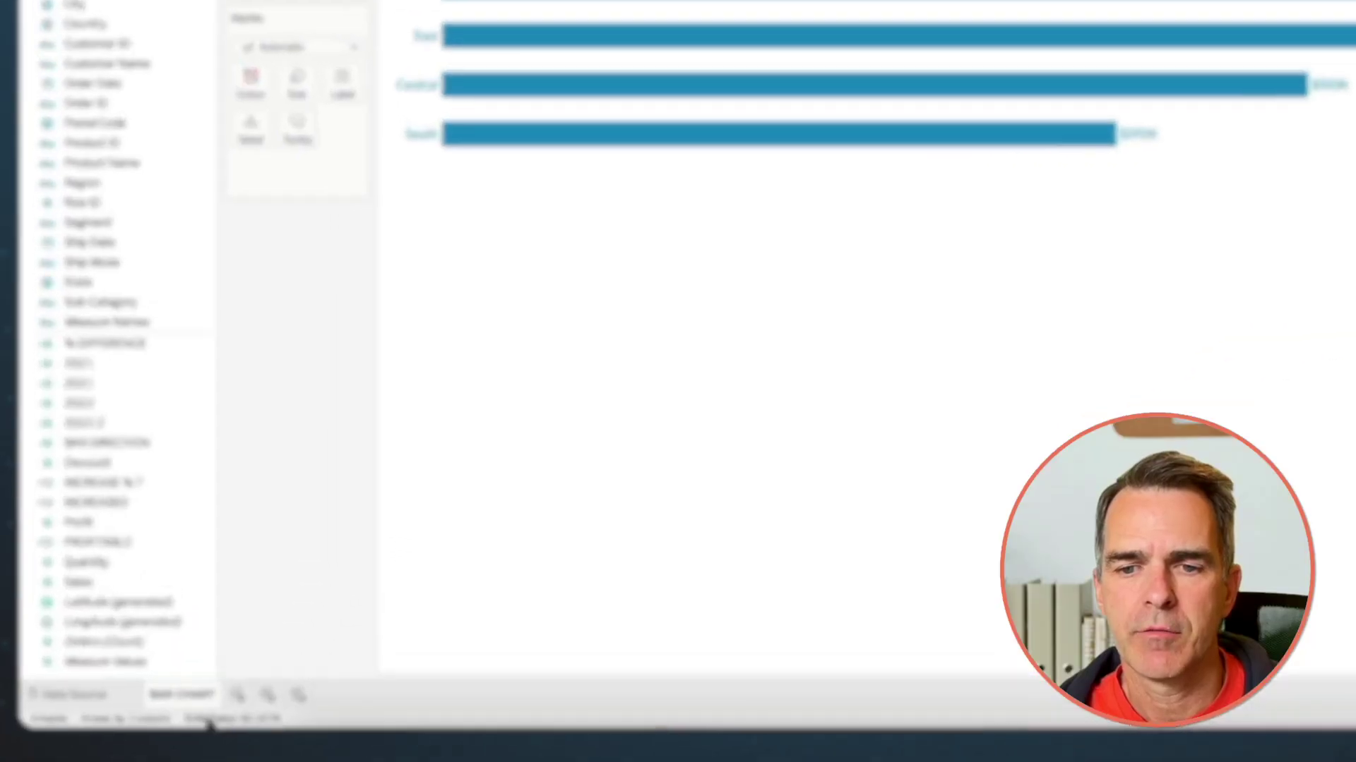
Duplicate the BAR CHART sheet and give the copy's bars a blue border and a white fill.
right_click(183, 693)
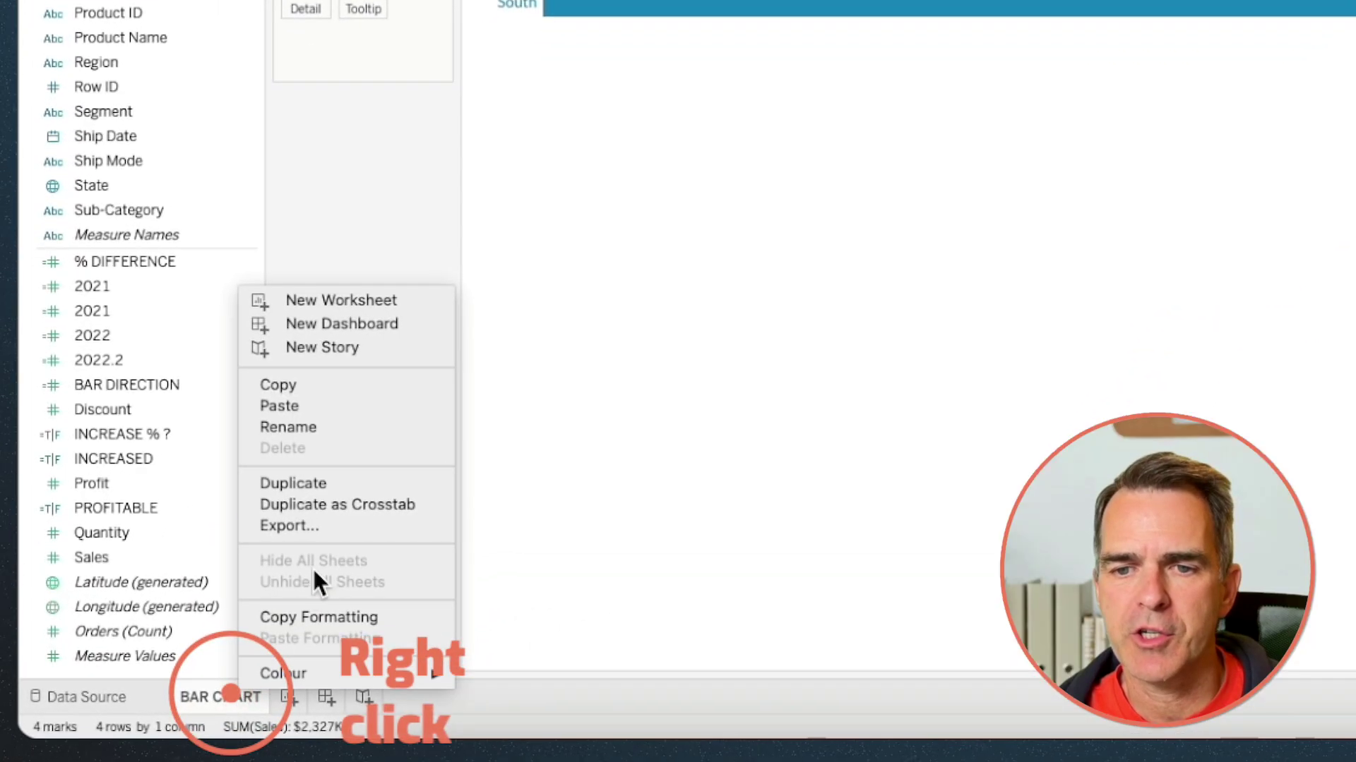
left_click(322, 484)
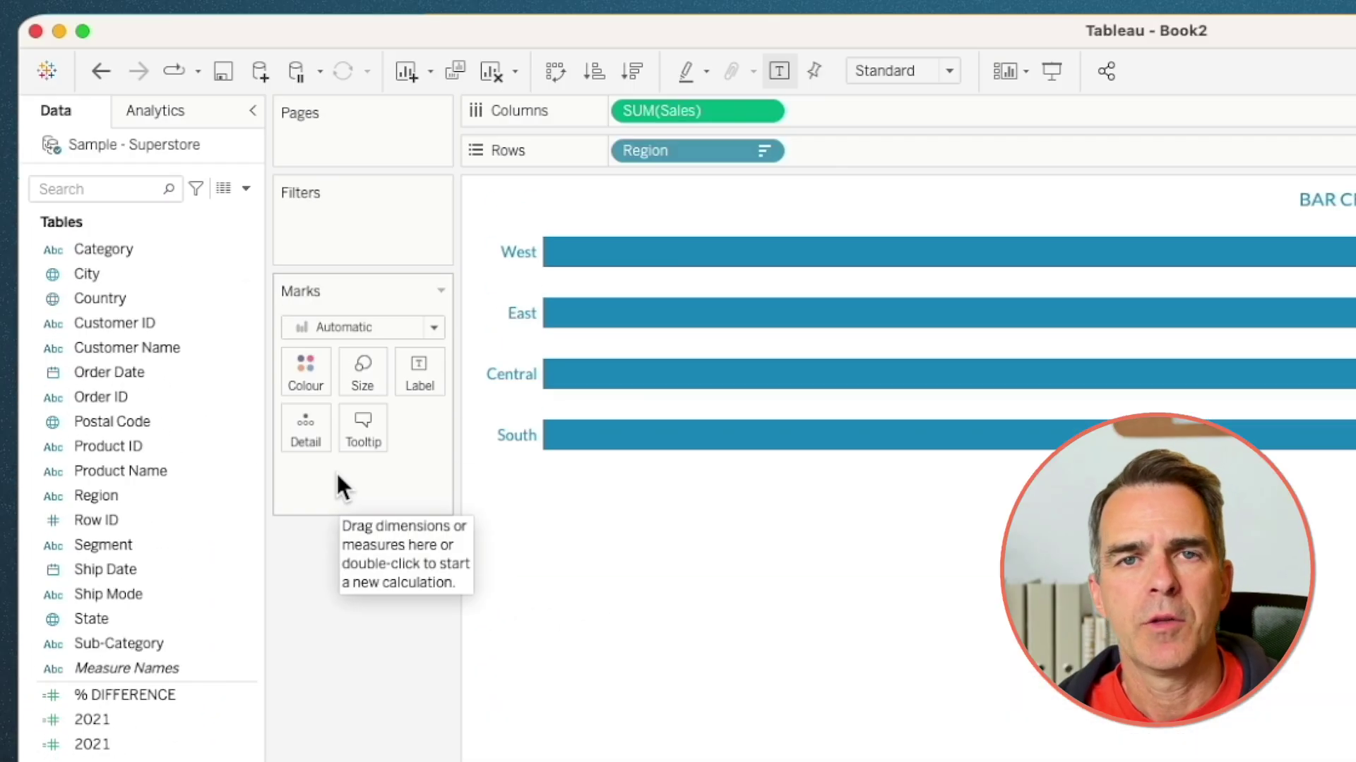
left_click(316, 366)
left_click(410, 597)
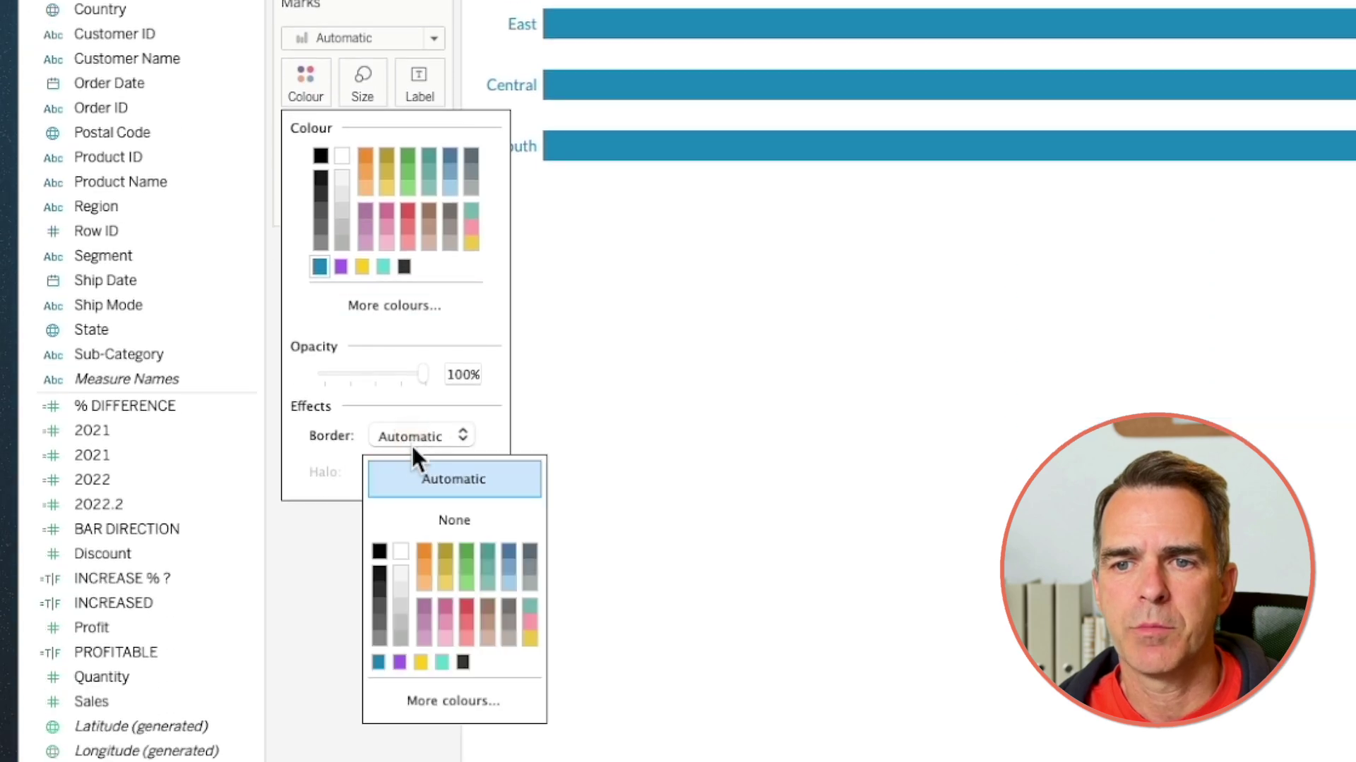
left_click(378, 661)
left_click(417, 597)
left_click(341, 150)
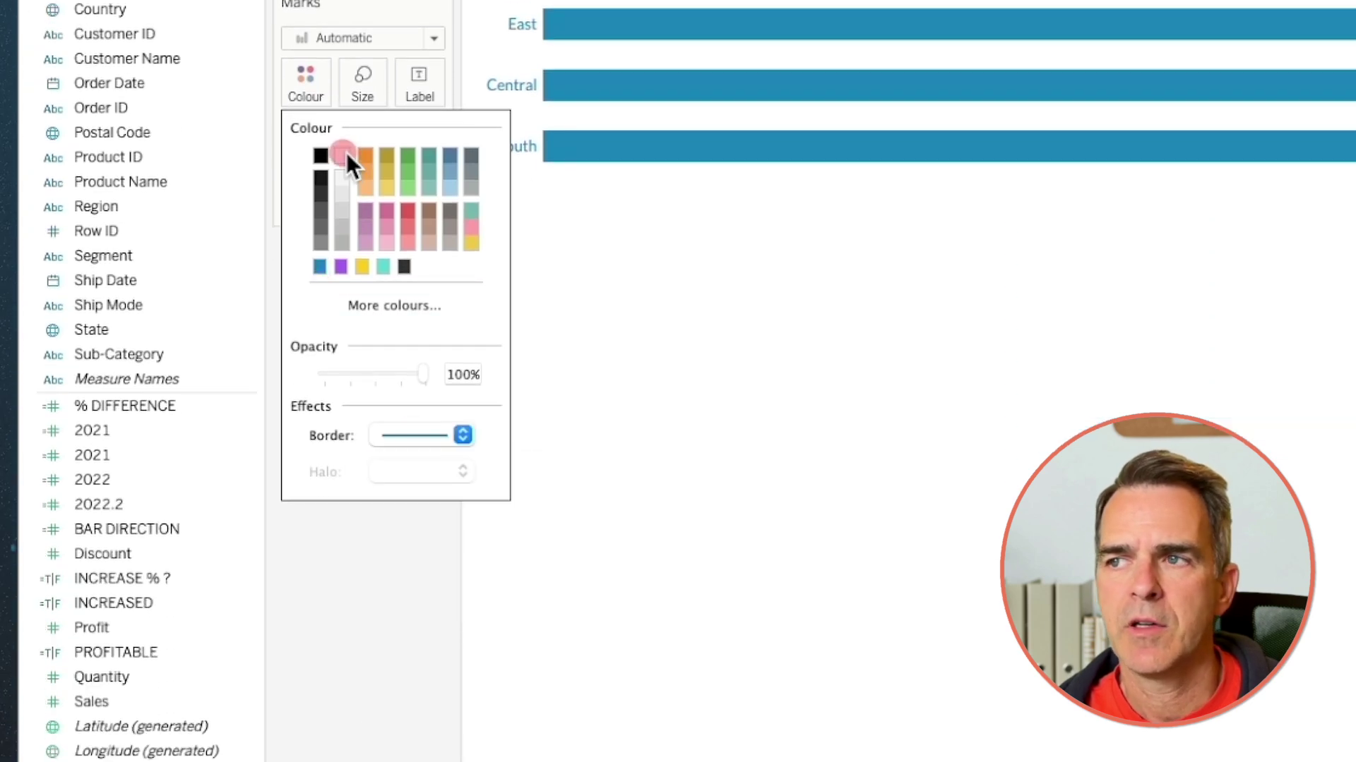
left_click(346, 153)
Centre the mark labels horizontally, allow them to overlap other marks, and set their font colour to blue.
left_click(418, 84)
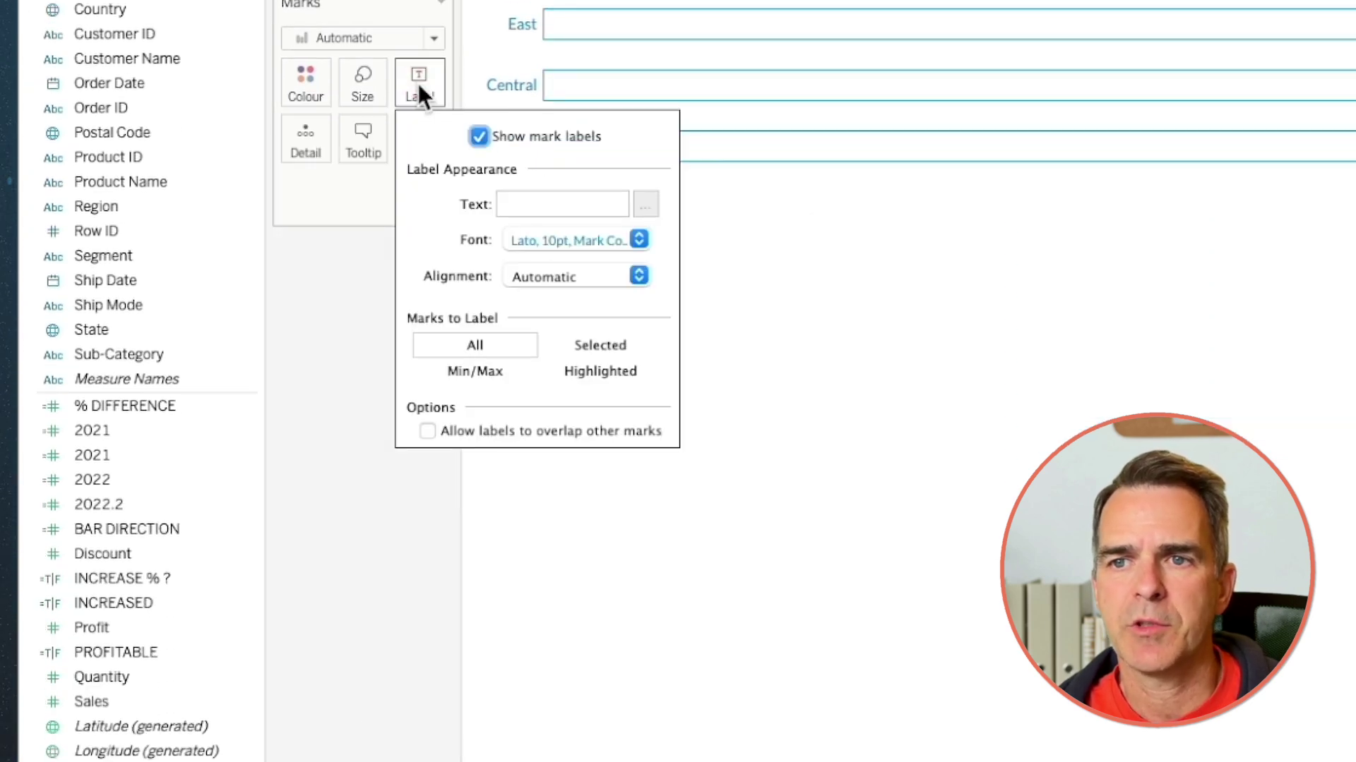
left_click(556, 279)
left_click(562, 389)
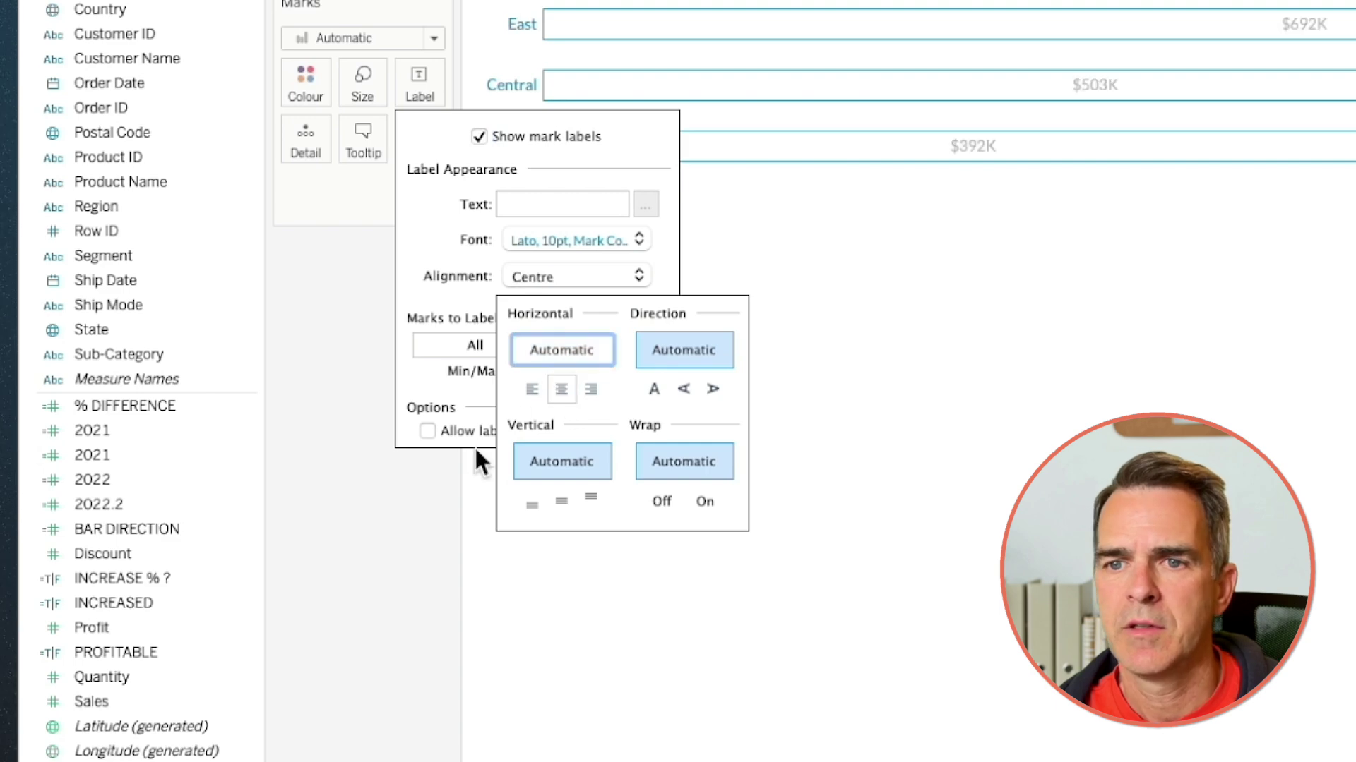
left_click(427, 430)
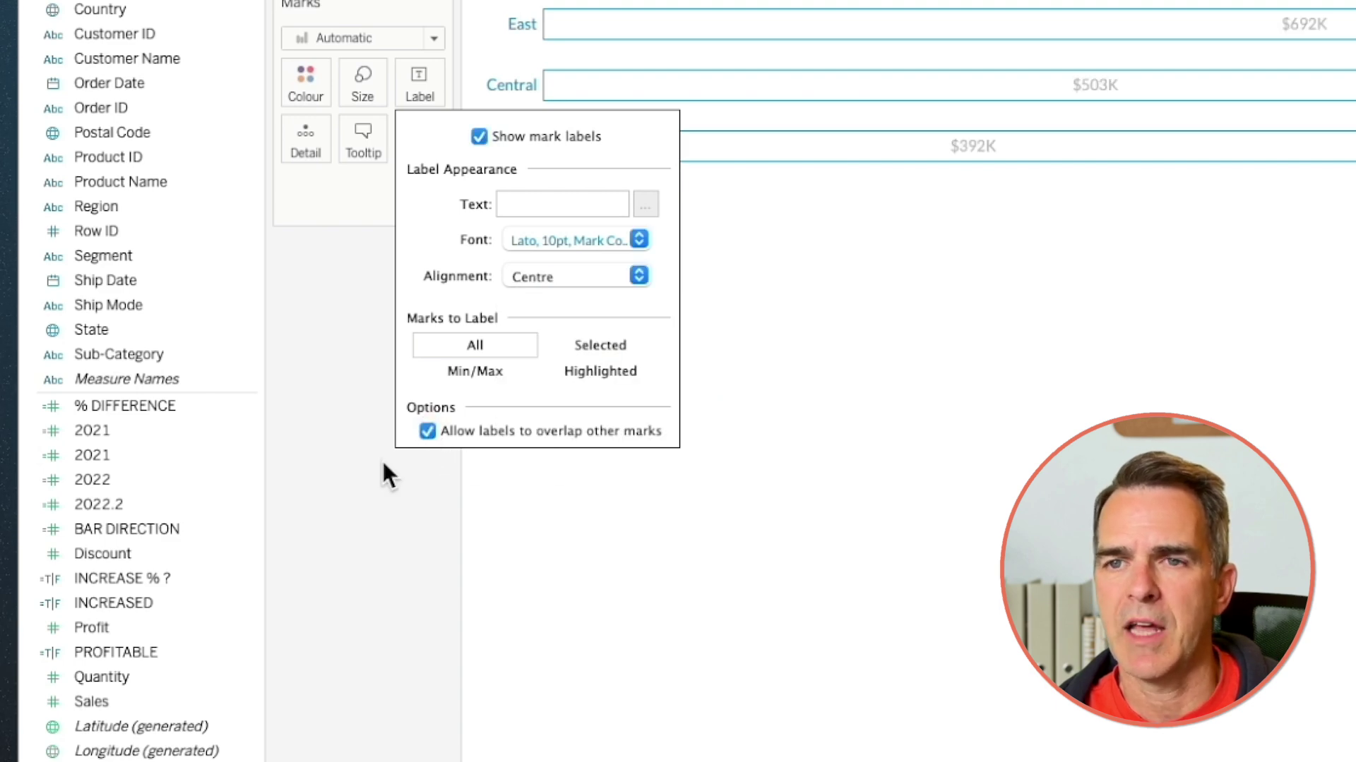
left_click(533, 241)
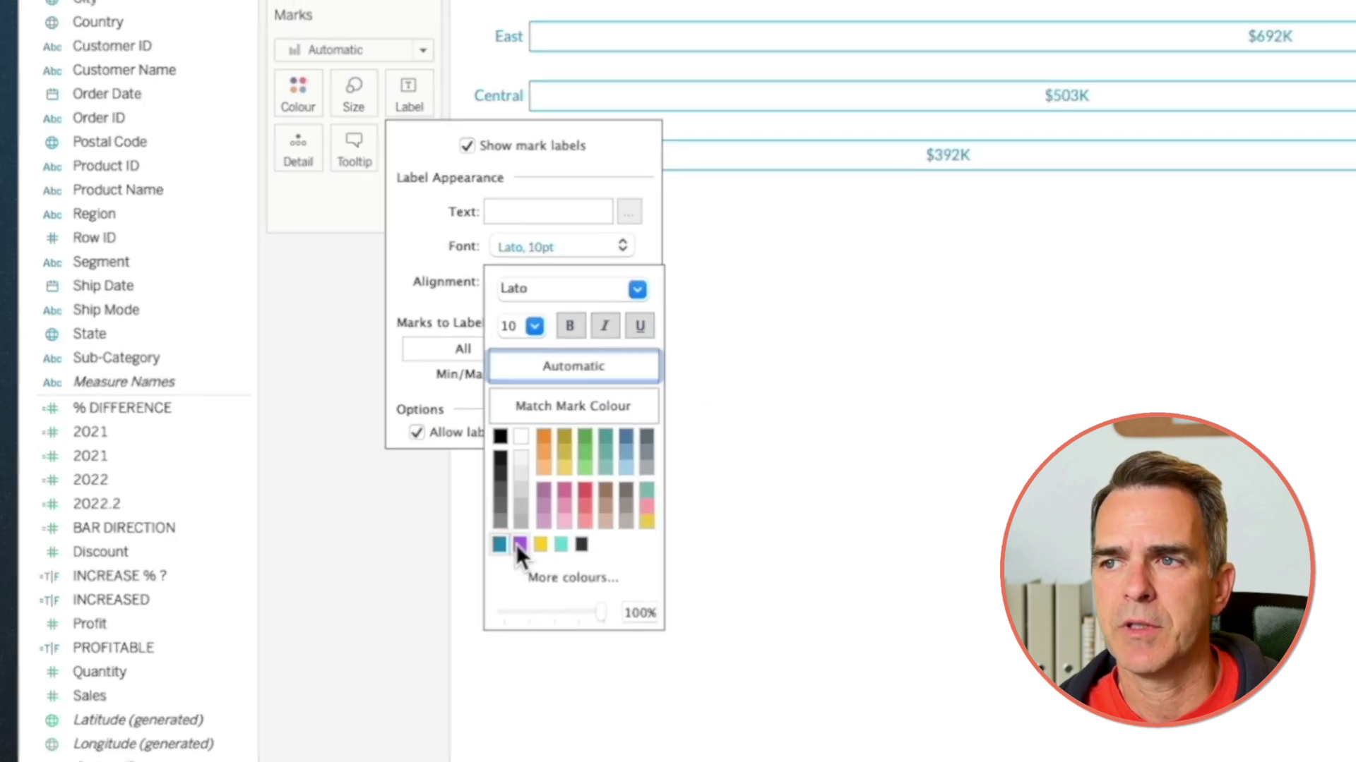
left_click(513, 545)
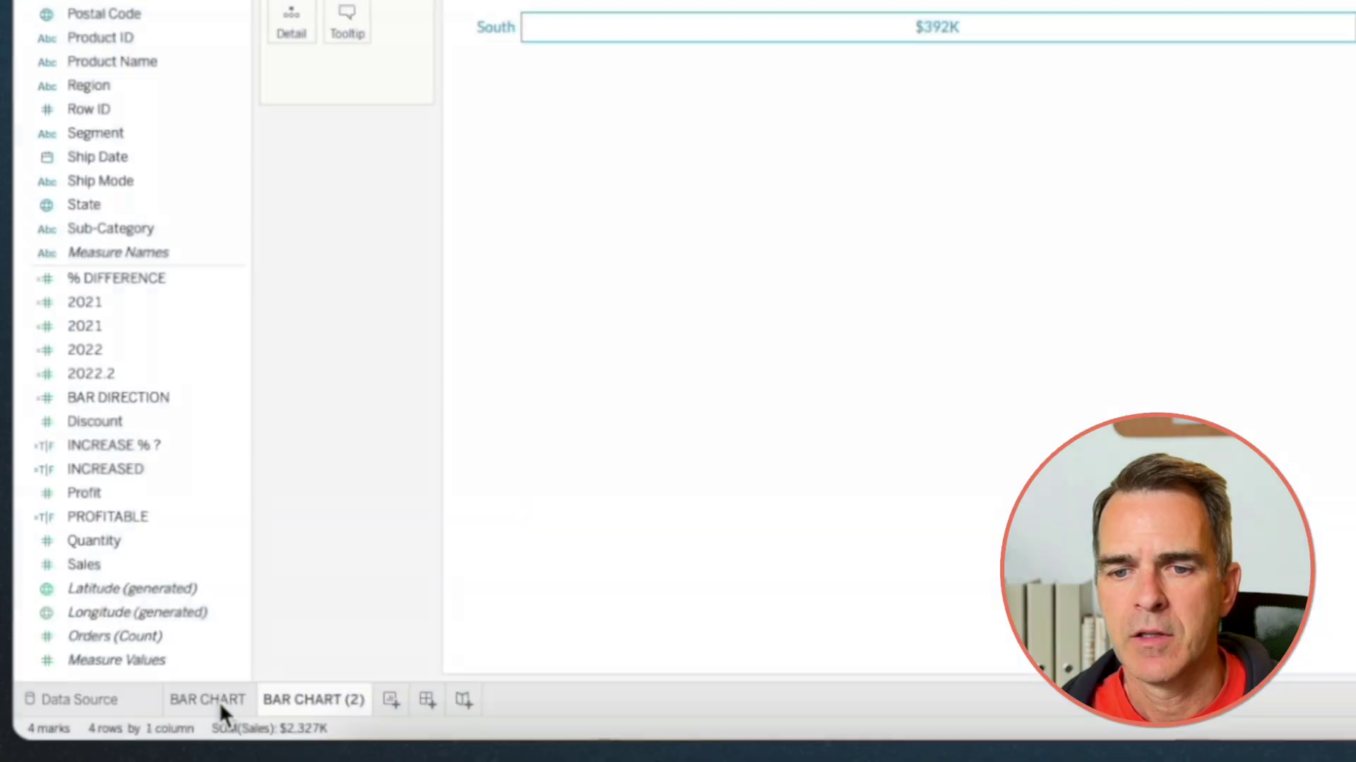
Duplicate the original BAR CHART sheet and colour the copy's bars by Order Date year.
left_click(221, 701)
right_click(222, 702)
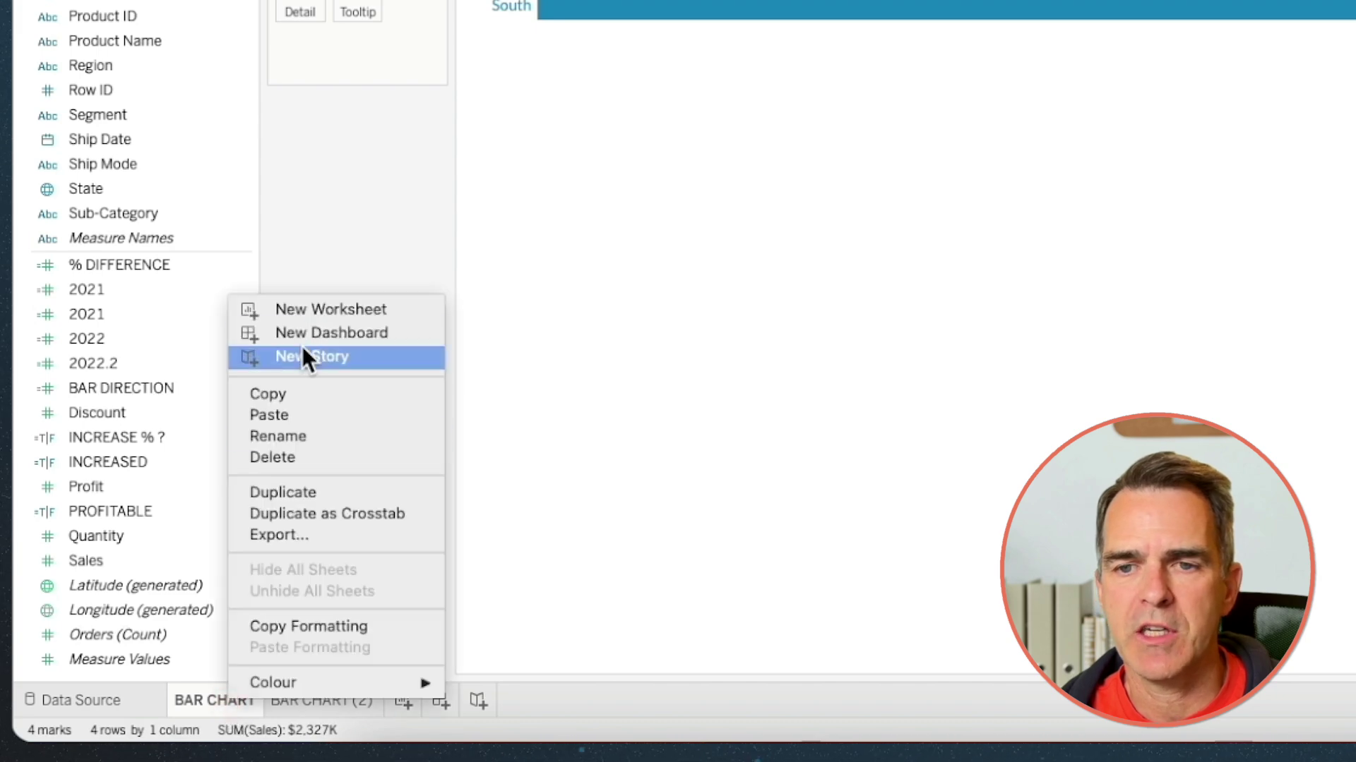
left_click(319, 498)
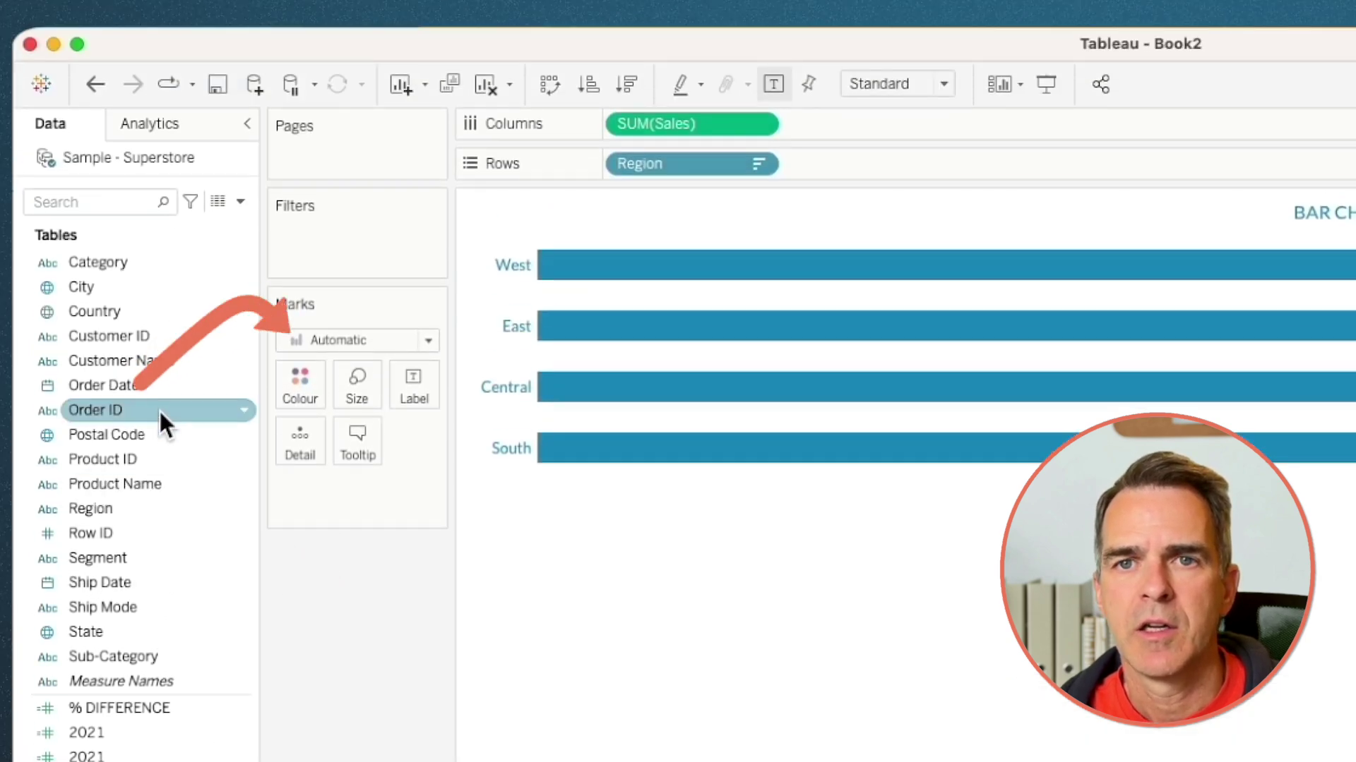
left_click_drag(138, 385, 303, 385)
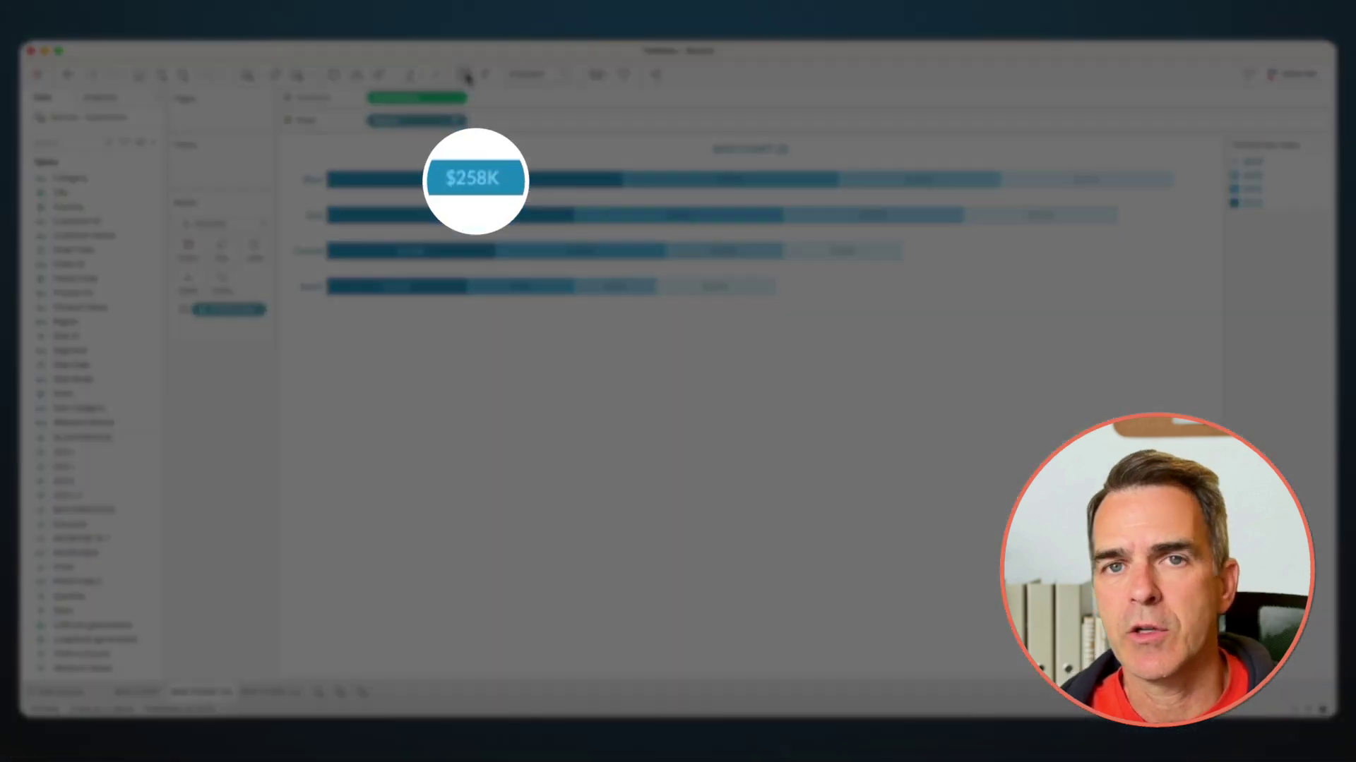
Turn off the mark labels on the stacked bars and show the Sales axis header.
left_click(464, 74)
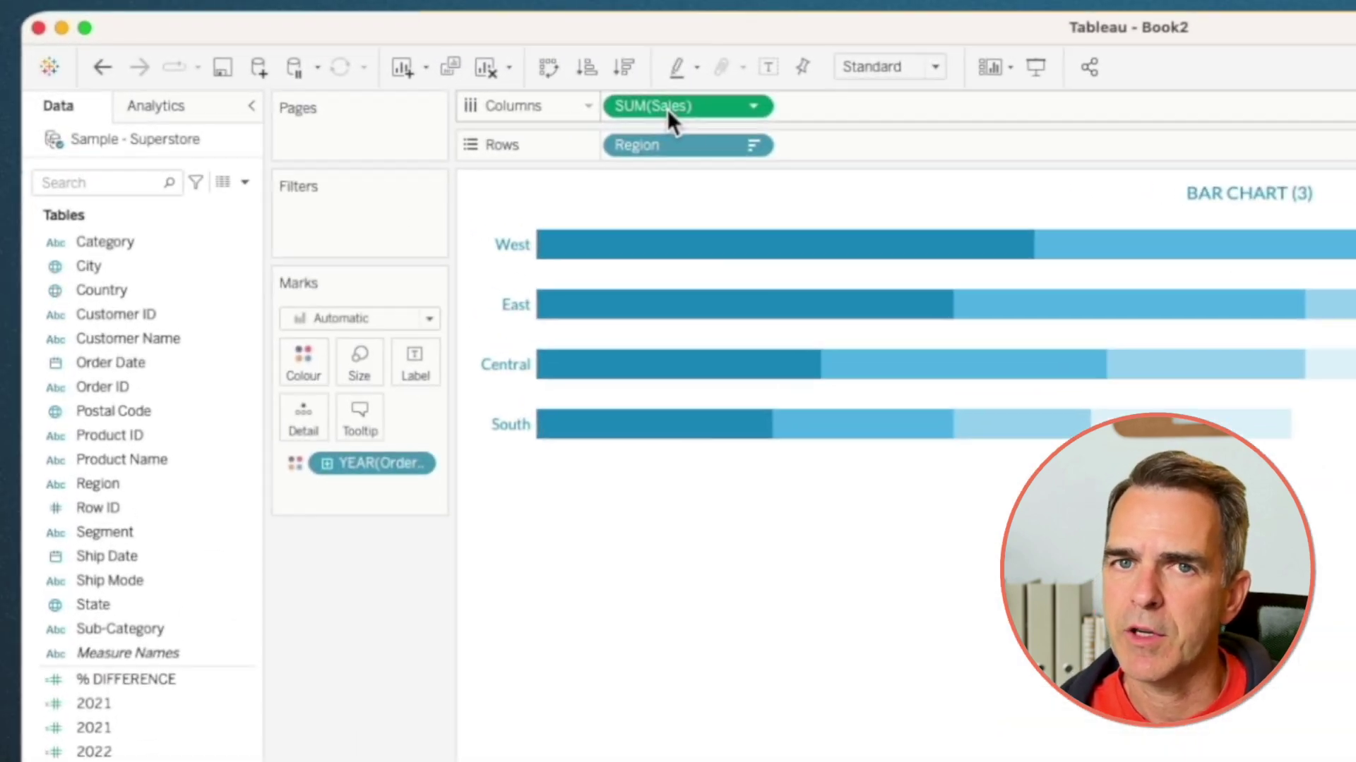
right_click(670, 108)
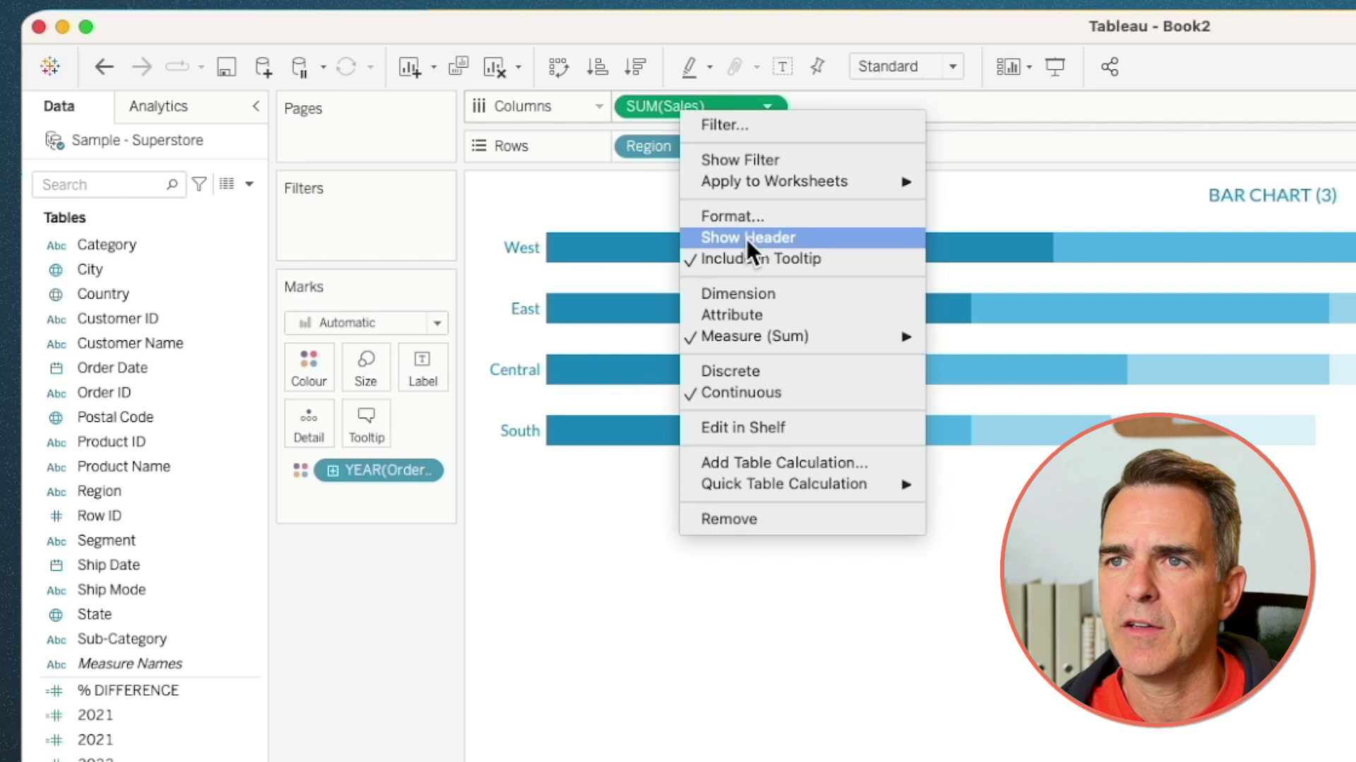
left_click(747, 239)
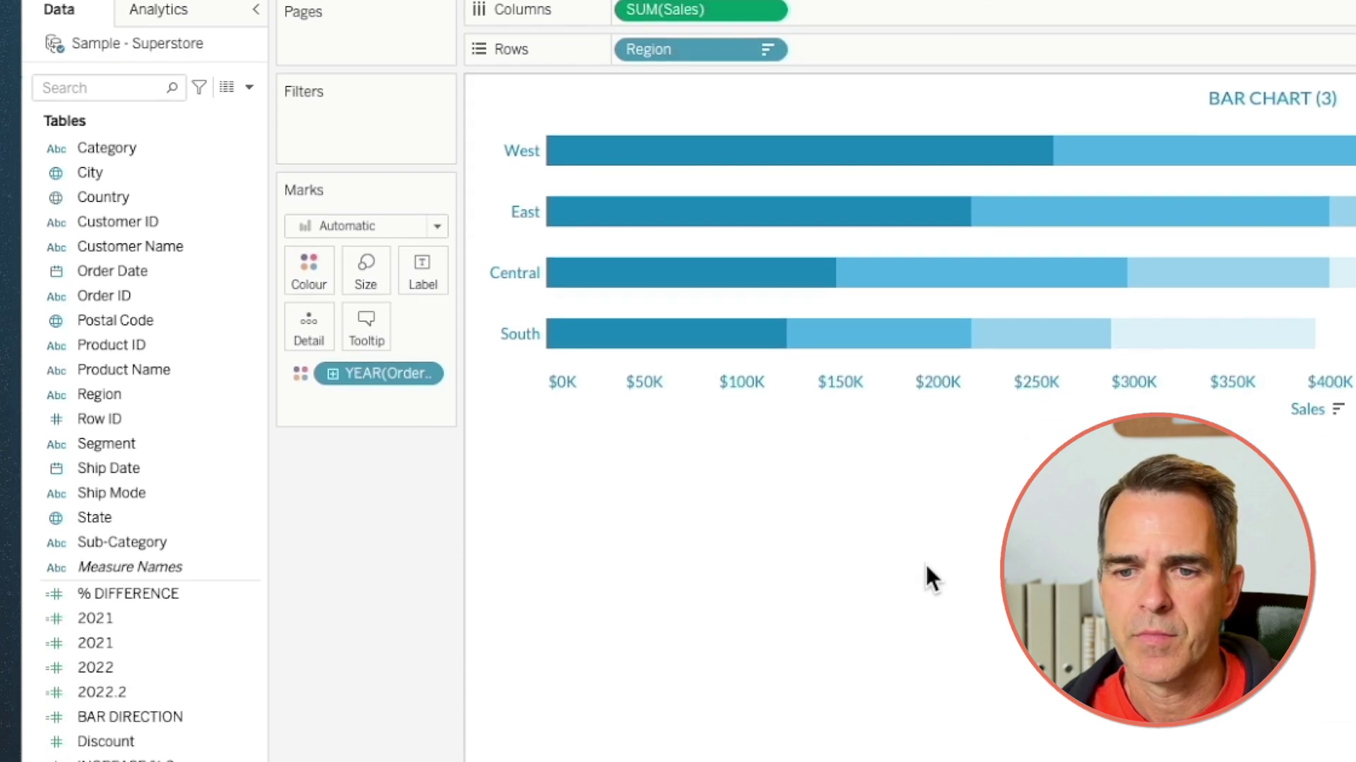
Duplicate the BAR CHART (3) sheet and apply a Percent of Total quick table calculation to Sales in the copy.
right_click(355, 717)
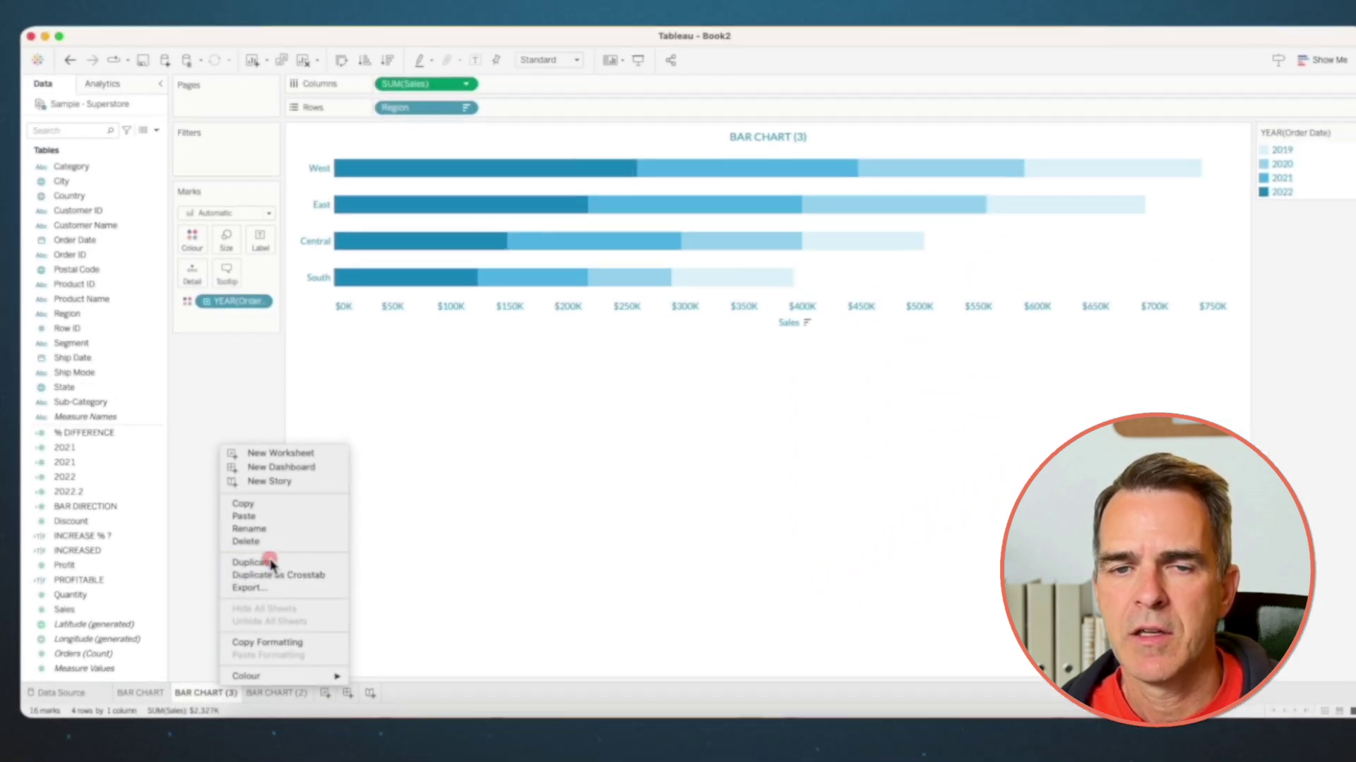
left_click(452, 511)
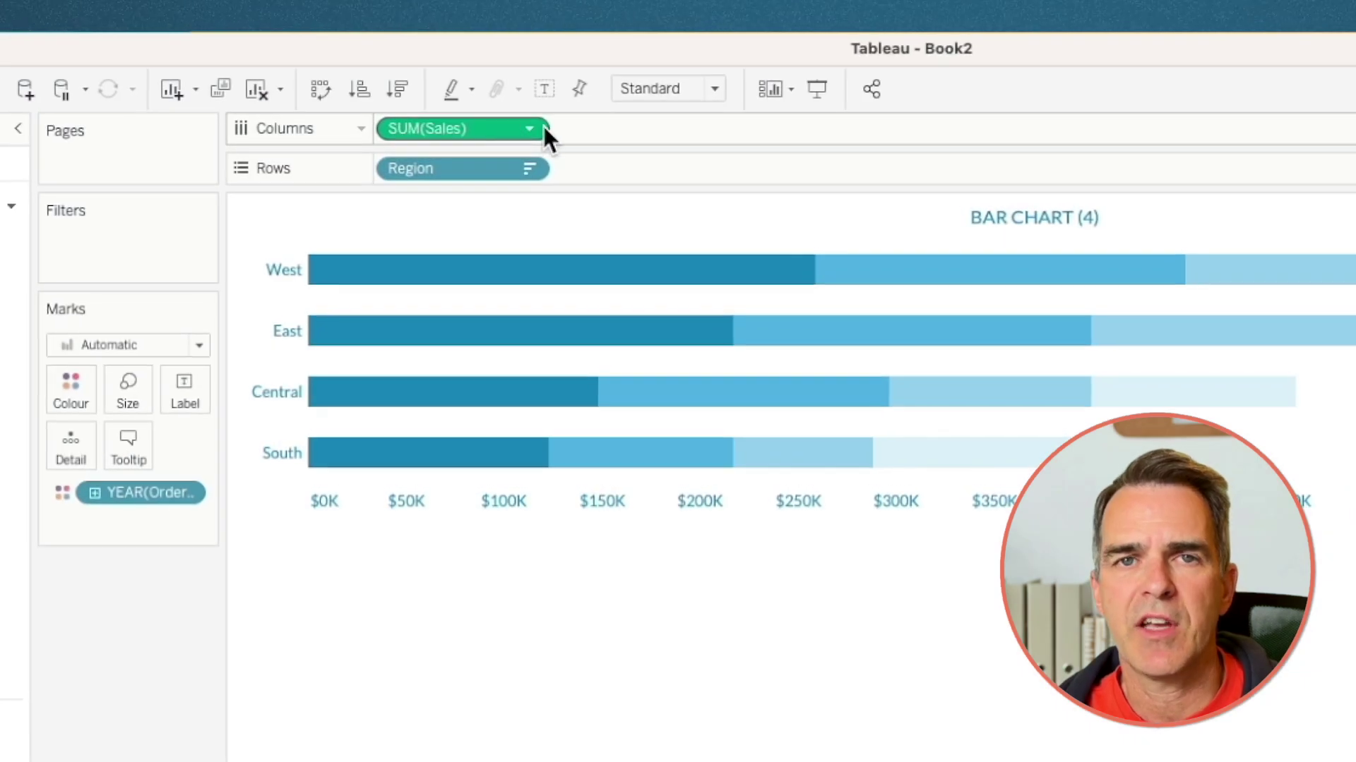
left_click(529, 130)
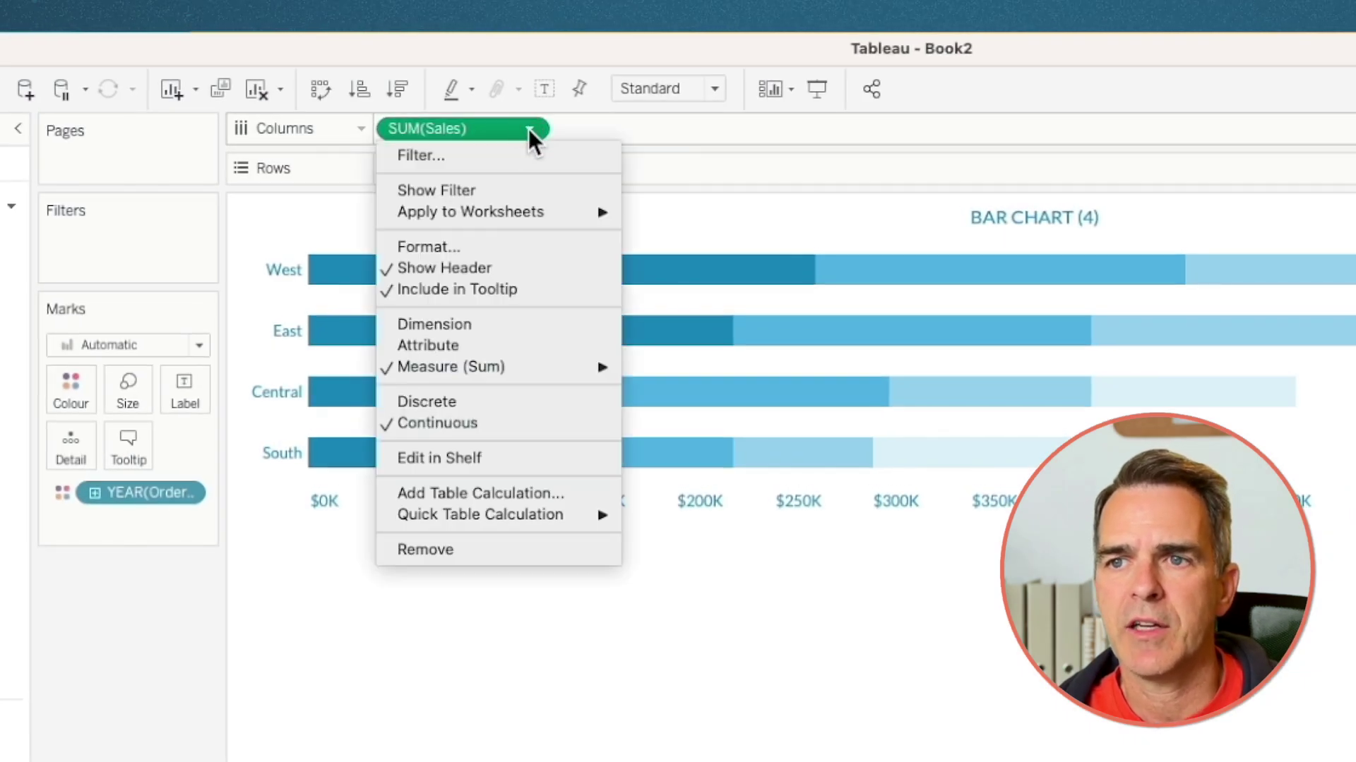
mouse_move(528, 514)
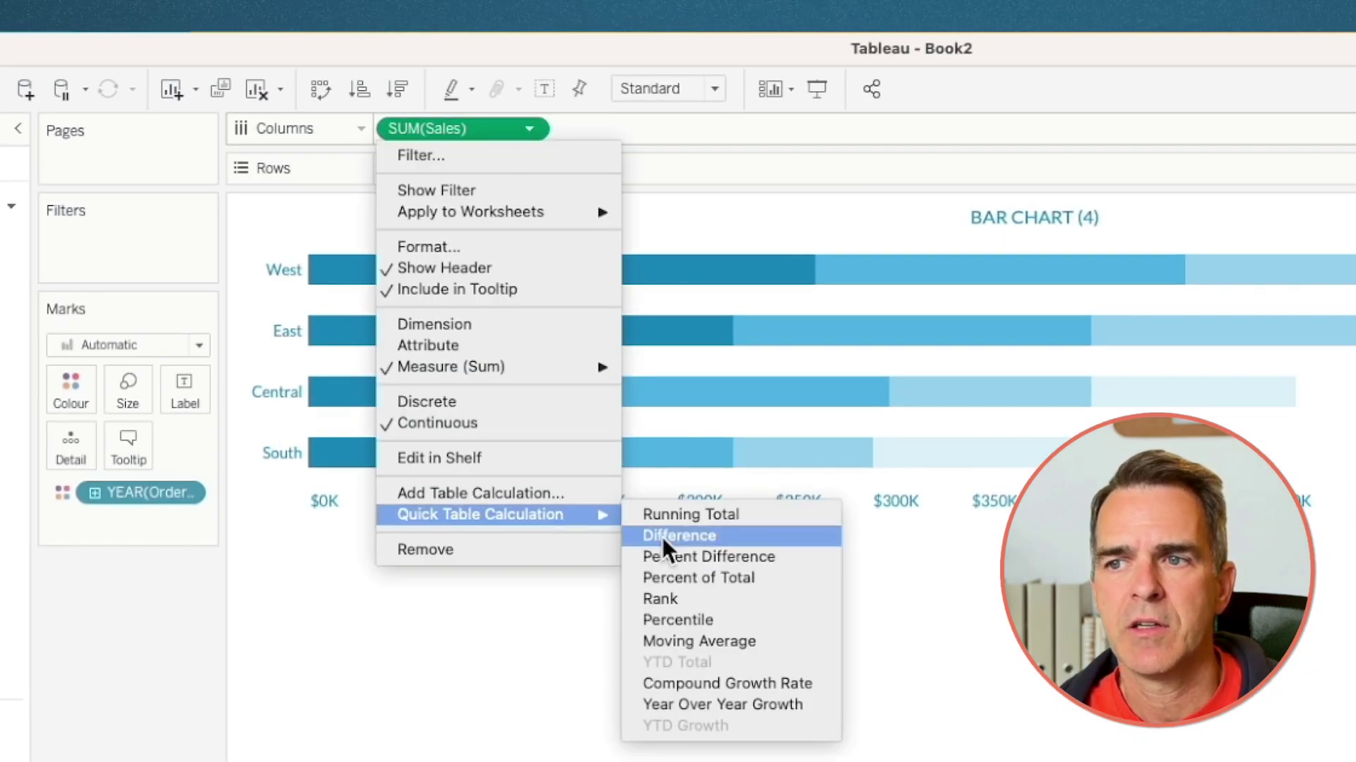
left_click(669, 576)
Set the Sales percent-of-total calculation to compute using Order Date.
left_click(532, 134)
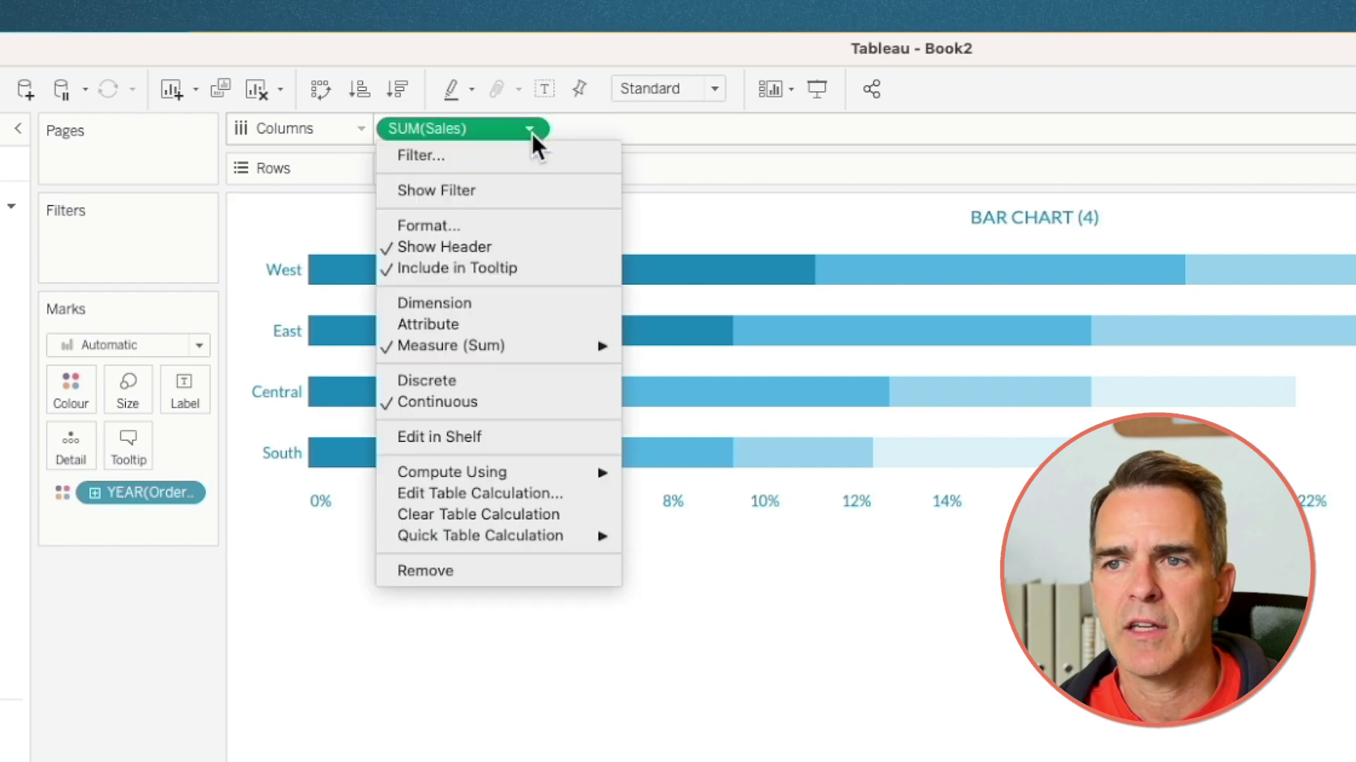
mouse_move(552, 473)
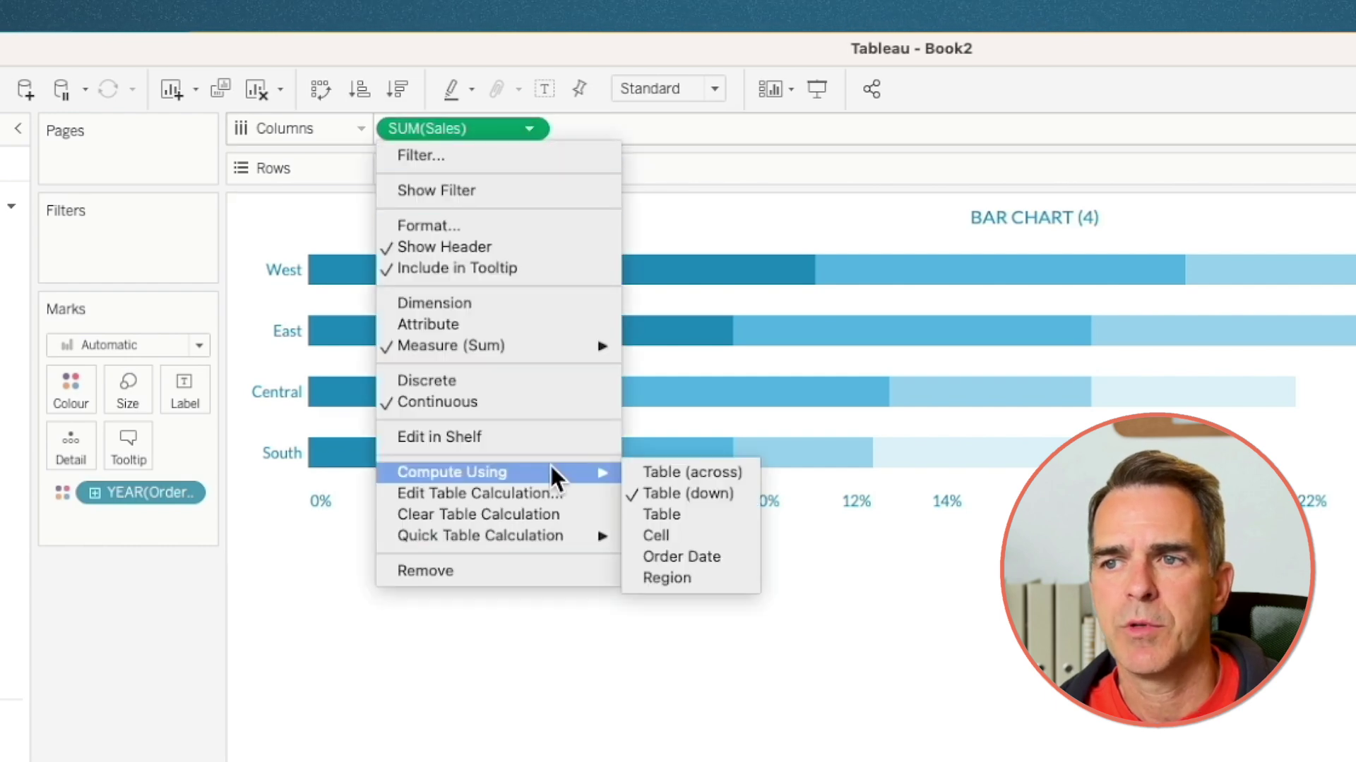
left_click(663, 557)
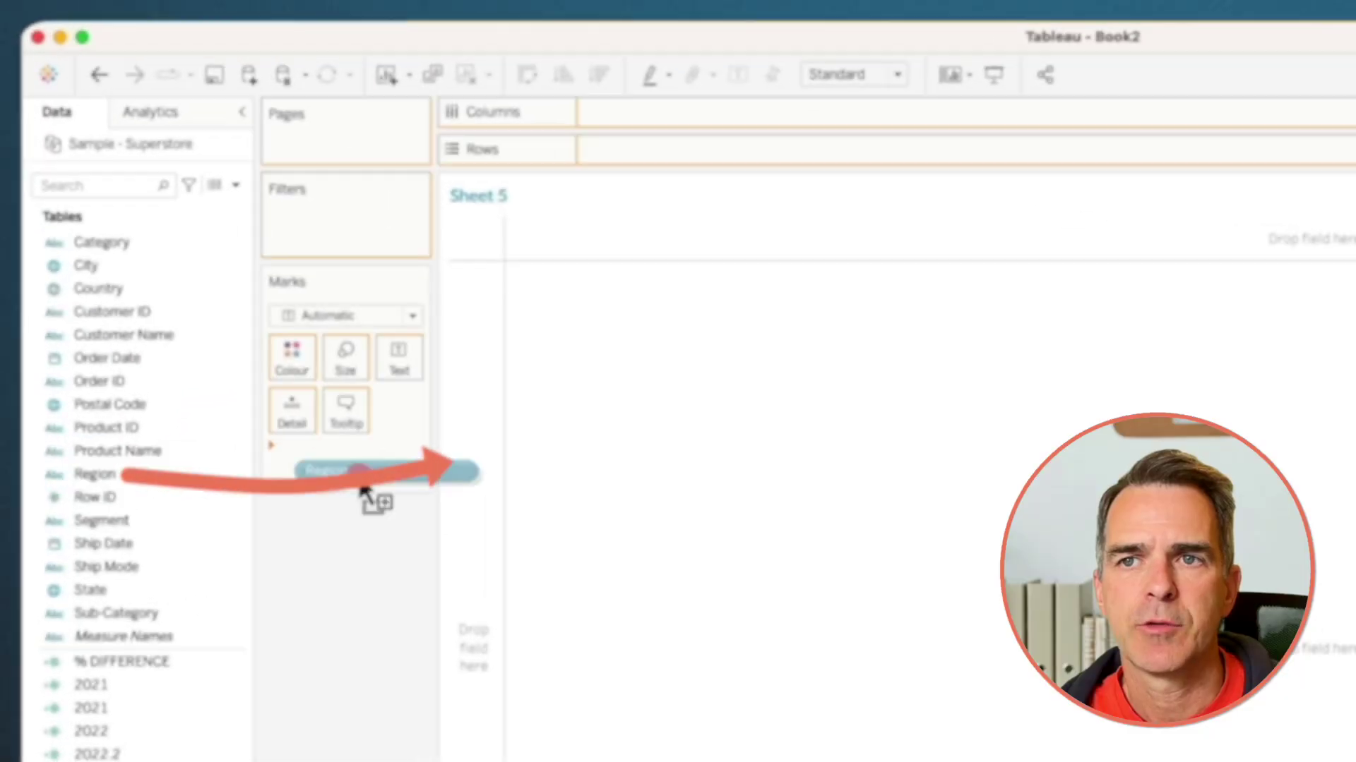
On the empty sheet, put Region on rows and plot Sales and an AVG(0) calculation together on one shared axis.
left_click_drag(373, 499, 496, 480)
left_click_drag(240, 703, 687, 146)
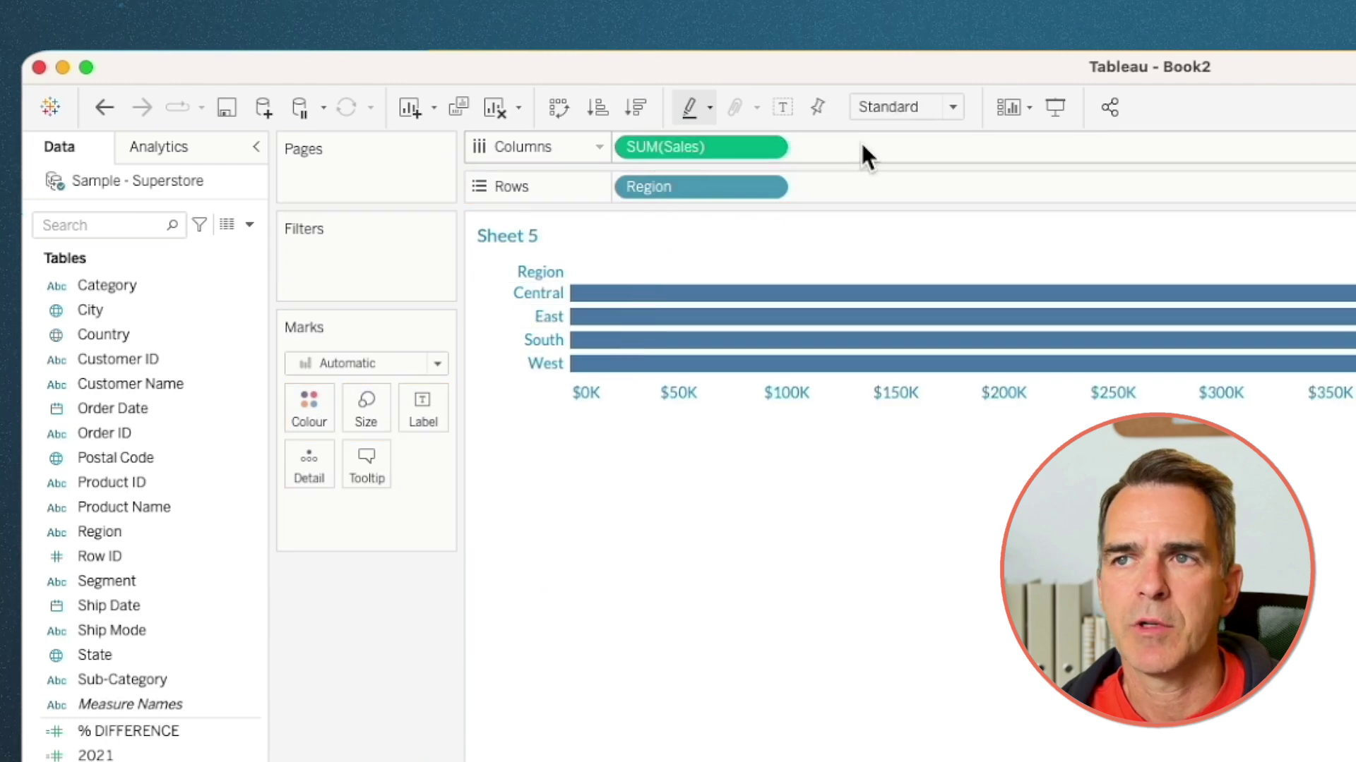
double_click(860, 141)
type("AVG(0")
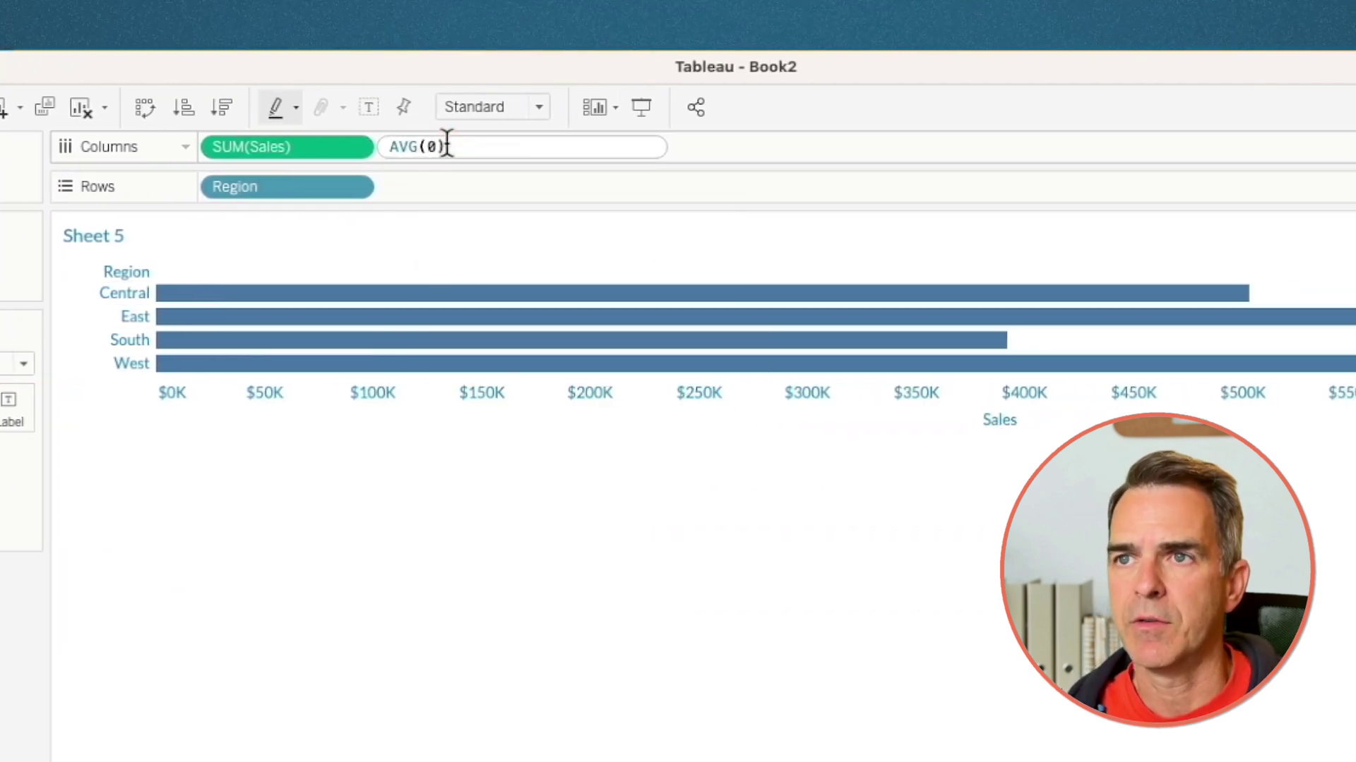
key("Return")
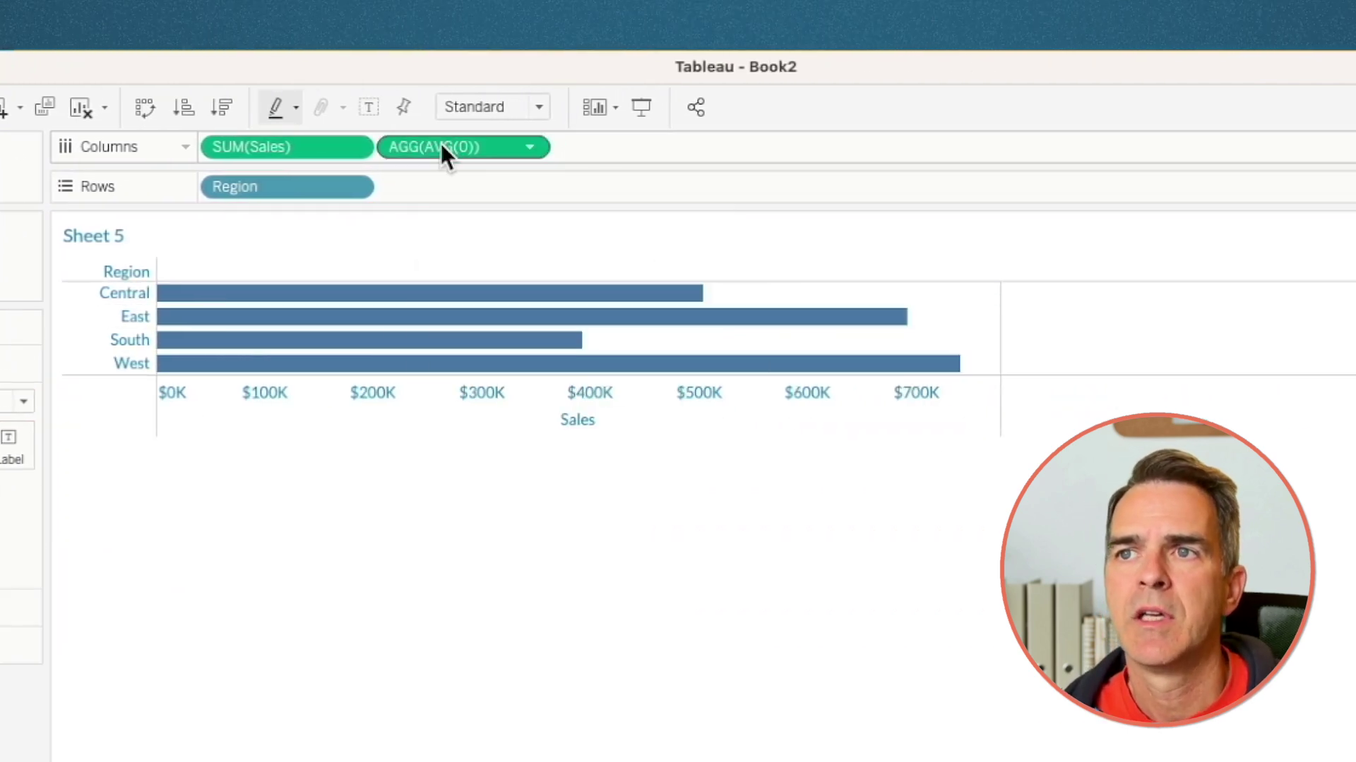
left_click_drag(440, 143, 388, 417)
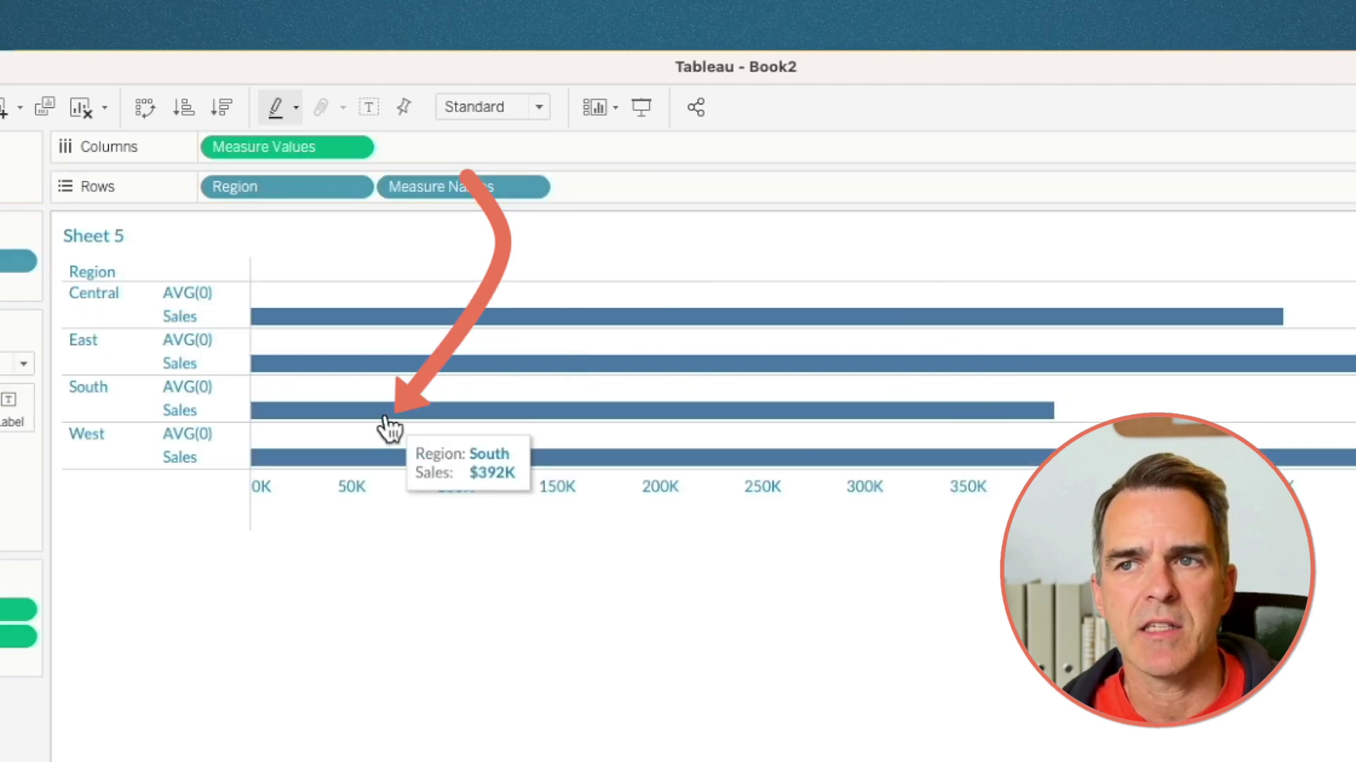
Change the mark type to Line and move Measure Names from rows to Path.
left_click(174, 366)
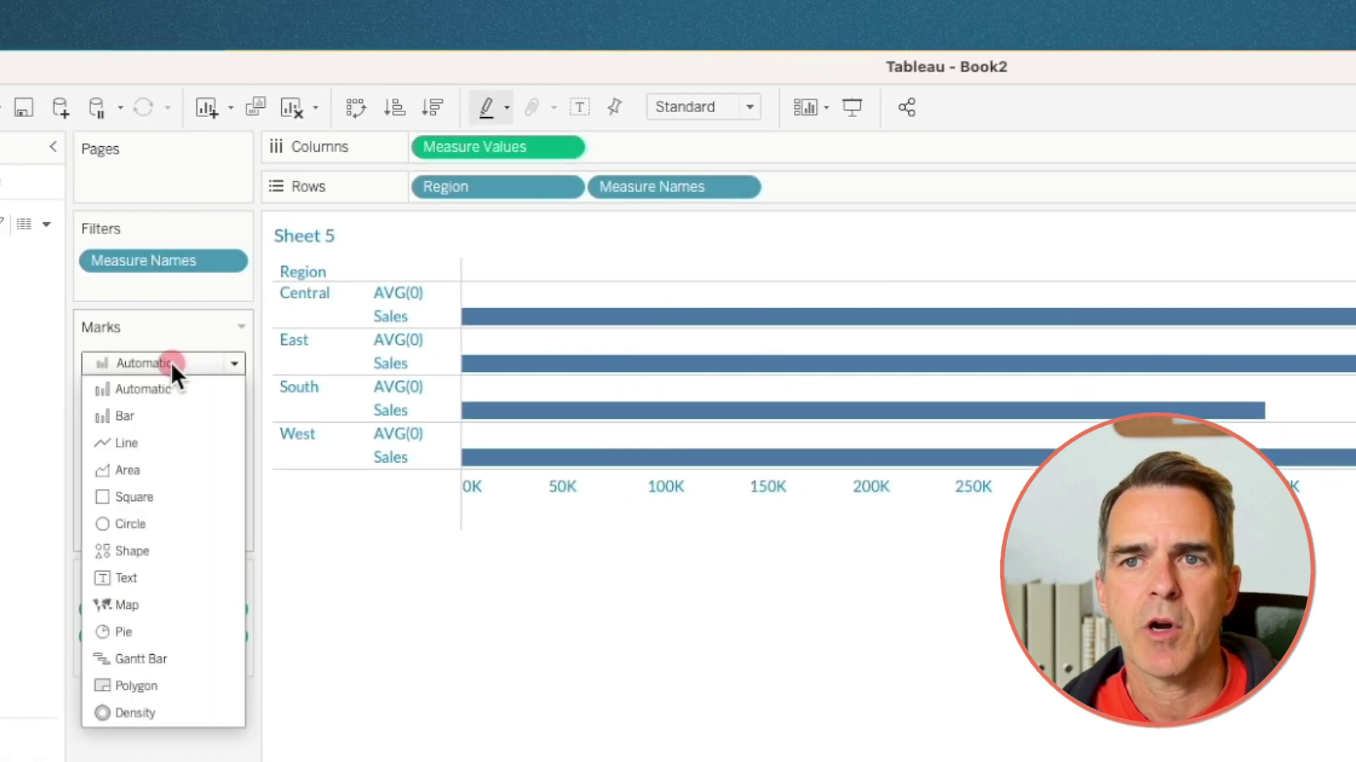
left_click(153, 444)
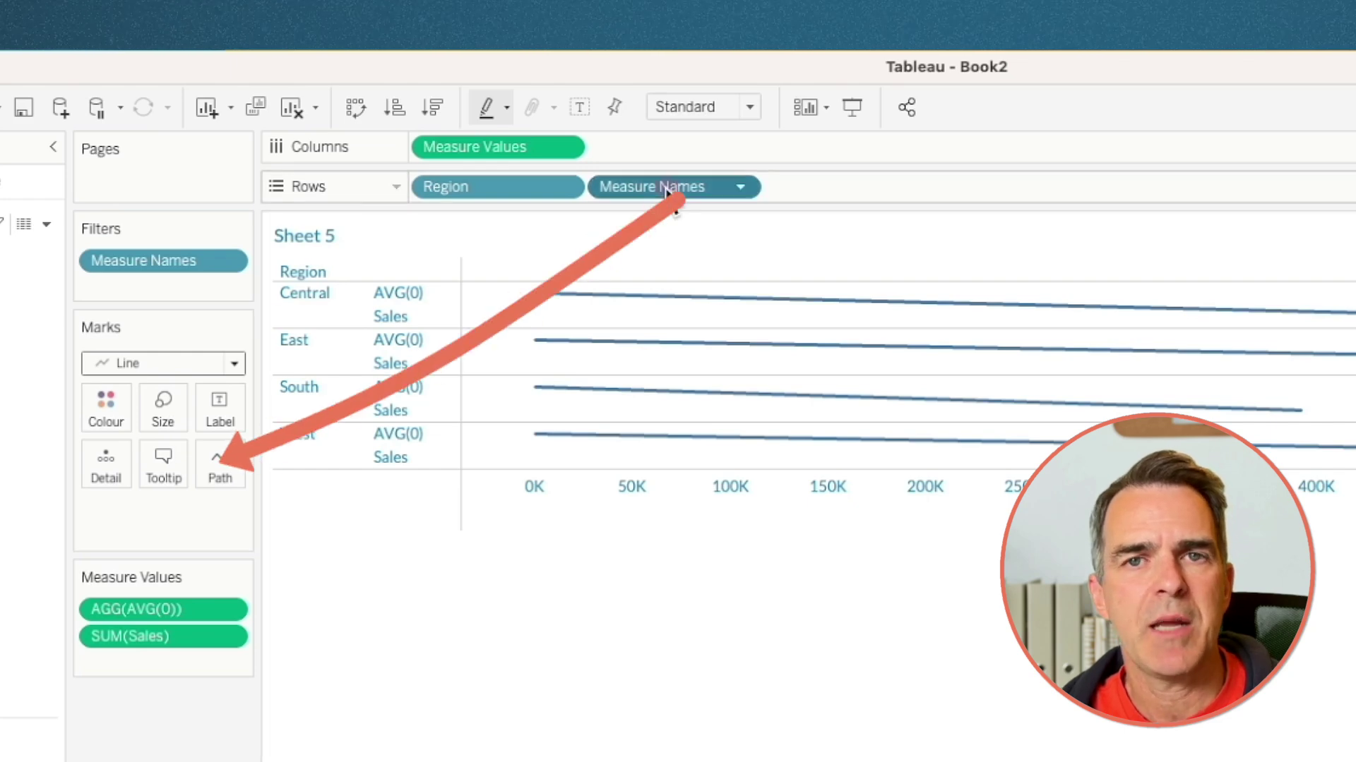
left_click_drag(650, 187, 287, 441)
left_click_drag(227, 481, 228, 477)
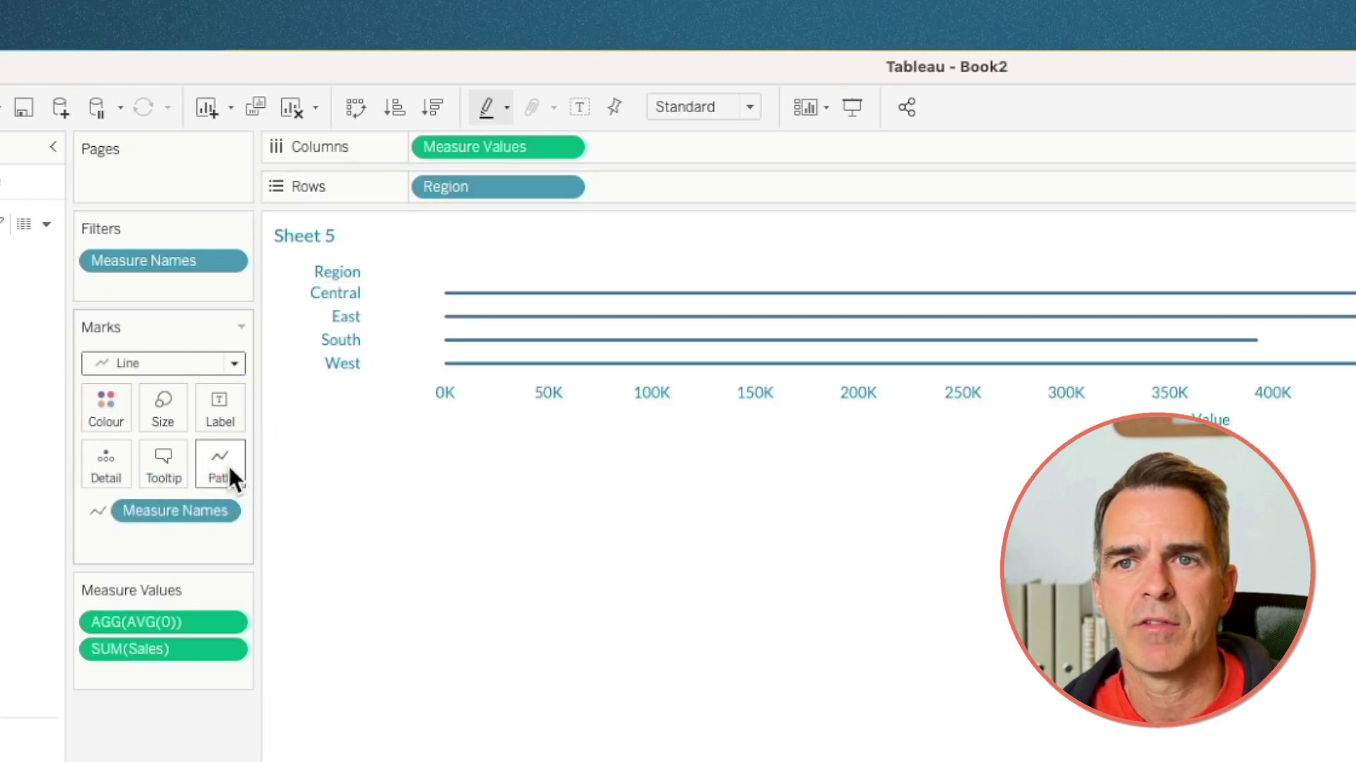
Thicken the lines and label only their ends, not their starts, allowing the labels to overlap other marks.
left_click(164, 408)
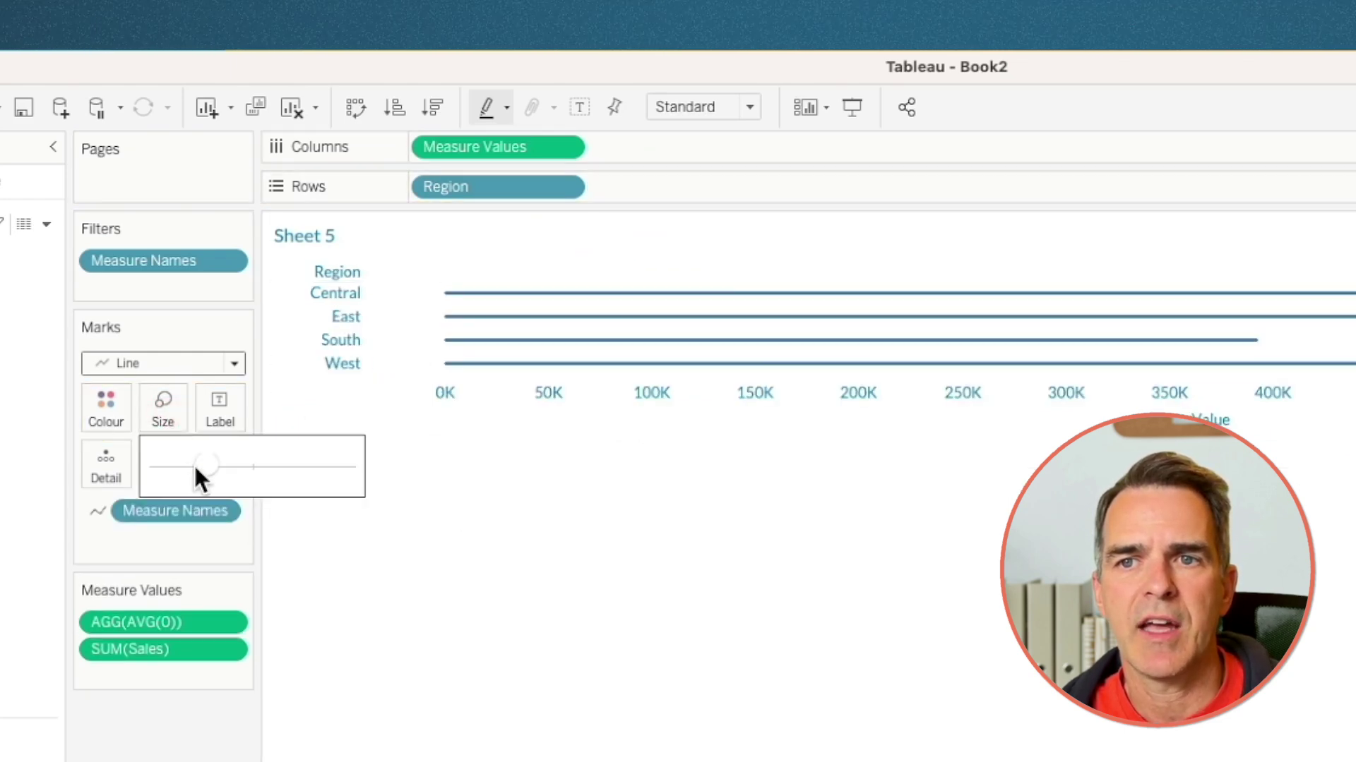
left_click(320, 472)
left_click(206, 406)
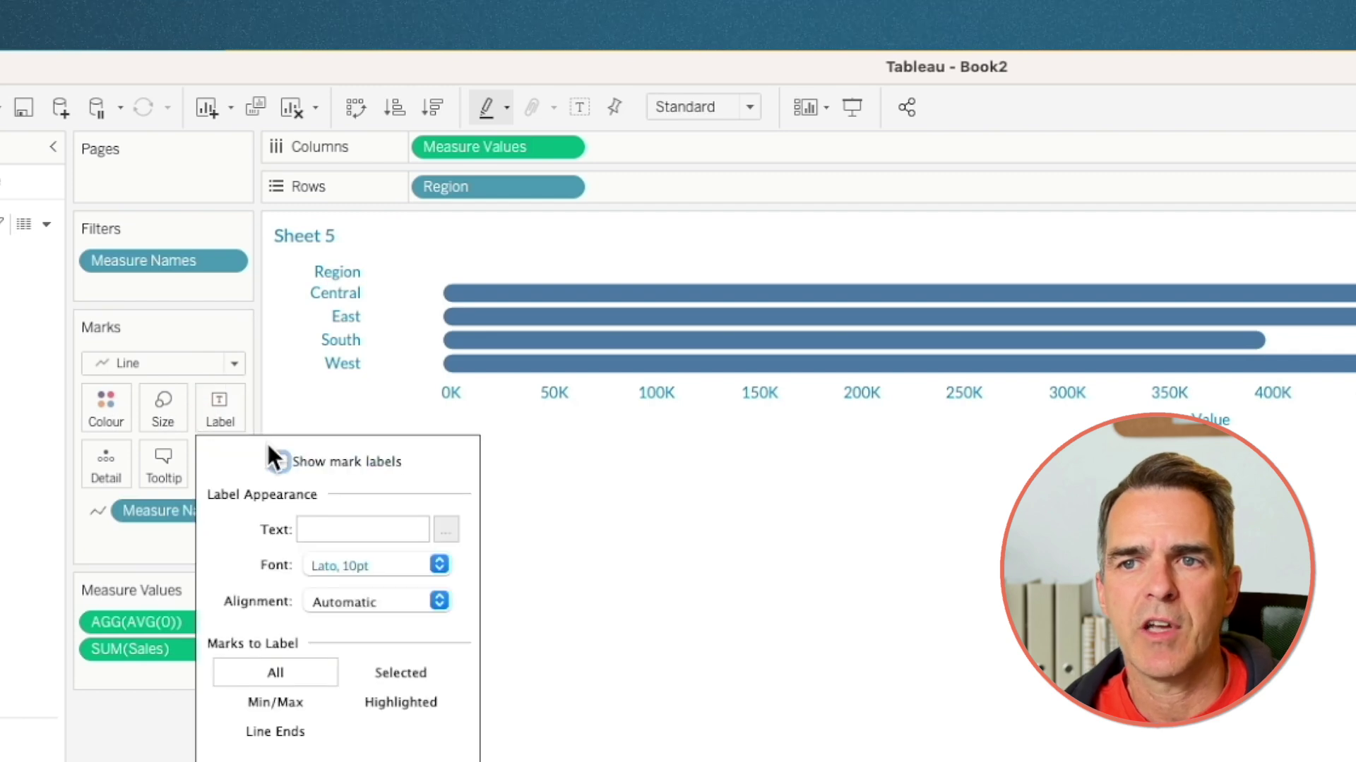
left_click(281, 462)
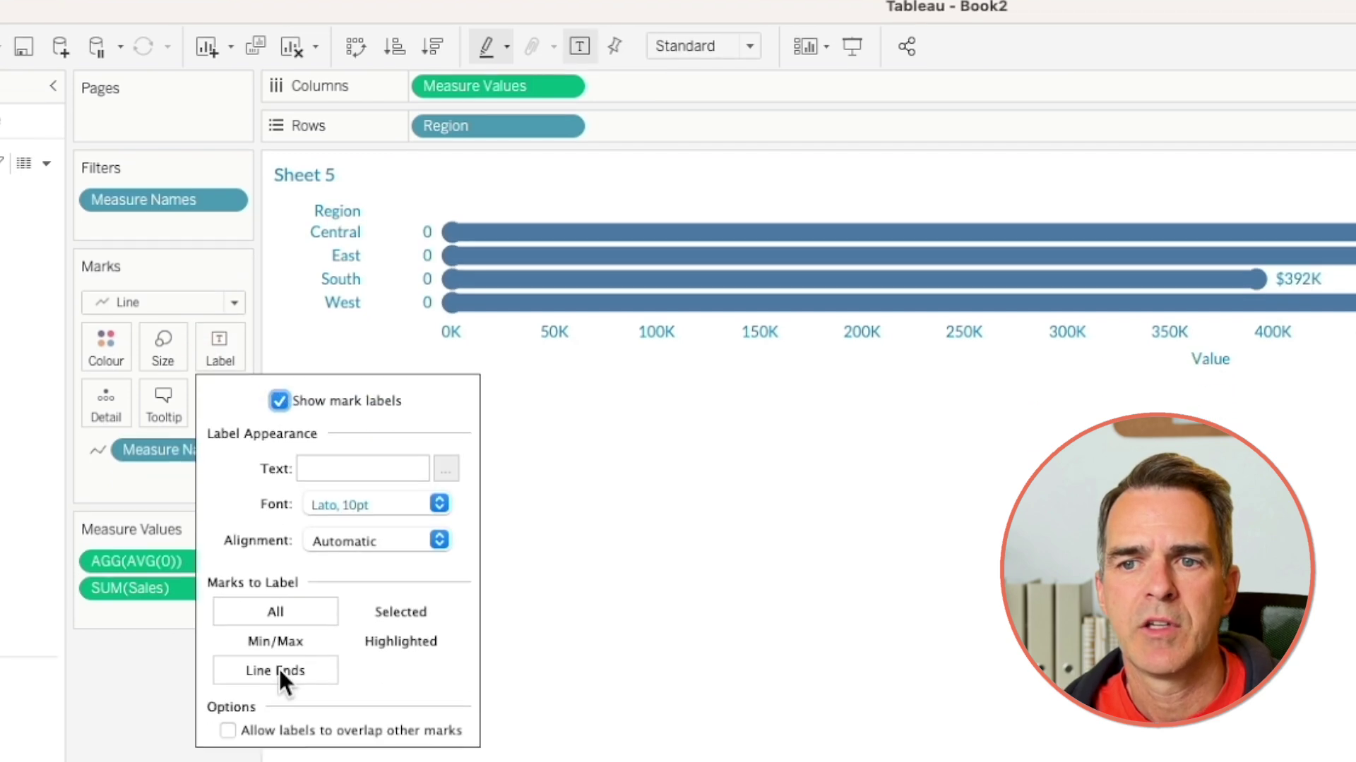
left_click(278, 731)
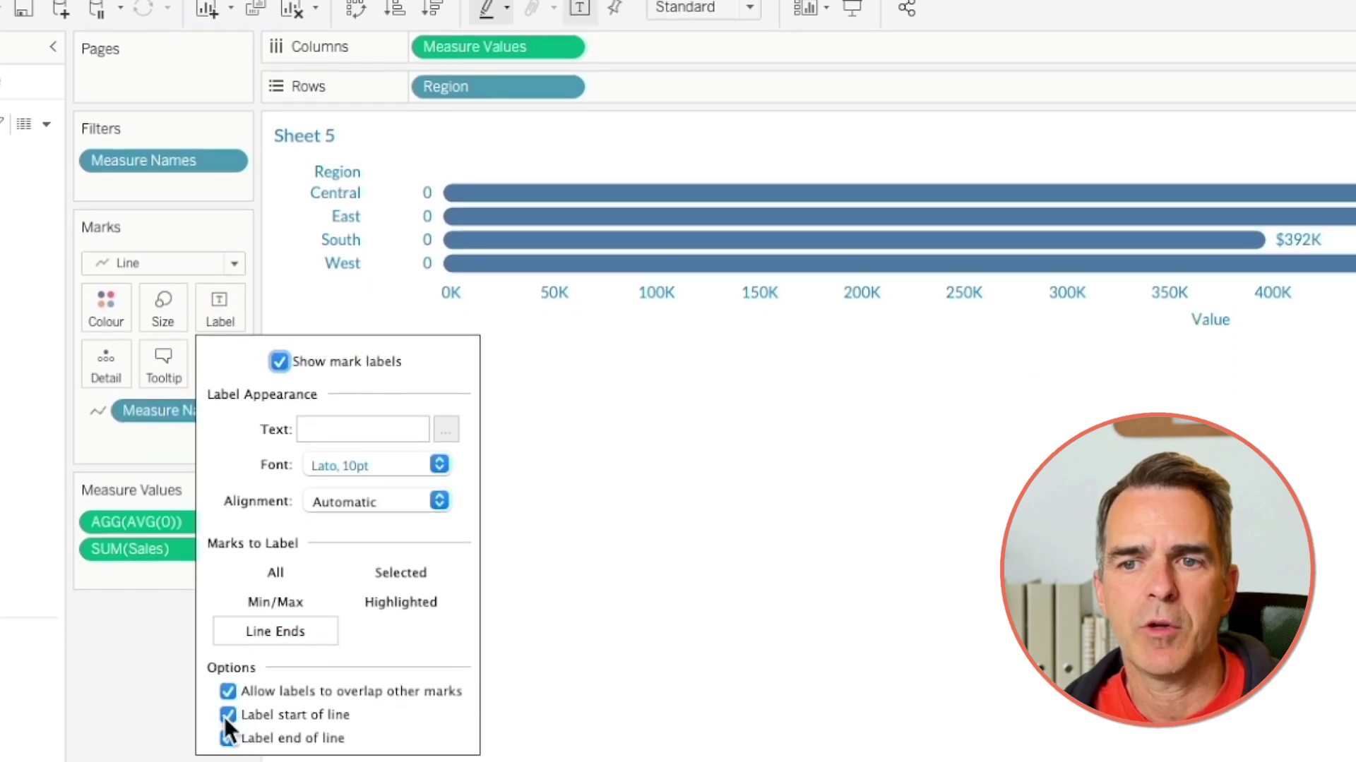
left_click(226, 754)
Sort the regions in descending order and hide the header of the value axis.
left_click(494, 88)
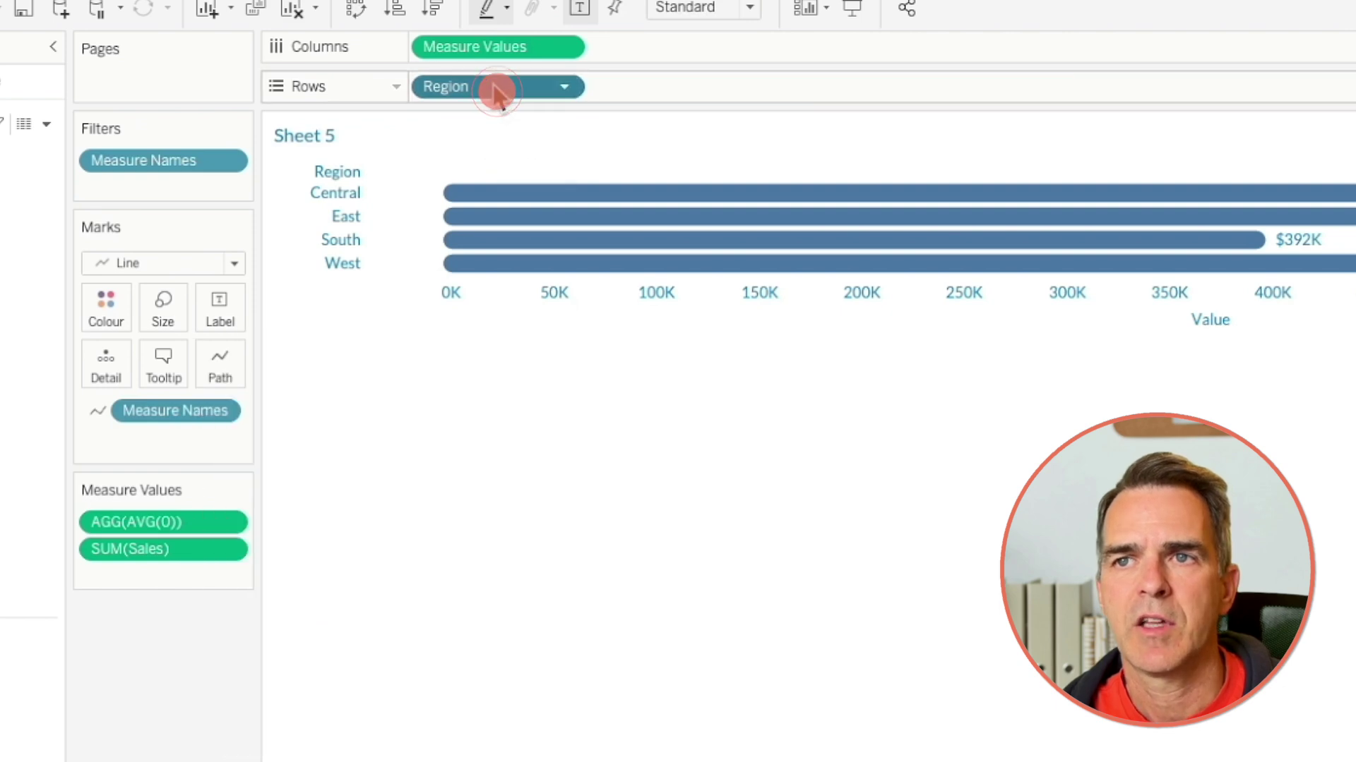
left_click(432, 8)
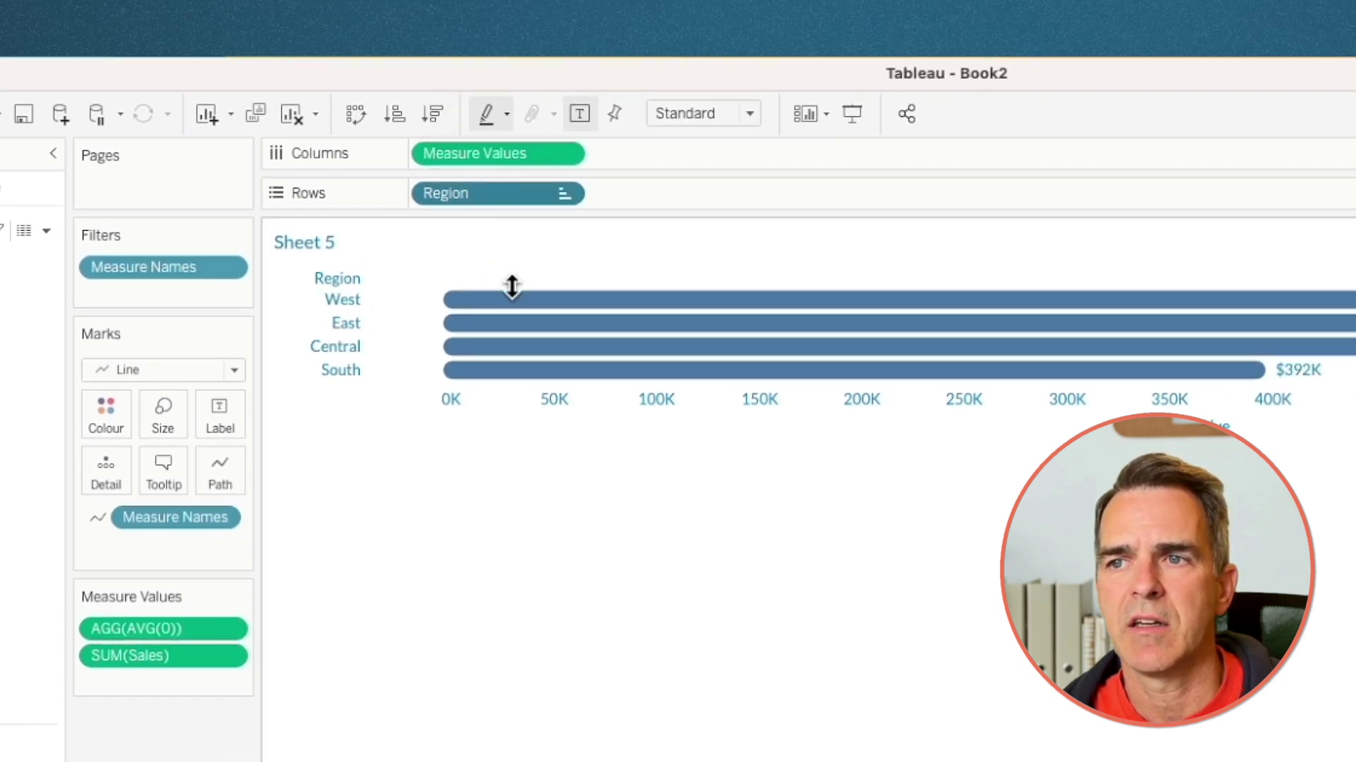
right_click(584, 424)
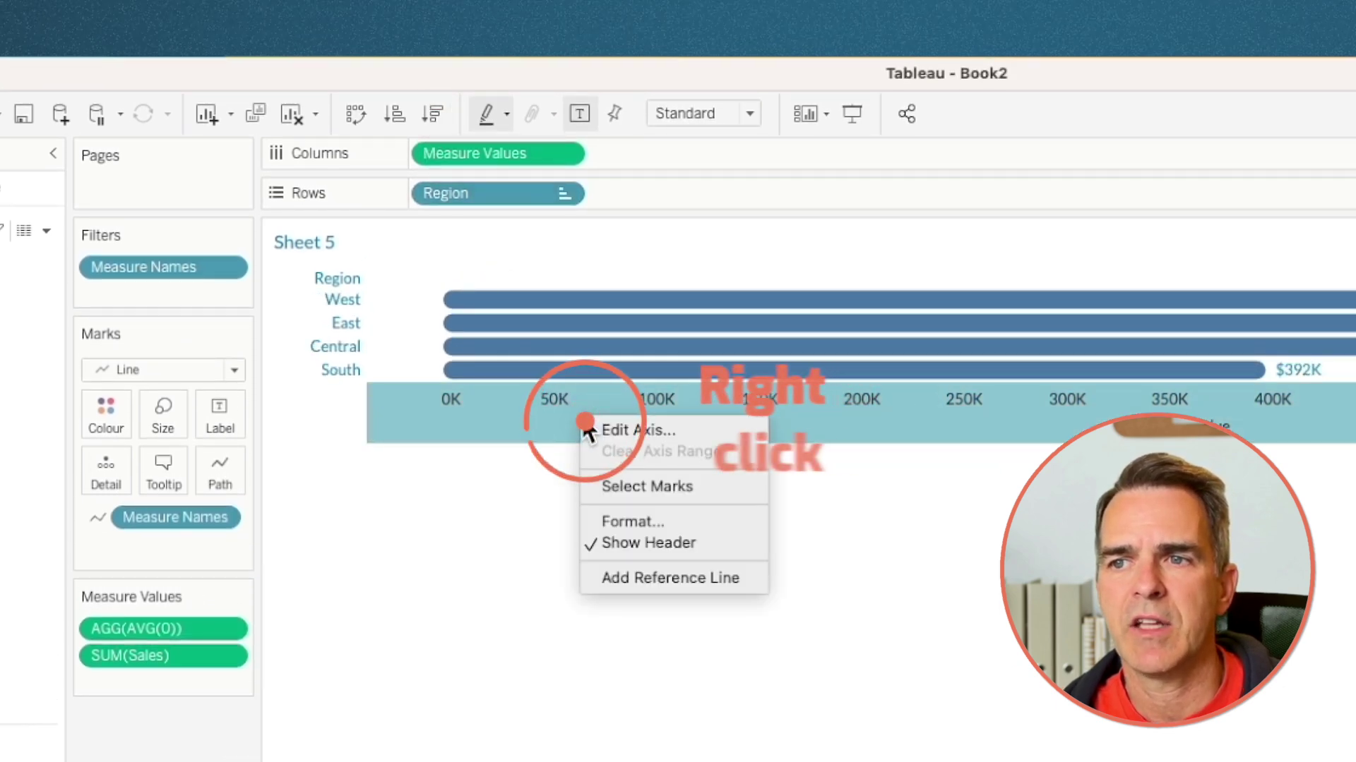
left_click(607, 547)
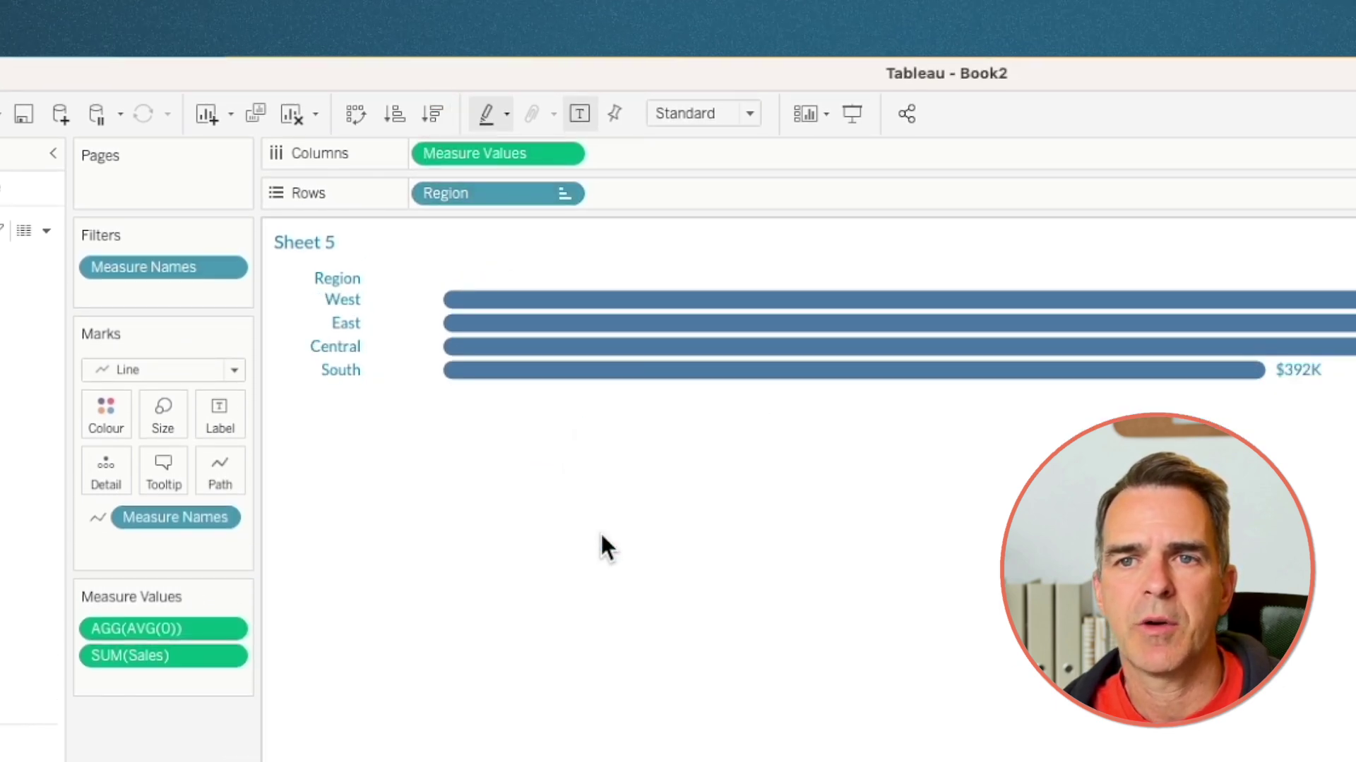
Recolour the thick rounded lines with the custom teal-blue colour.
left_click(110, 417)
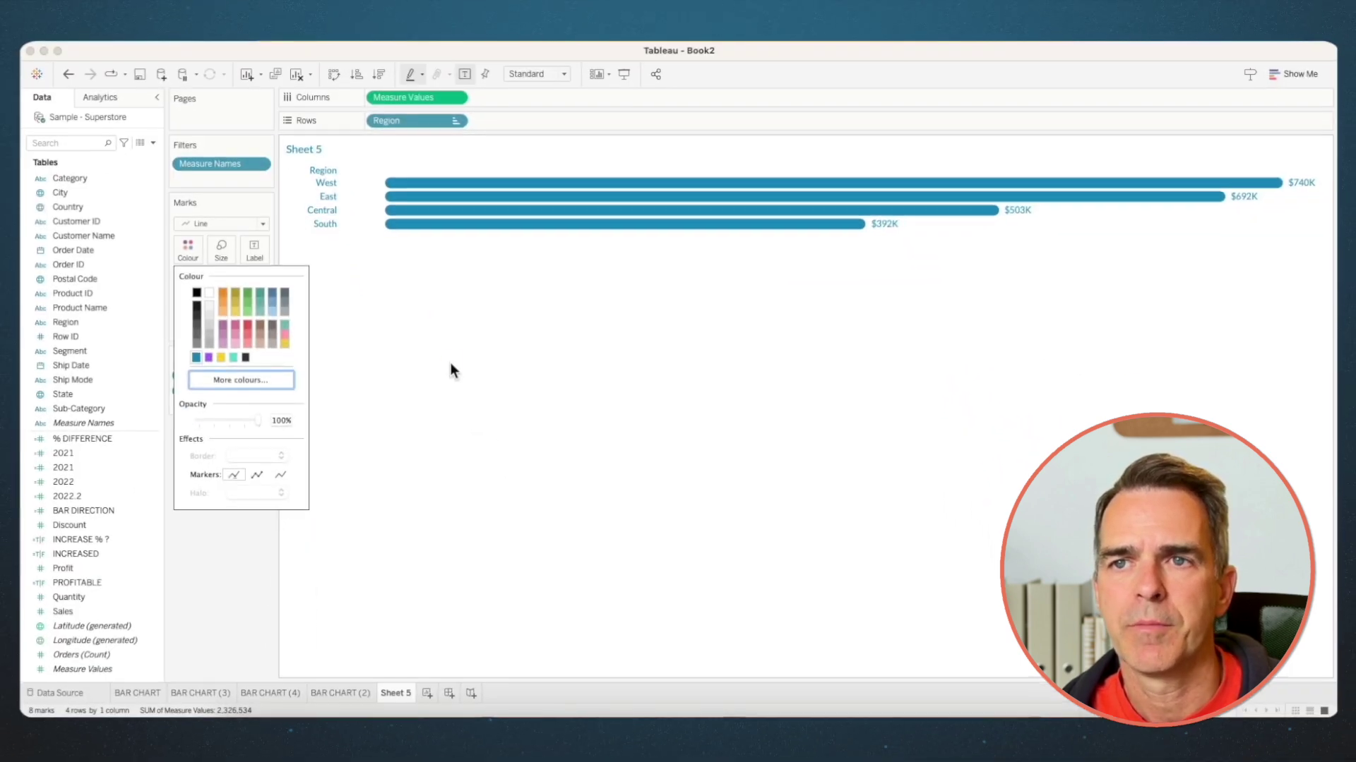
left_click(519, 522)
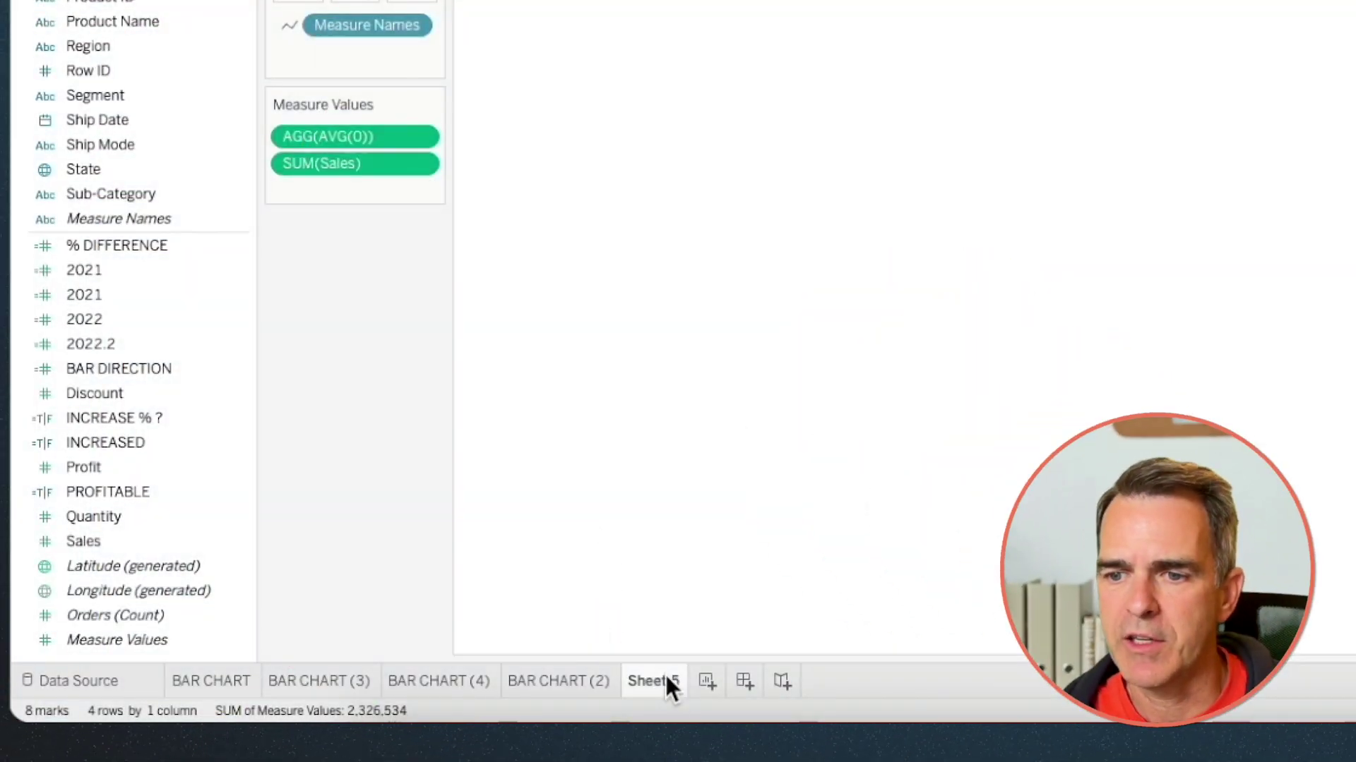
On a new worksheet, put Region on rows and filter Sub-Category to Tables only.
left_click(705, 688)
left_click_drag(152, 502, 494, 438)
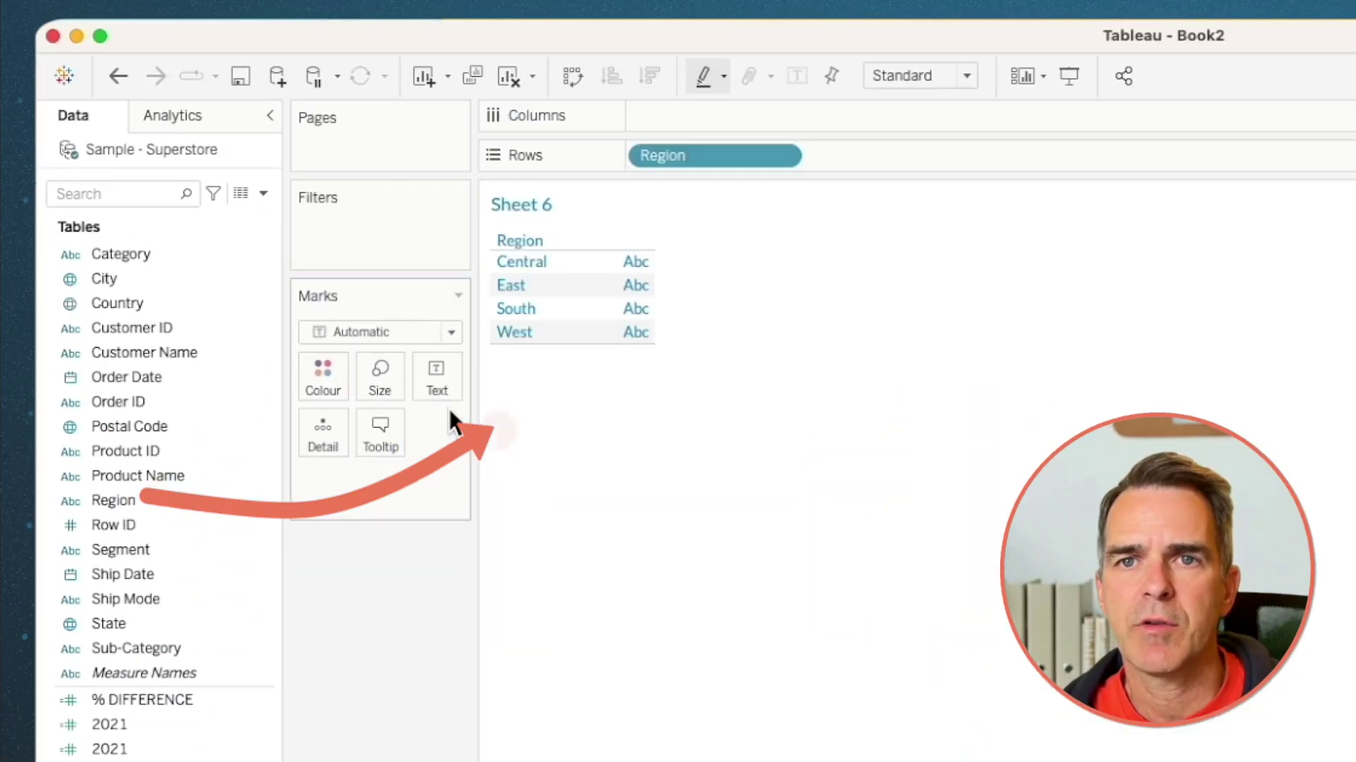
left_click_drag(160, 648, 357, 233)
scroll(988, 598, "down", 3)
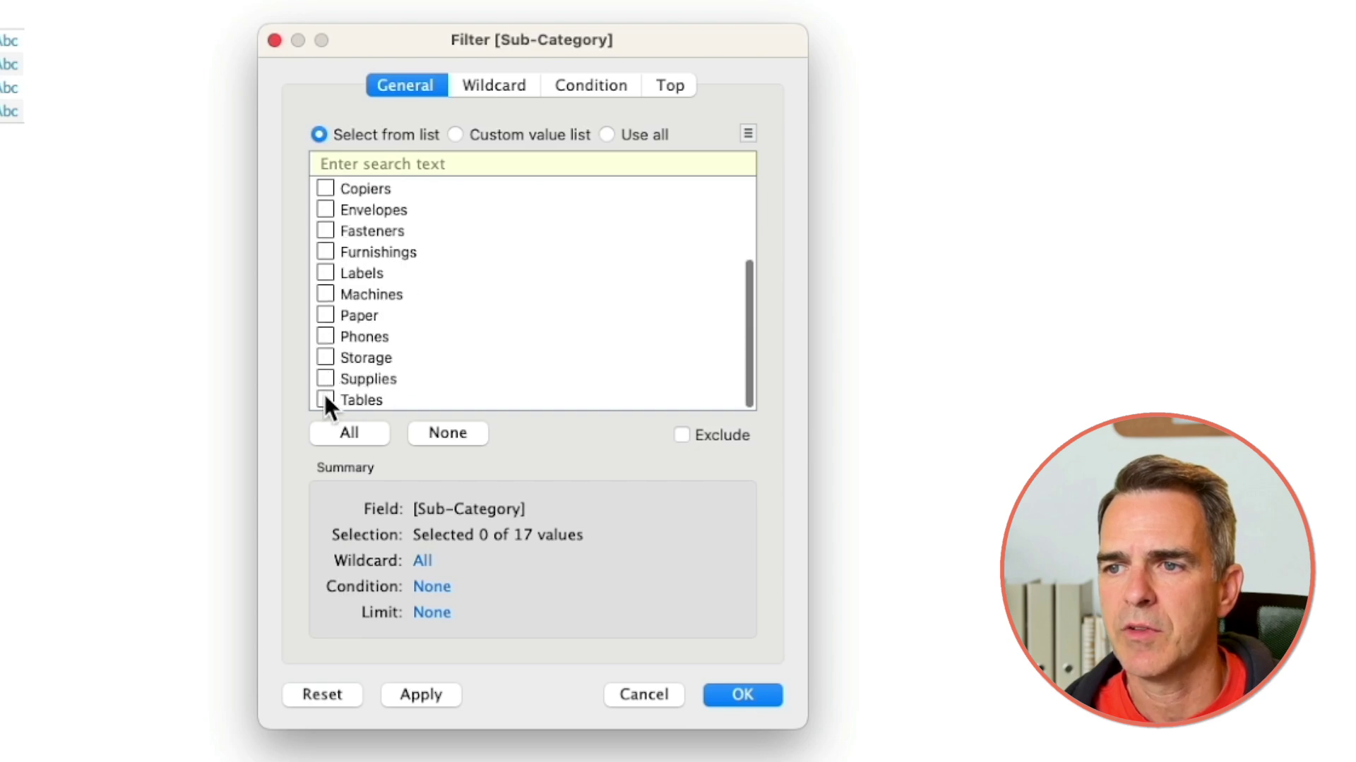
left_click(955, 621)
left_click(739, 692)
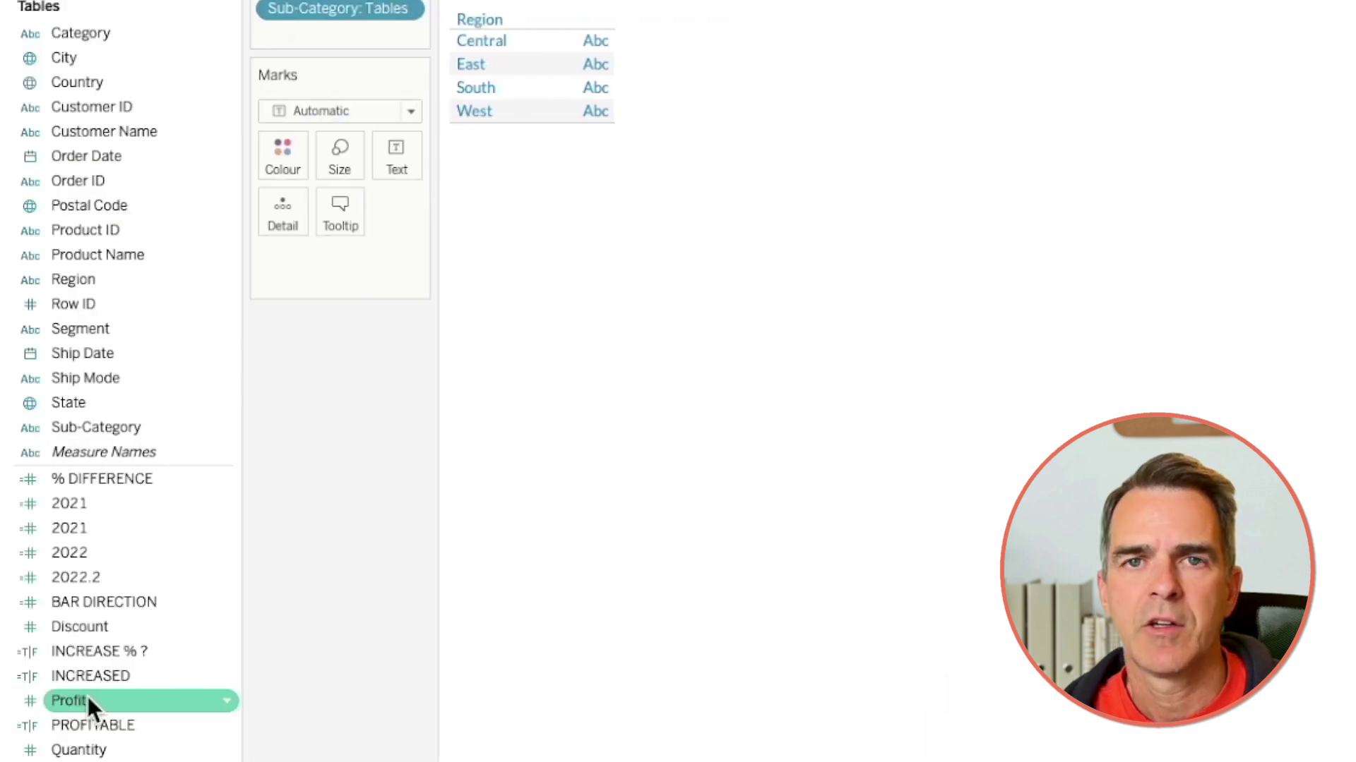
Plot Profit on columns and sort the regions descending by profit.
left_click_drag(87, 696, 583, 116)
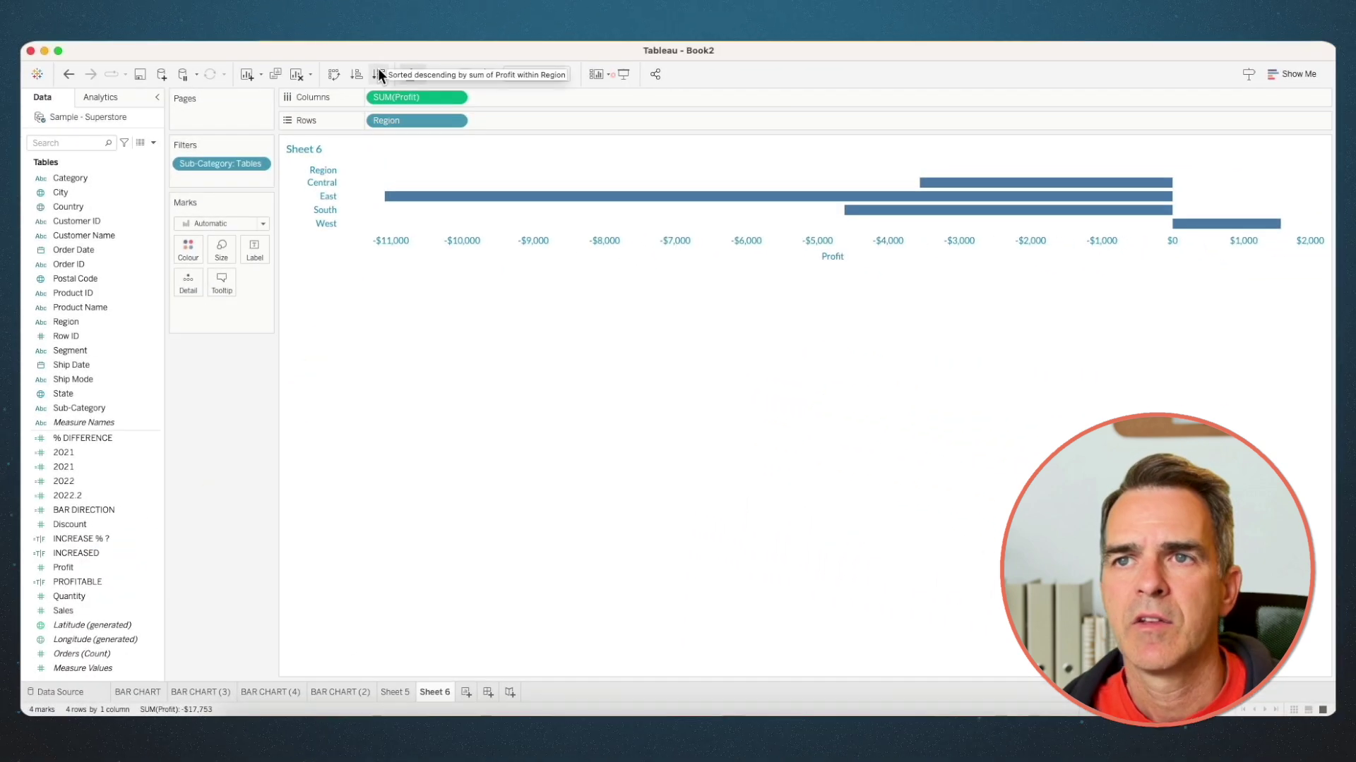
left_click(557, 76)
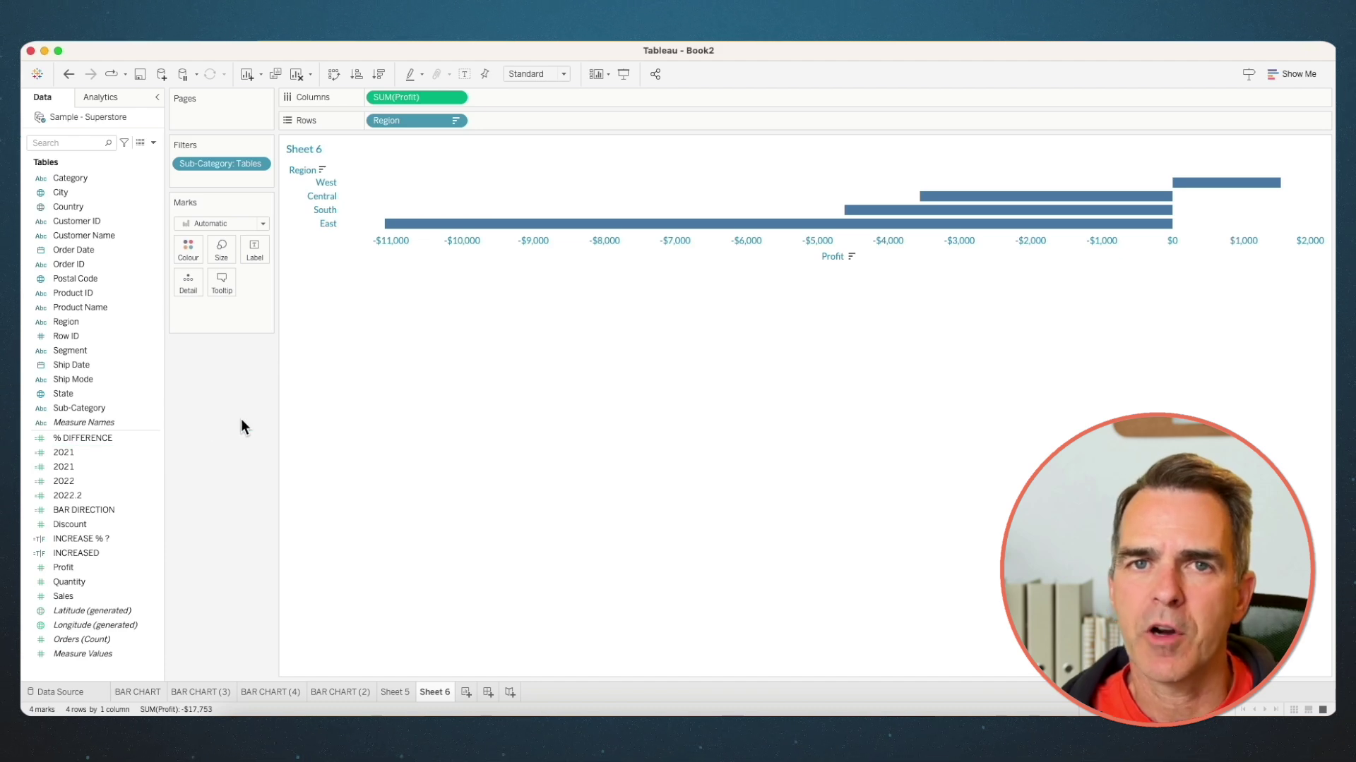
Create a true/false calculated field named Profitable based on SUM([Profit]).
left_click(153, 143)
left_click(144, 156)
type("Profitable")
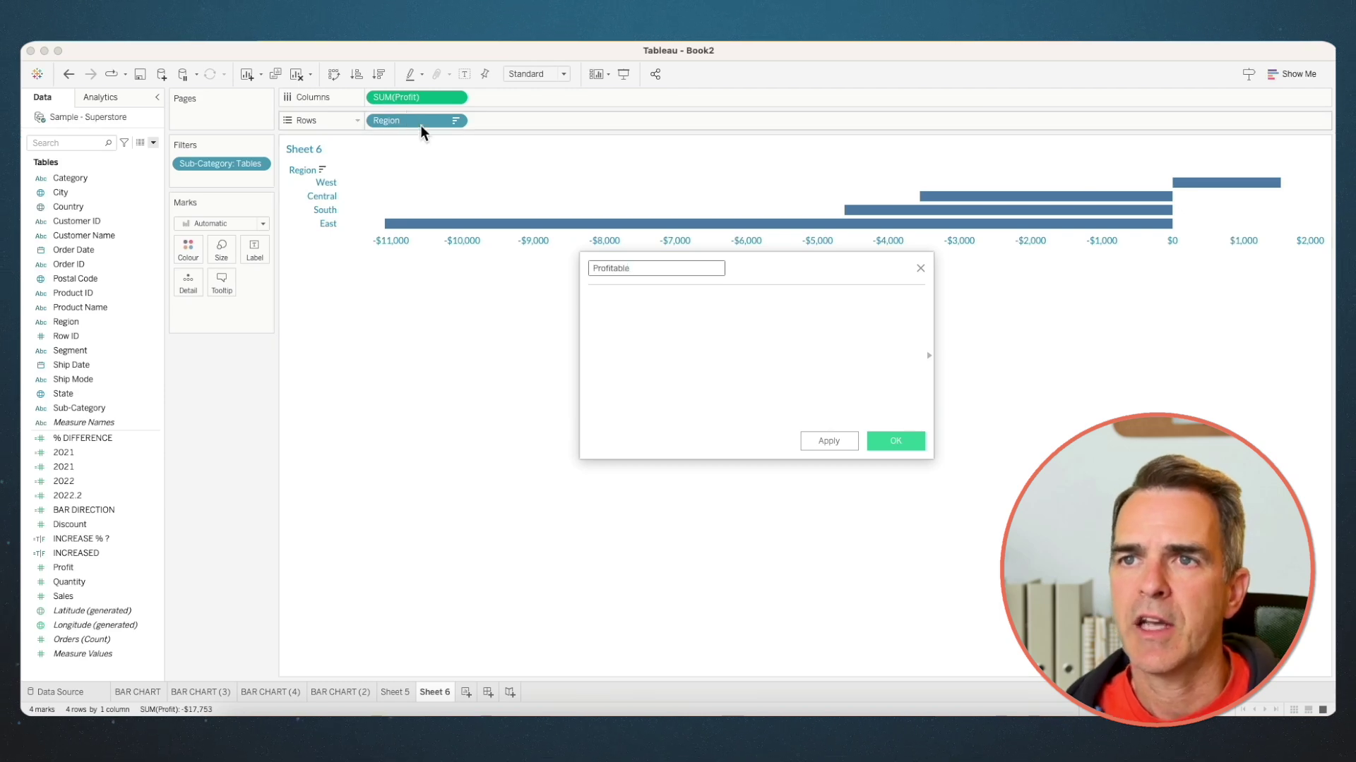
left_click_drag(404, 100, 660, 339)
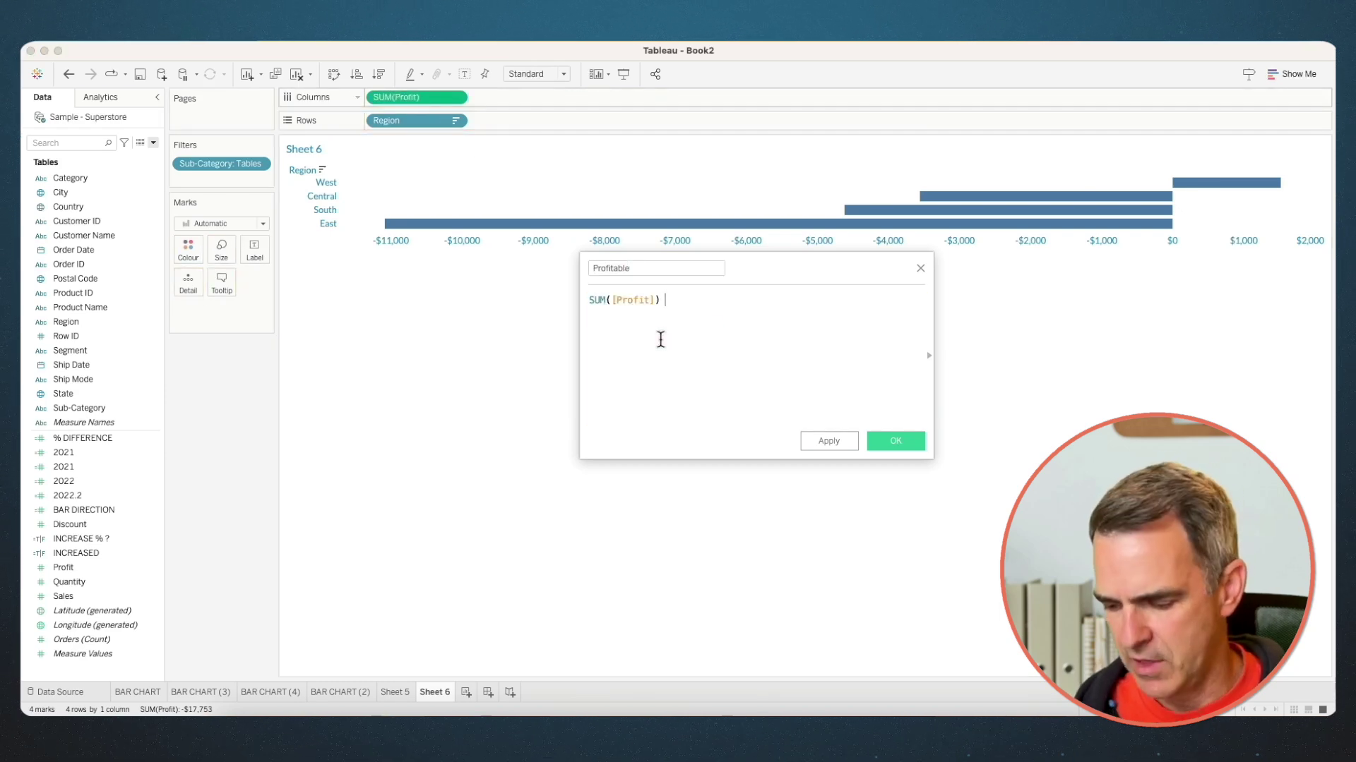
left_click(891, 443)
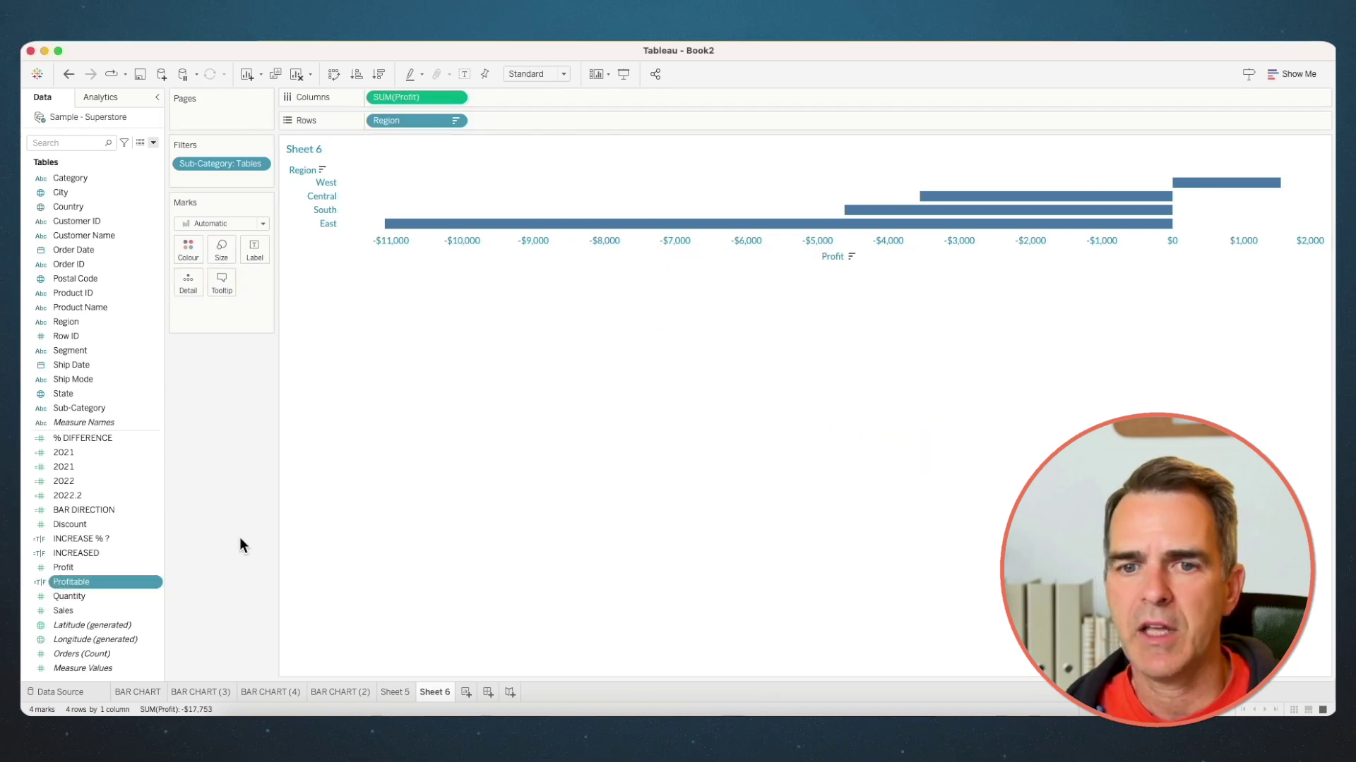
Colour the bars by Profitable with the VizWiz Blues palette, using the lightest blue for False and the darkest for True.
left_click_drag(92, 585, 182, 252)
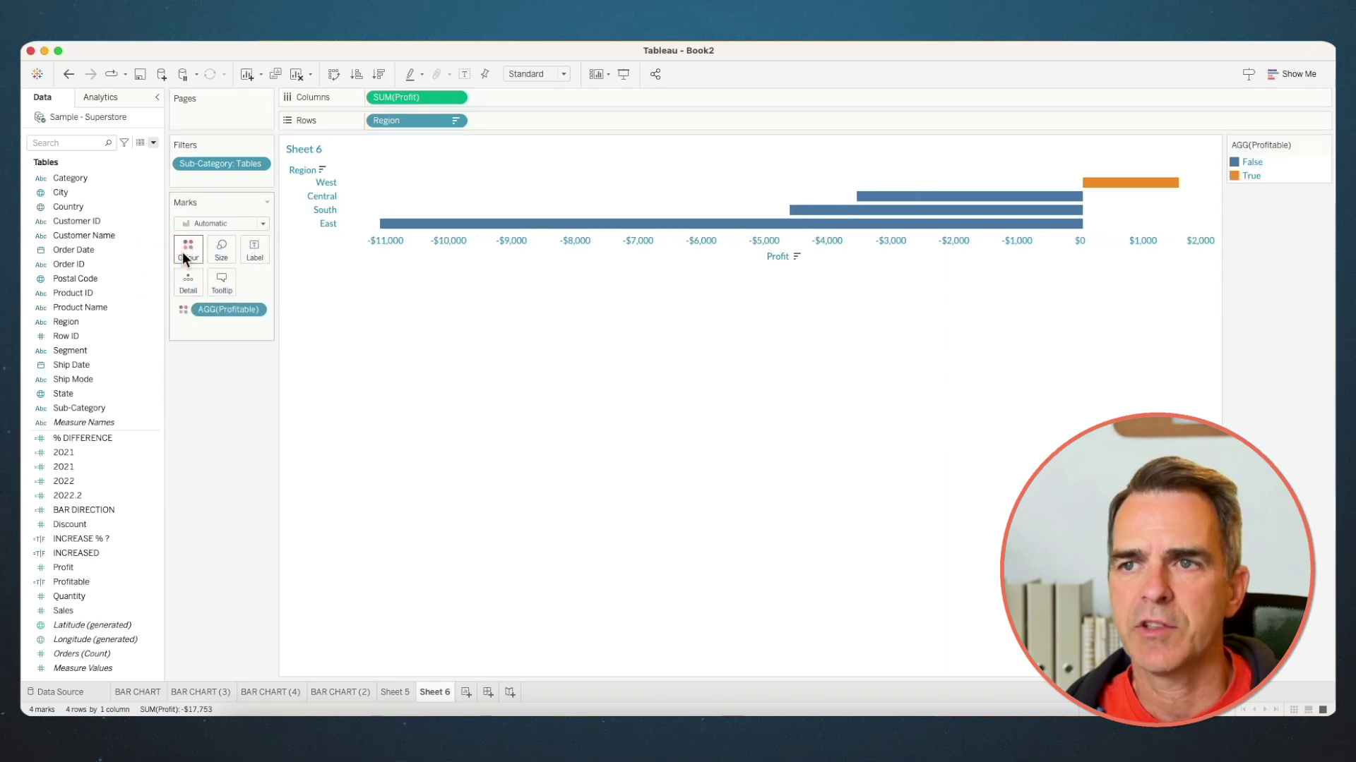
double_click(1274, 169)
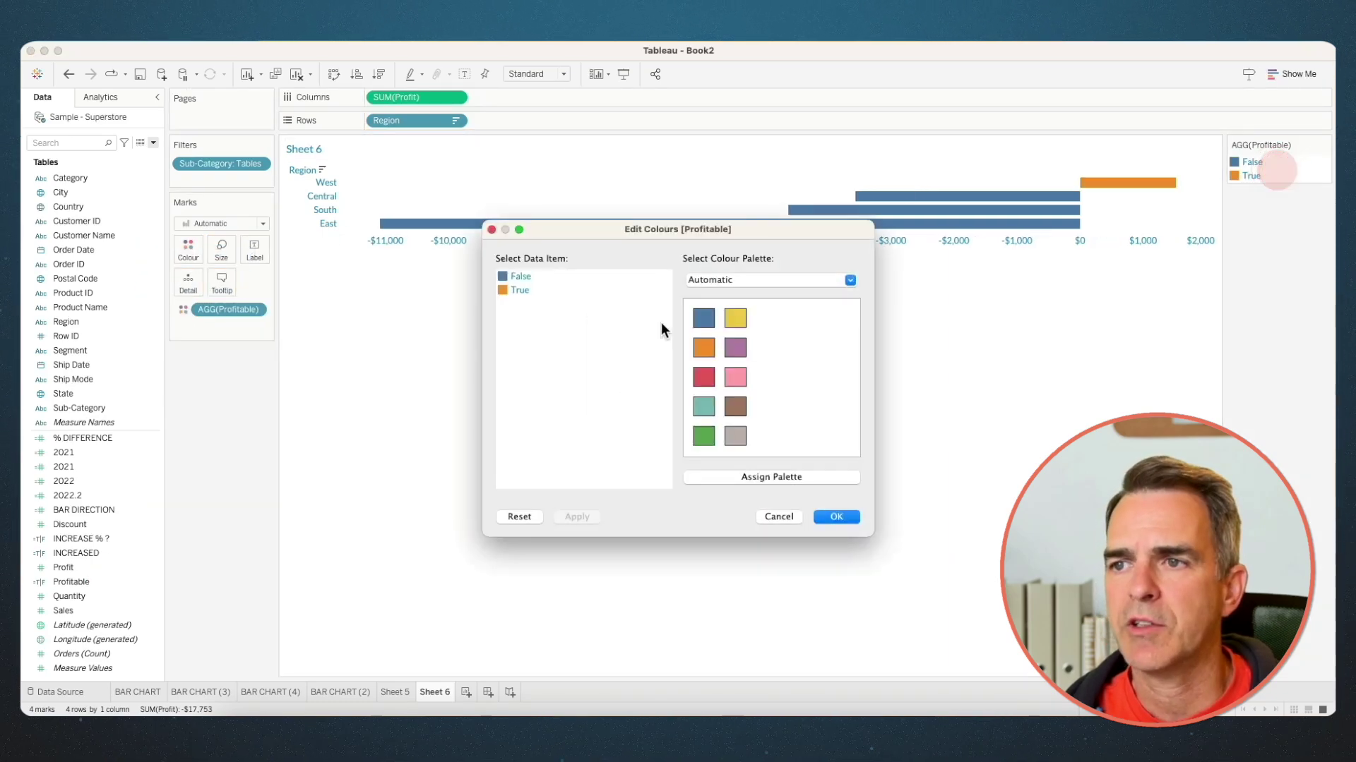
left_click(721, 281)
scroll(757, 507, "down", 10)
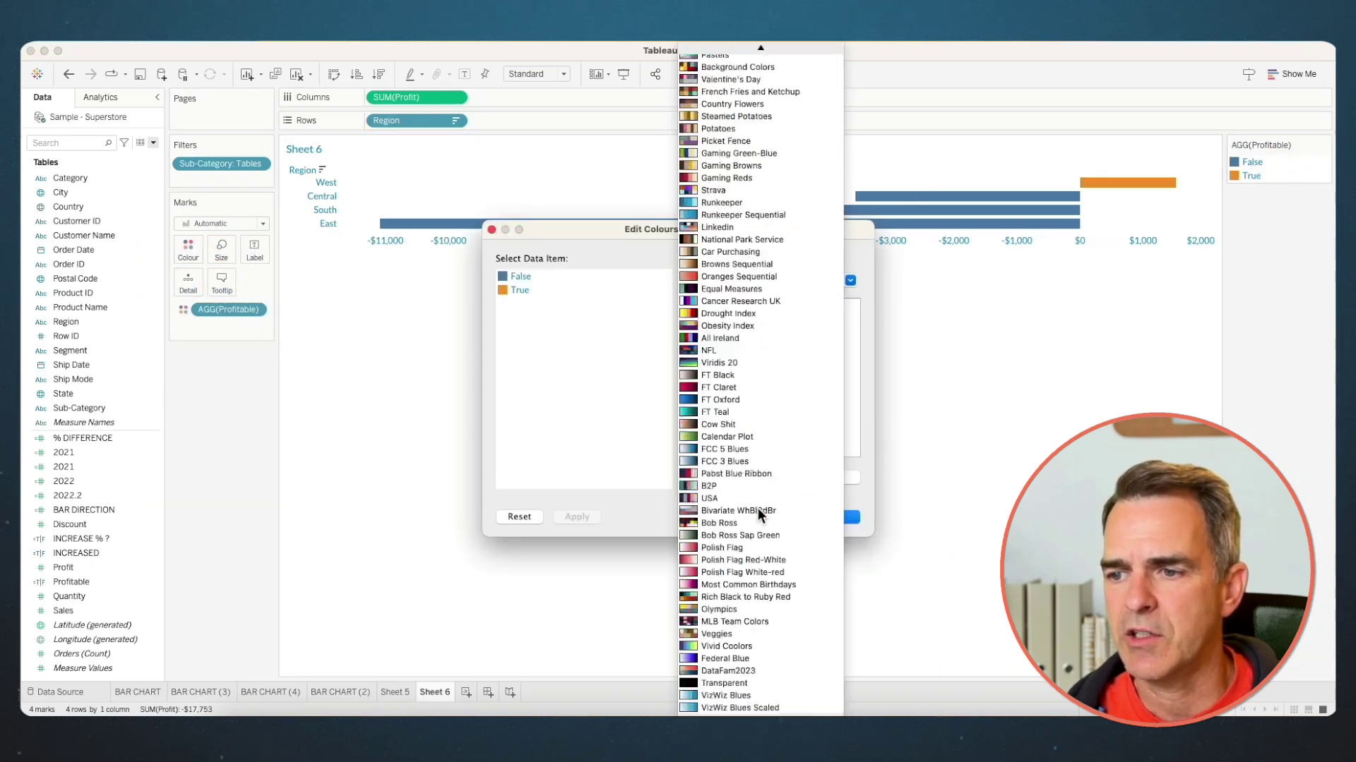
left_click(719, 696)
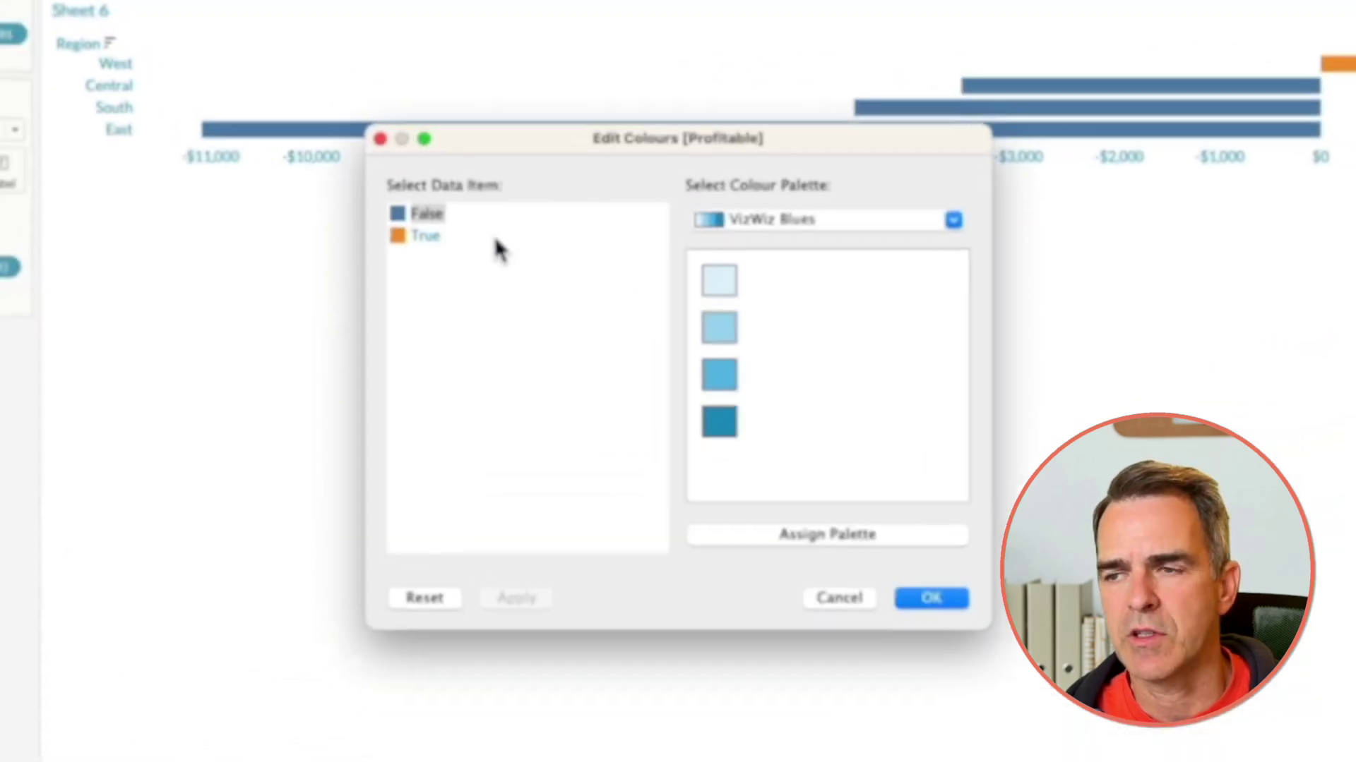
left_click(703, 319)
left_click(397, 226)
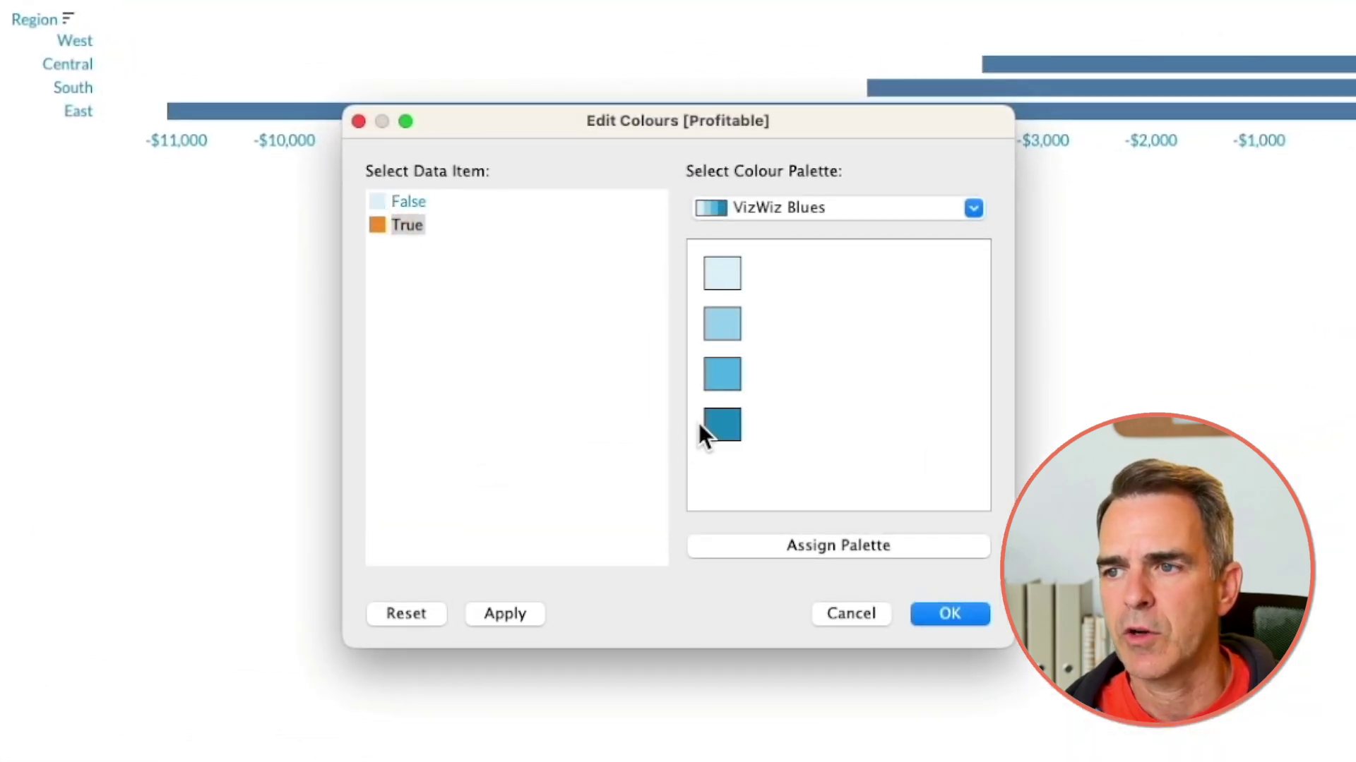
left_click(918, 613)
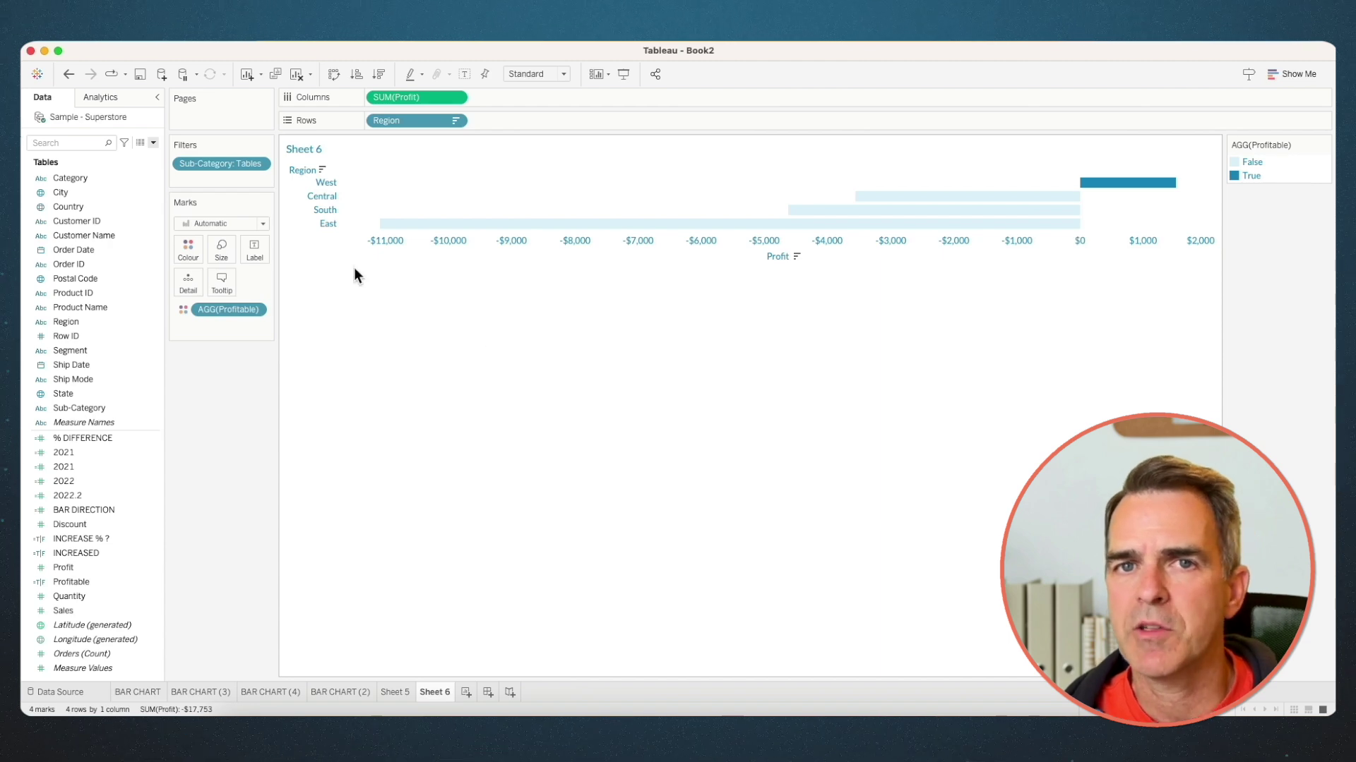
Increase the height of the region rows and hide the field labels for rows.
left_click_drag(321, 197, 325, 198)
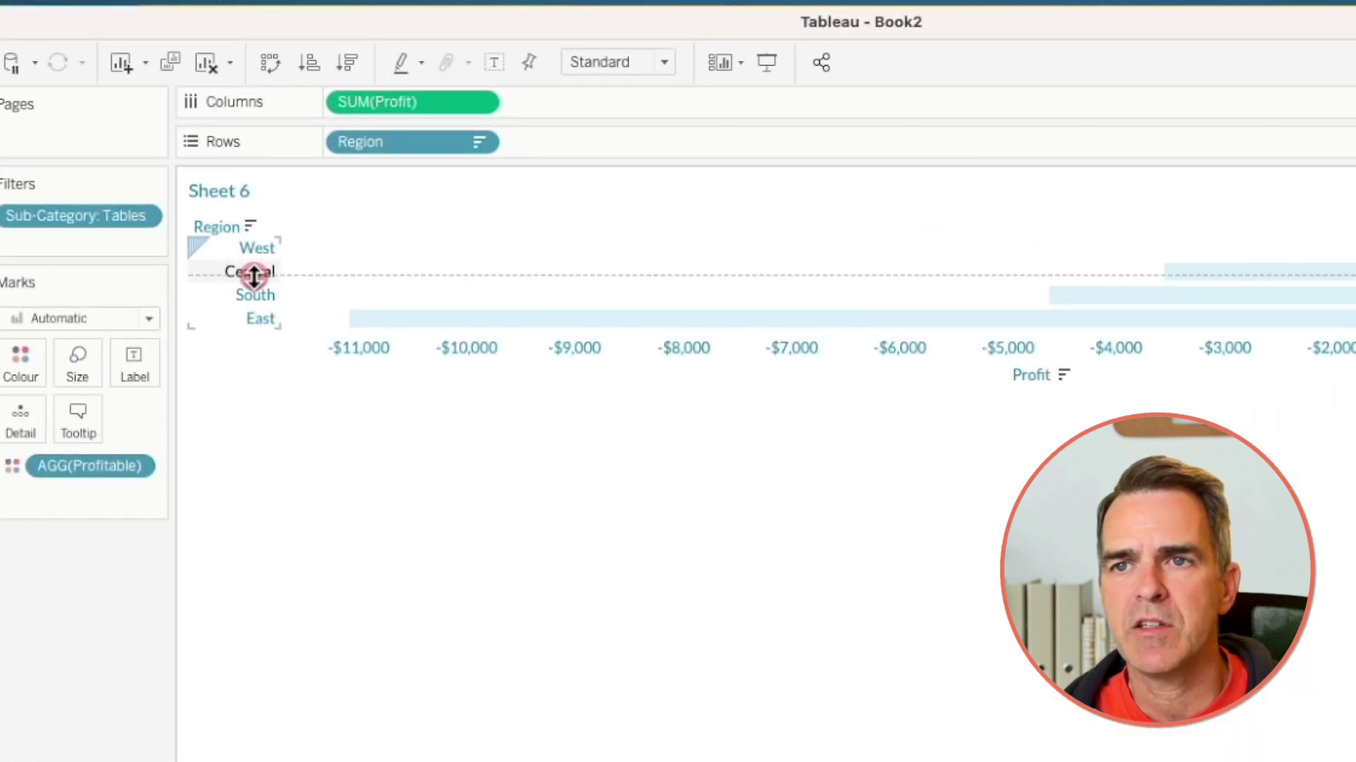
left_click_drag(254, 275, 251, 278)
right_click(213, 229)
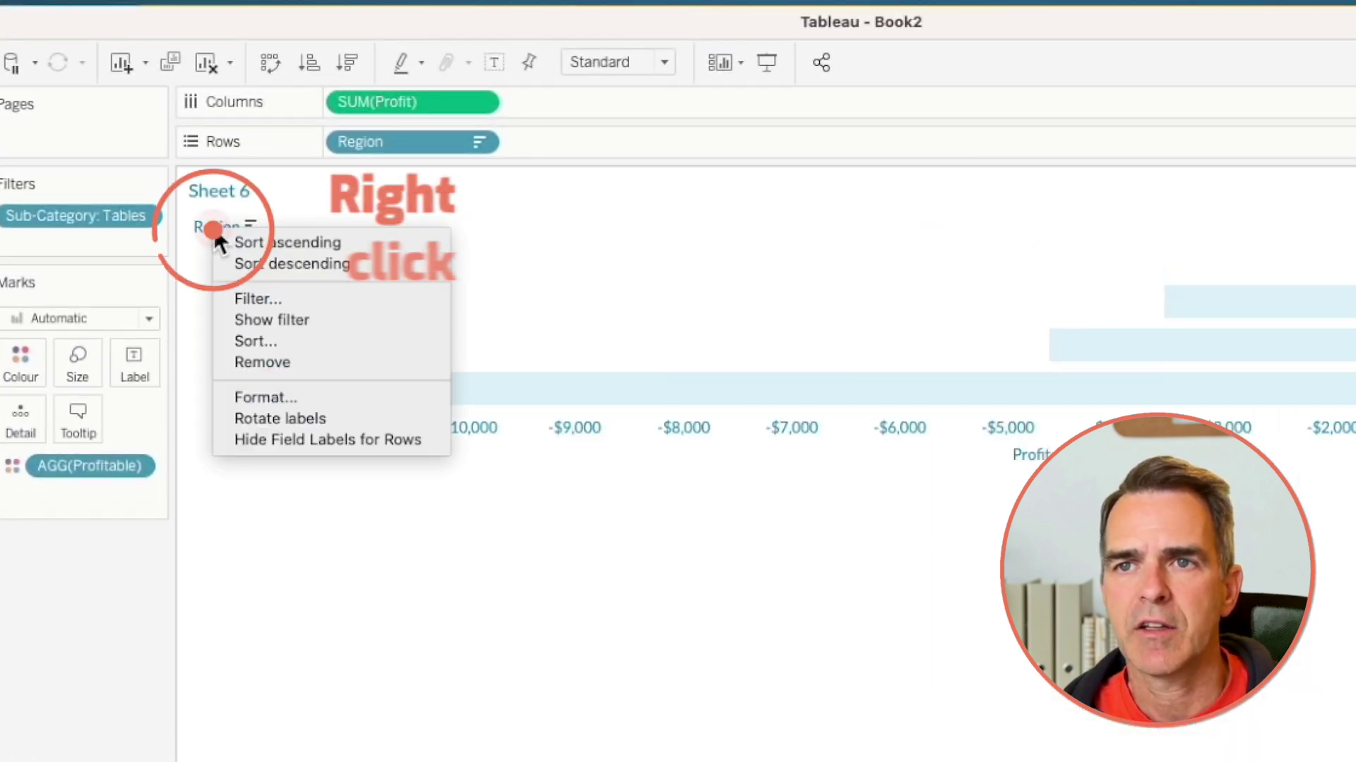
left_click(282, 438)
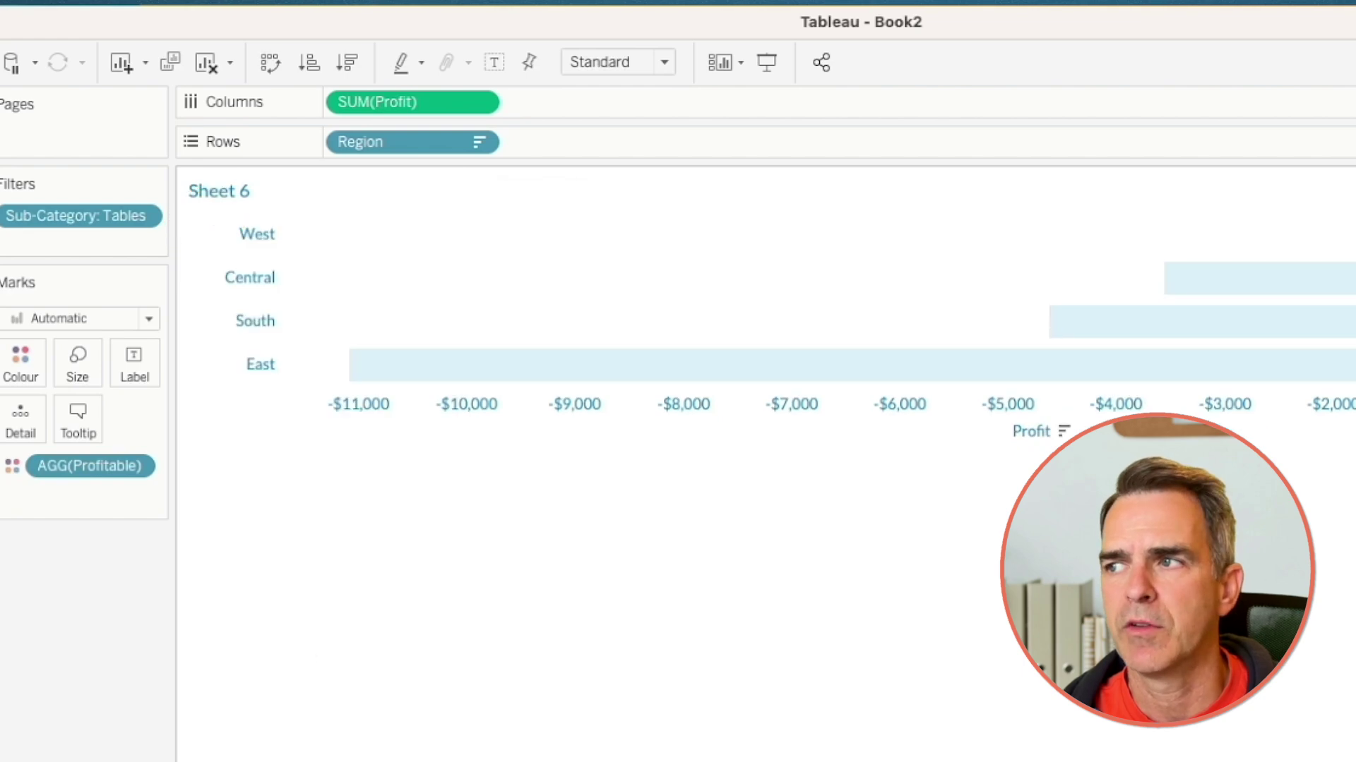
Show mark labels on the profit bars and hide the header of the Profit axis.
left_click(493, 62)
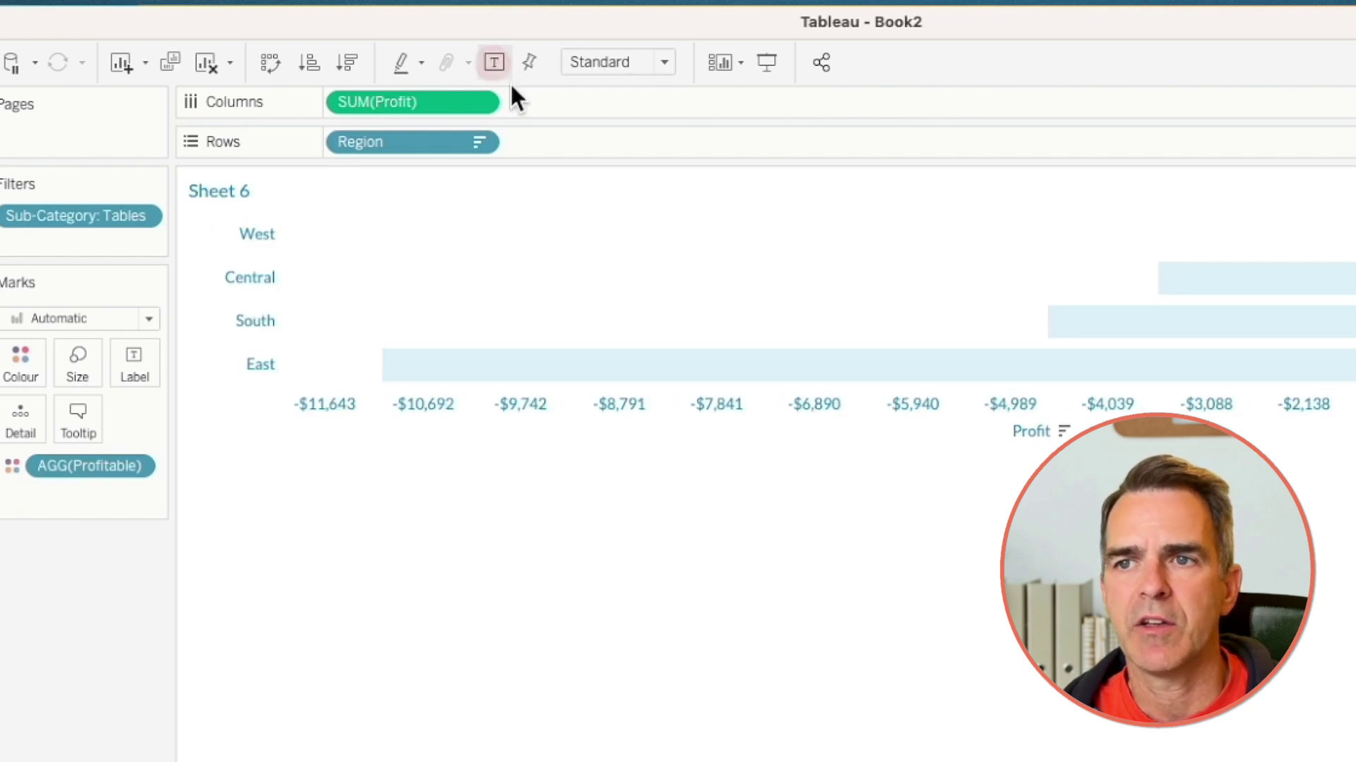
right_click(538, 420)
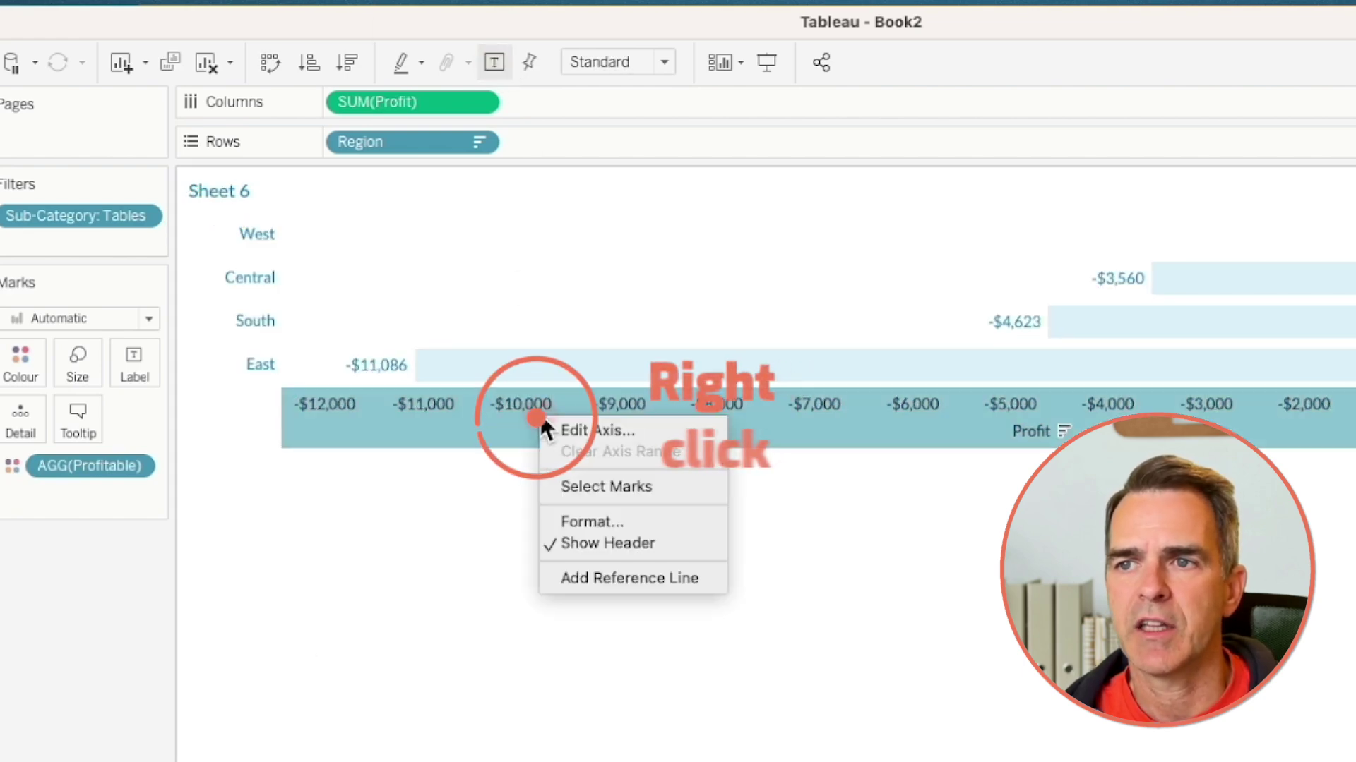
left_click(596, 543)
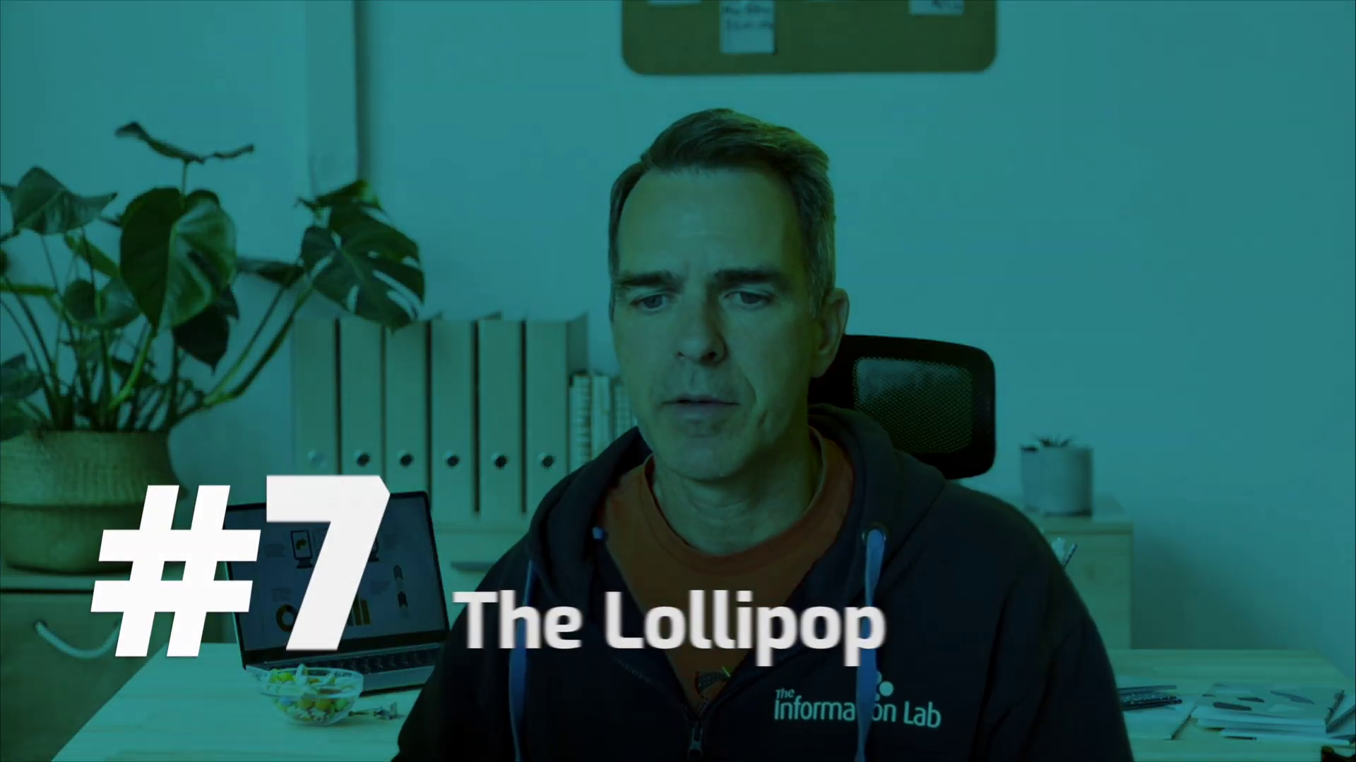
Duplicate the BAR CHART sheet and add a second Sales measure to columns in the copy.
right_click(211, 674)
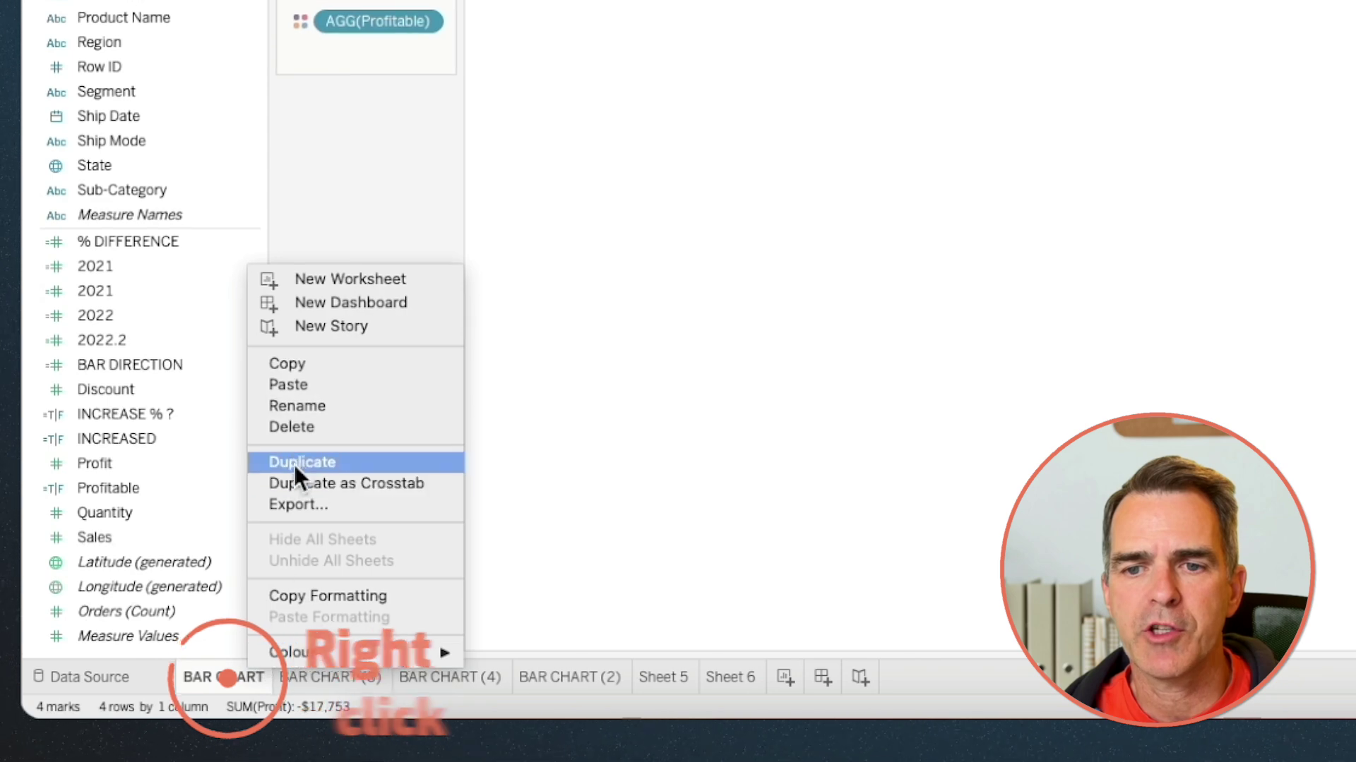
left_click(296, 460)
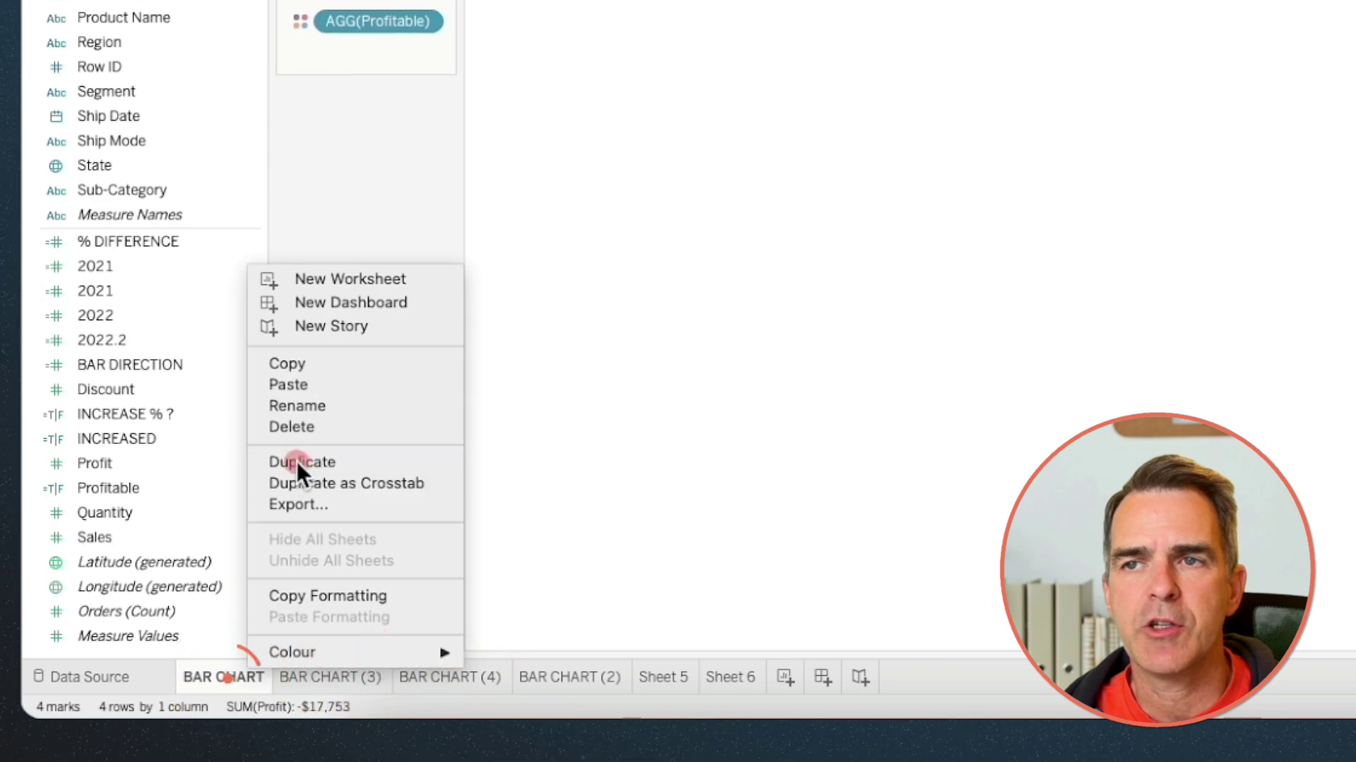
left_click(167, 537)
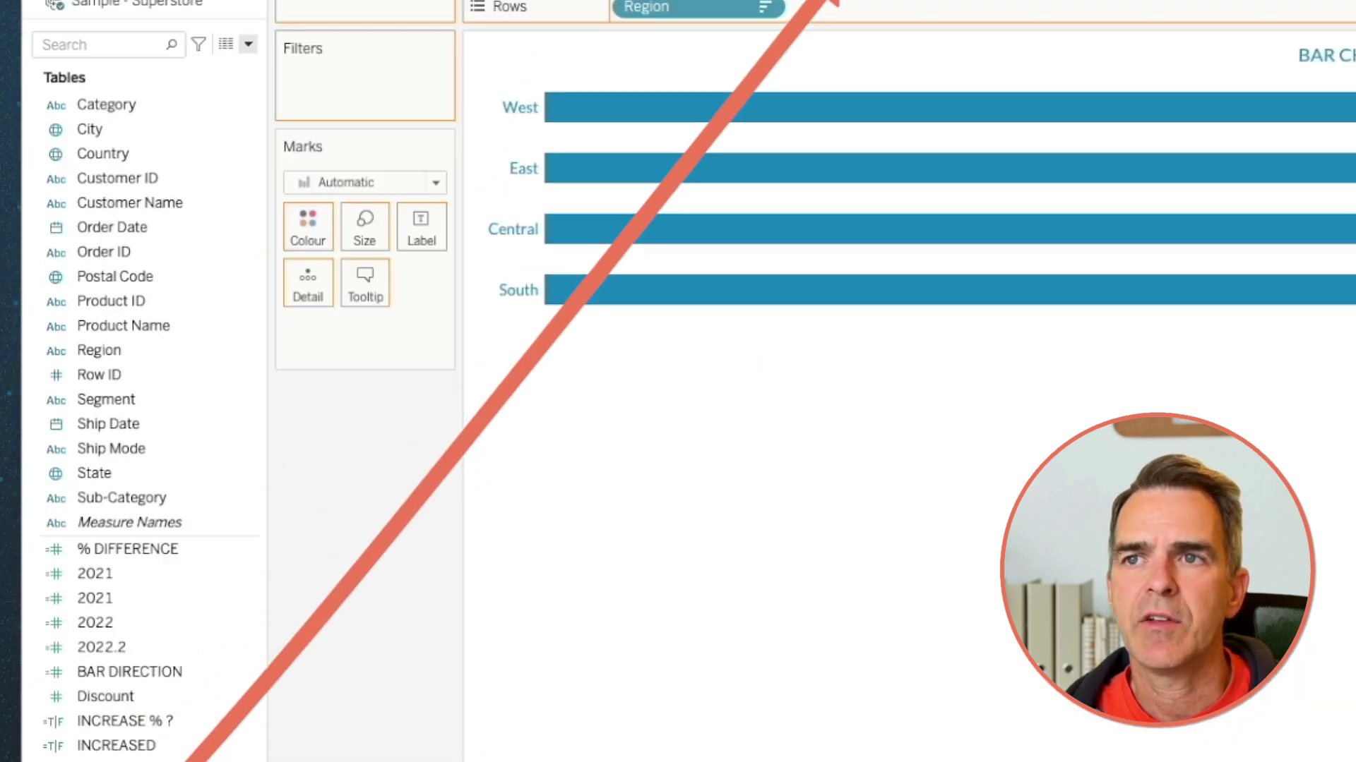
left_click_drag(650, 131, 869, 127)
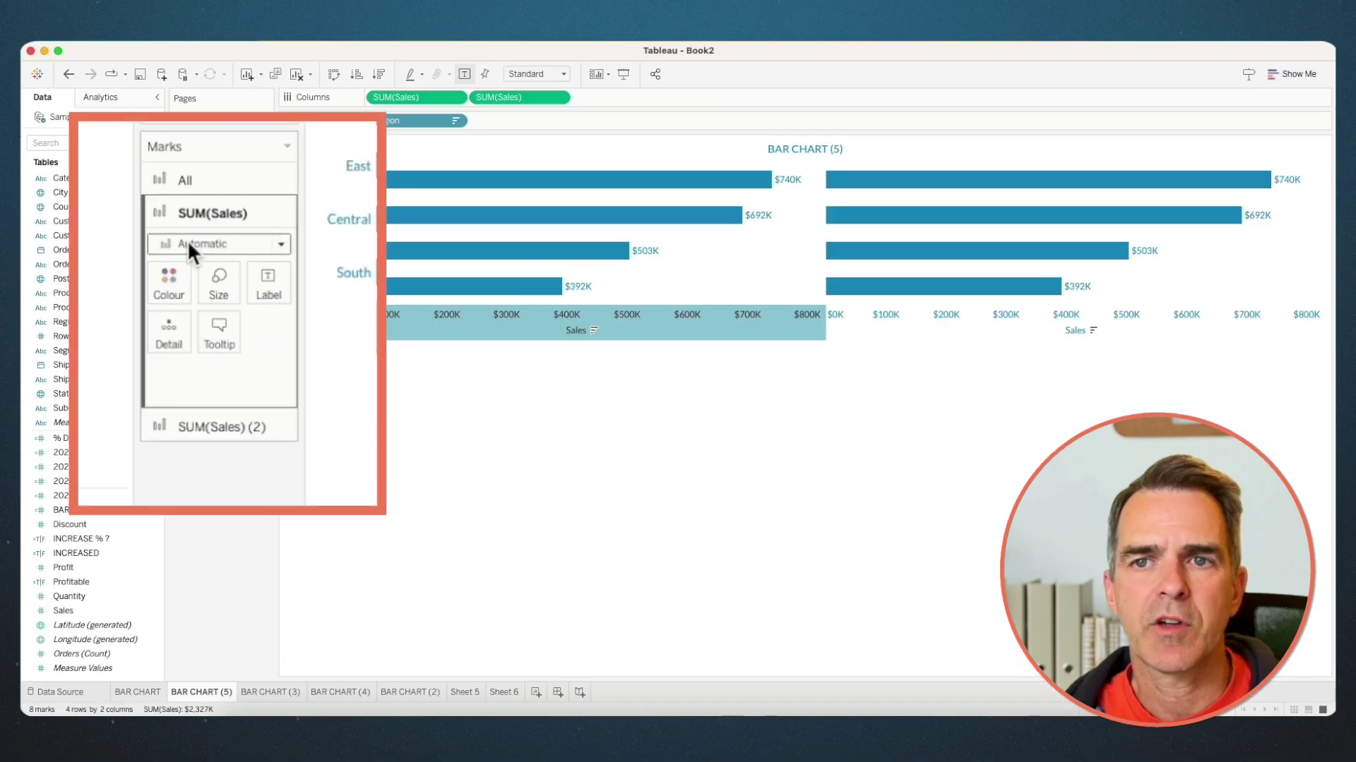
Set the first Sales measure's mark type to Bar and turn off its mark labels.
left_click(188, 244)
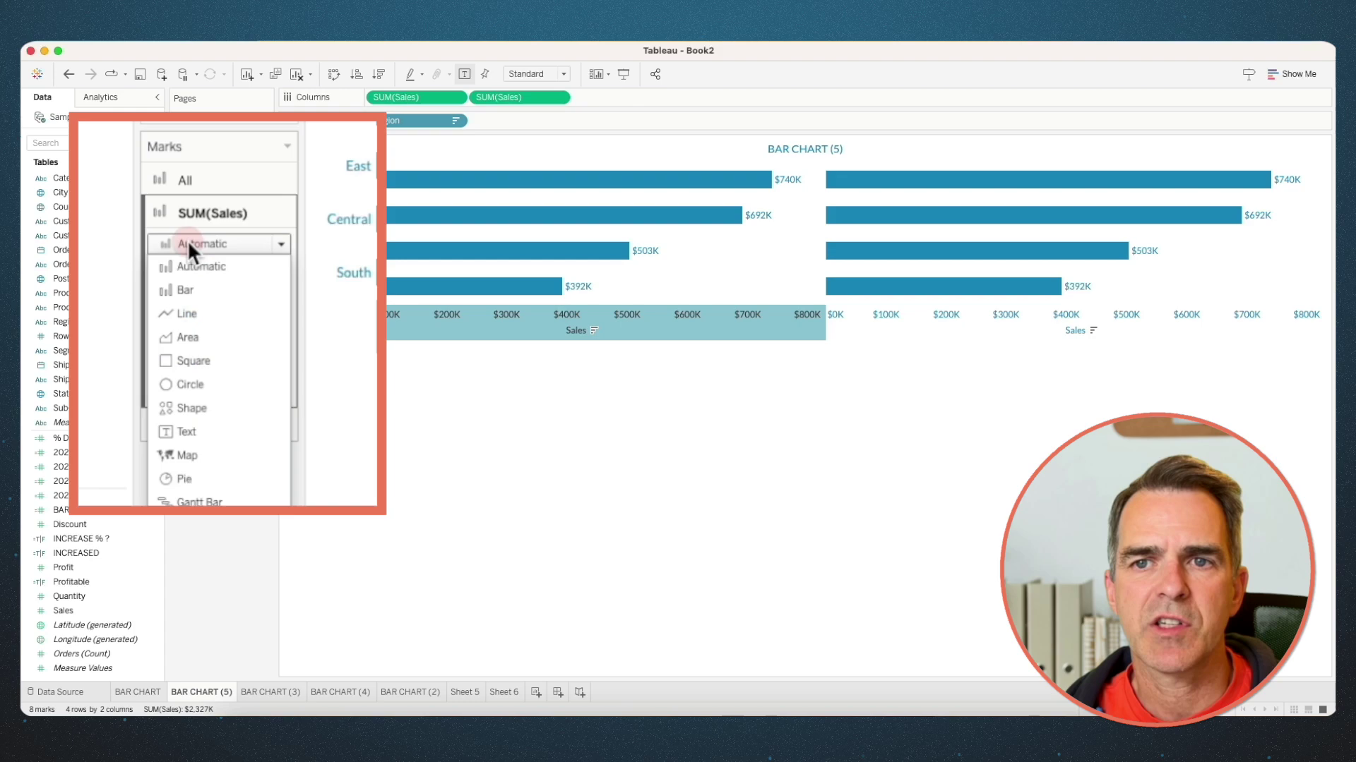
left_click(189, 289)
left_click(254, 297)
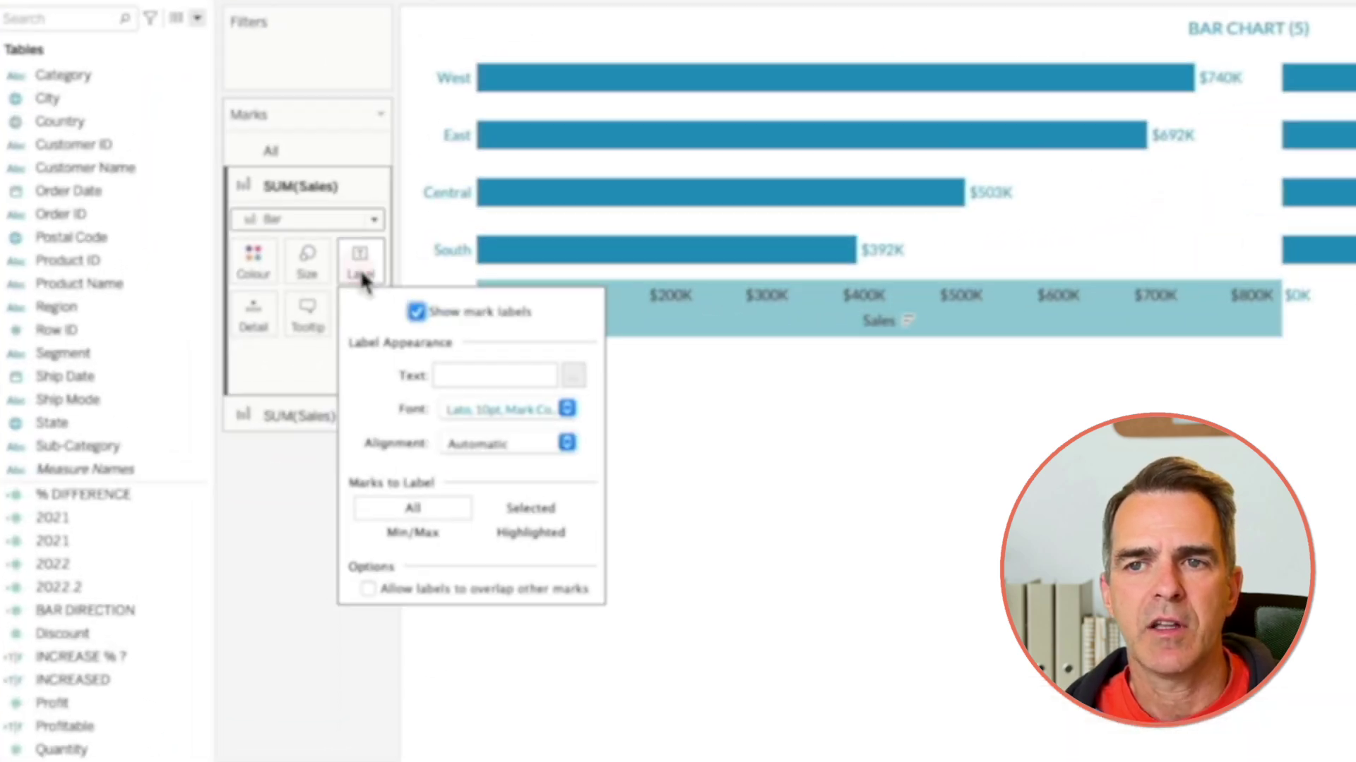
left_click(417, 312)
left_click(261, 498)
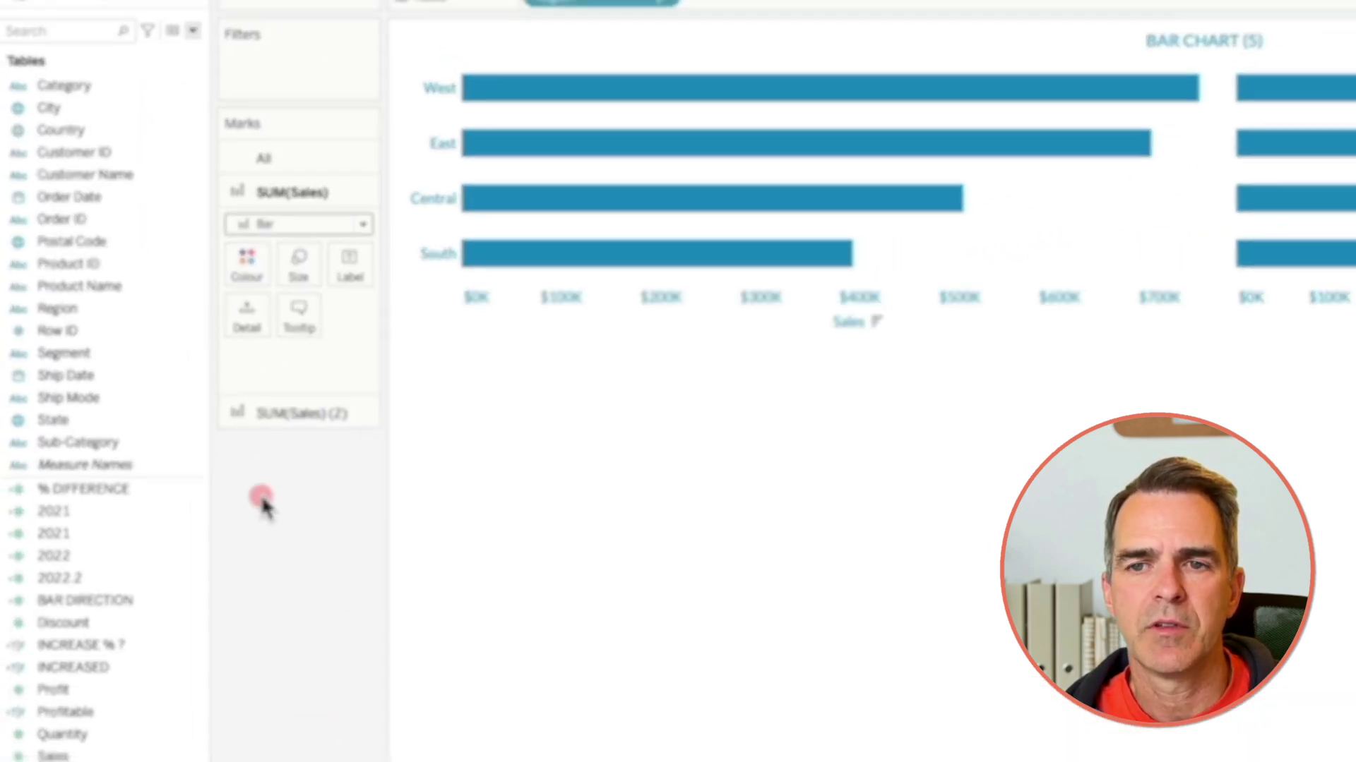
Change the second Sales measure's marks to circles, coloured white with a blue border.
left_click(275, 414)
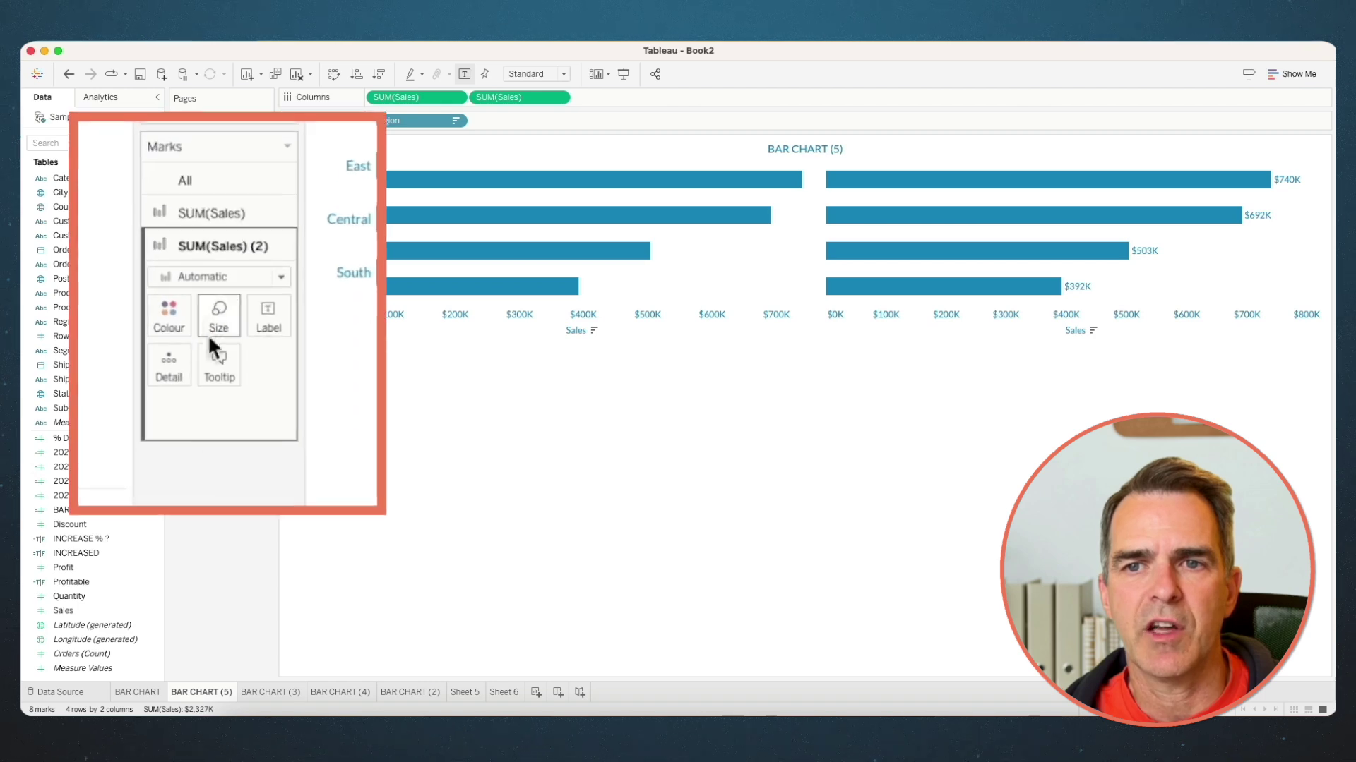
left_click(196, 278)
left_click(192, 416)
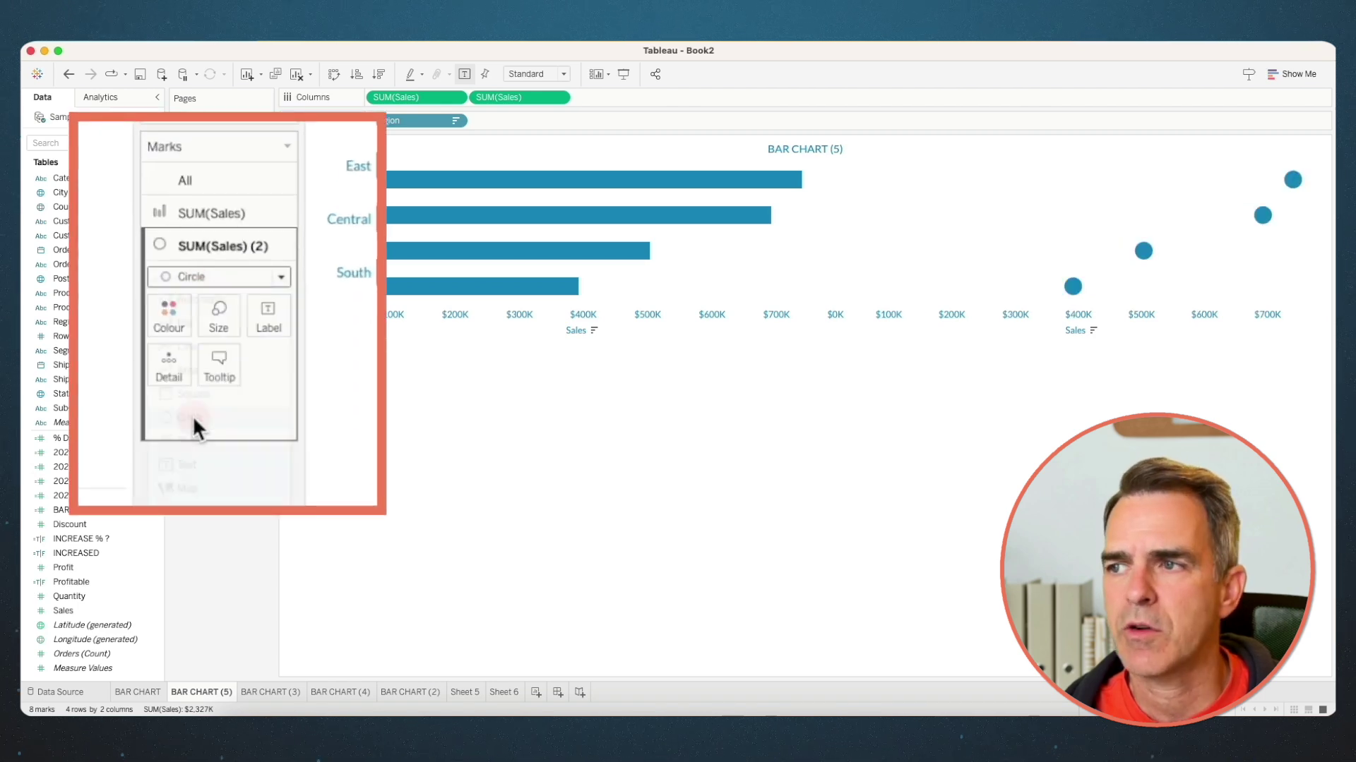
left_click(162, 326)
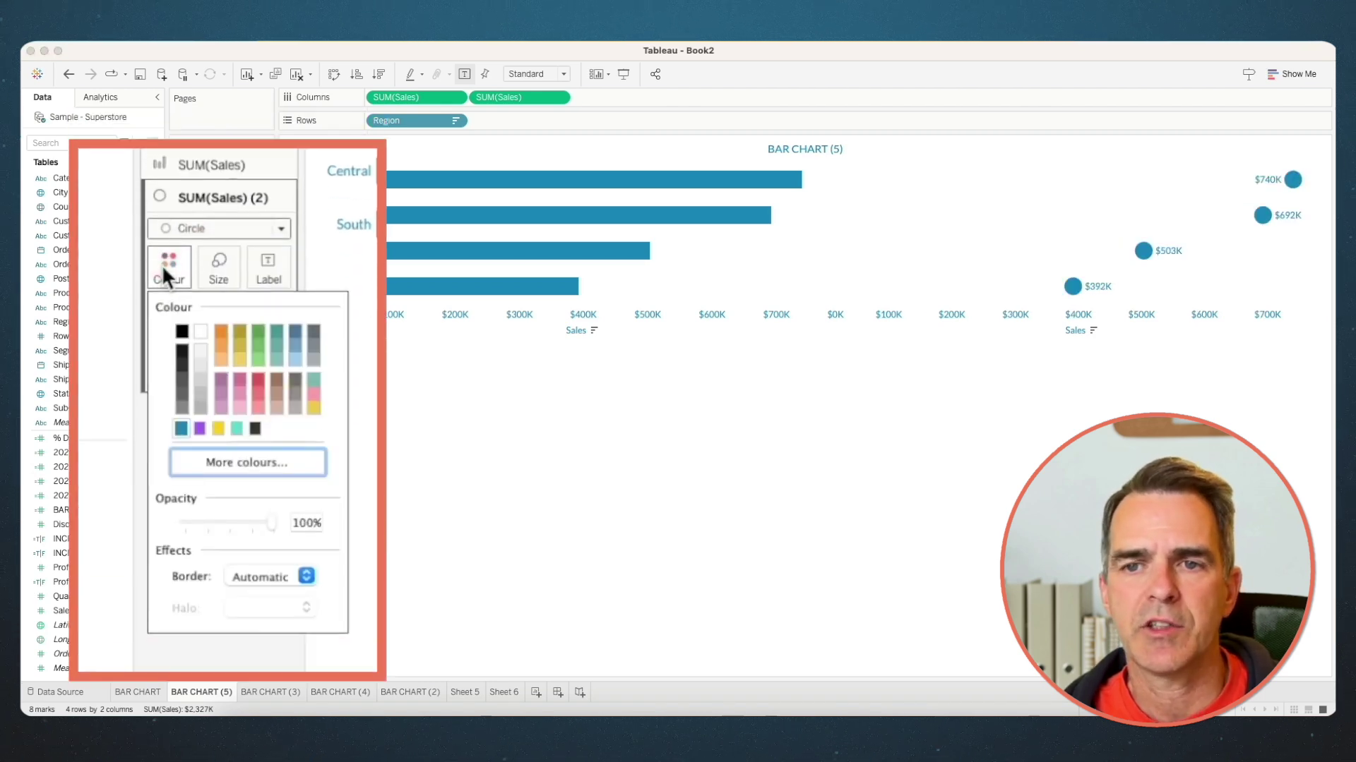
left_click(199, 330)
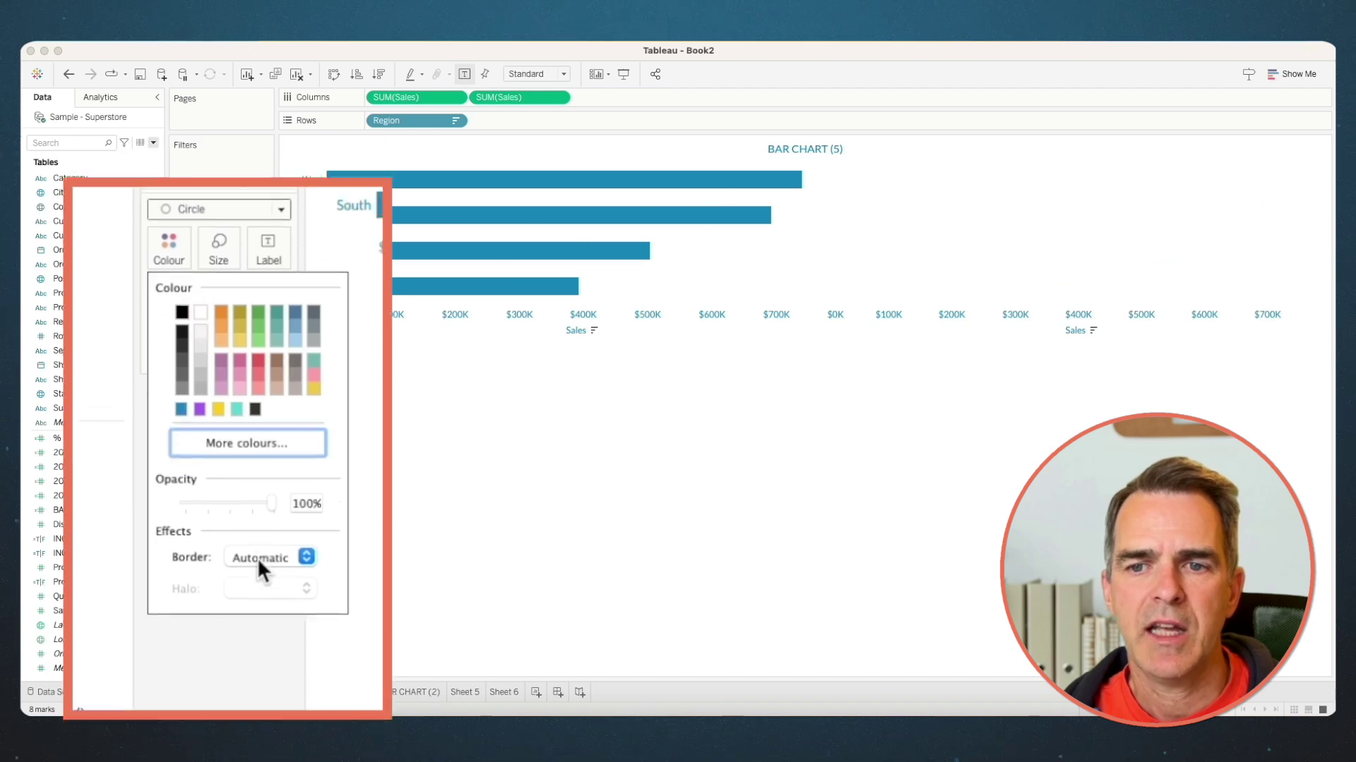
left_click(275, 577)
left_click(232, 655)
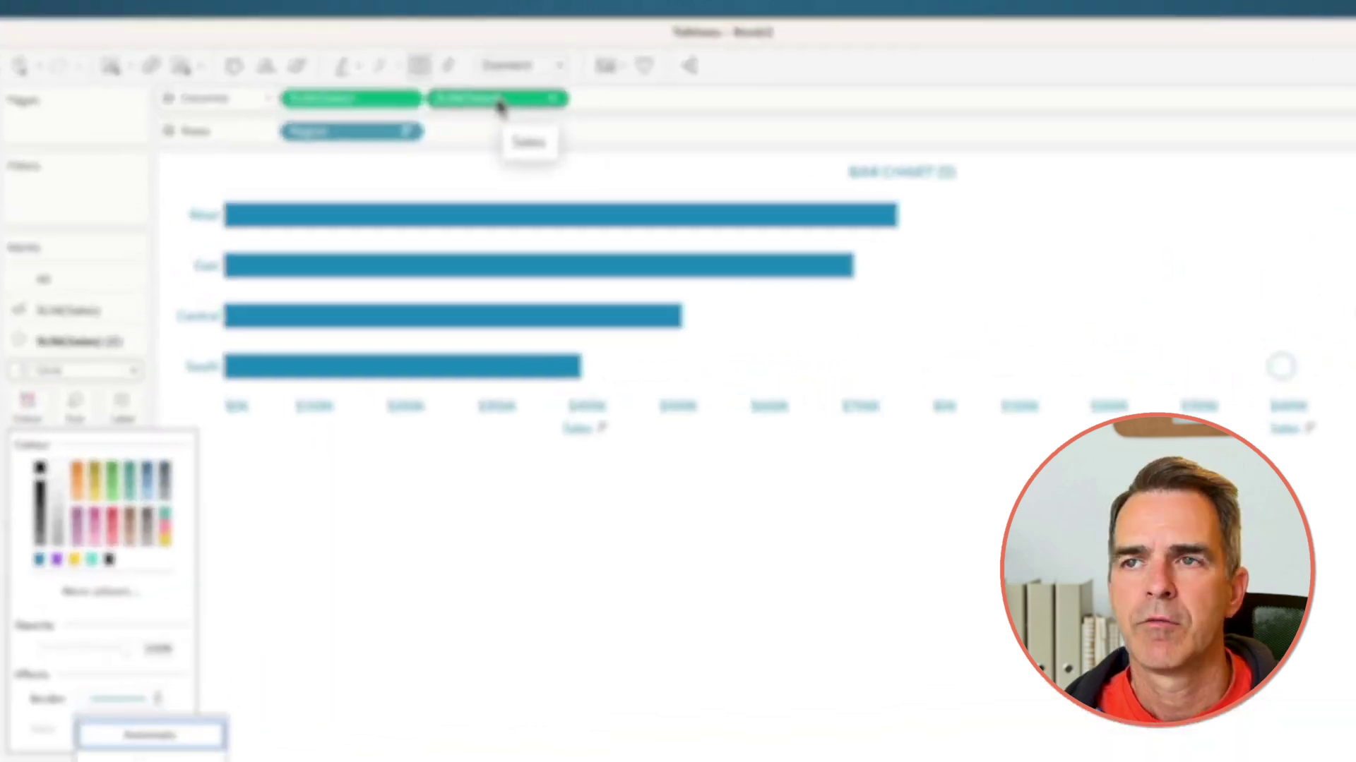
Combine the two Sales measures into a dual axis chart and synchronise the axes.
right_click(519, 96)
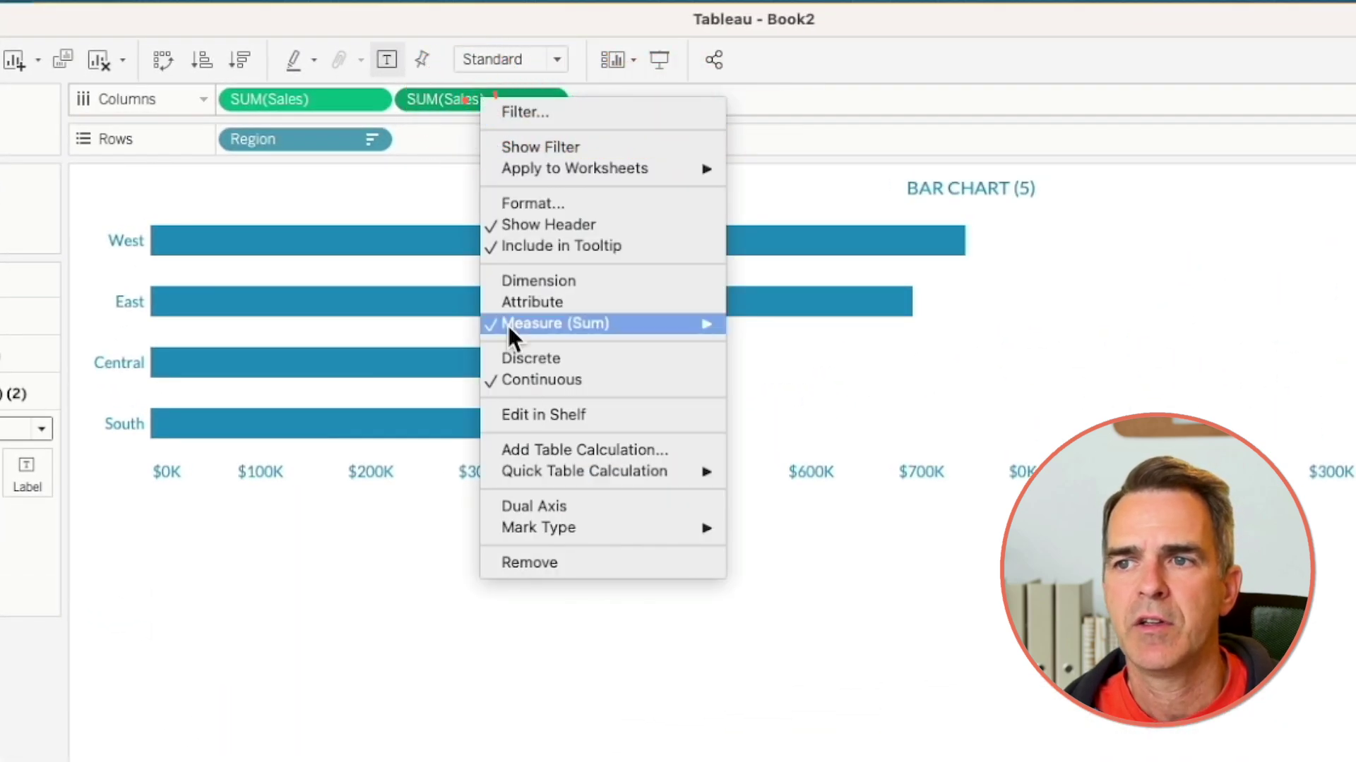
left_click(531, 509)
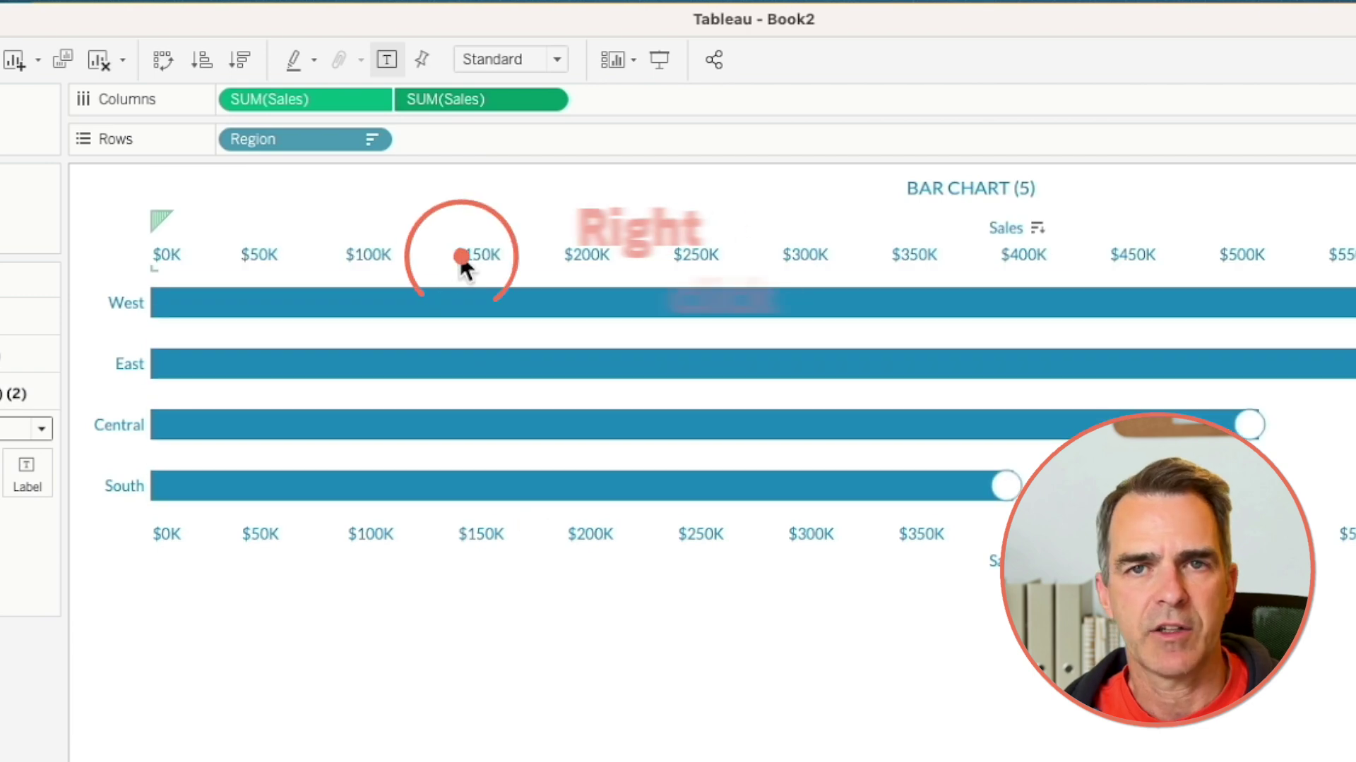
right_click(460, 256)
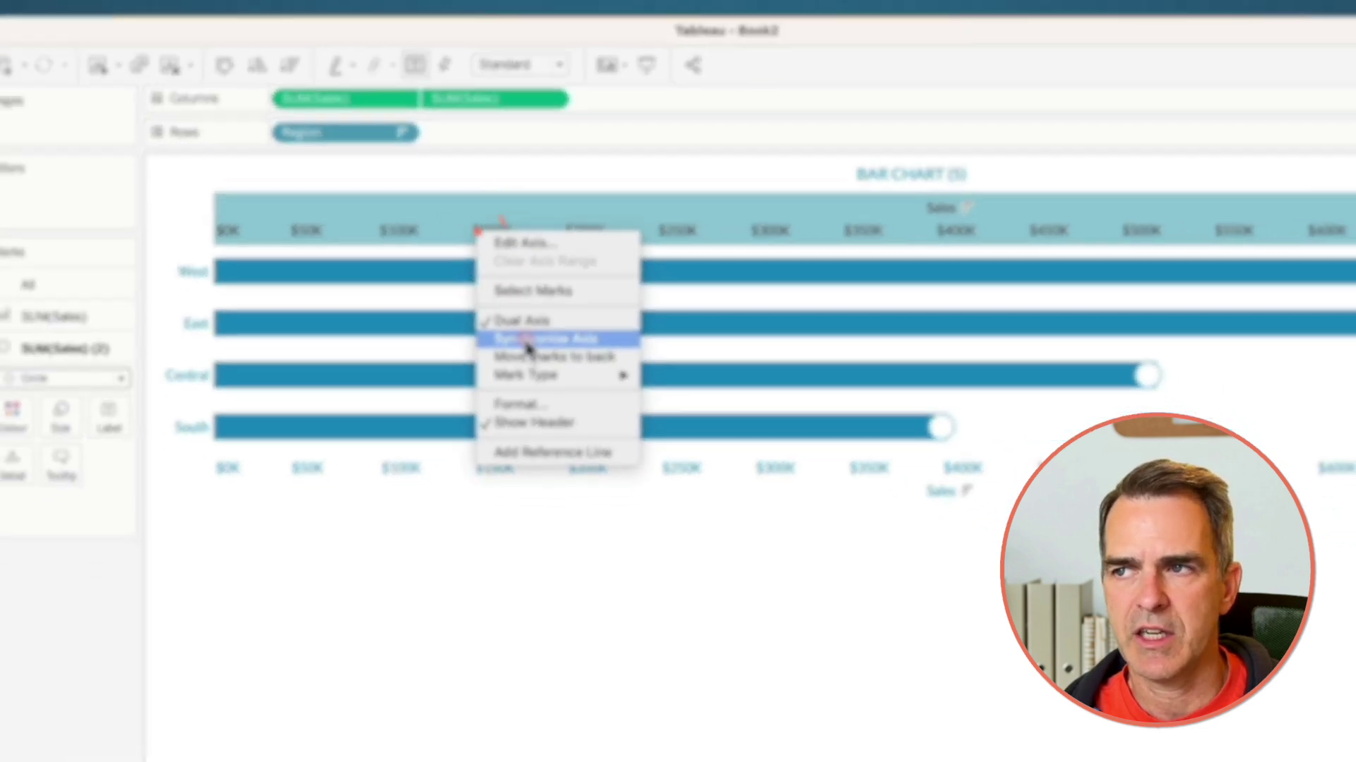
left_click(523, 378)
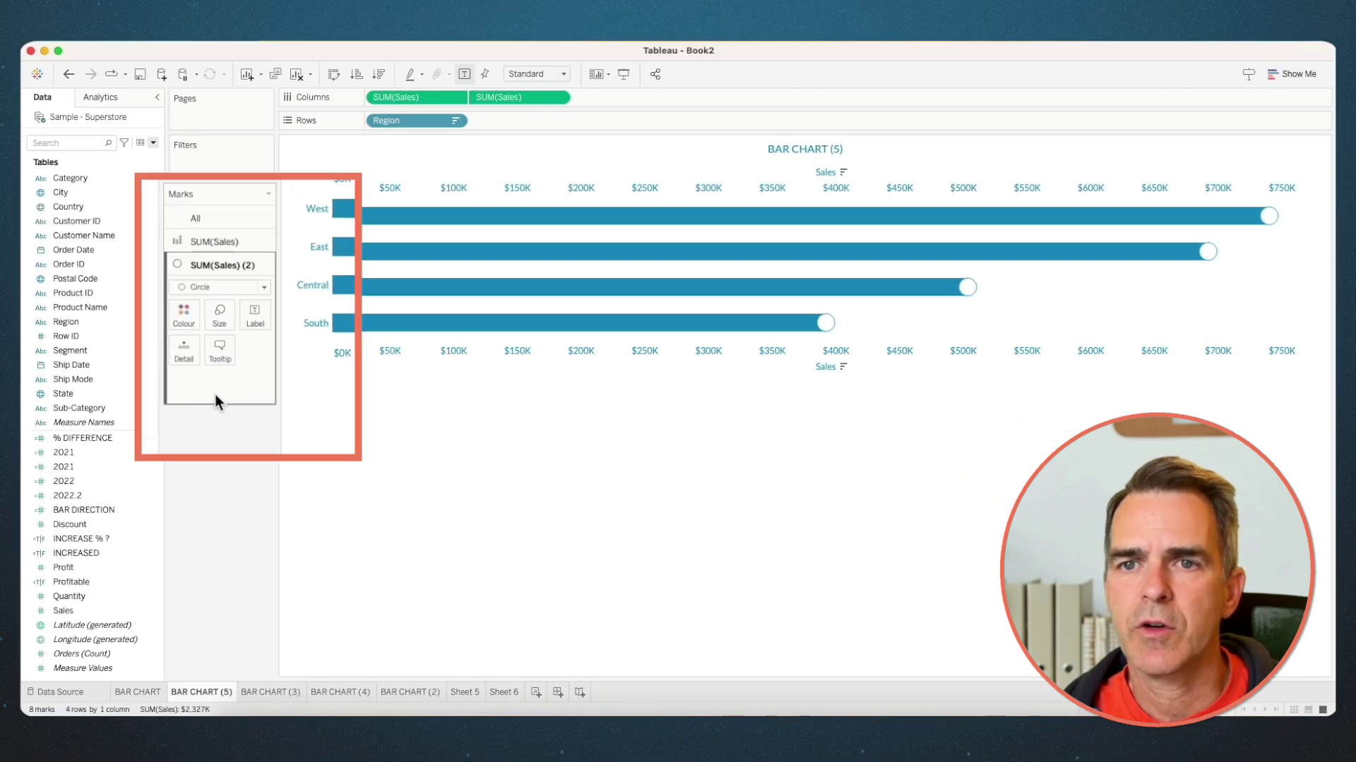
Enlarge the white circle marks and show their mark labels in a blue font.
left_click(220, 316)
left_click_drag(252, 361, 264, 363)
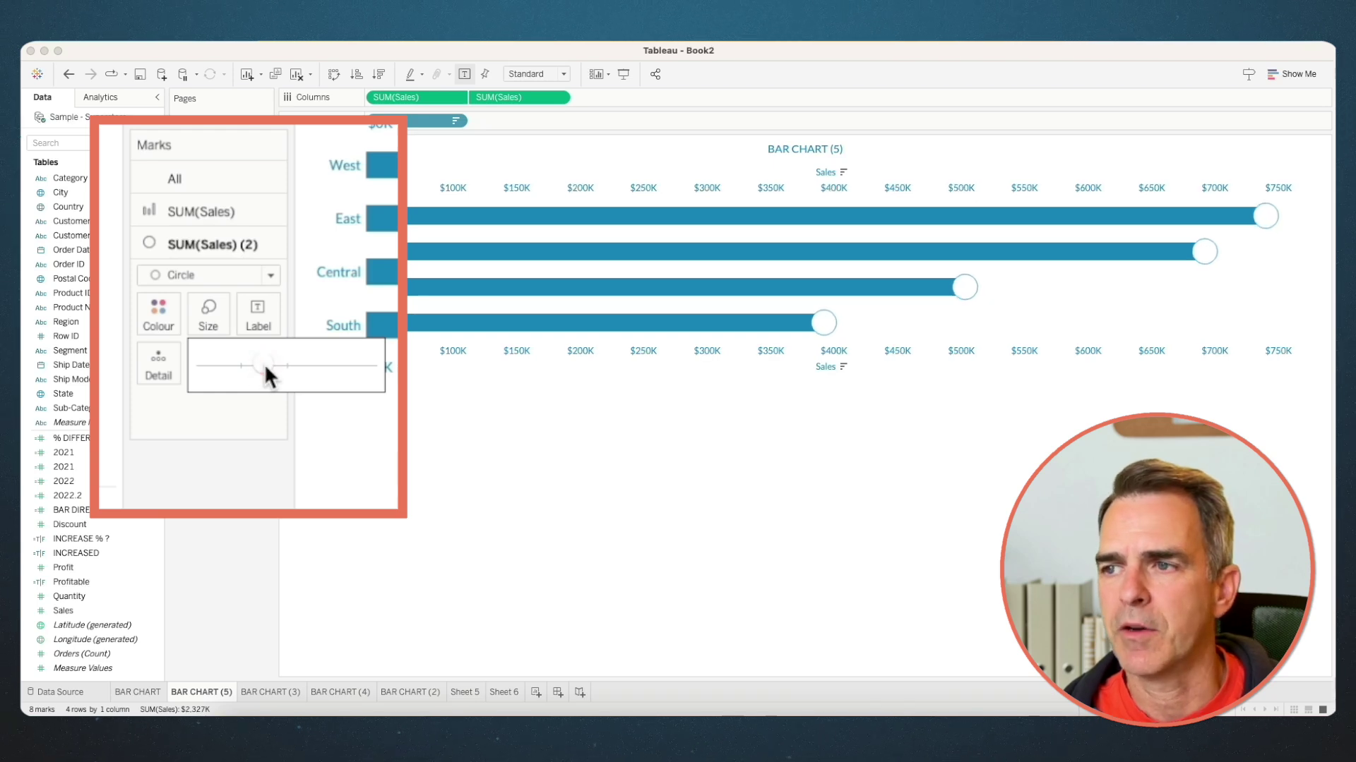
left_click(248, 302)
left_click(292, 325)
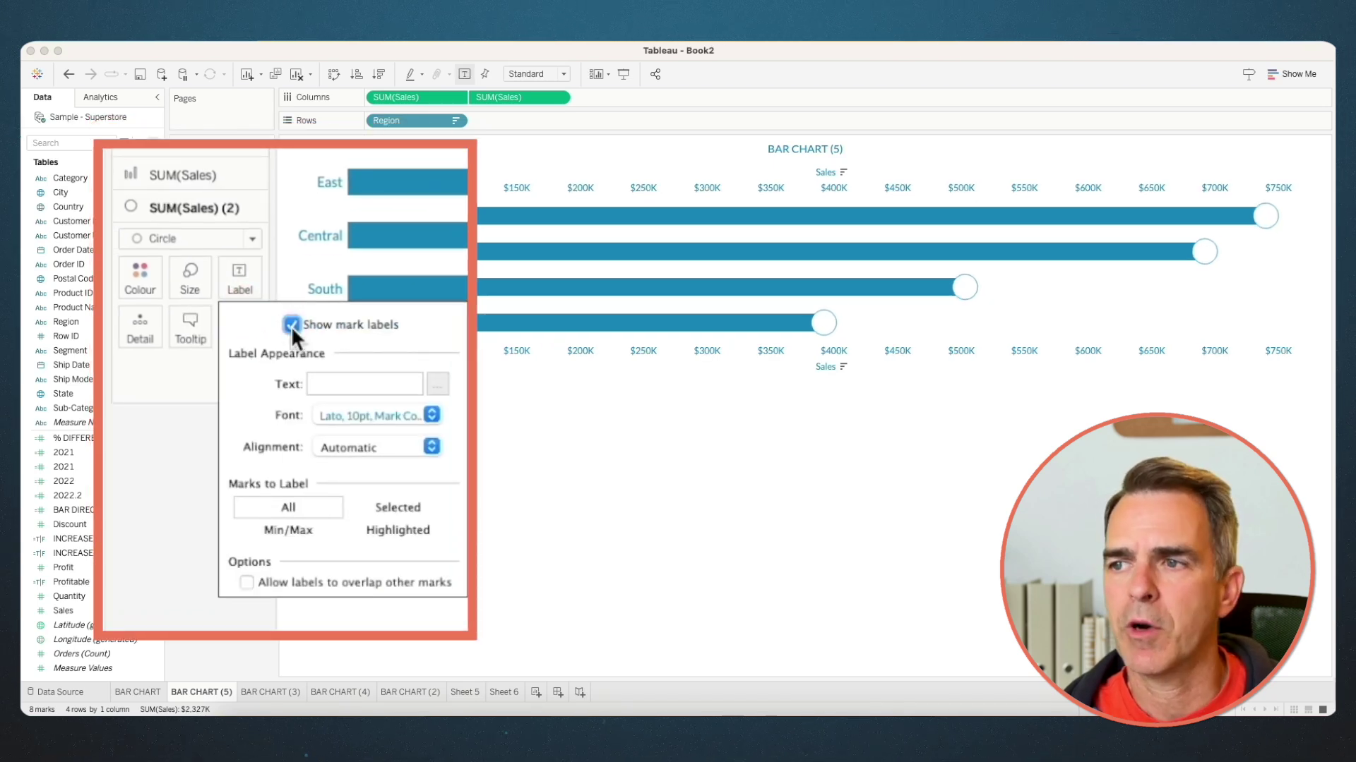
left_click(364, 416)
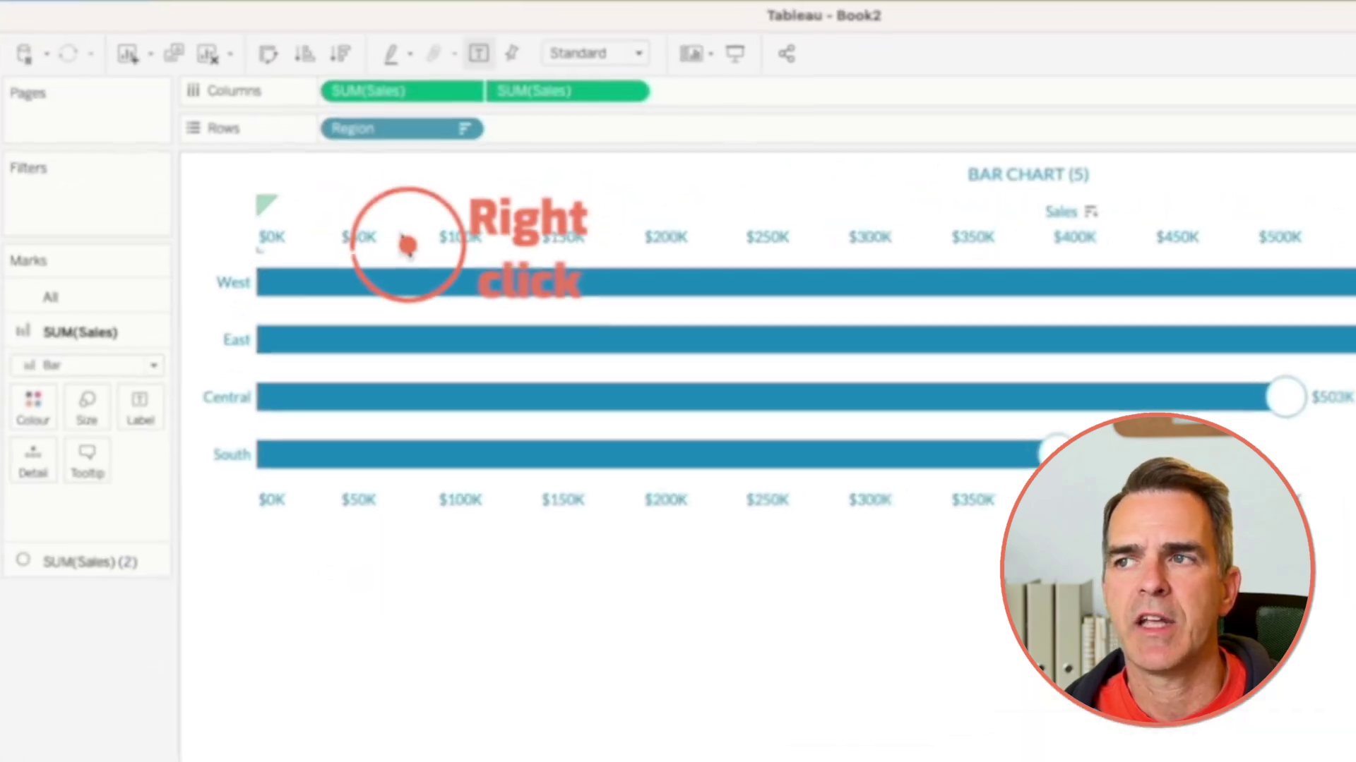
Hide the Sales axis headers and make the bars thinner to form lollipop sticks.
right_click(416, 189)
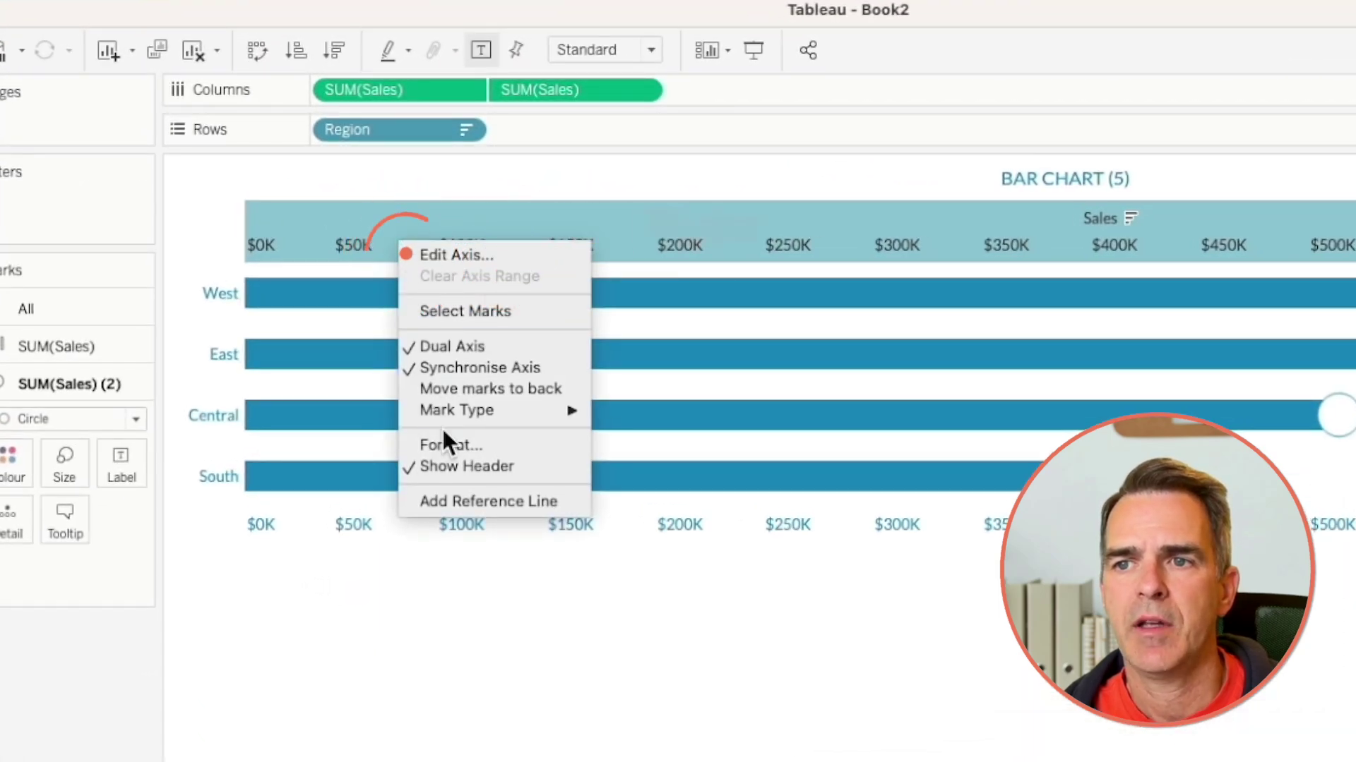
left_click(448, 466)
left_click(147, 421)
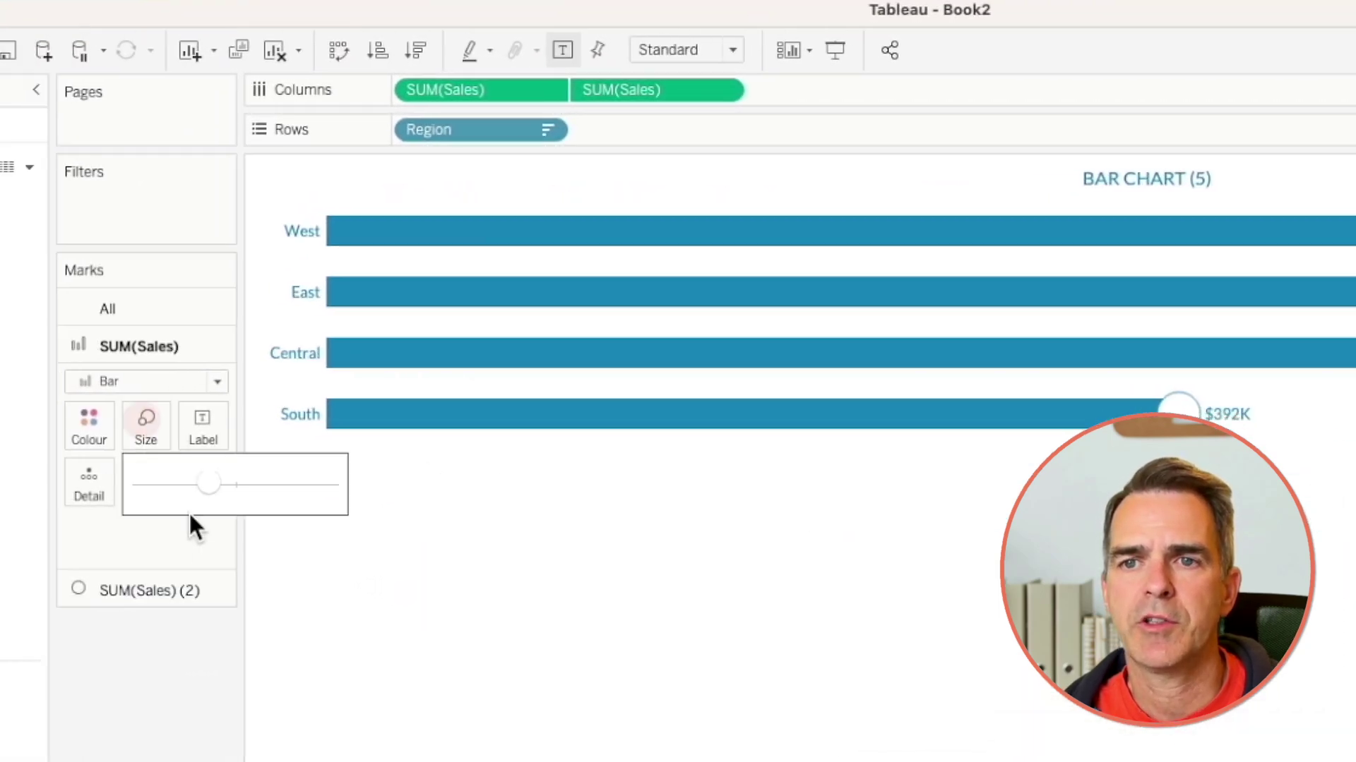
left_click_drag(207, 485, 185, 485)
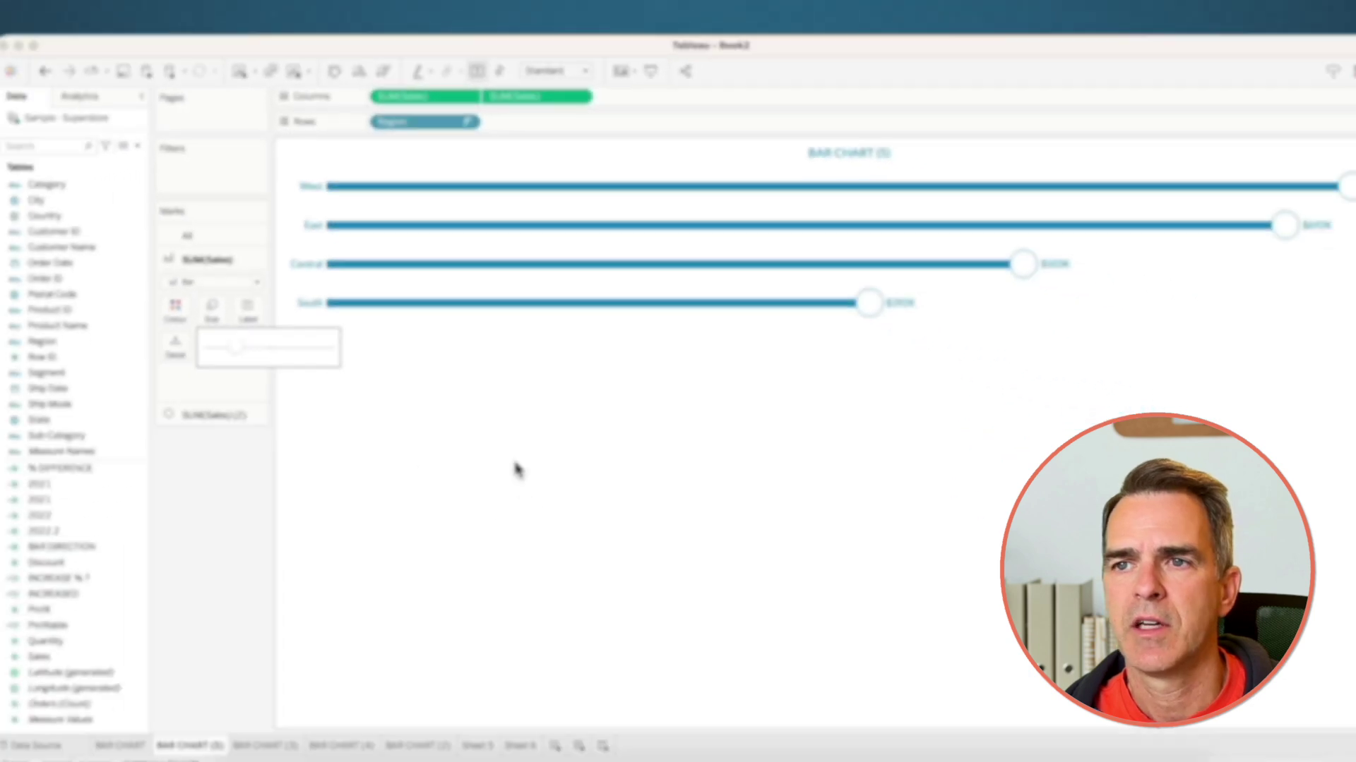
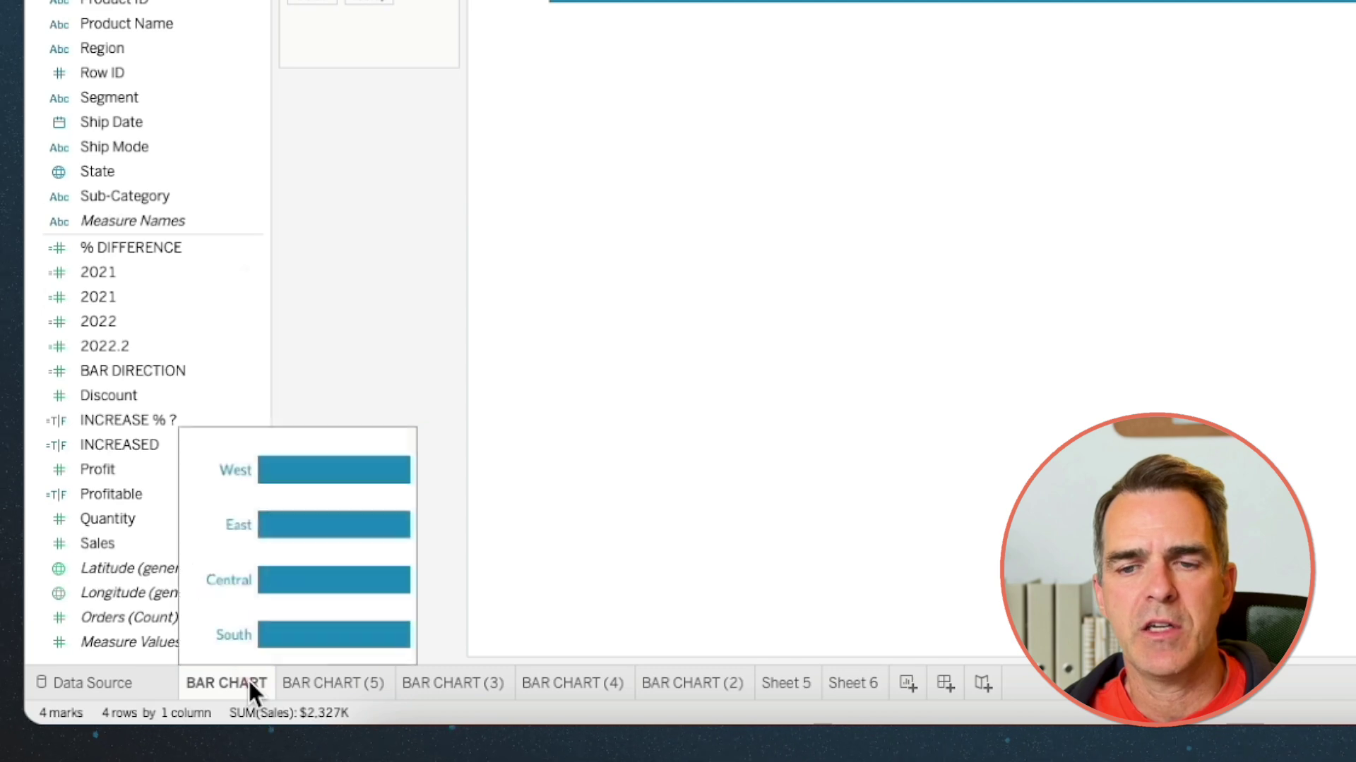
Duplicate the BAR CHART sheet and start a new calculated field in the copy.
right_click(248, 681)
left_click(305, 469)
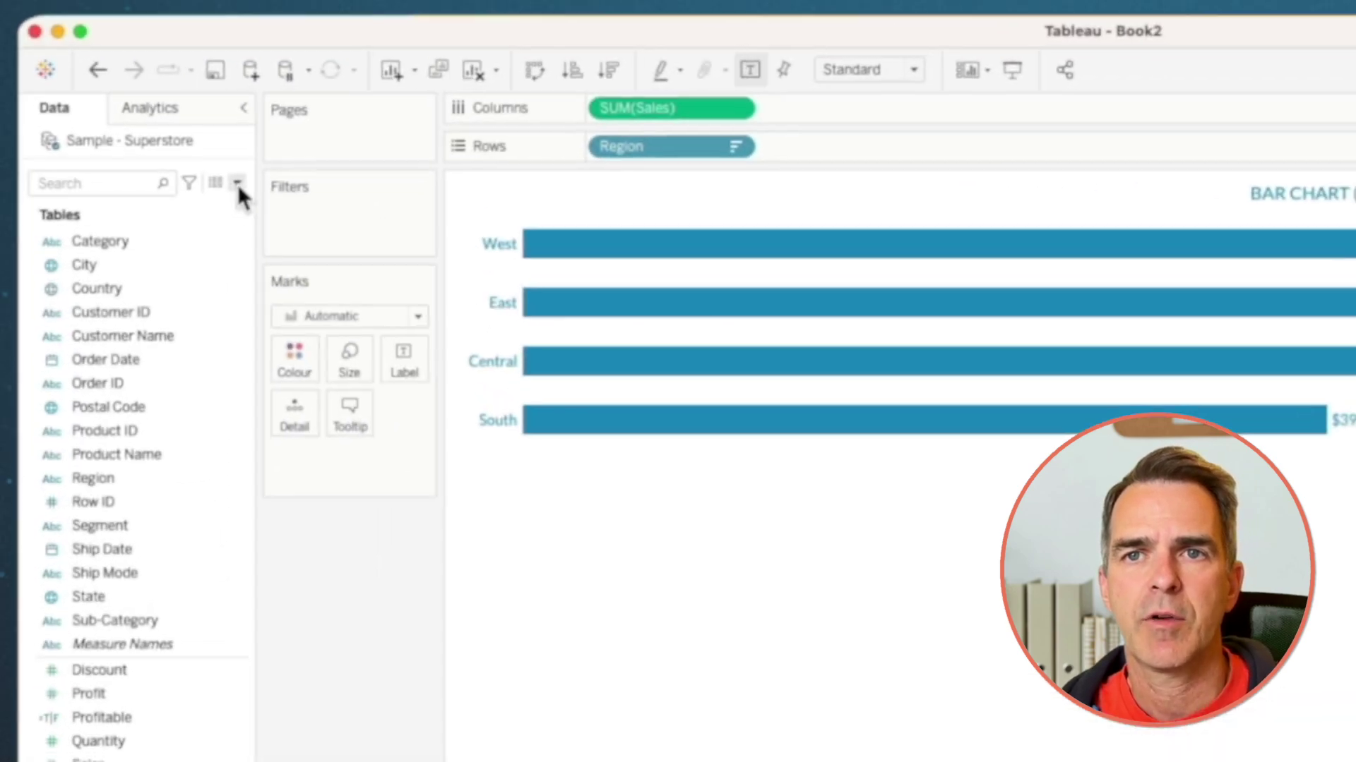
left_click(153, 142)
left_click(230, 209)
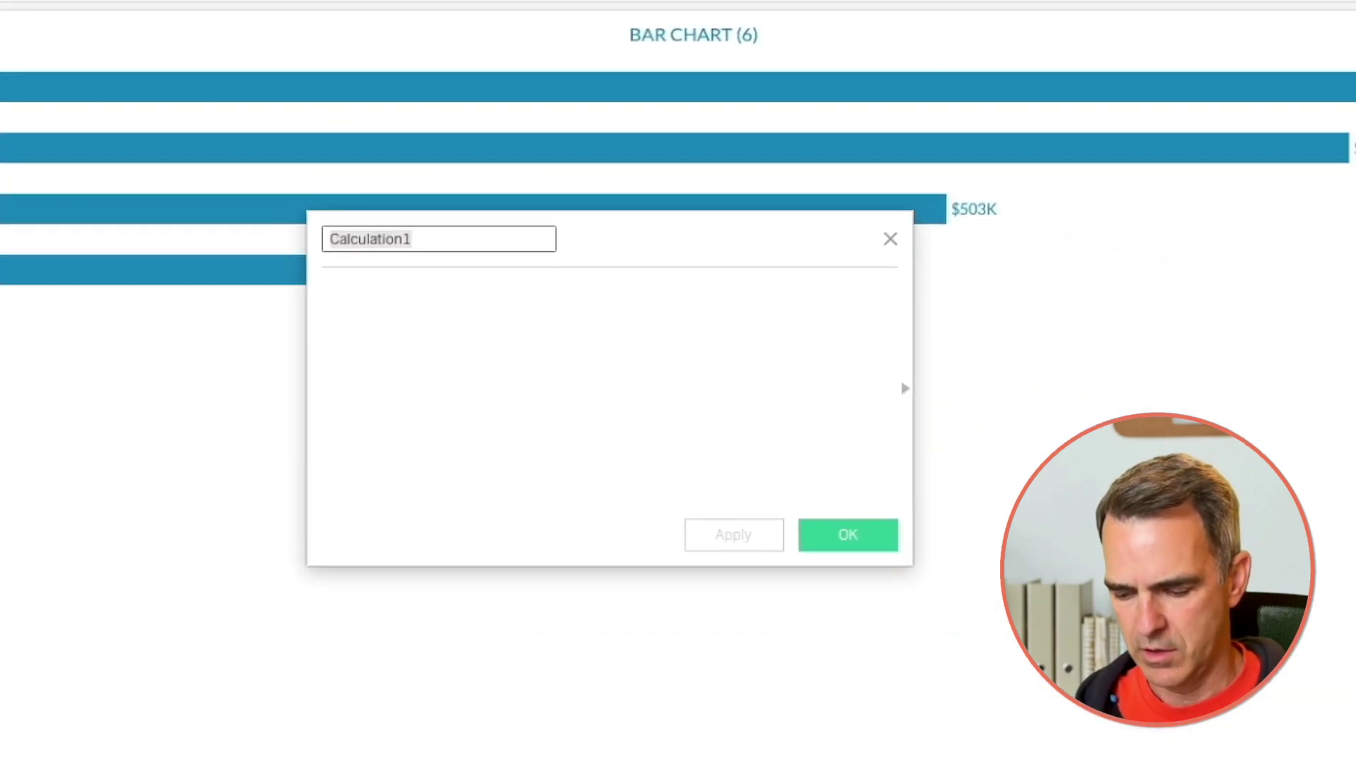
Name the calculated field 2022 Sales and define it as IF YEAR([Order Date])=2022 THEN [Sales] END.
type("2022 Sale")
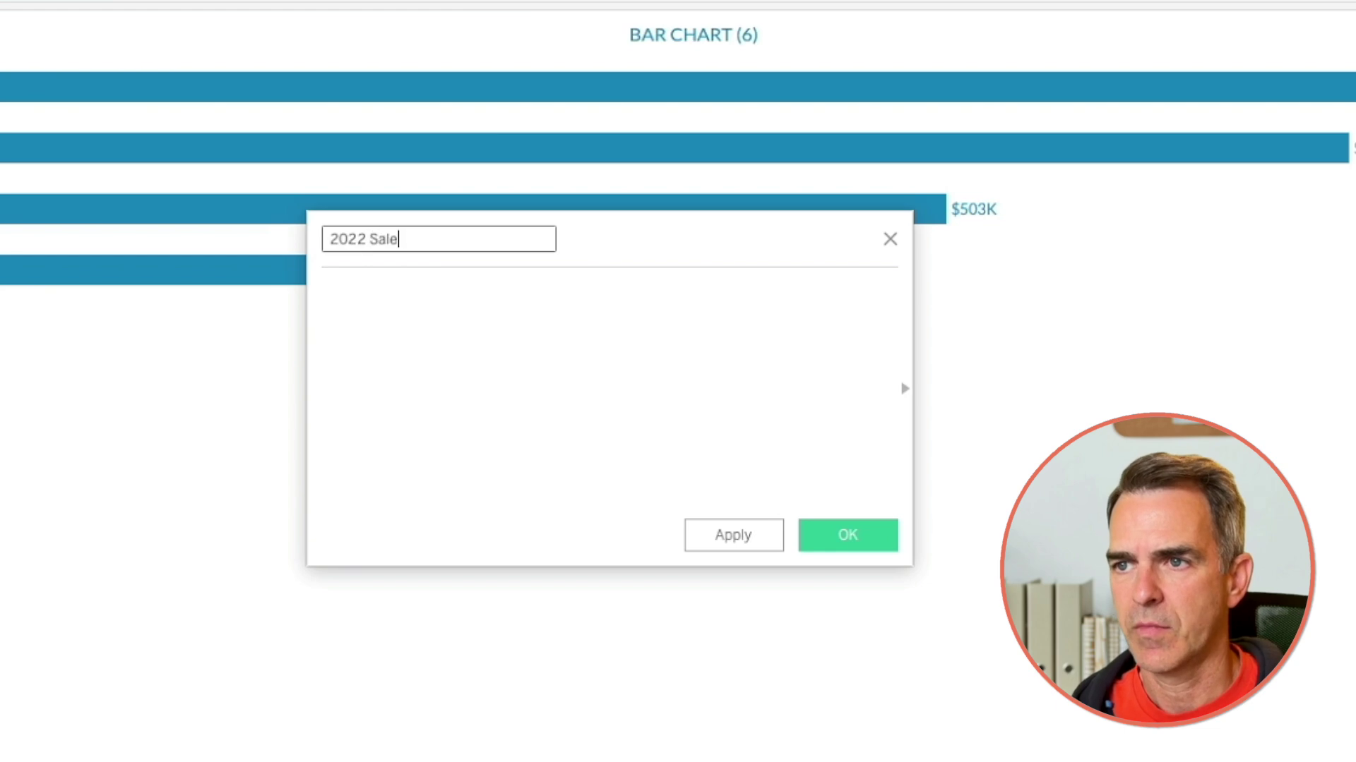
type("sIF yea")
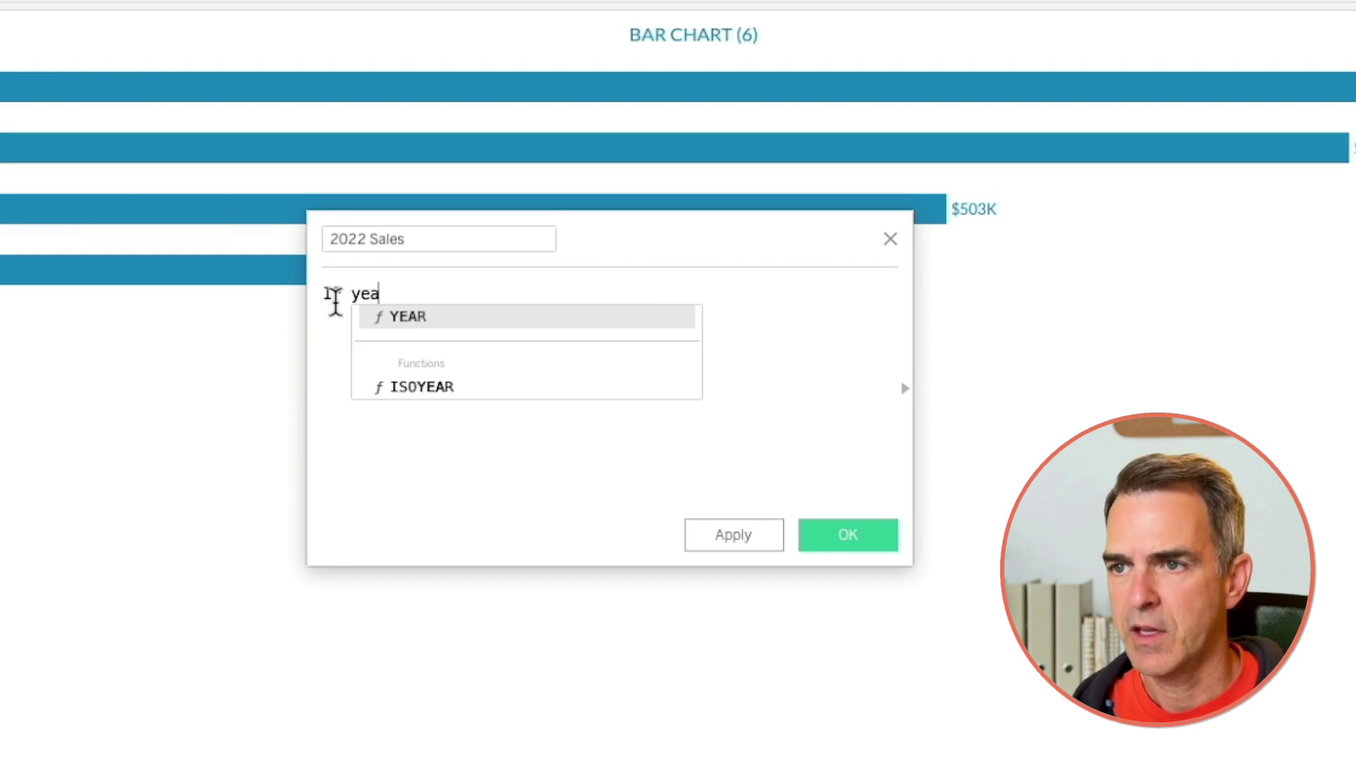
key("Return")
type("ord")
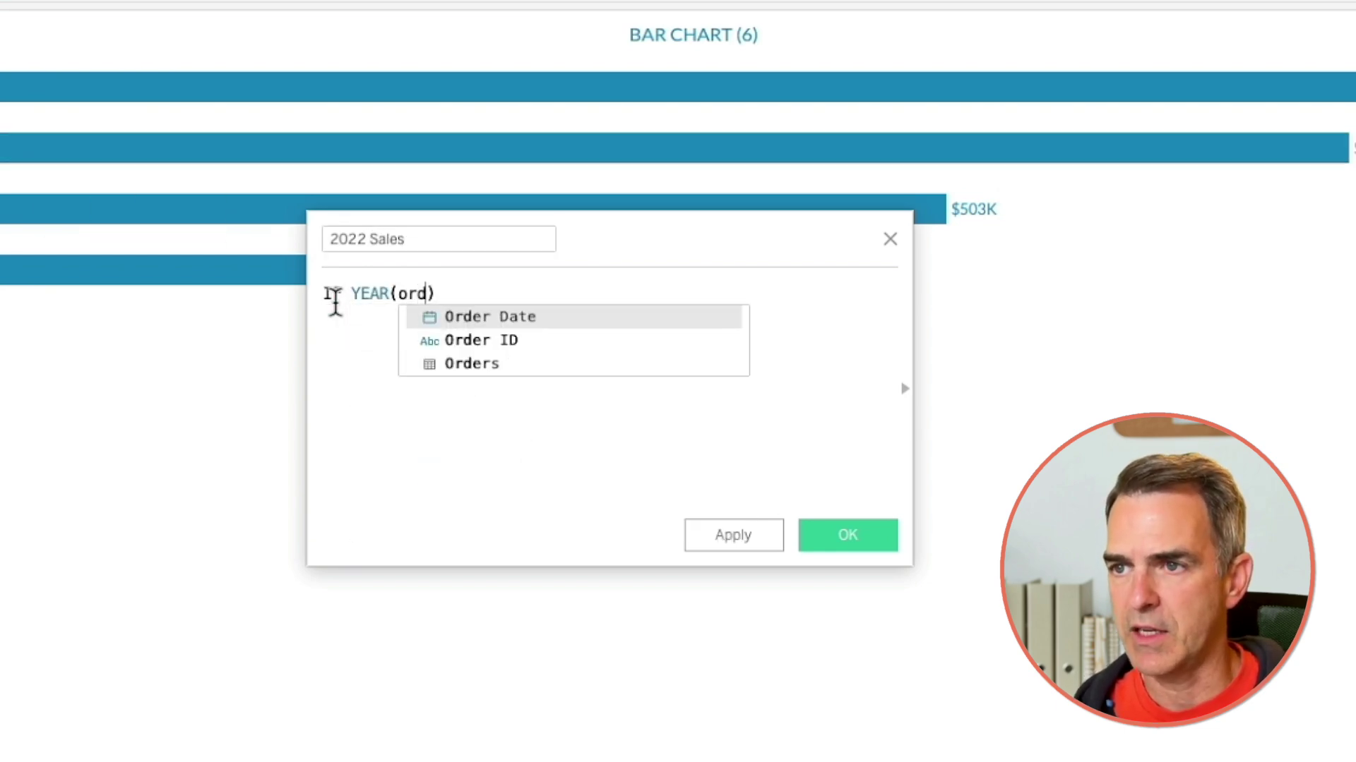
key("Return")
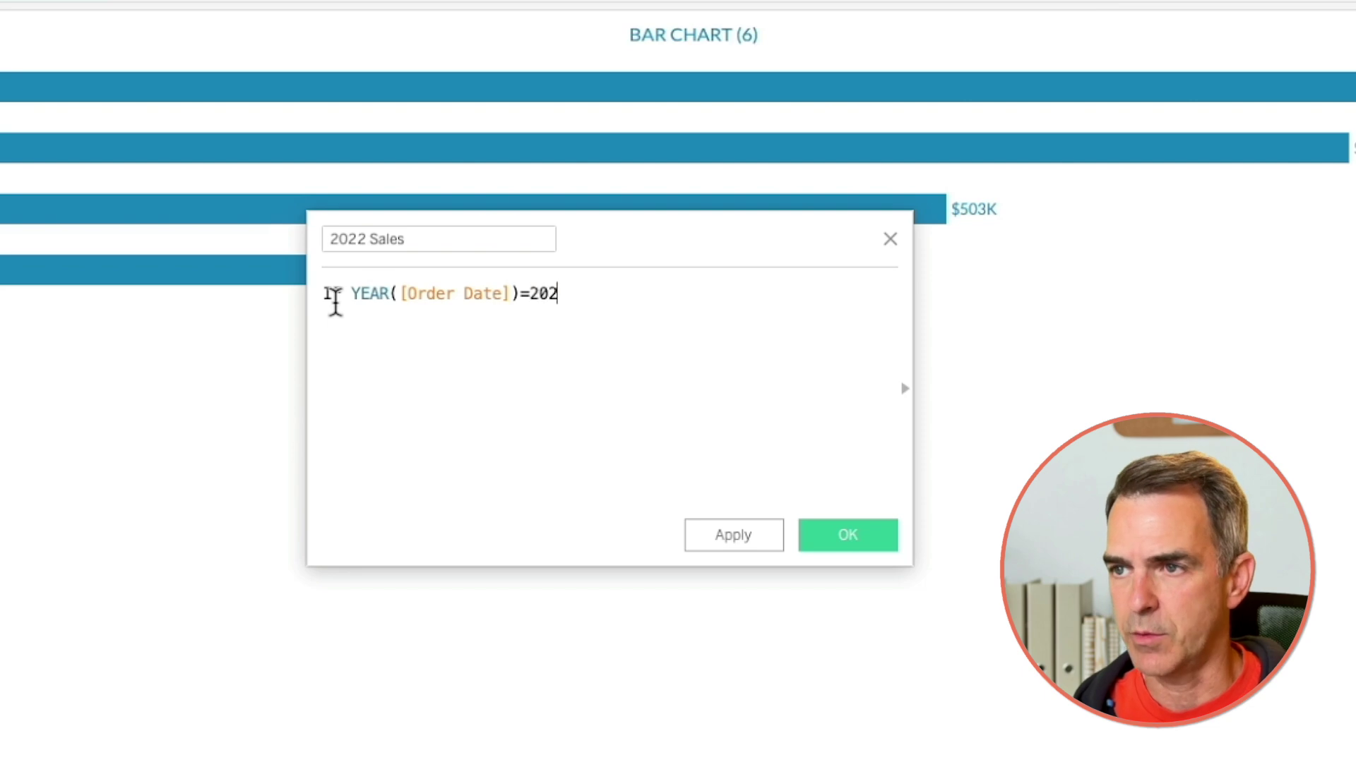
type("THEN s")
key("Return")
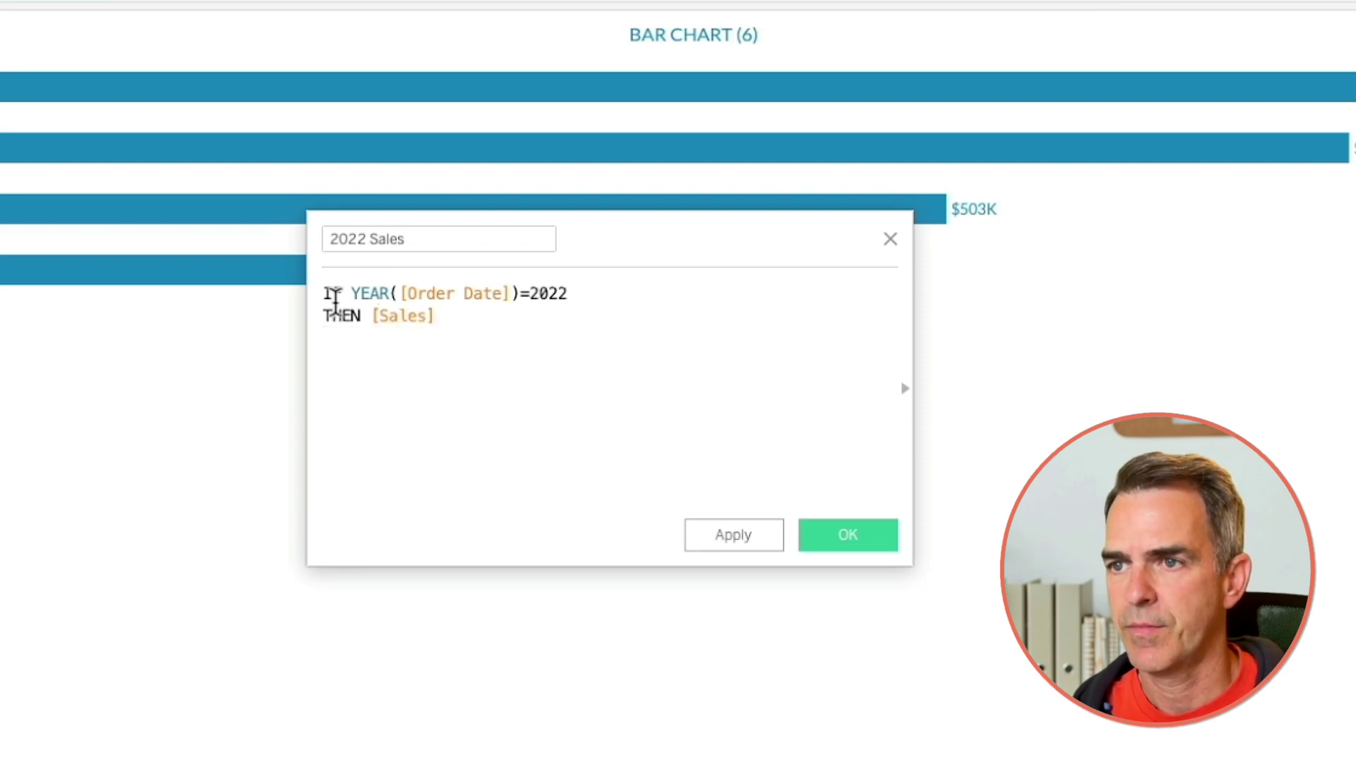
key("Return")
type("EN")
key("Return")
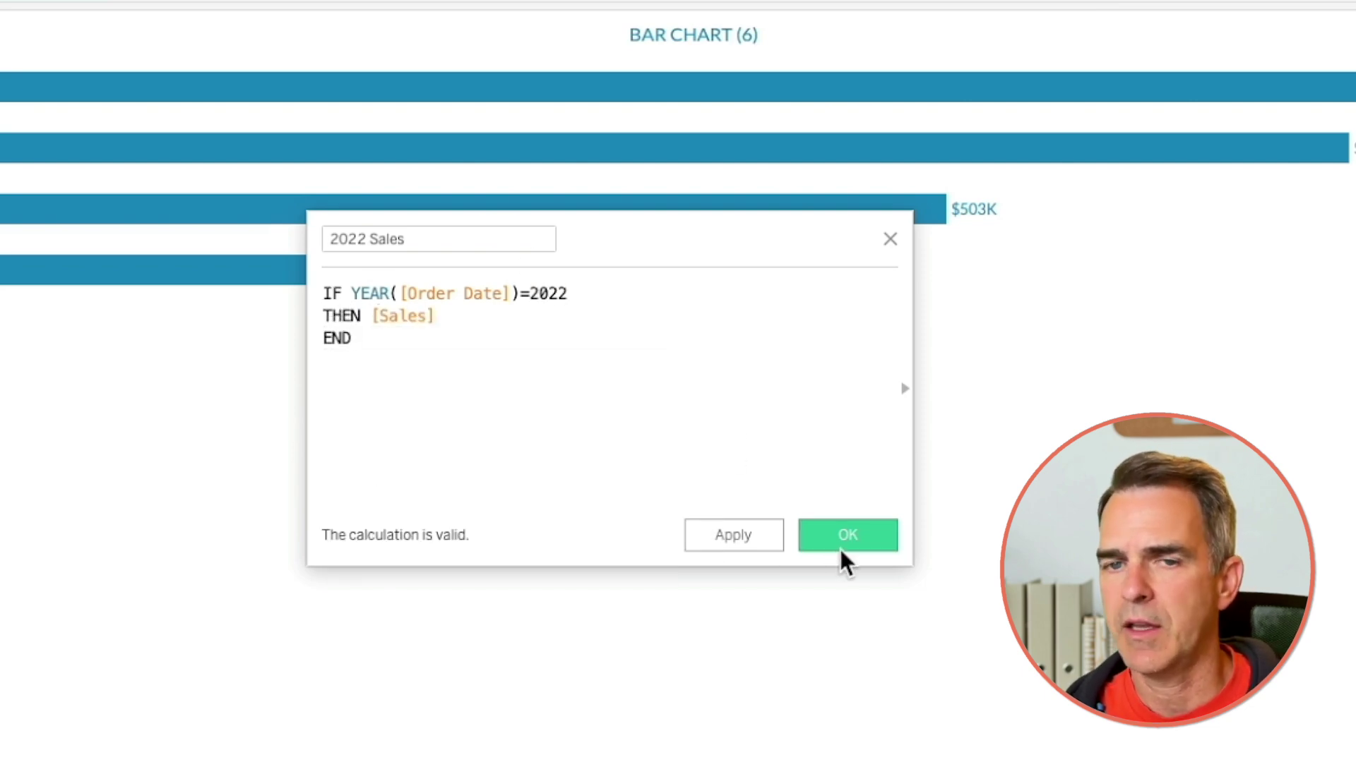
left_click(845, 535)
Duplicate the 2022 Sales field, rename the copy 2021 Sales, and set the year in its formula to 2021.
right_click(91, 438)
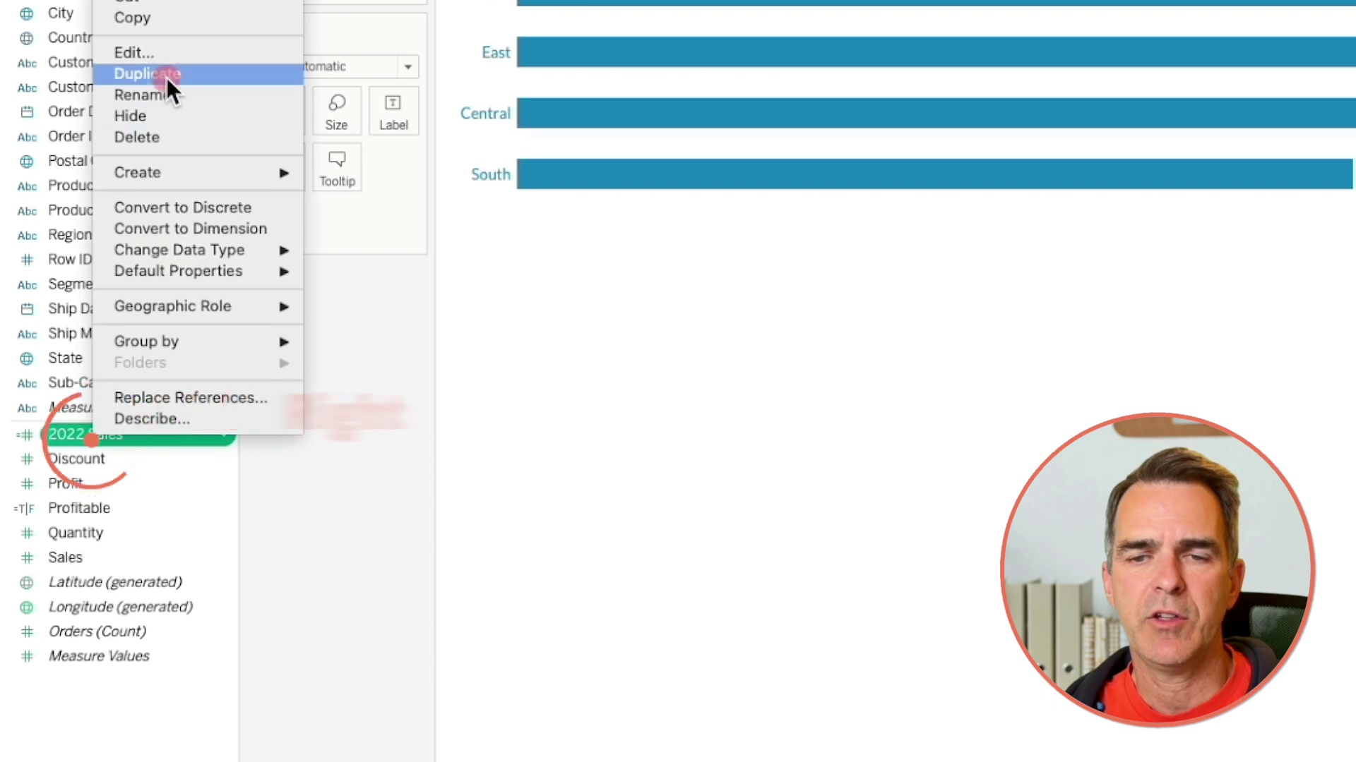
left_click(167, 78)
right_click(111, 460)
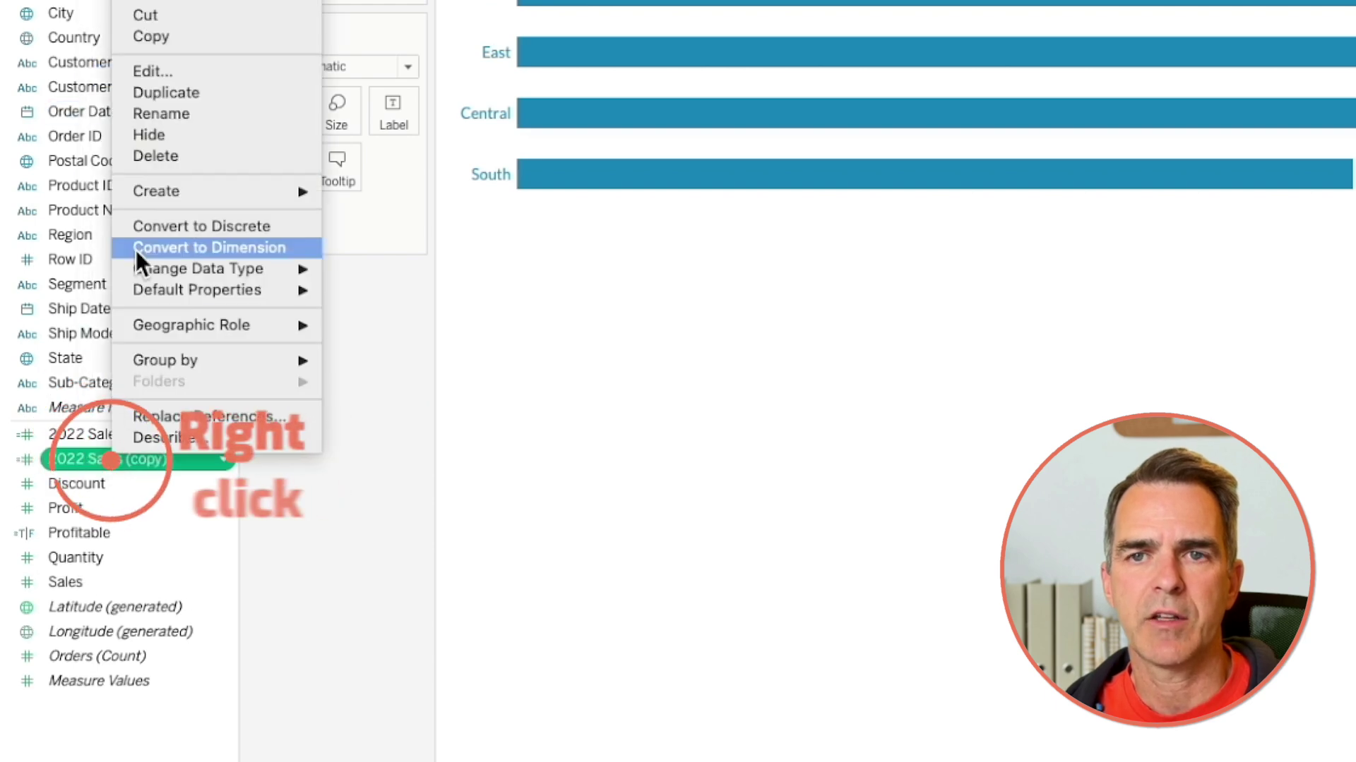
left_click(180, 71)
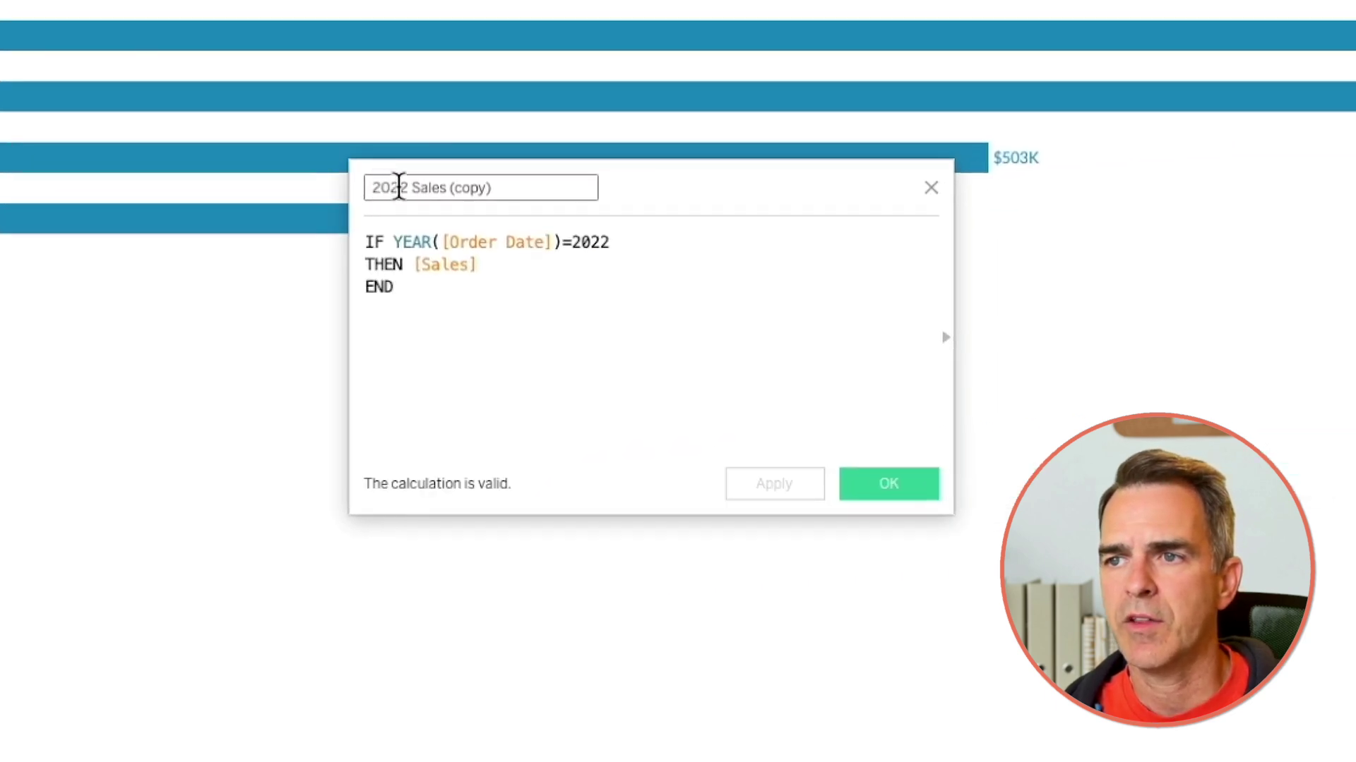
triple_click(568, 192)
type("2021")
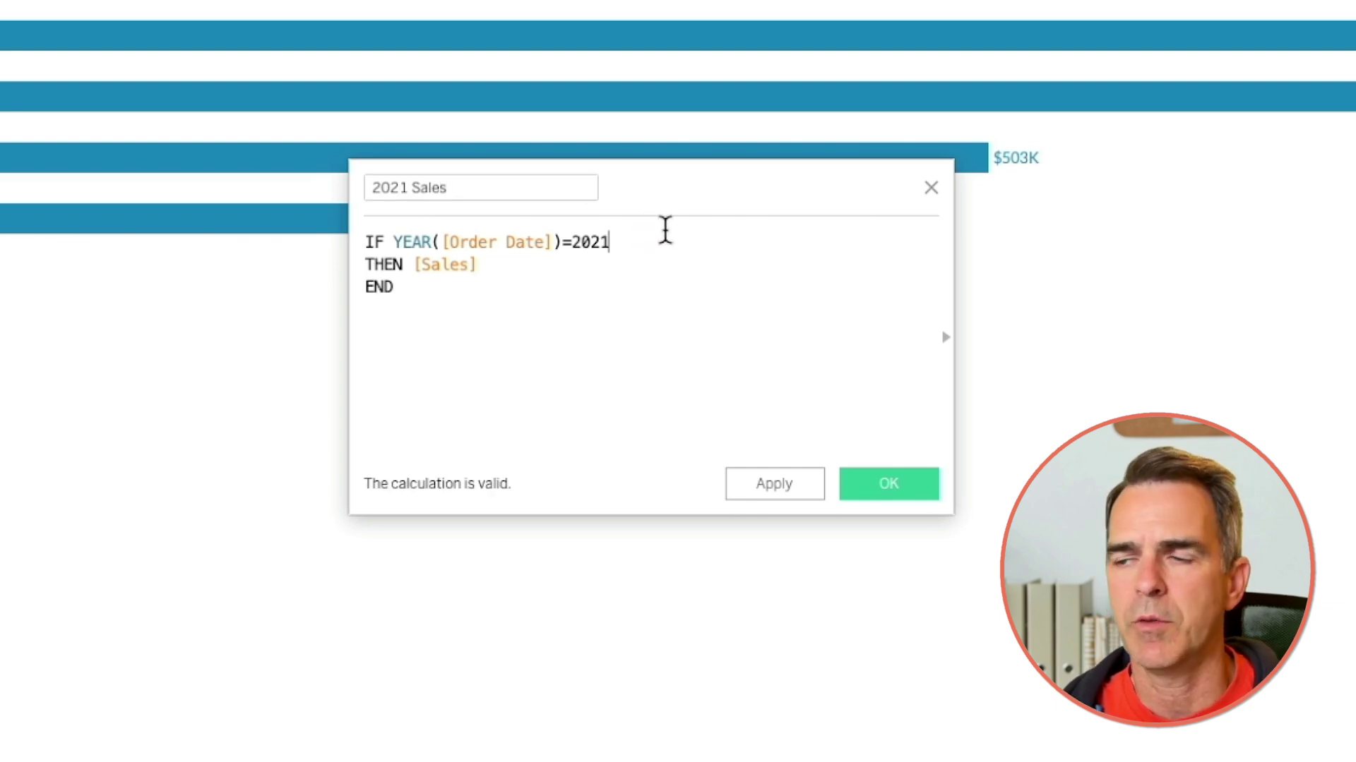
left_click(870, 482)
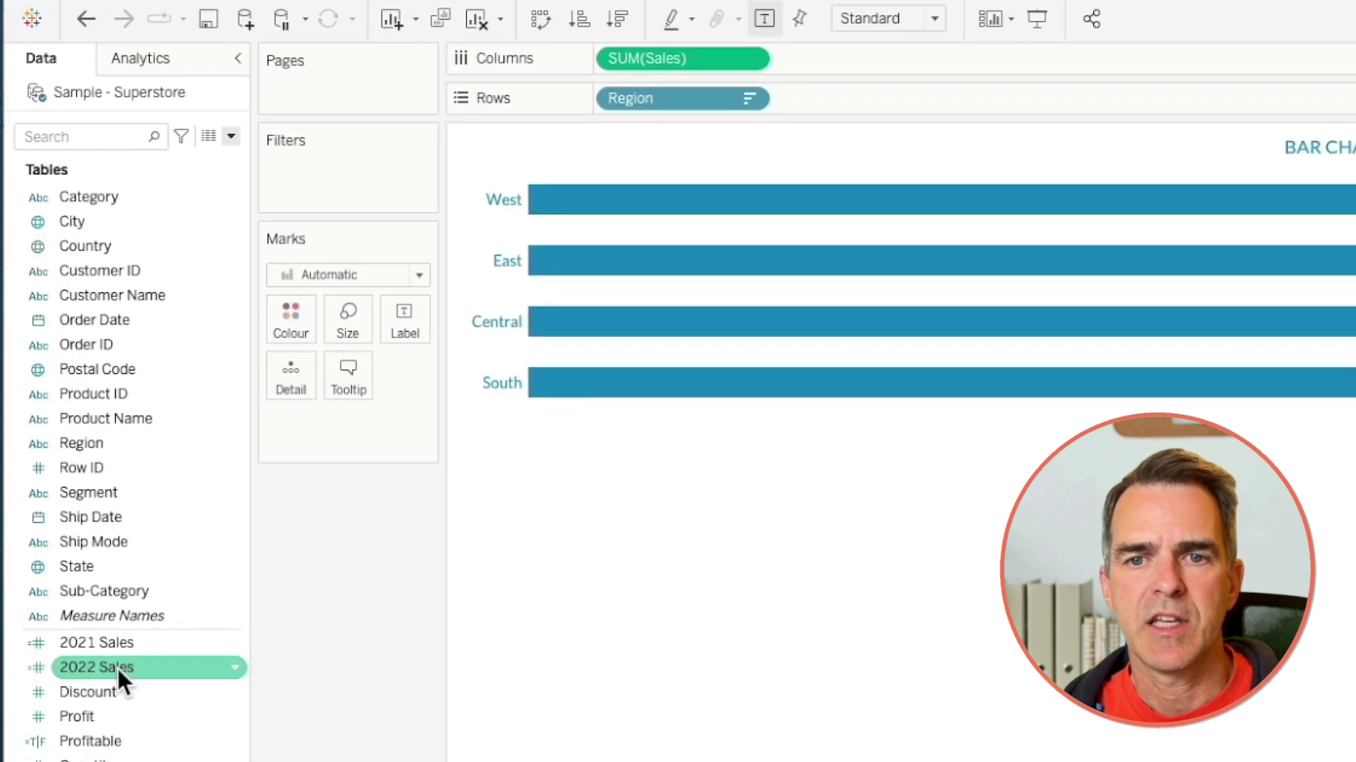
Replace the Sales measure in columns with 2022 Sales and add 2021 Sales after it.
mouse_move(117, 667)
left_mouse_down()
mouse_move(645, 115)
mouse_move(658, 61)
left_mouse_up()
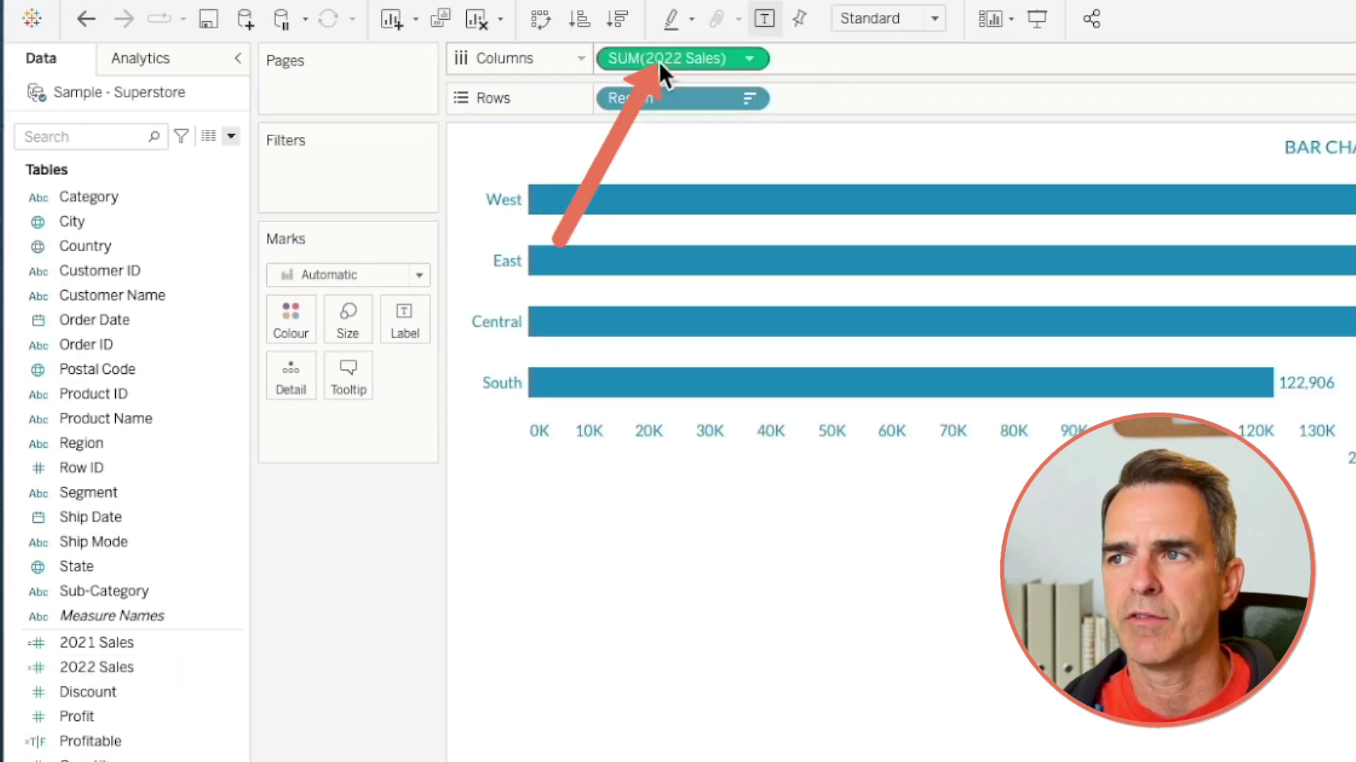
left_click_drag(97, 643, 913, 64)
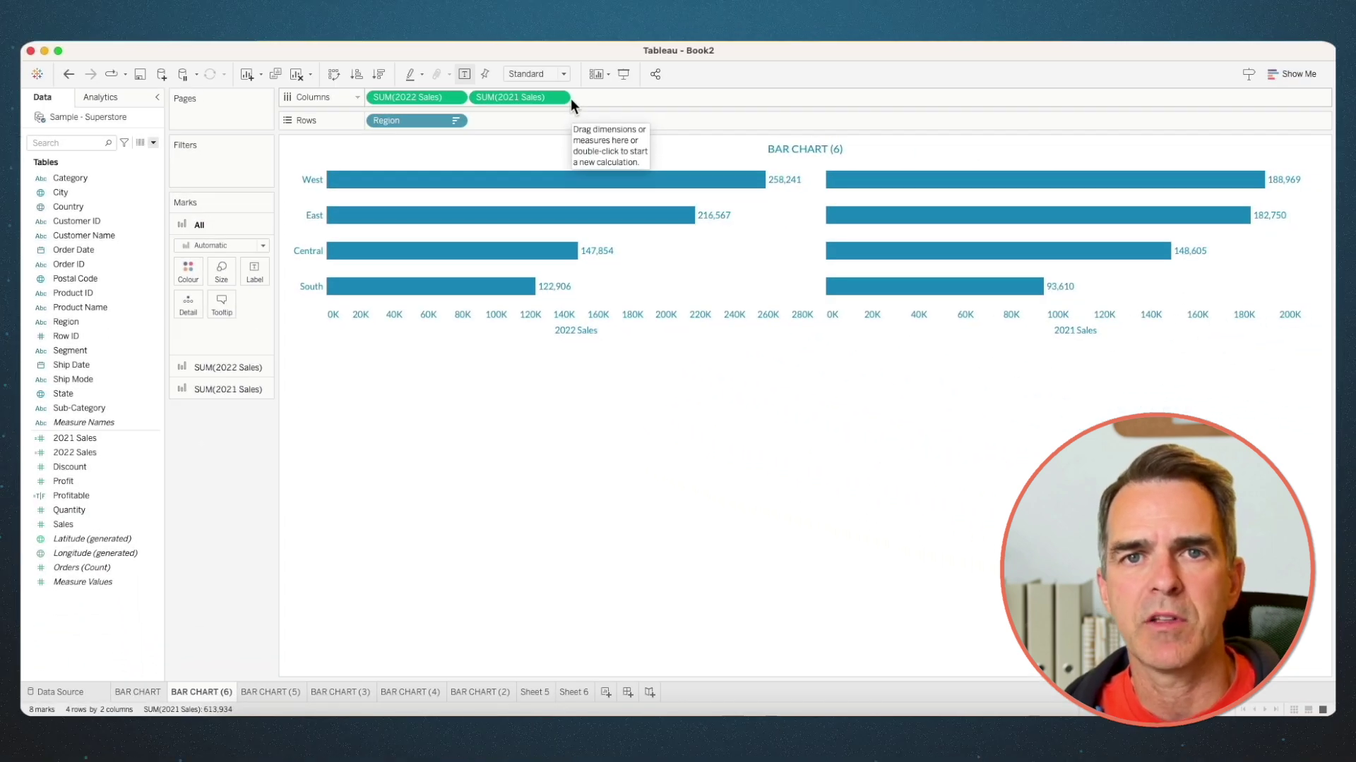
Make the 2021 Sales measure in columns negative by putting a minus sign before its SUM.
double_click(523, 97)
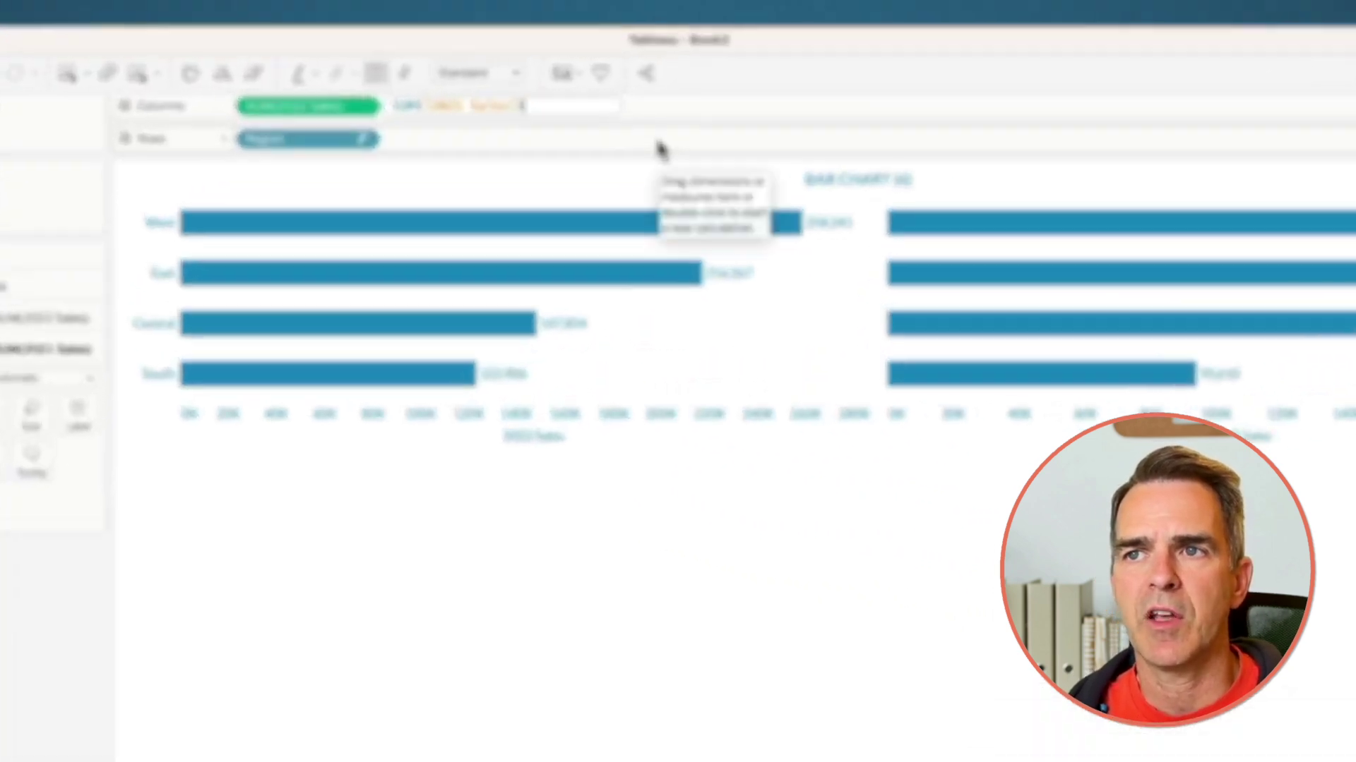
key("Home")
type("-")
key("Return")
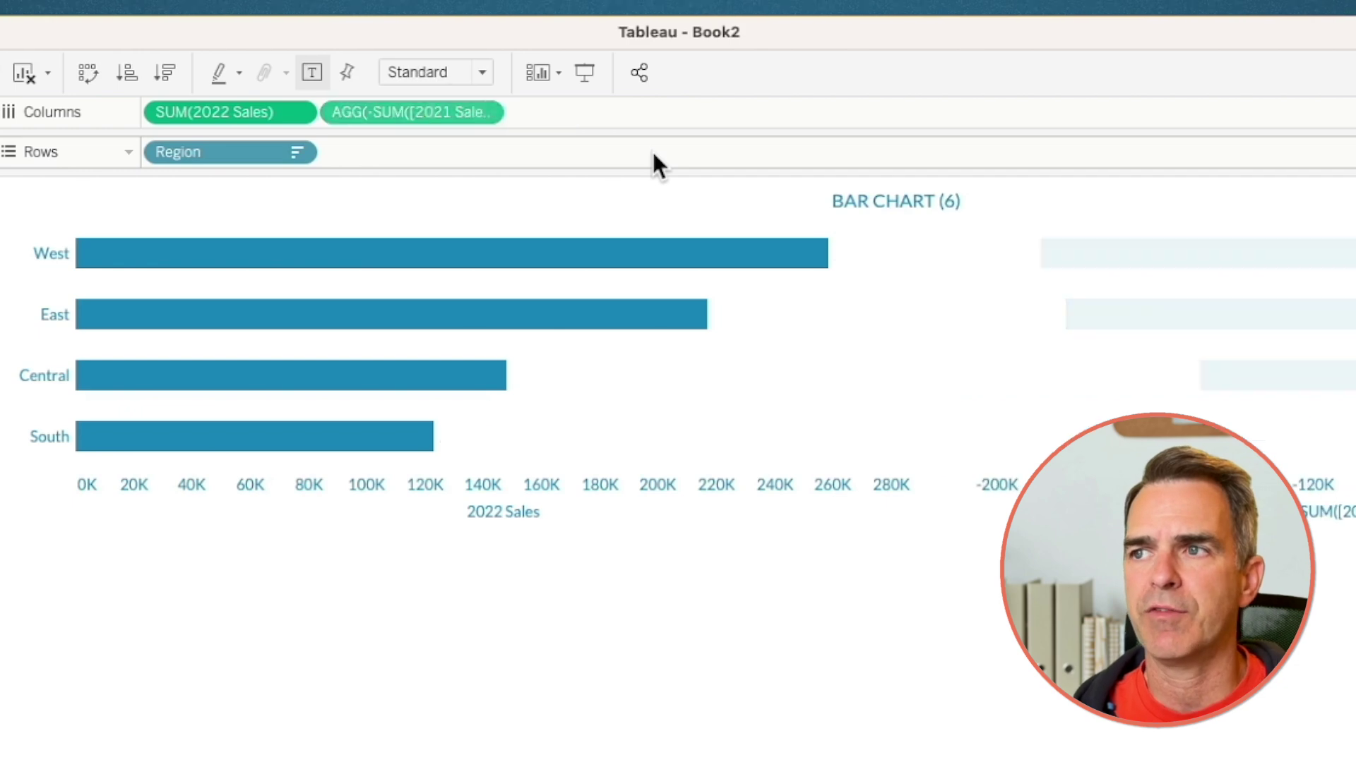
Combine the negated 2021 Sales and 2022 Sales on one axis with Measure Names first in columns, and colour the bars by Measure Names.
left_click_drag(414, 113, 314, 501)
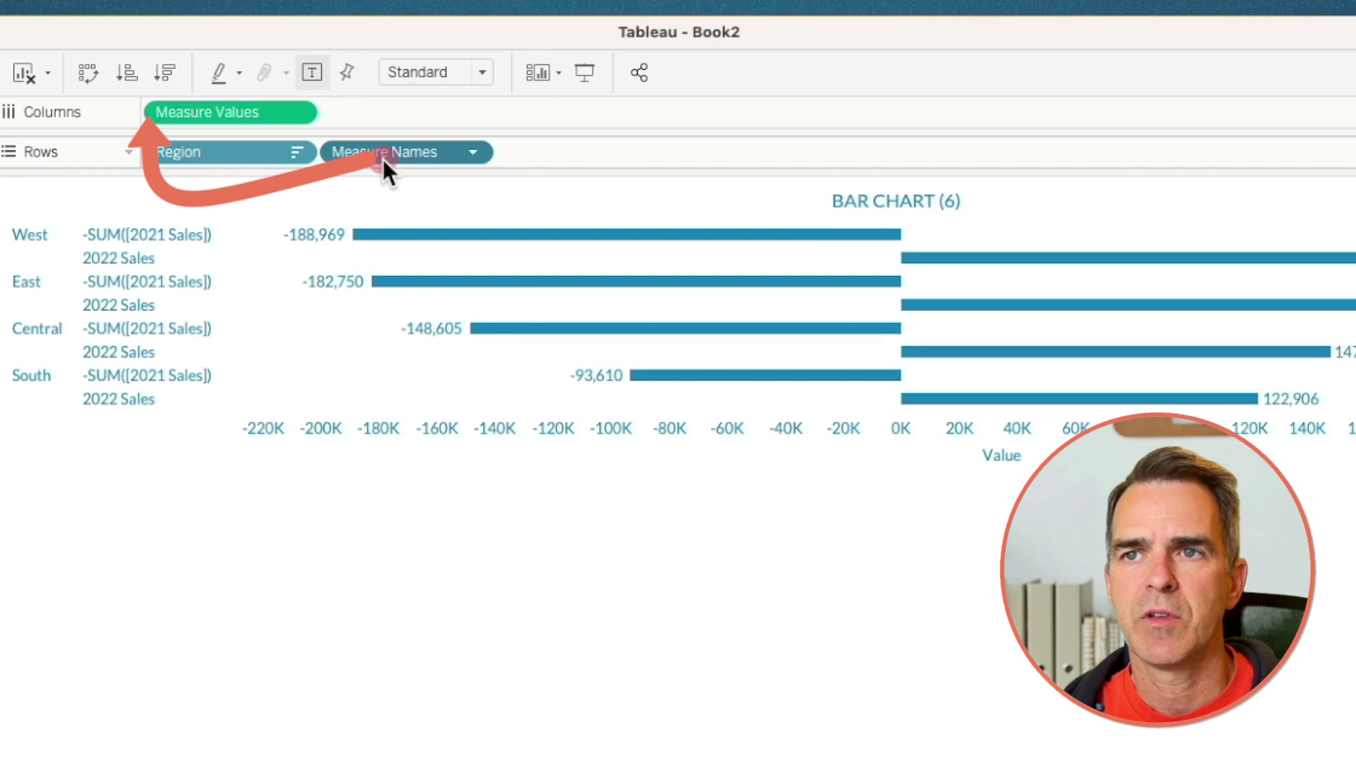
left_click_drag(382, 159, 185, 116)
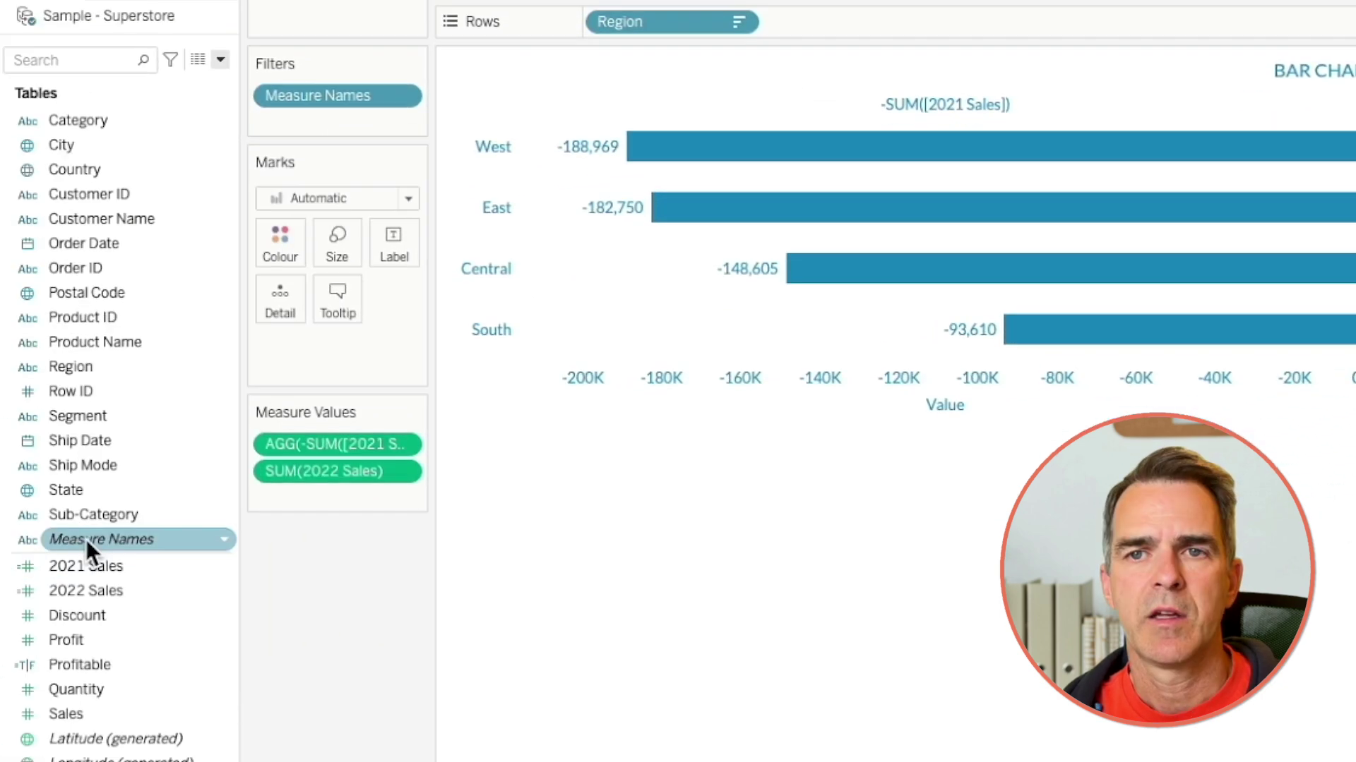
left_click_drag(88, 540, 279, 242)
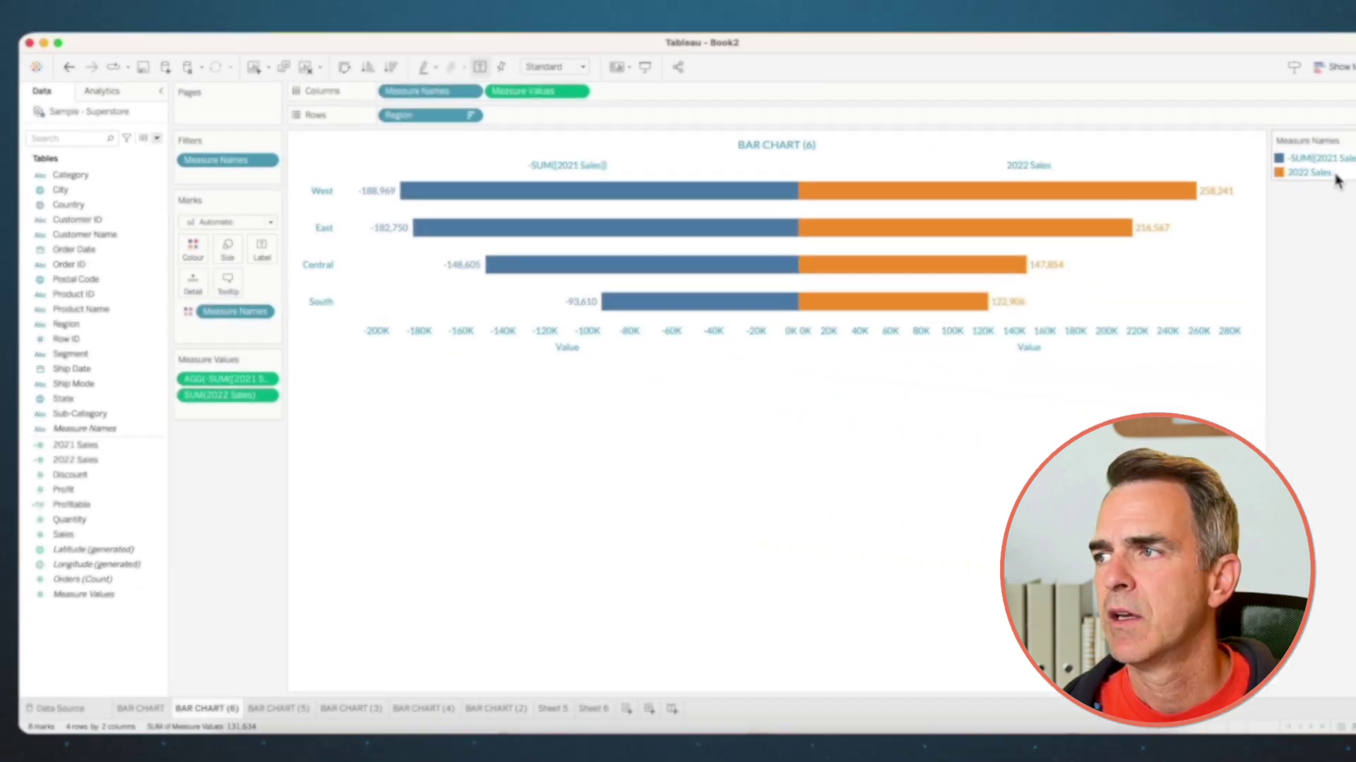
Using the VizWiz Blues palette, colour the negated 2021 Sales light blue and 2022 Sales the darkest blue.
double_click(1287, 175)
left_click(777, 280)
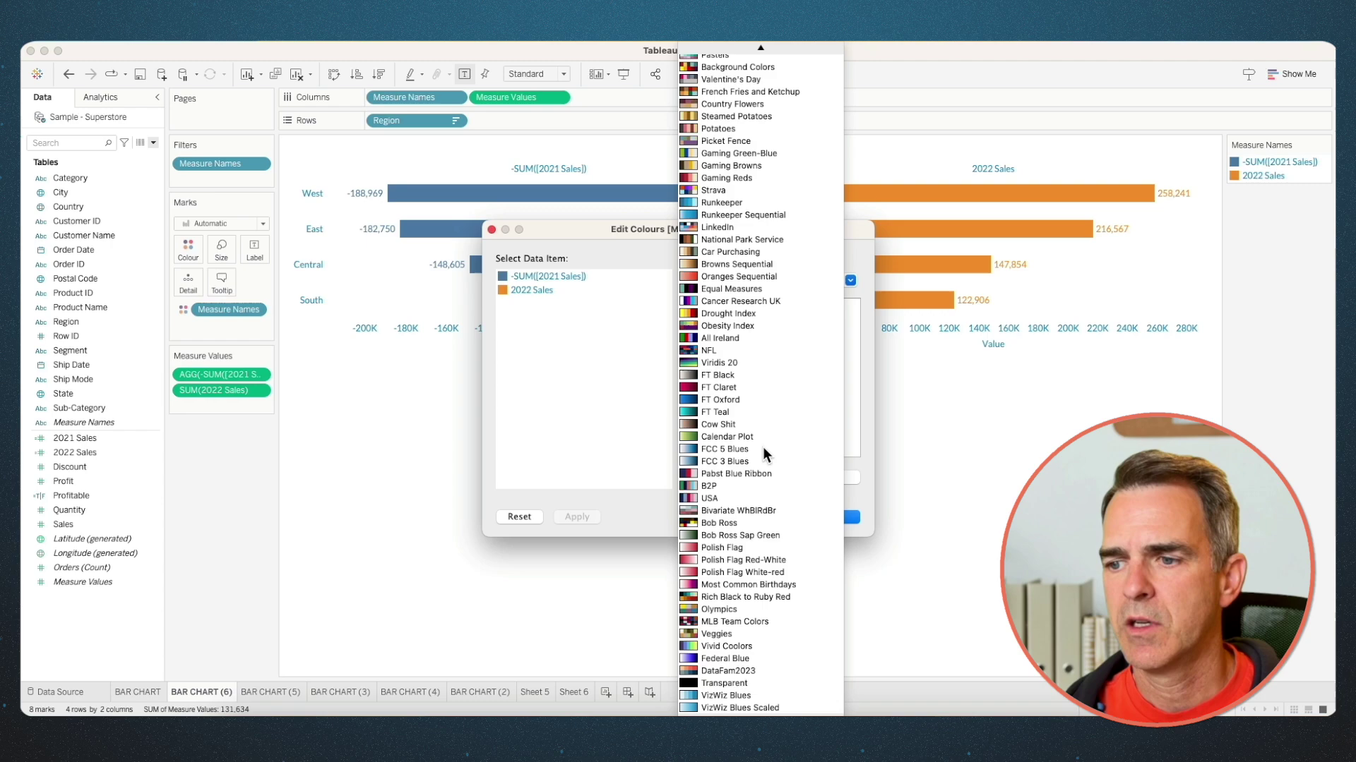
left_click(731, 697)
left_click(565, 278)
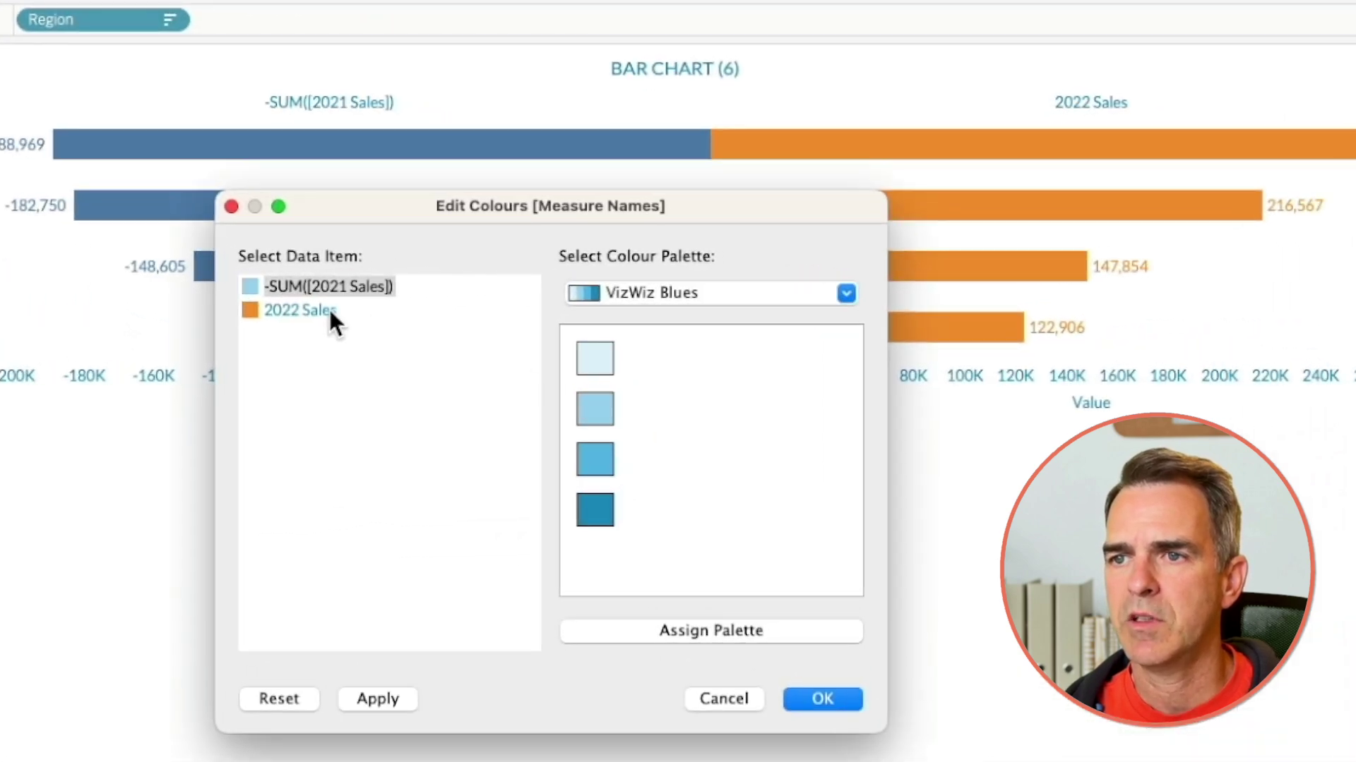
left_click(329, 311)
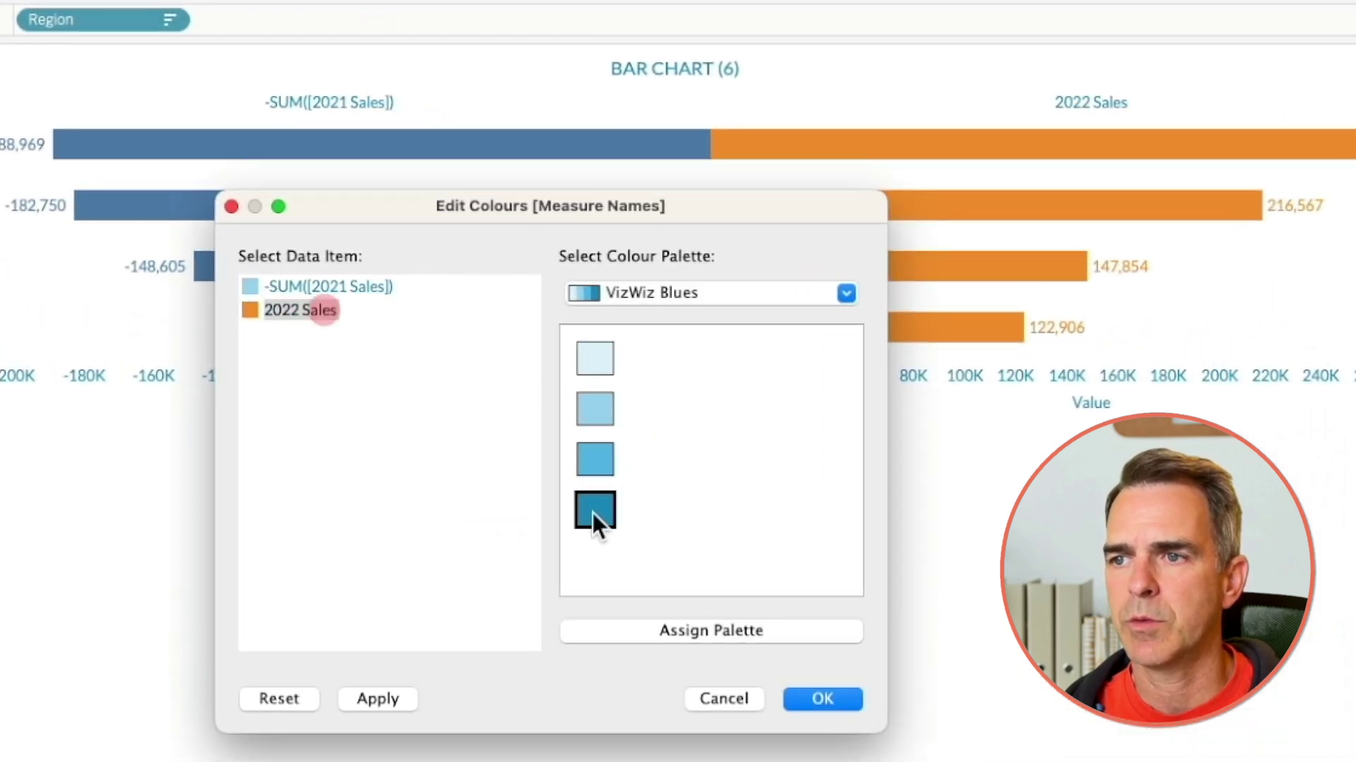
left_click(819, 699)
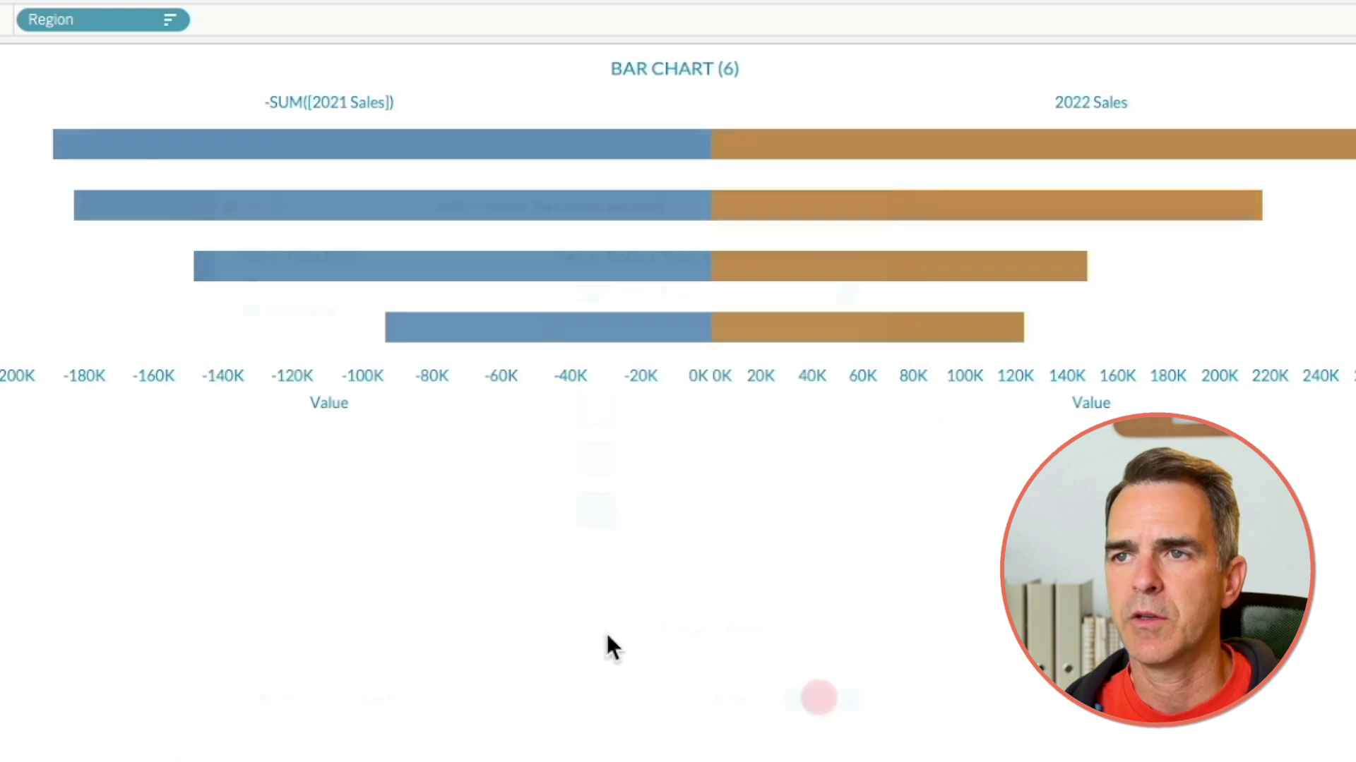
Hide the value axis and set the alias of the negated 2021 Sales header to 2021.
right_click(355, 404)
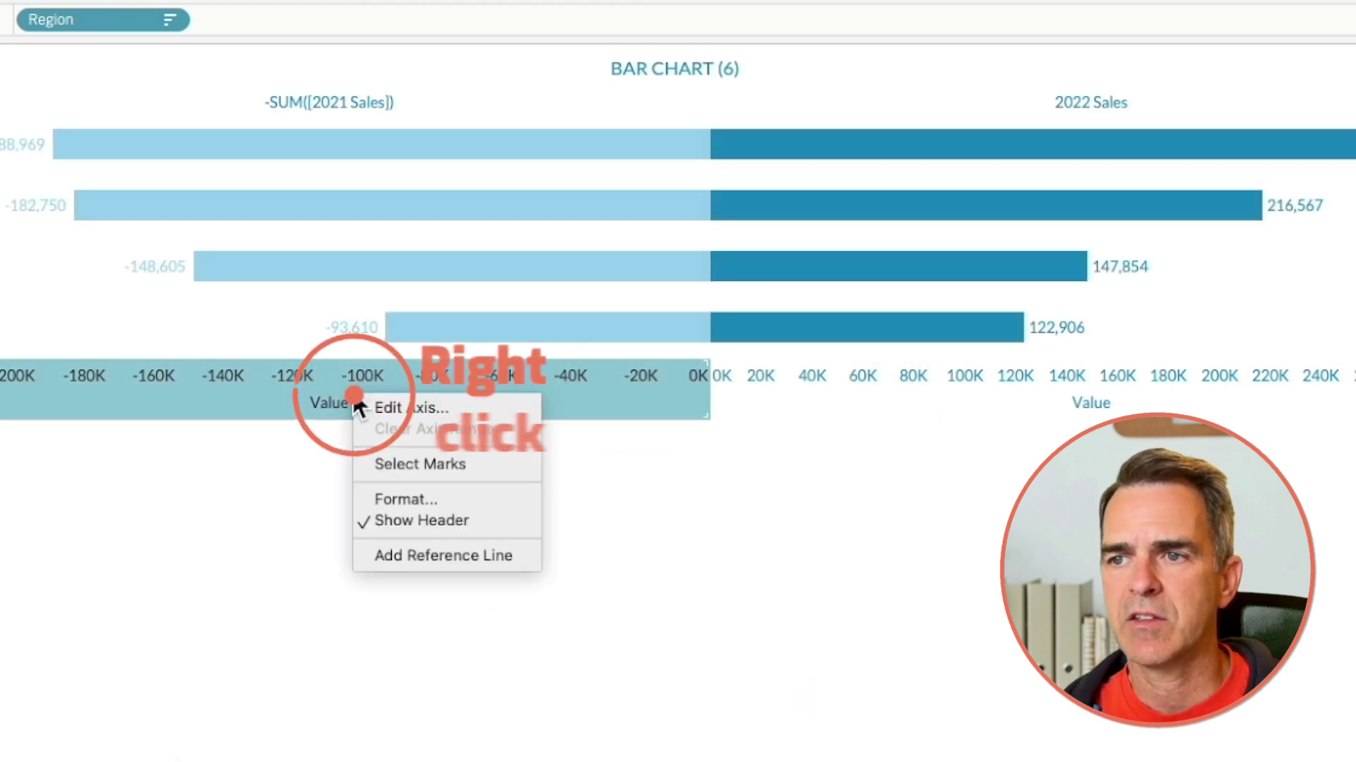
left_click(417, 523)
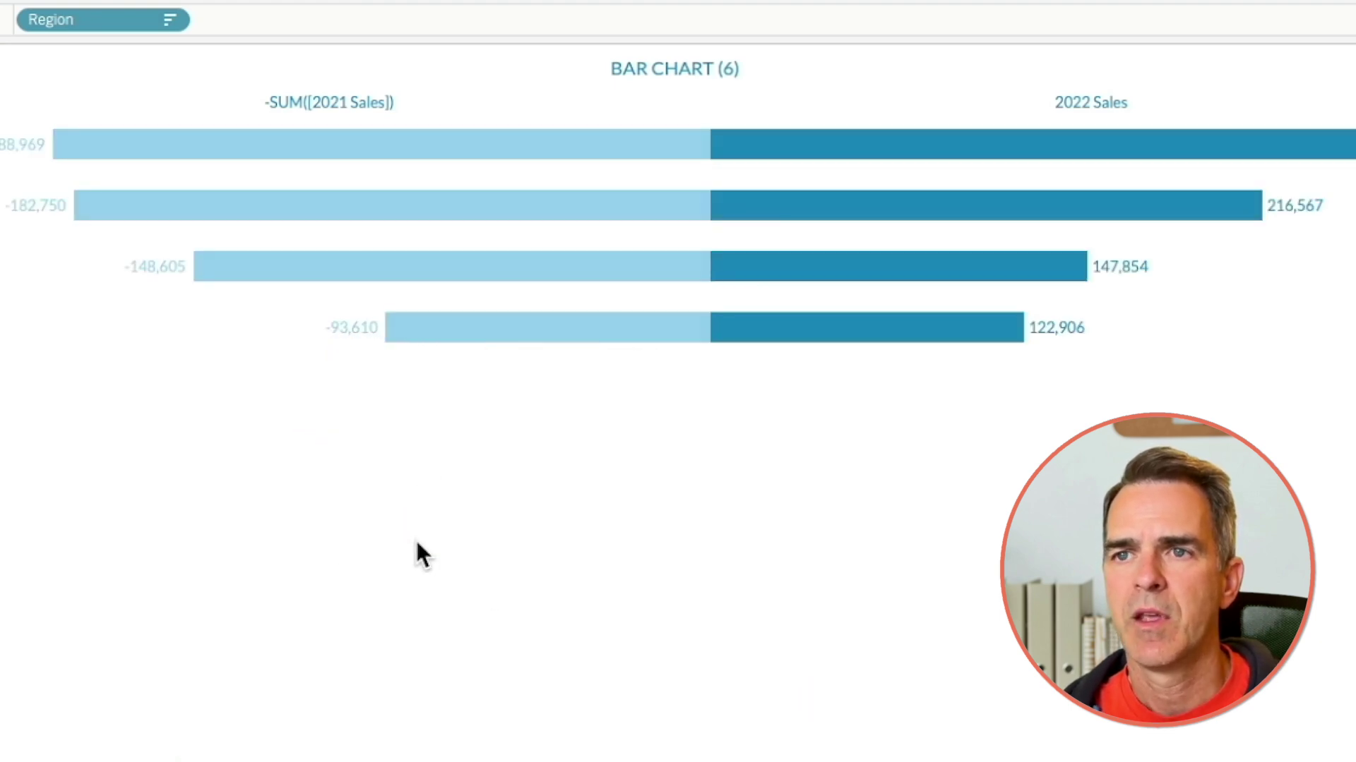
right_click(320, 104)
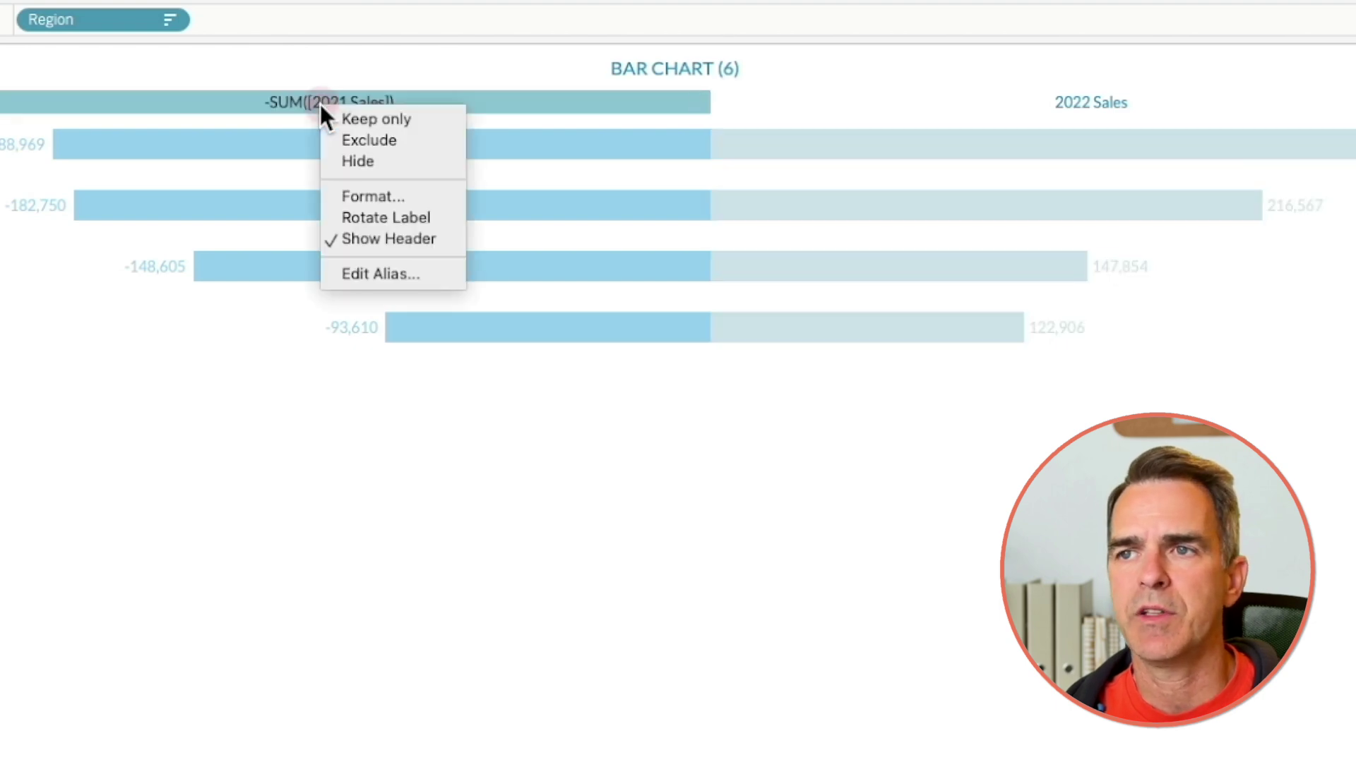
left_click(370, 274)
type("2021")
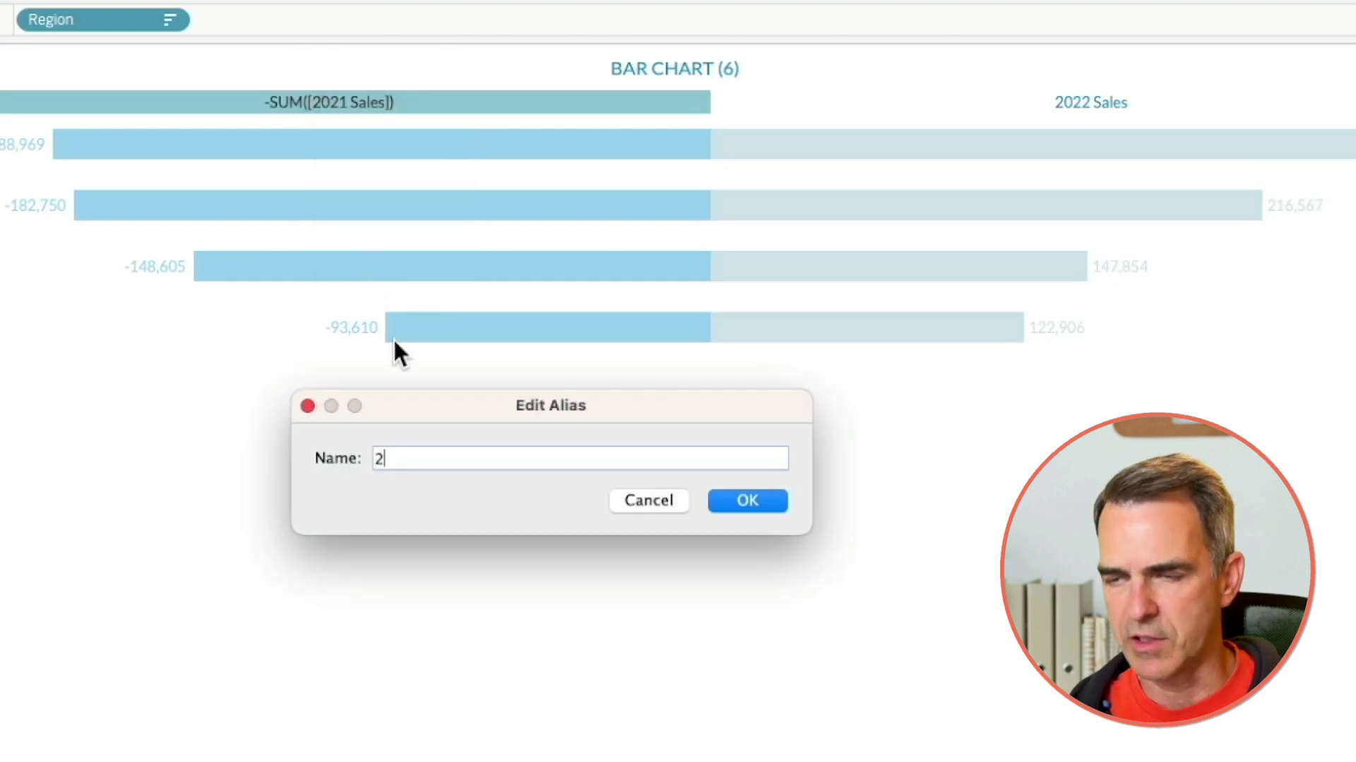
left_click(746, 503)
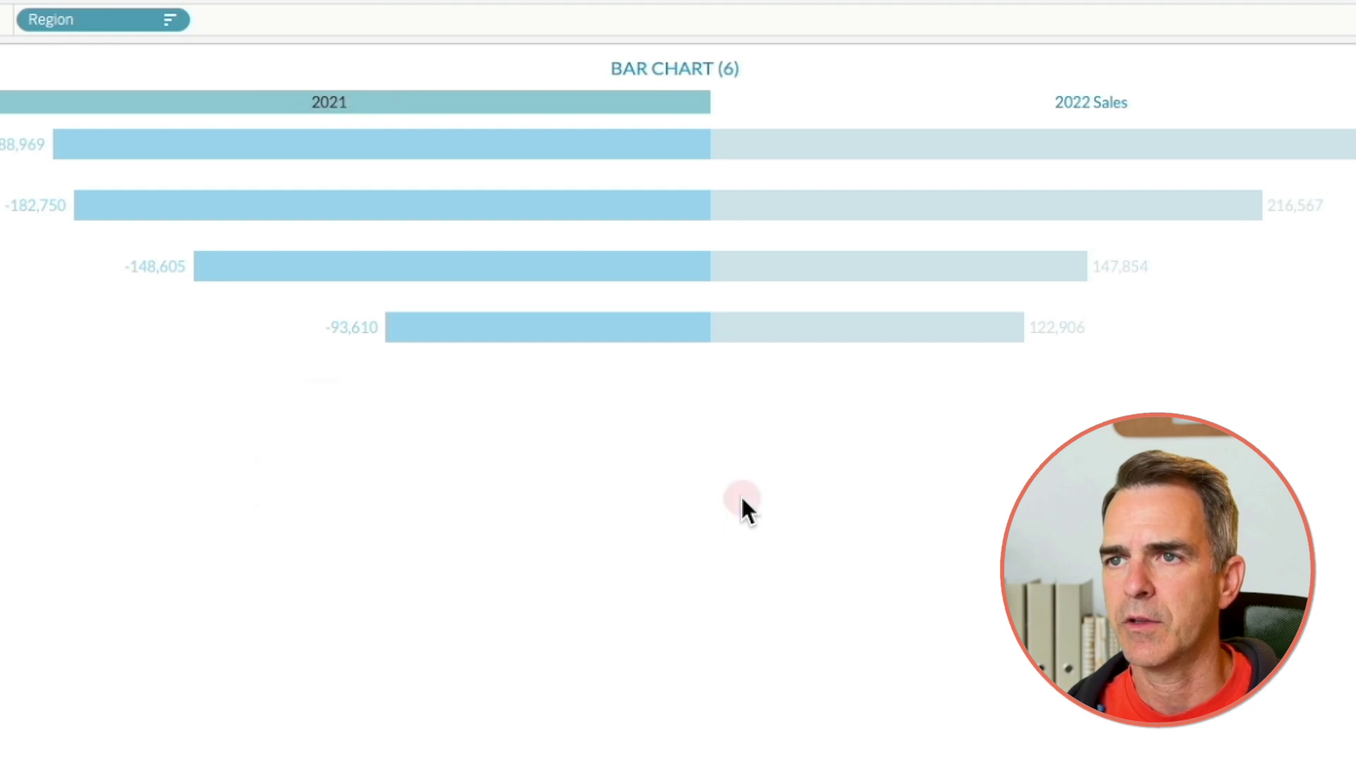
Set the alias of the 2022 Sales header to 2022.
left_click(1061, 101)
right_click(1061, 102)
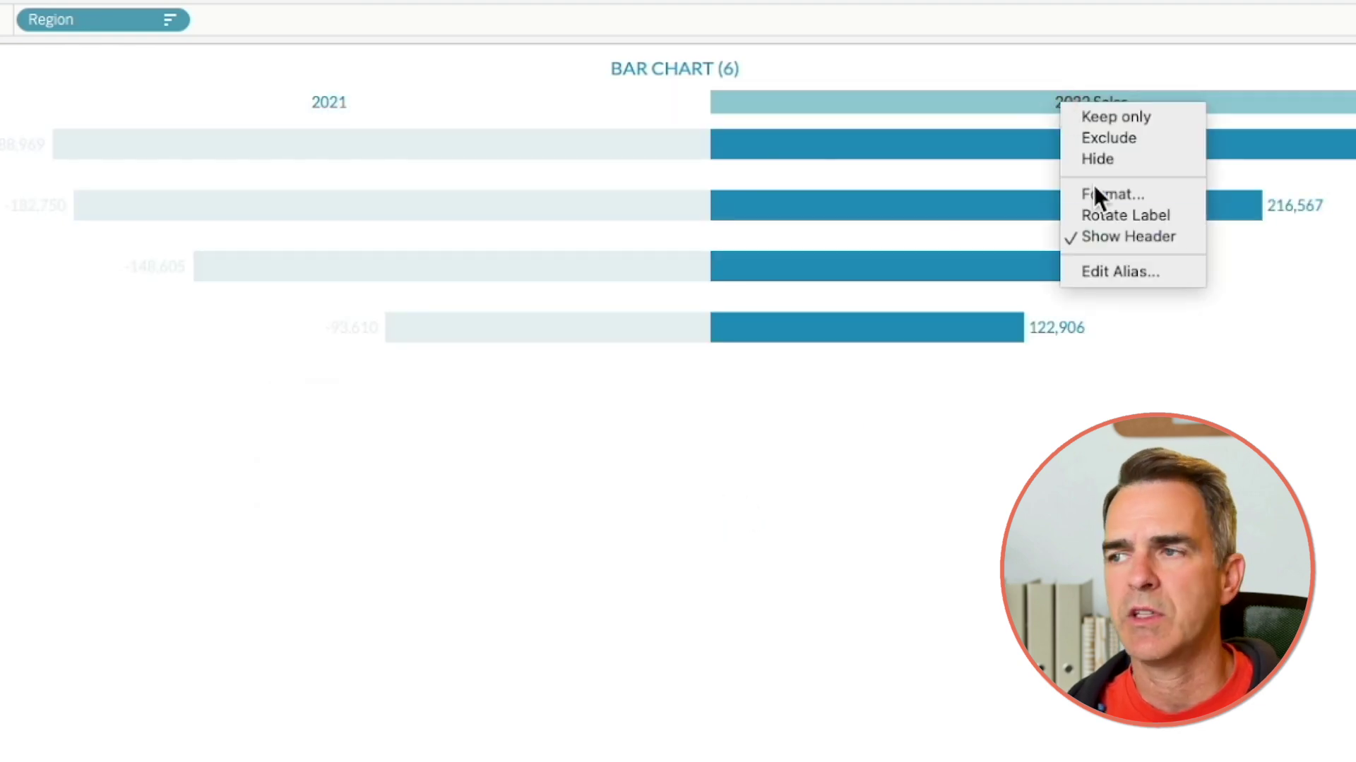
left_click(1108, 276)
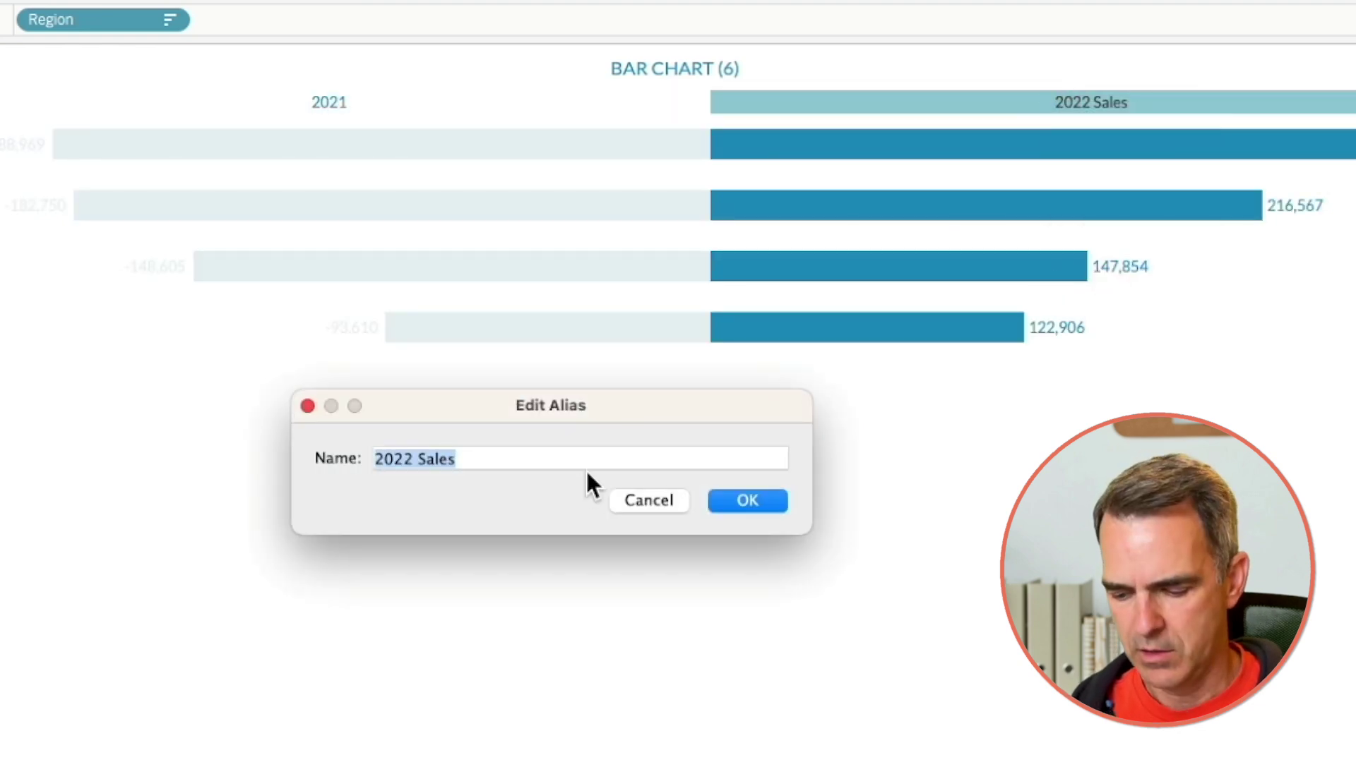
type("2022")
key("Return")
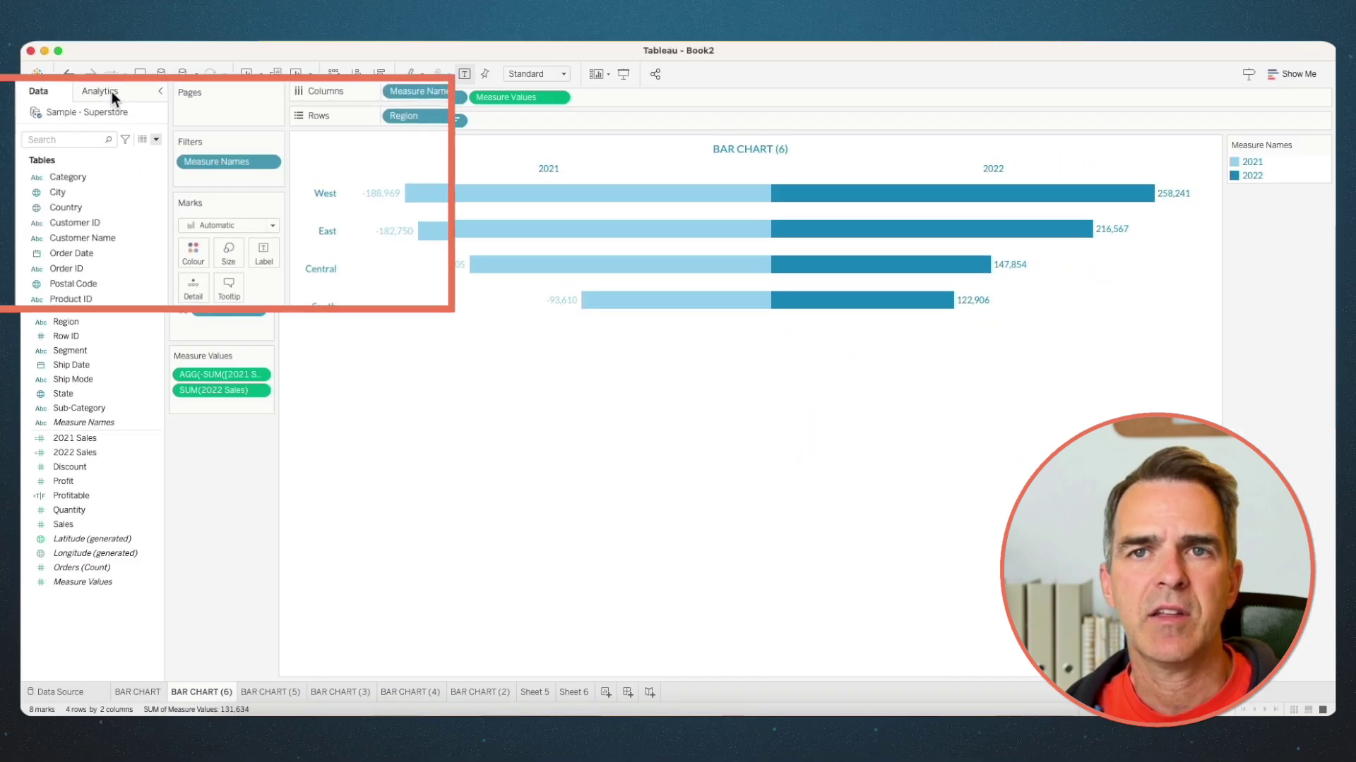
Add a constant line at 0 between the 2021 and 2022 bars.
left_click(31, 81)
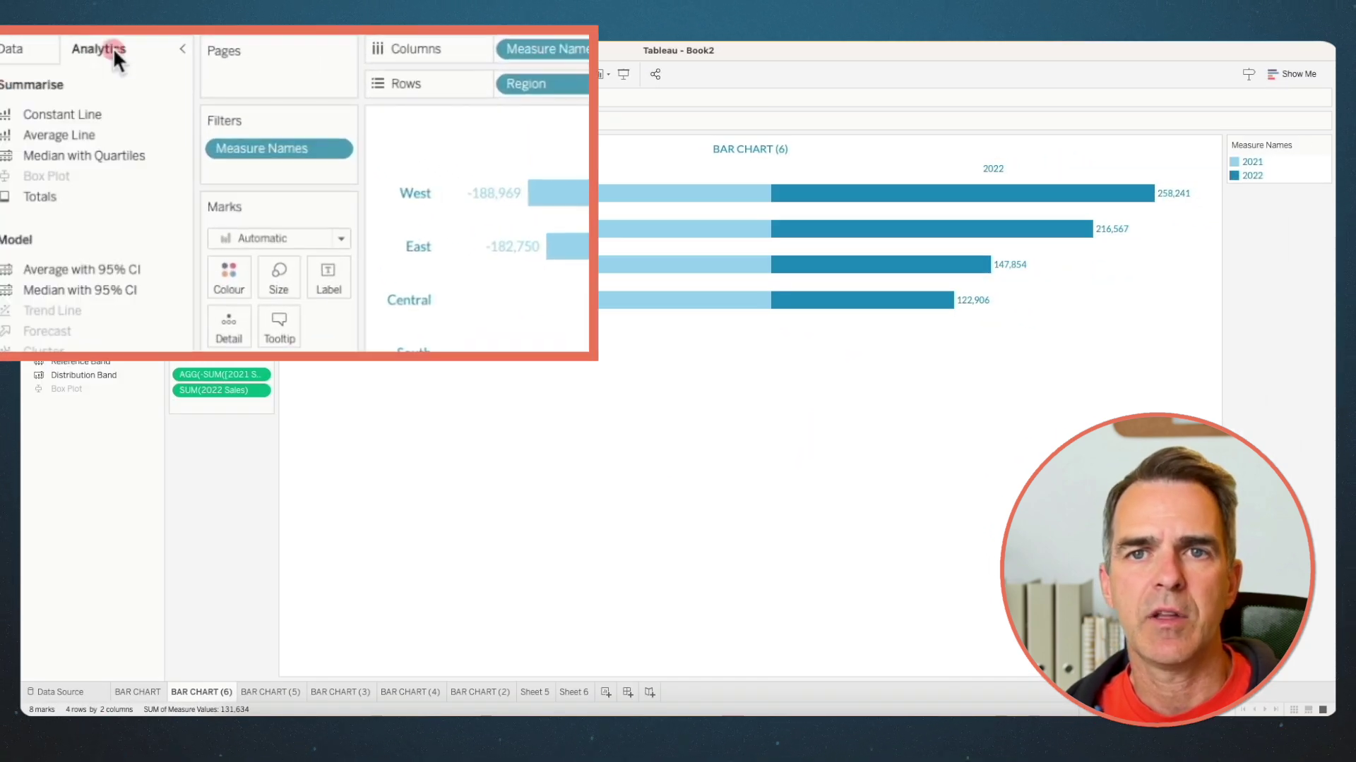
mouse_move(70, 113)
left_mouse_down()
mouse_move(124, 133)
mouse_move(577, 189)
left_mouse_up()
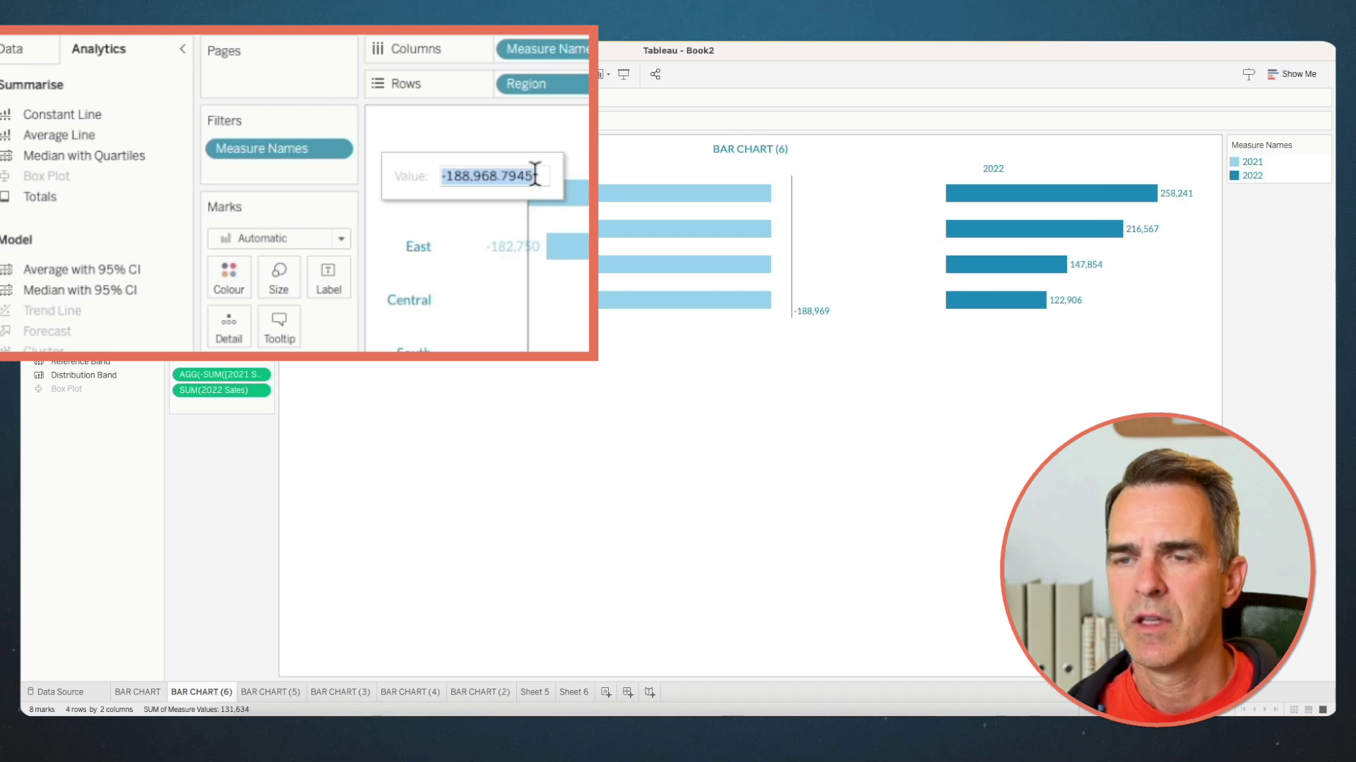
type("0")
key("Return")
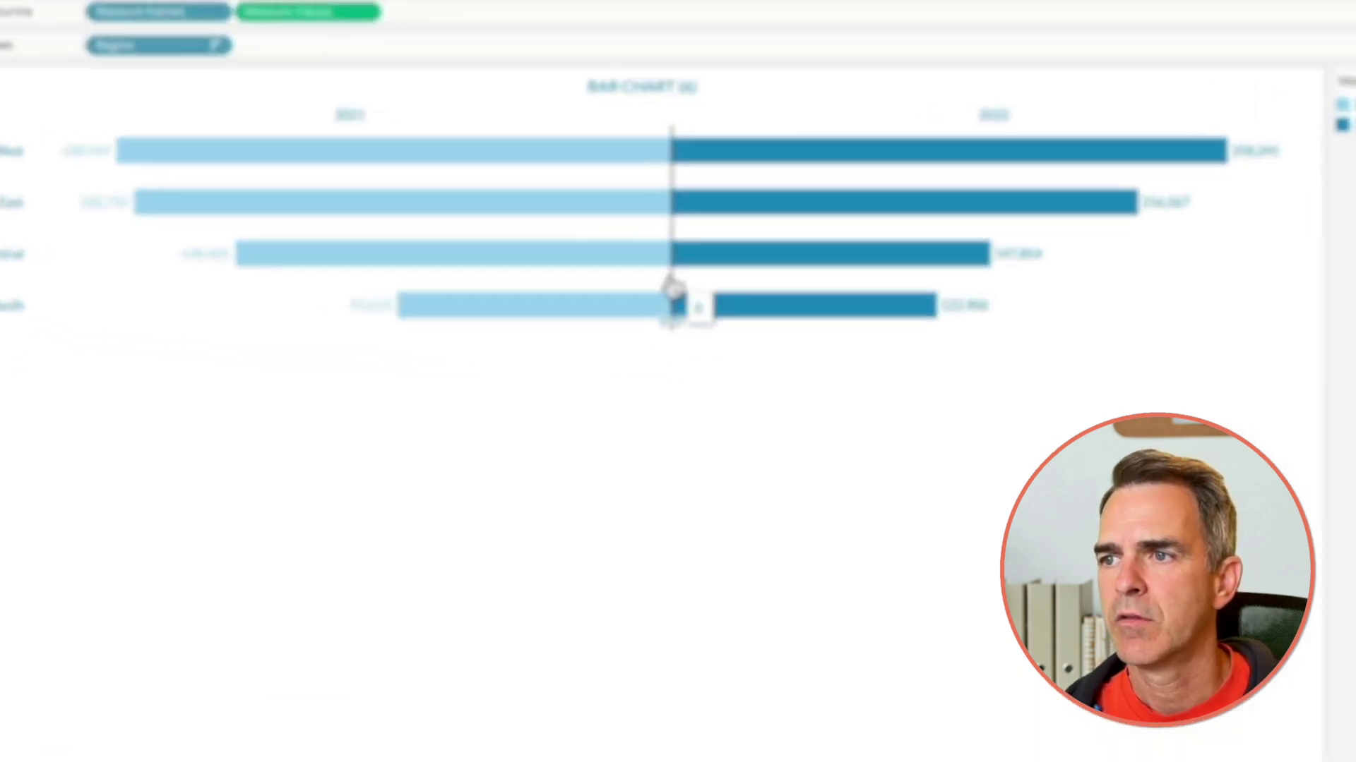
Edit the constant line at 0 to have no label and increase its line opacity.
right_click(671, 279)
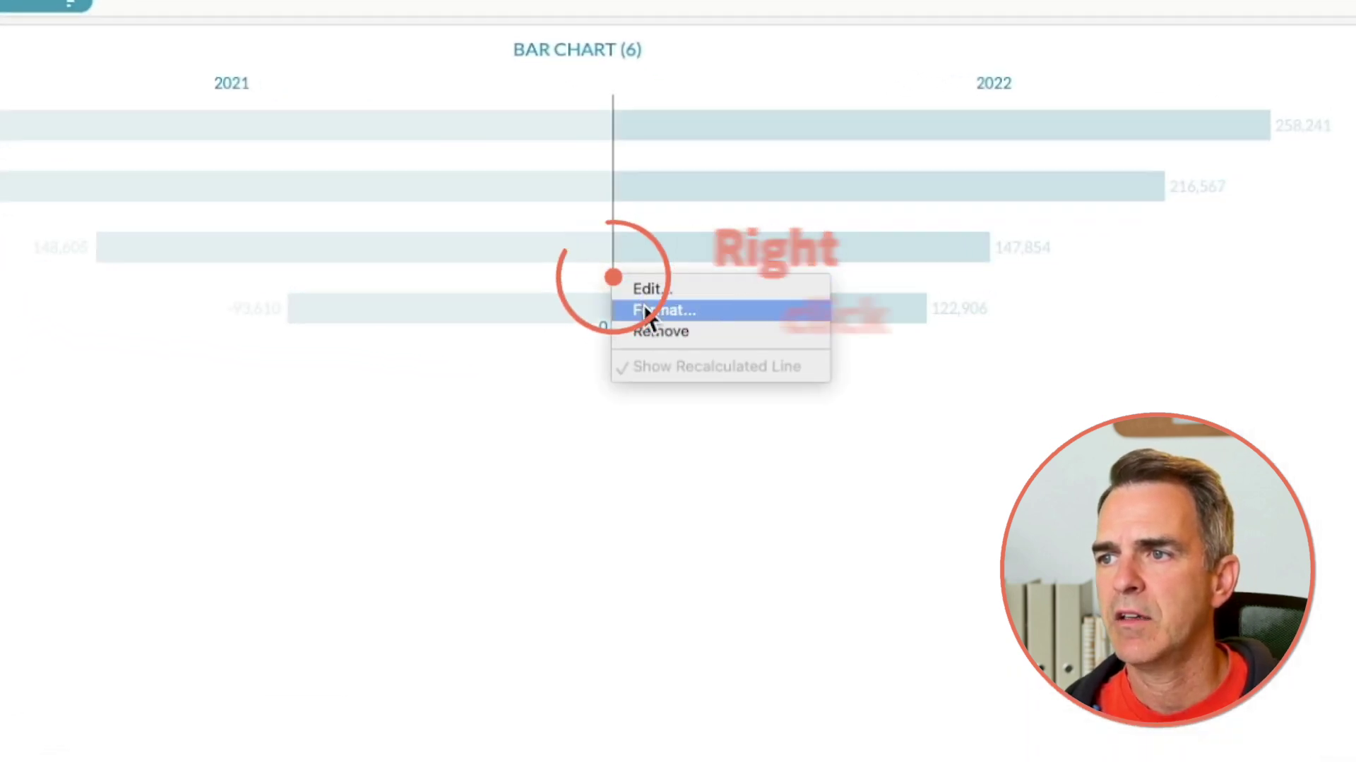
left_click(644, 288)
left_click(430, 266)
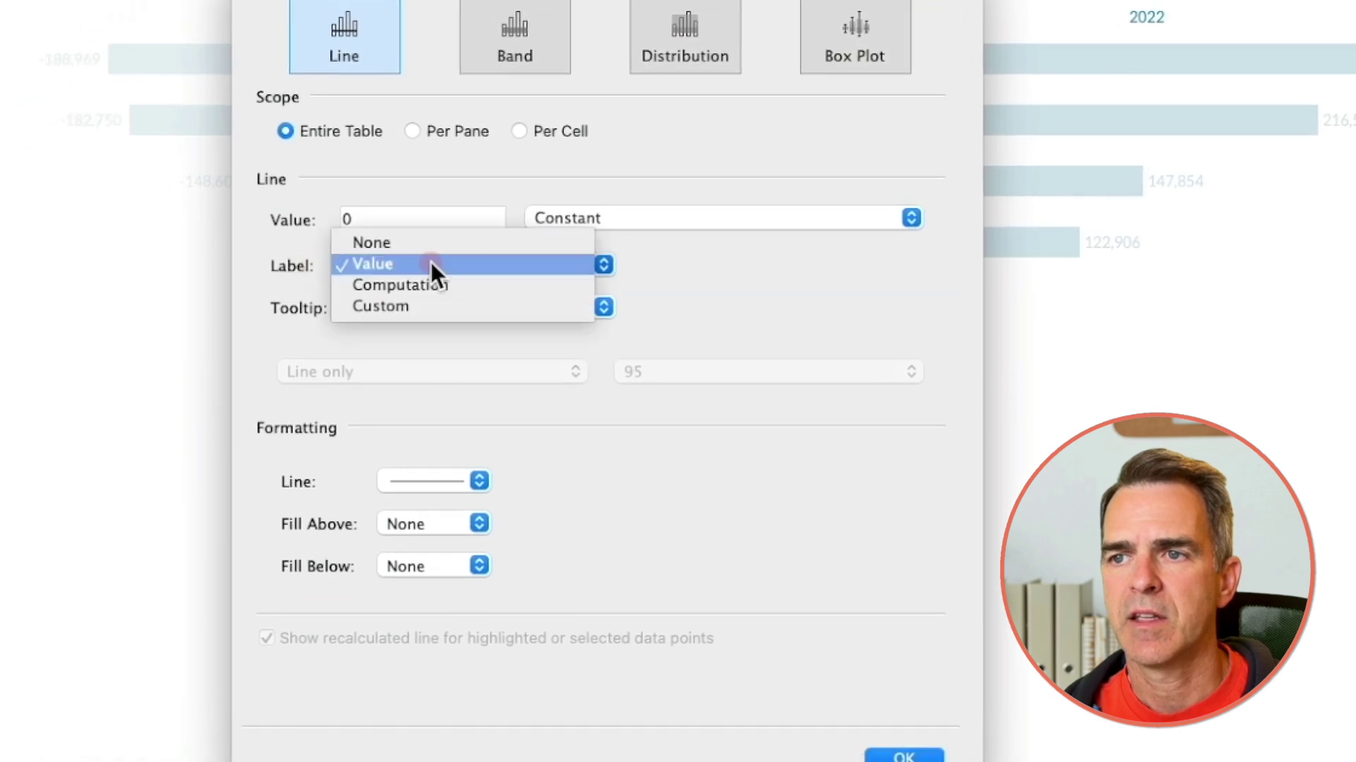
left_click(422, 242)
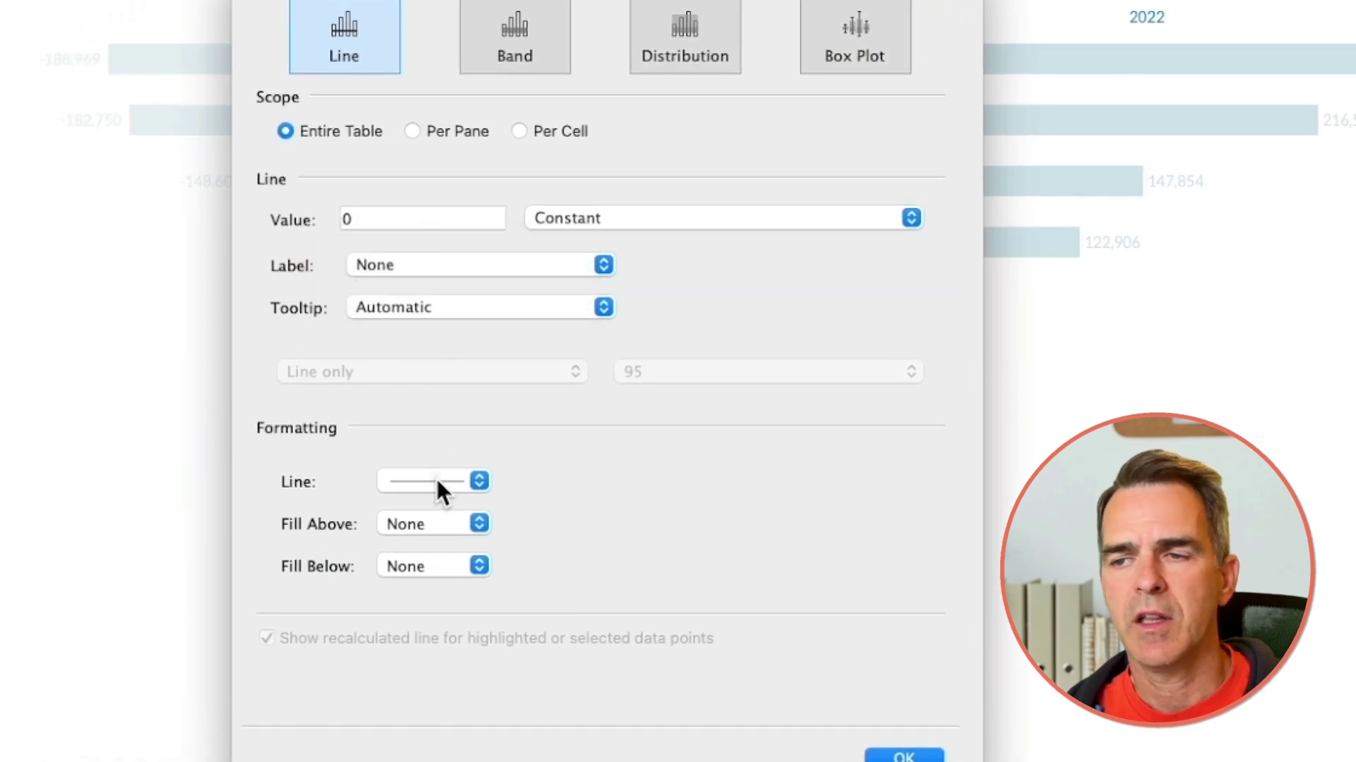
left_click(435, 479)
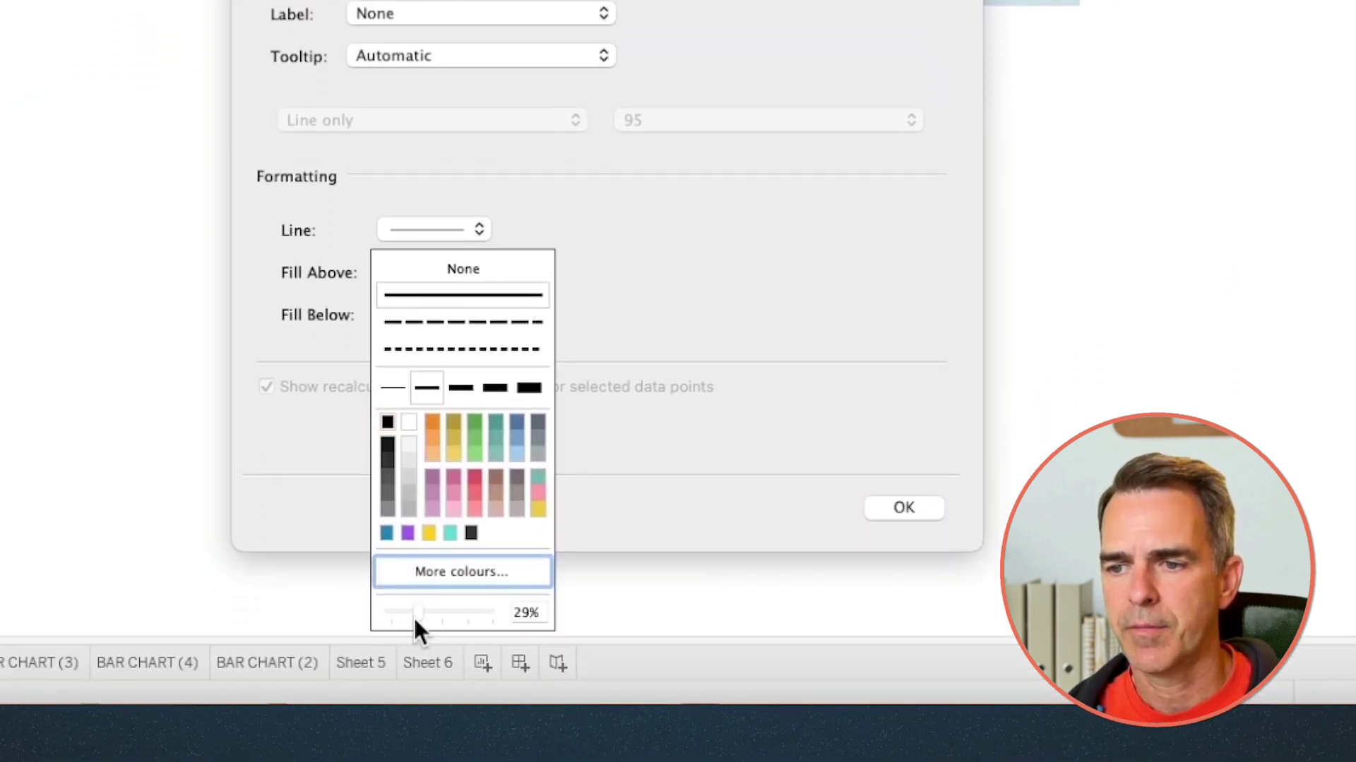
left_click(507, 619)
left_click(711, 342)
left_click(904, 507)
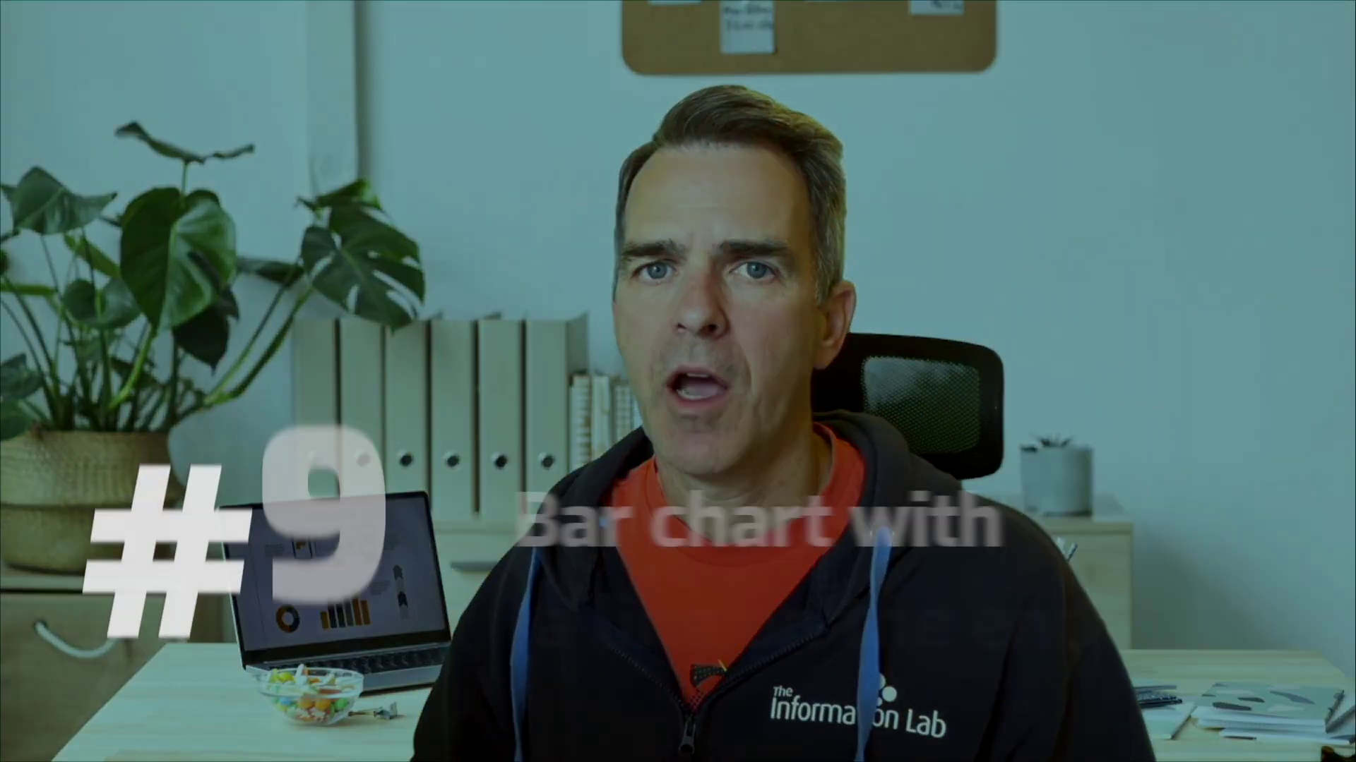
Duplicate the BAR CHART sheet and turn off the mark labels in the copy.
right_click(197, 697)
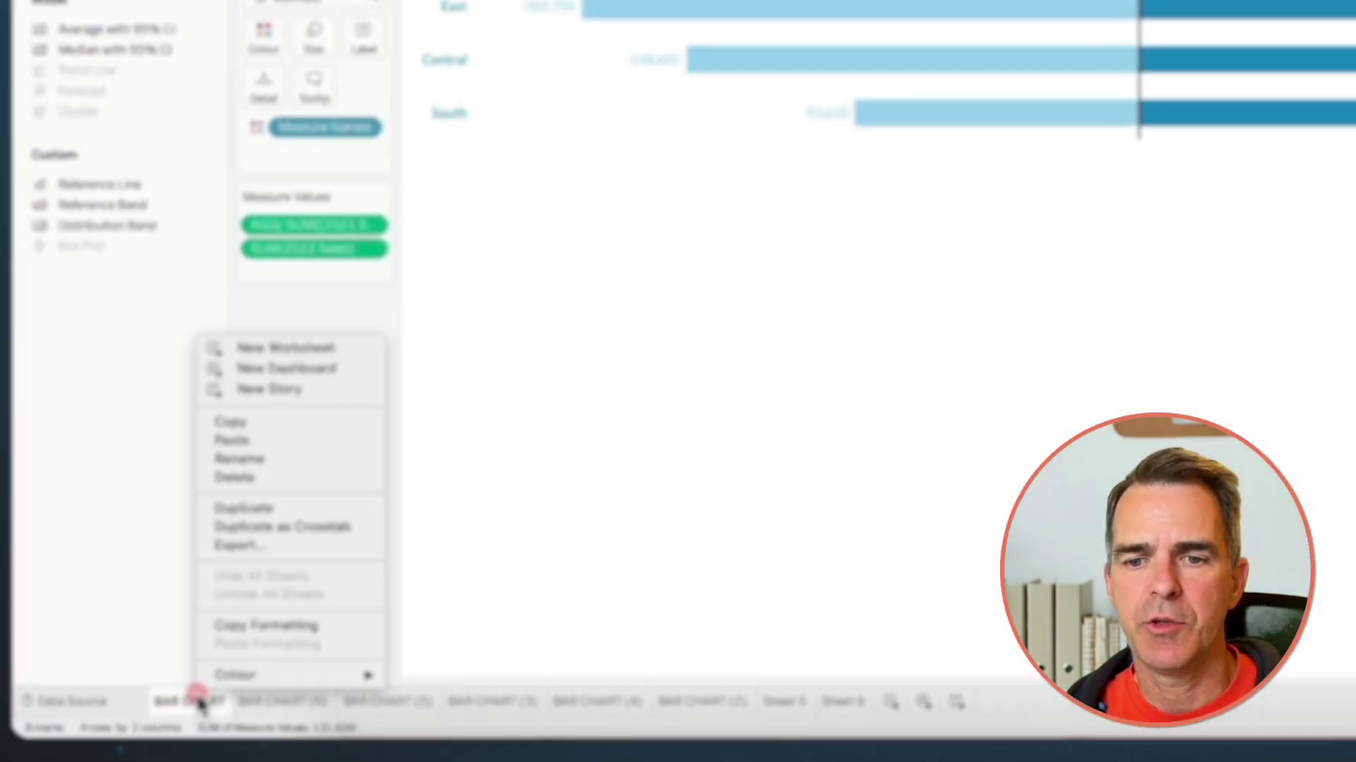
left_click(304, 489)
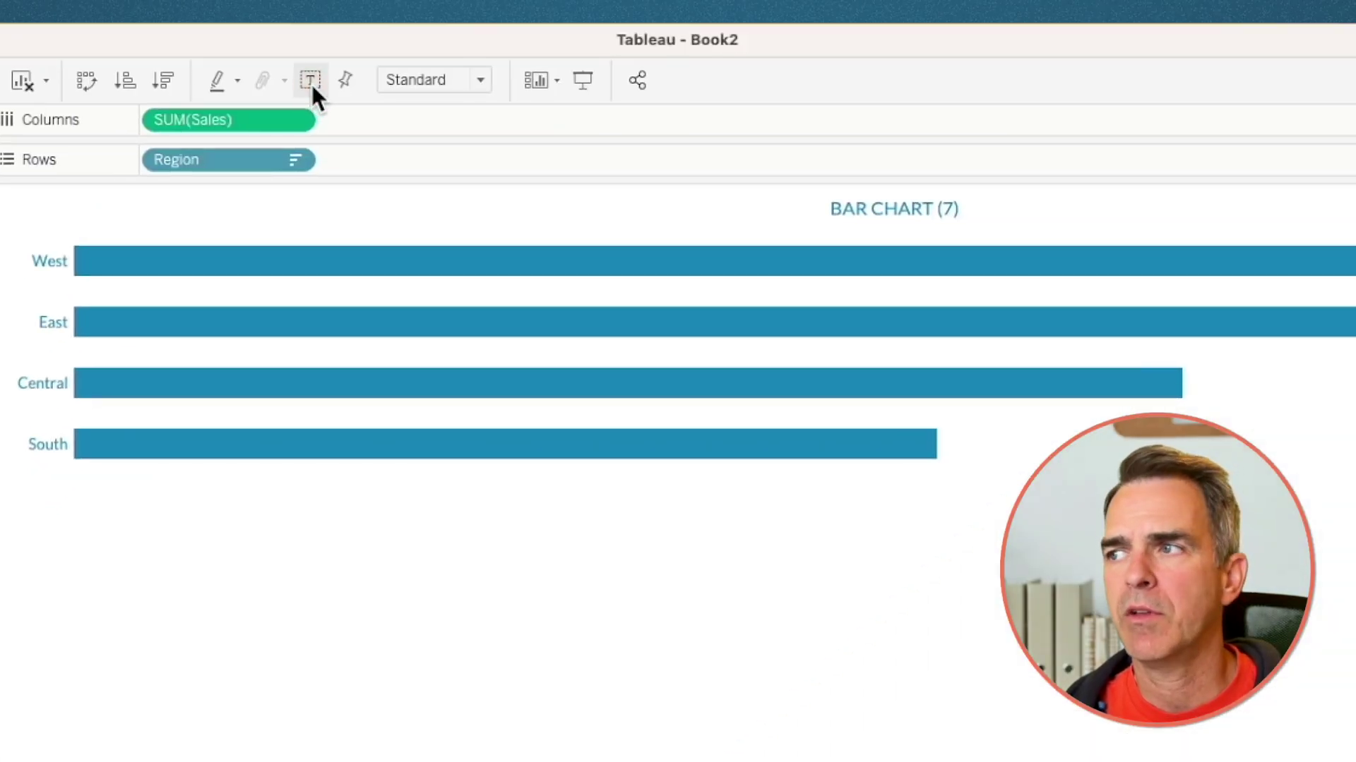
Add a reference line per cell for the average of SUM(Sales), with its label set to Value.
left_click(199, 122)
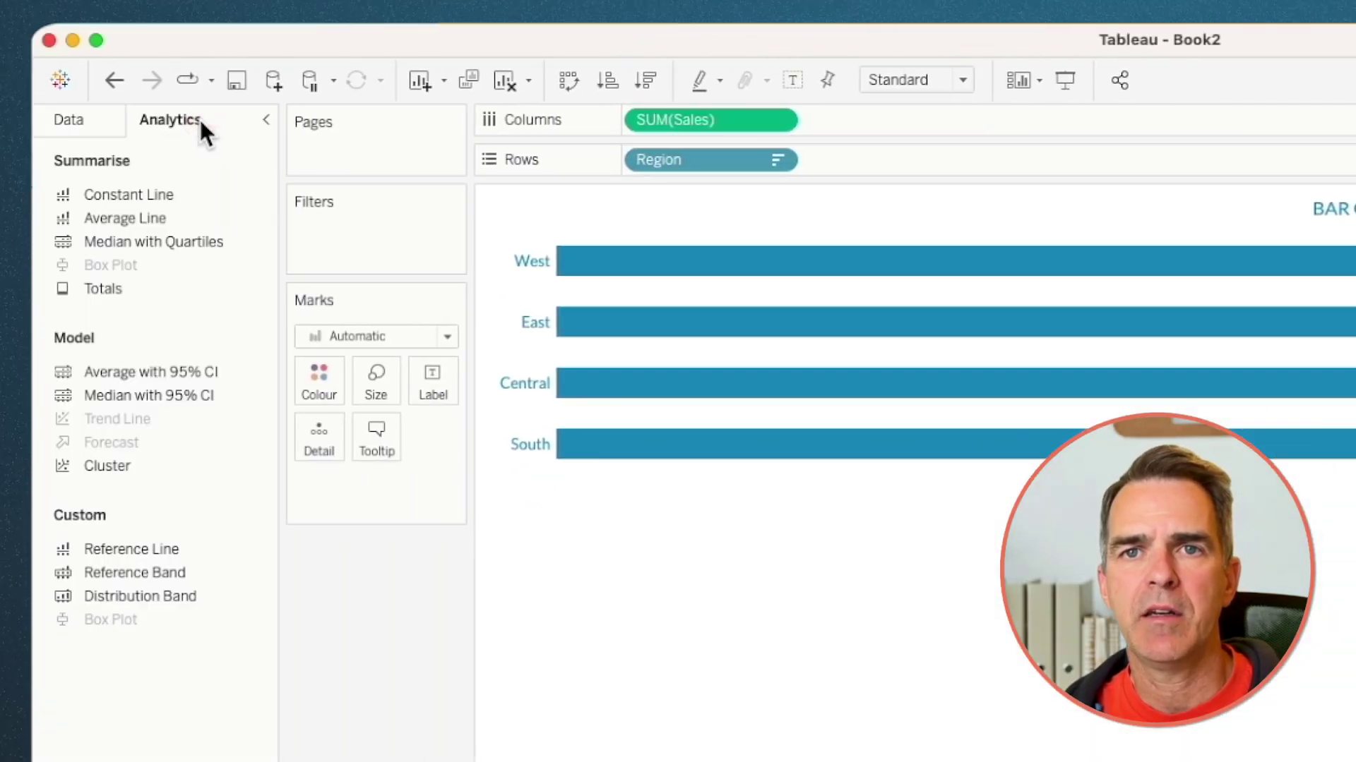
left_click_drag(148, 545, 854, 275)
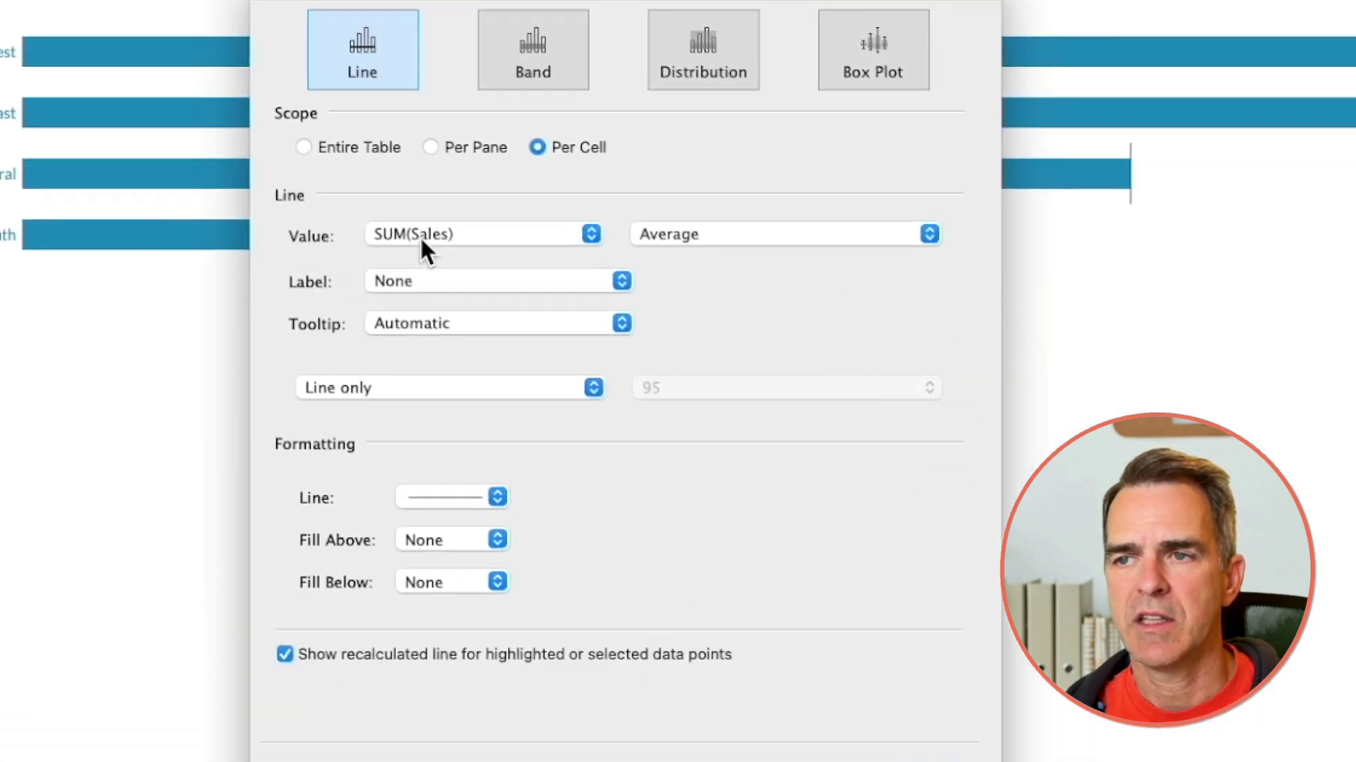
left_click(378, 265)
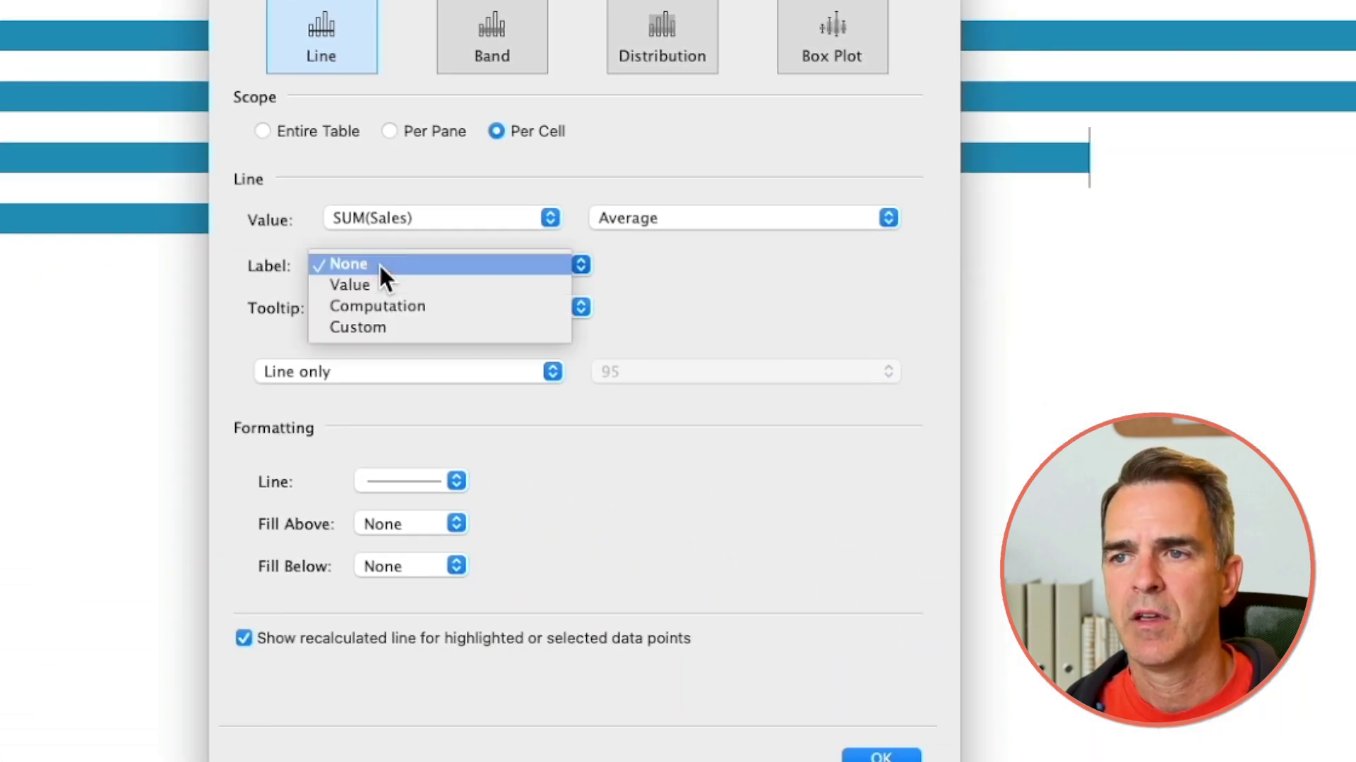
left_click(376, 285)
Set the reference line's colour to the custom dark blue and its opacity to 99%, and apply the settings.
left_click(396, 478)
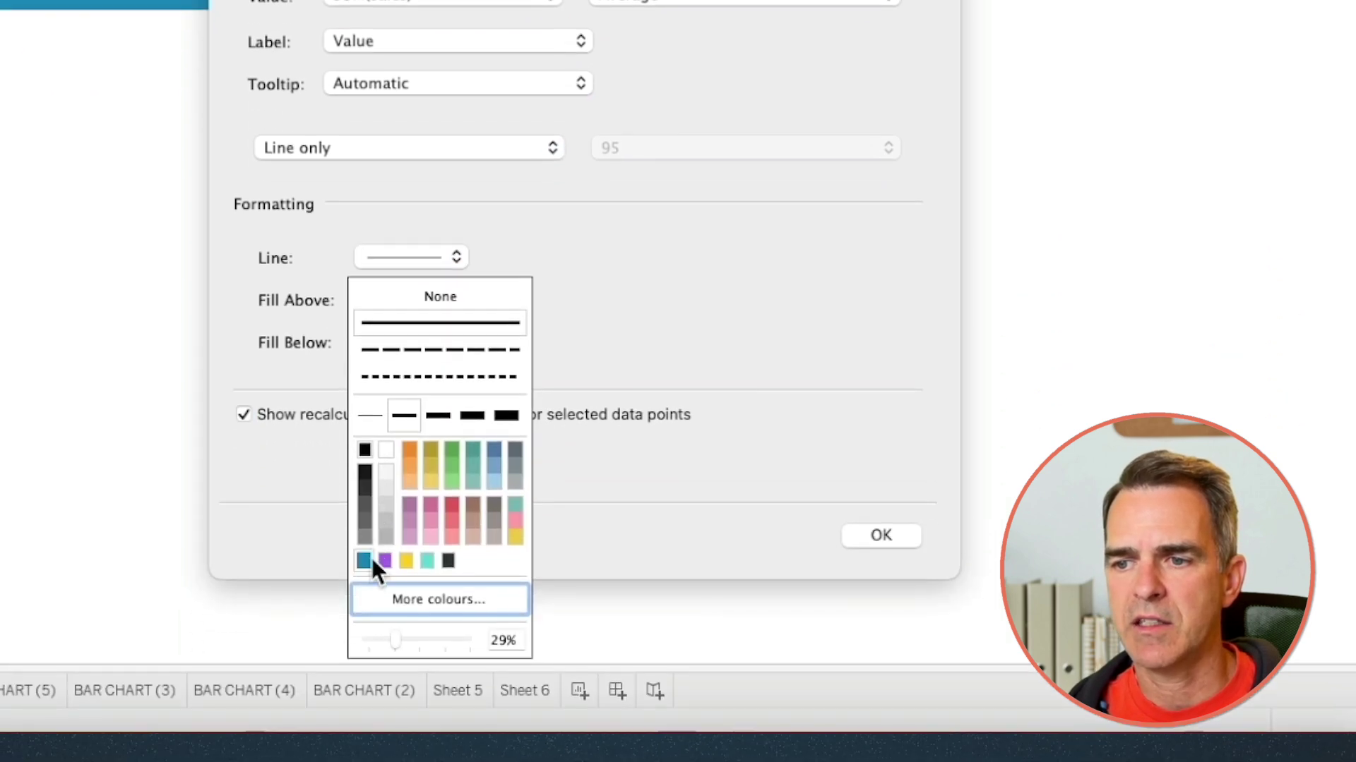
left_click(370, 561)
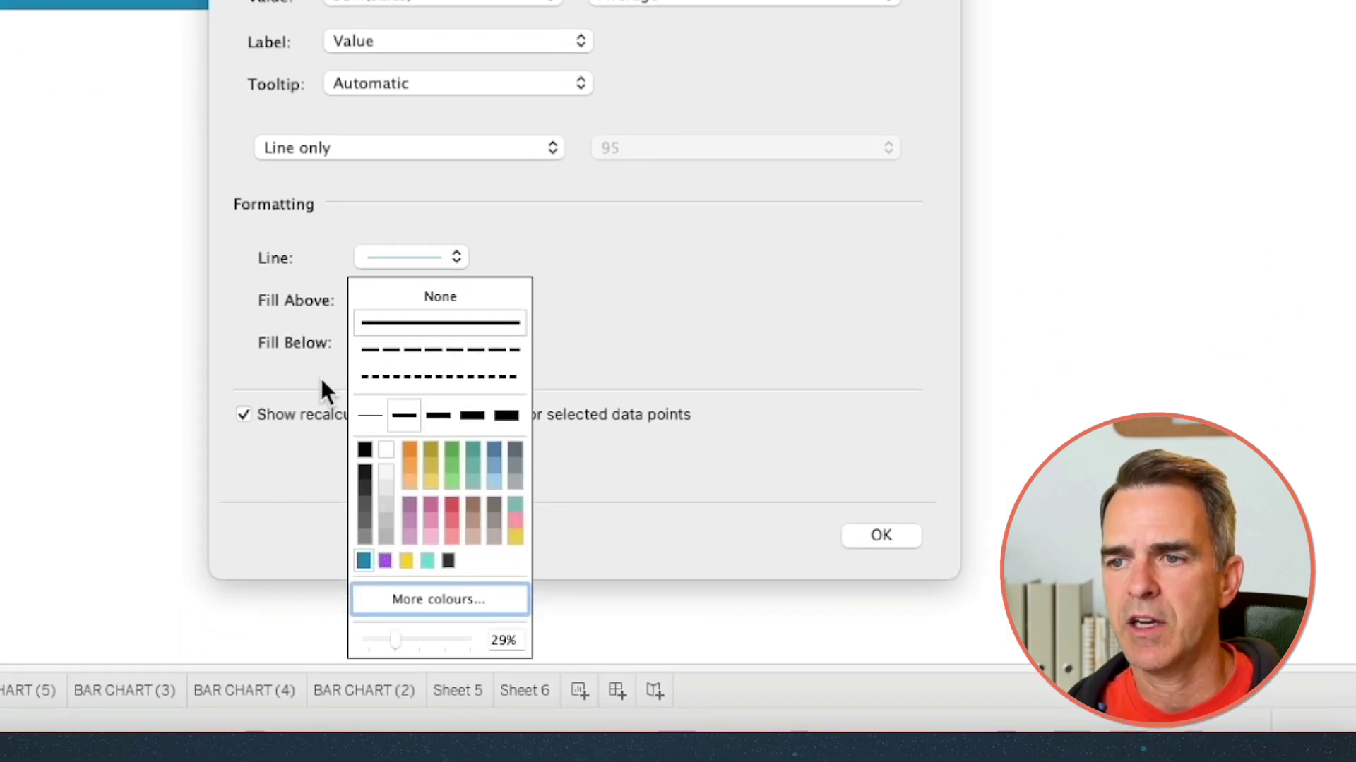
left_click_drag(392, 639, 462, 641)
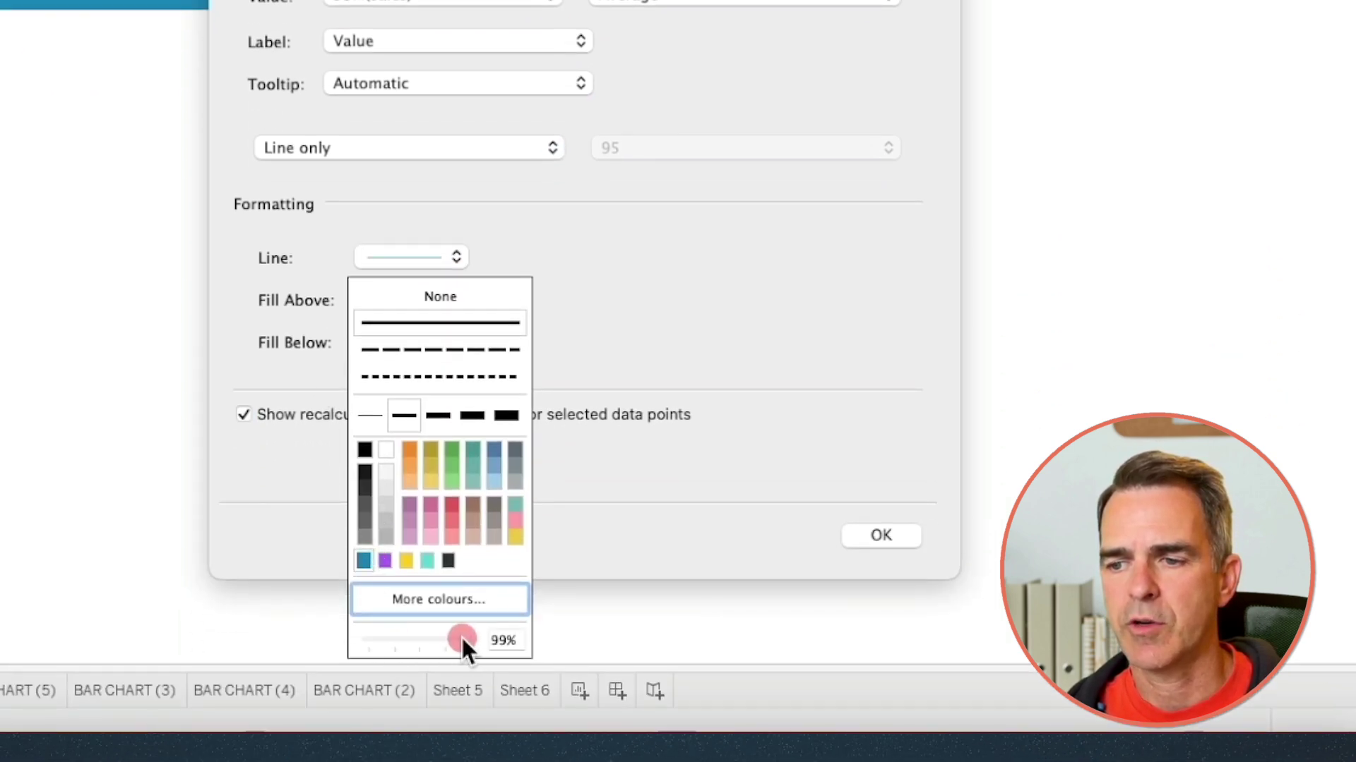
left_click(745, 357)
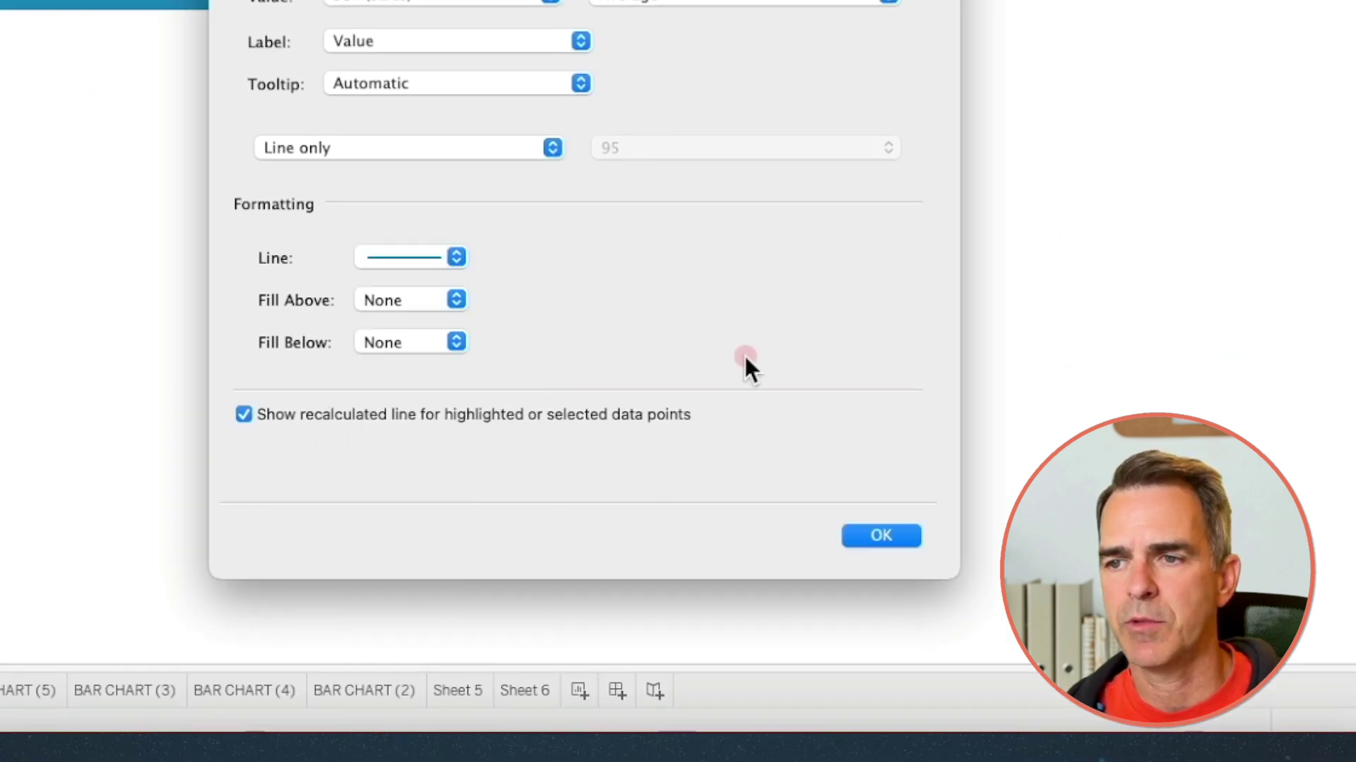
left_click(882, 535)
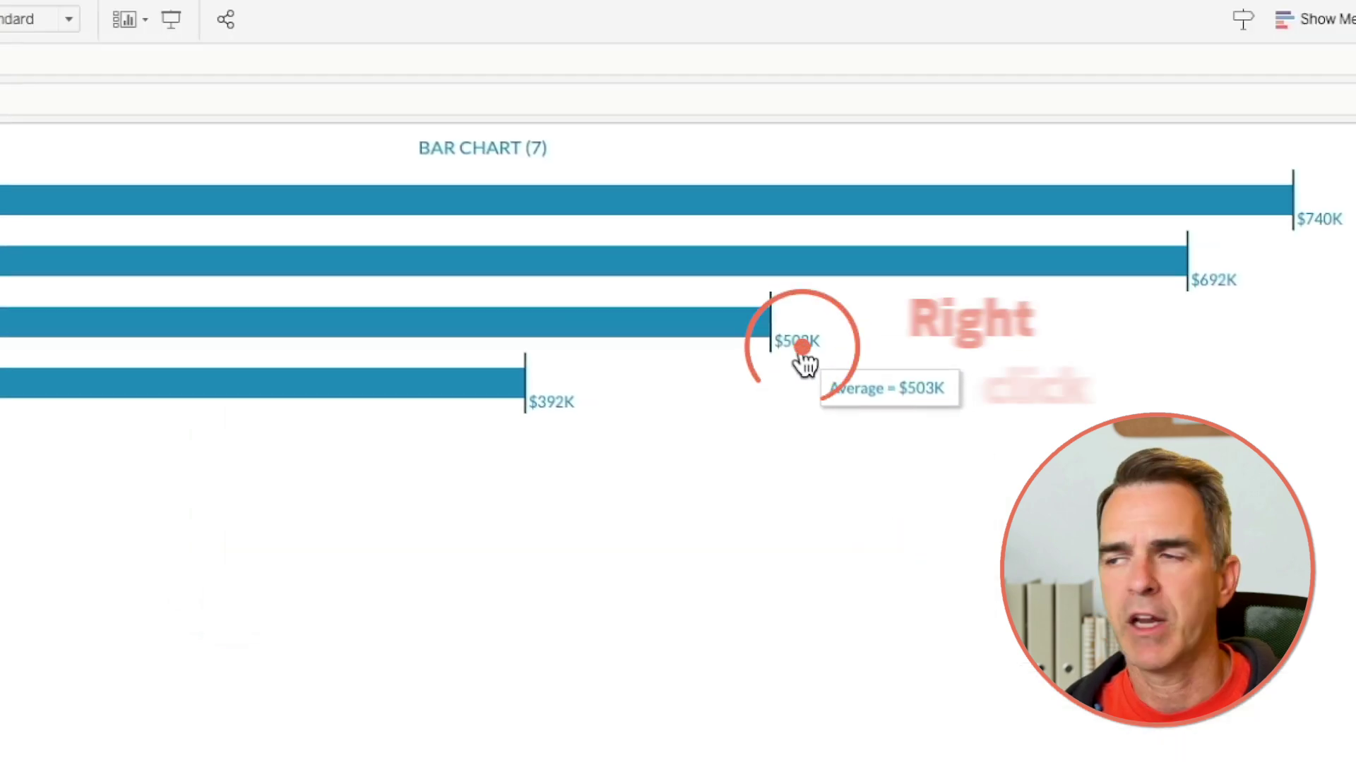
Format the average reference line's labels with right horizontal alignment and middle vertical alignment.
right_click(802, 346)
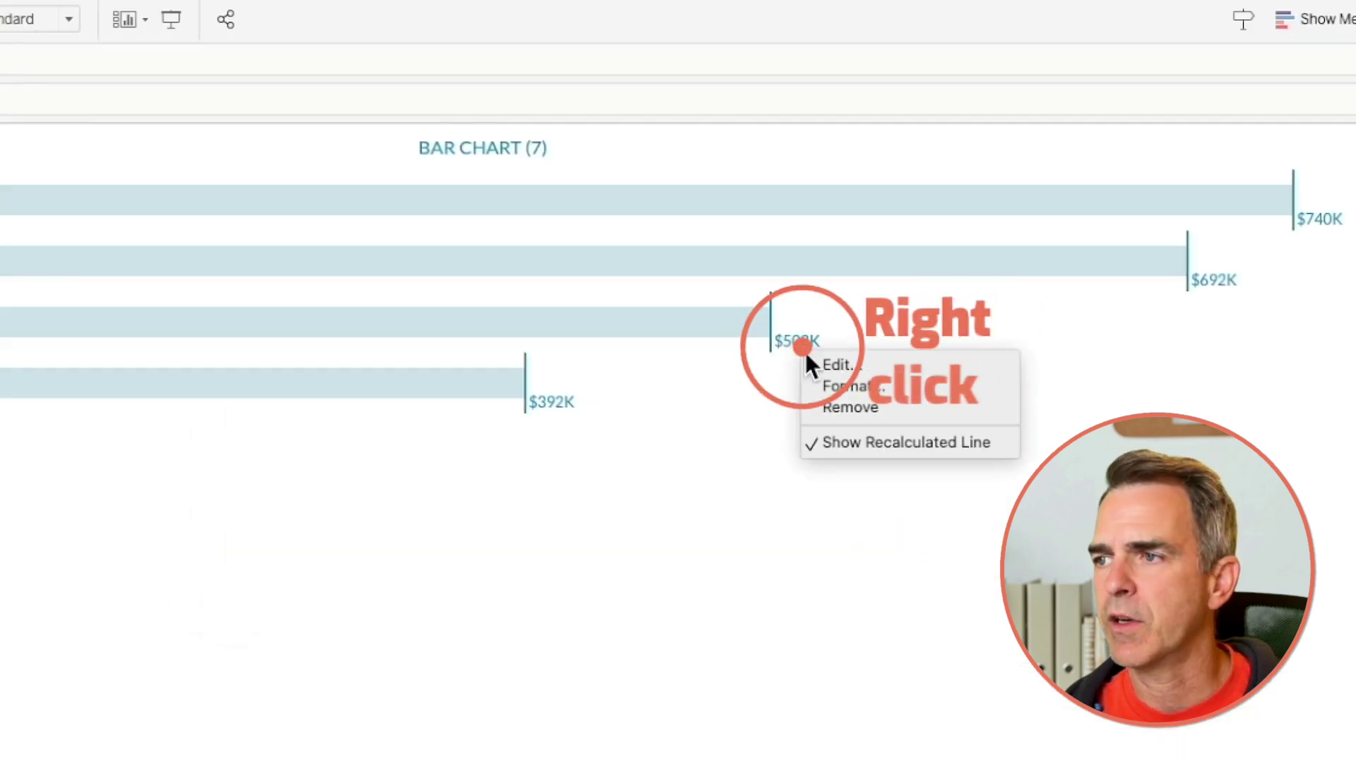
left_click(844, 387)
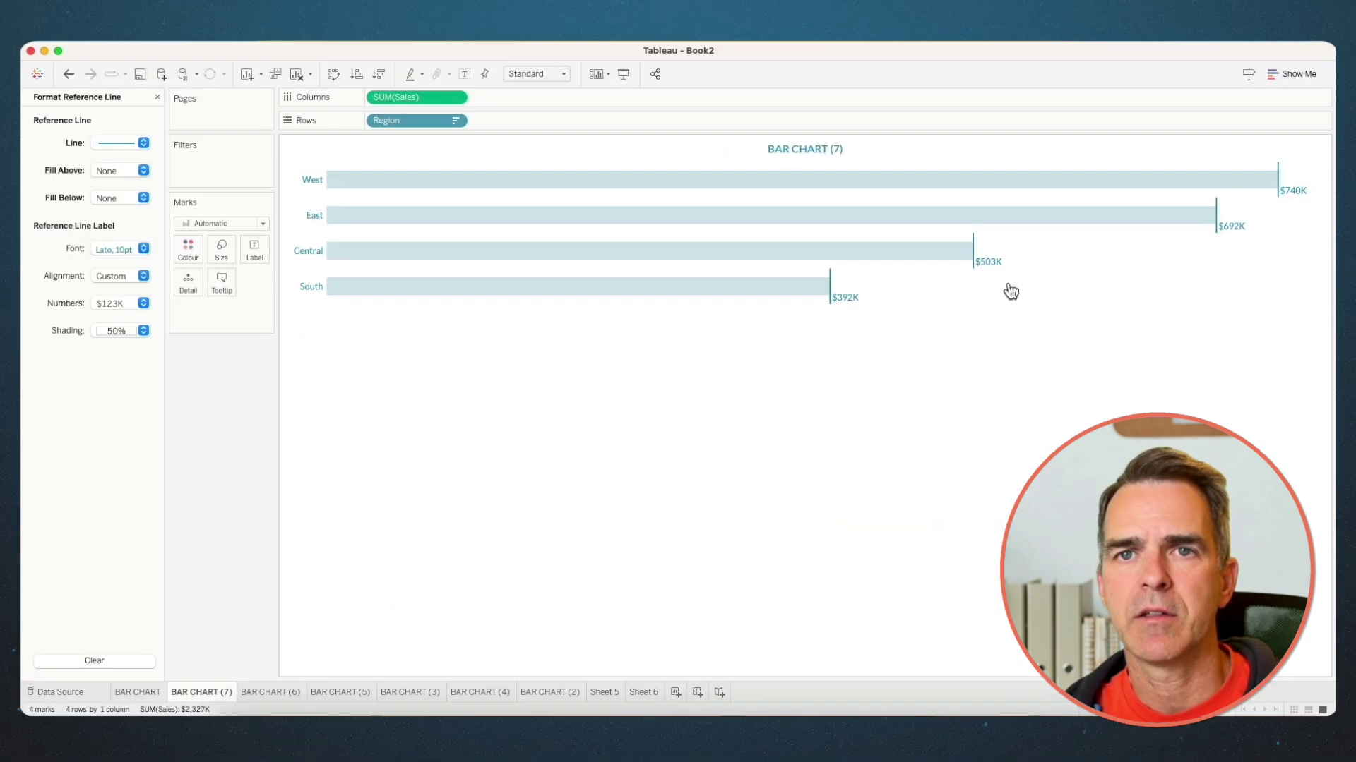
left_click(114, 277)
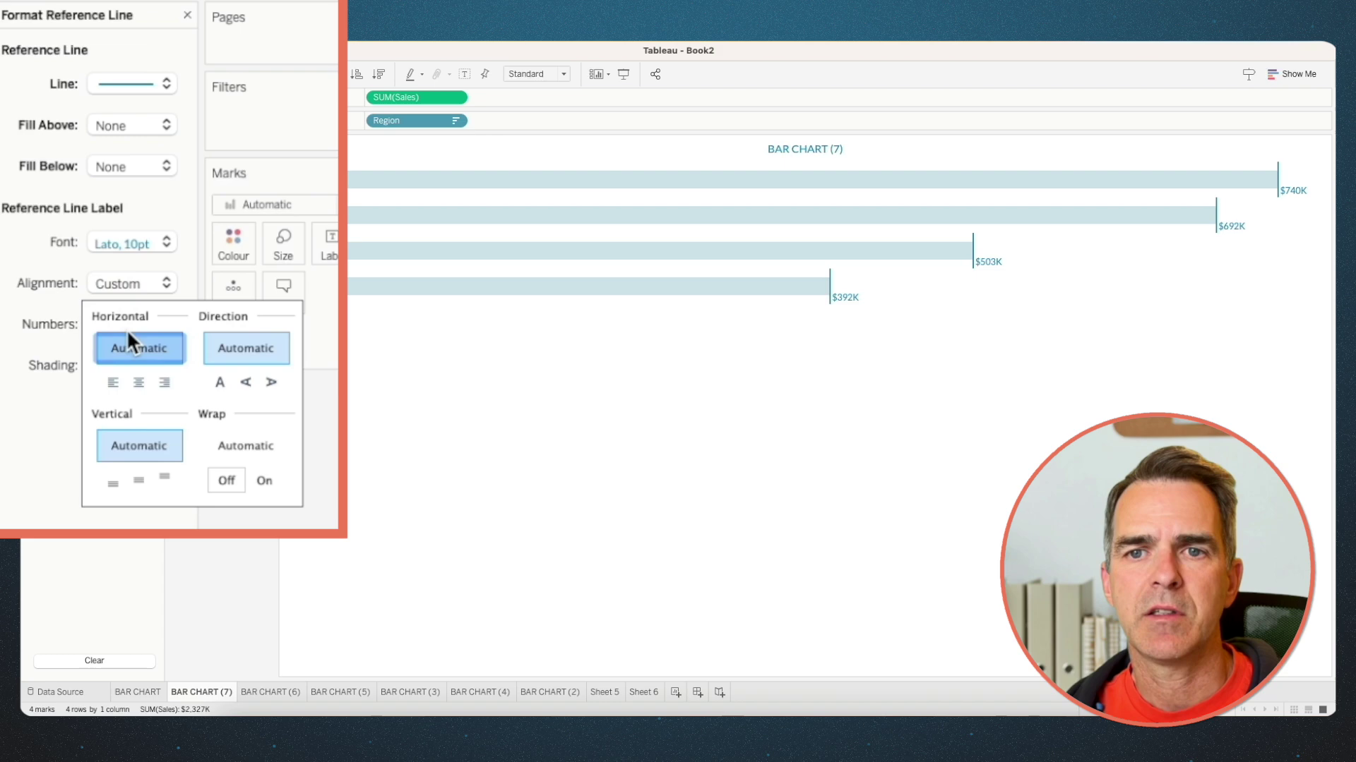
left_click(167, 382)
left_click(139, 480)
left_click(552, 425)
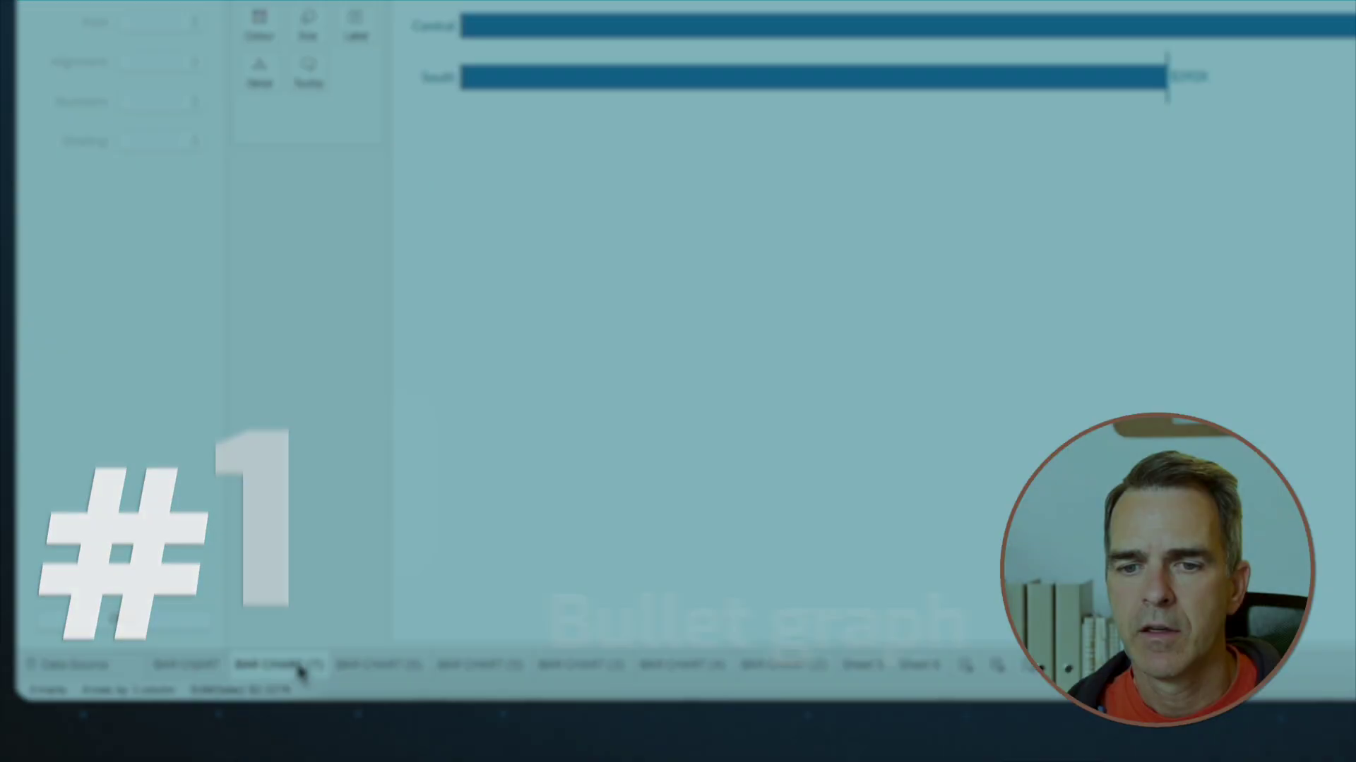
Duplicate the BAR CHART sheet, replace Sales with 2022 Sales on Columns, and add 2021 Sales to Detail.
right_click(187, 667)
left_click(248, 487)
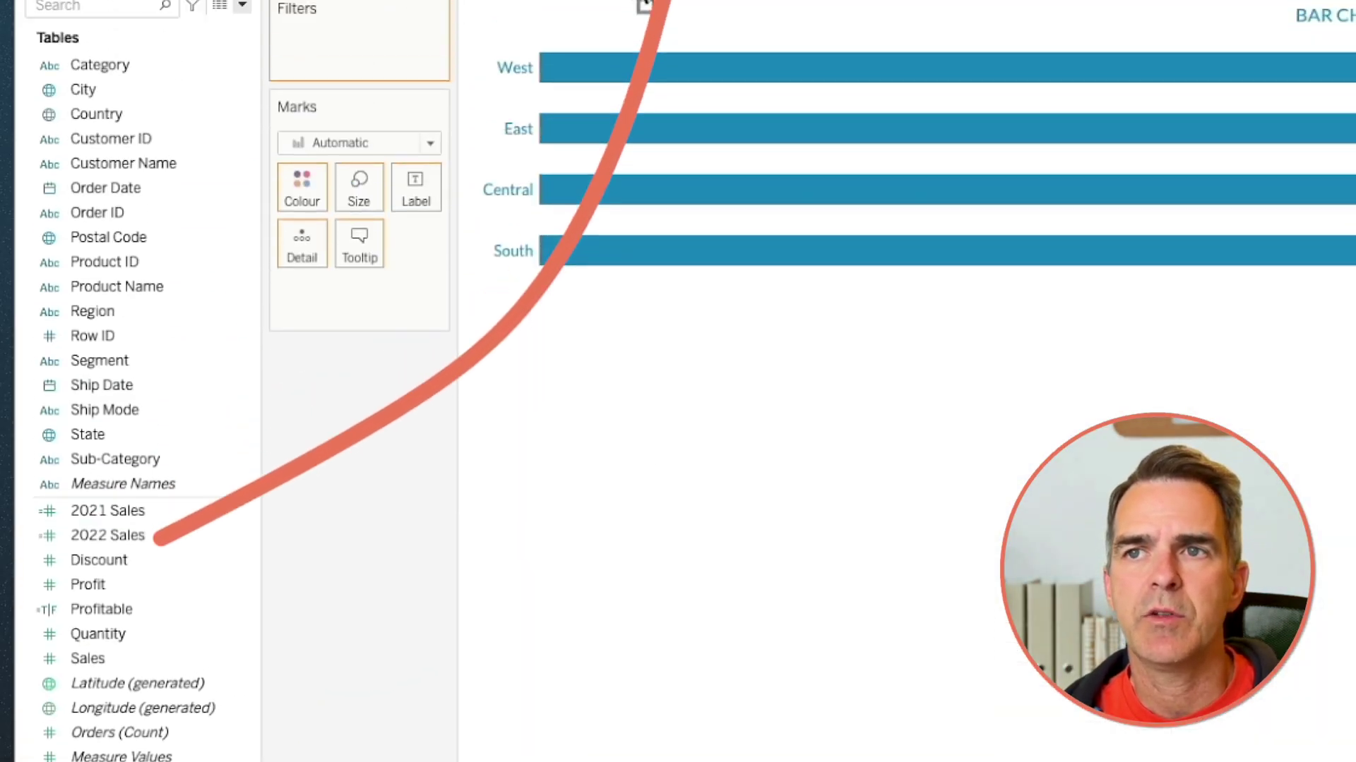
left_click_drag(108, 535, 690, 78)
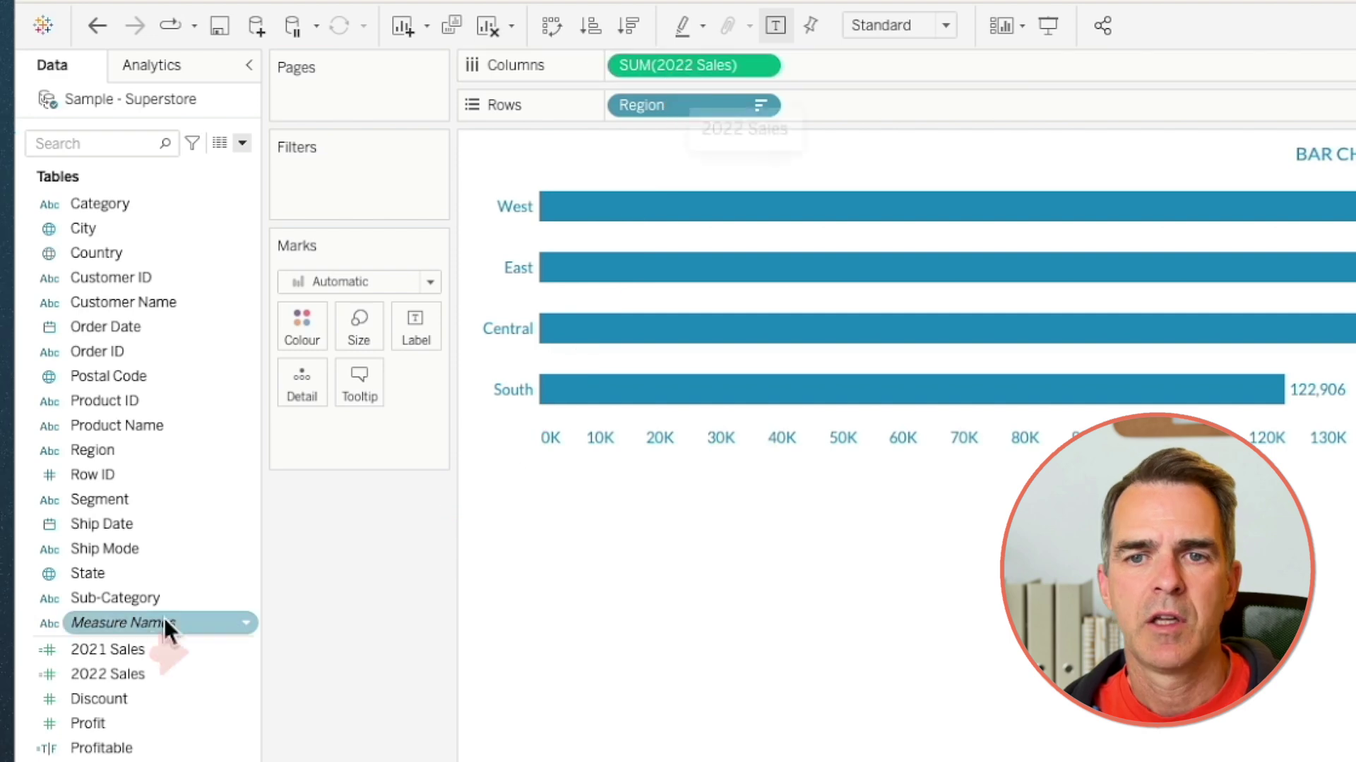
mouse_move(134, 651)
left_mouse_down()
mouse_move(192, 574)
mouse_move(289, 380)
left_mouse_up()
Add a per-cell reference line for the average of SUM(2021 Sales) with no label and a thicker solid black line at 100% opacity.
left_click(157, 61)
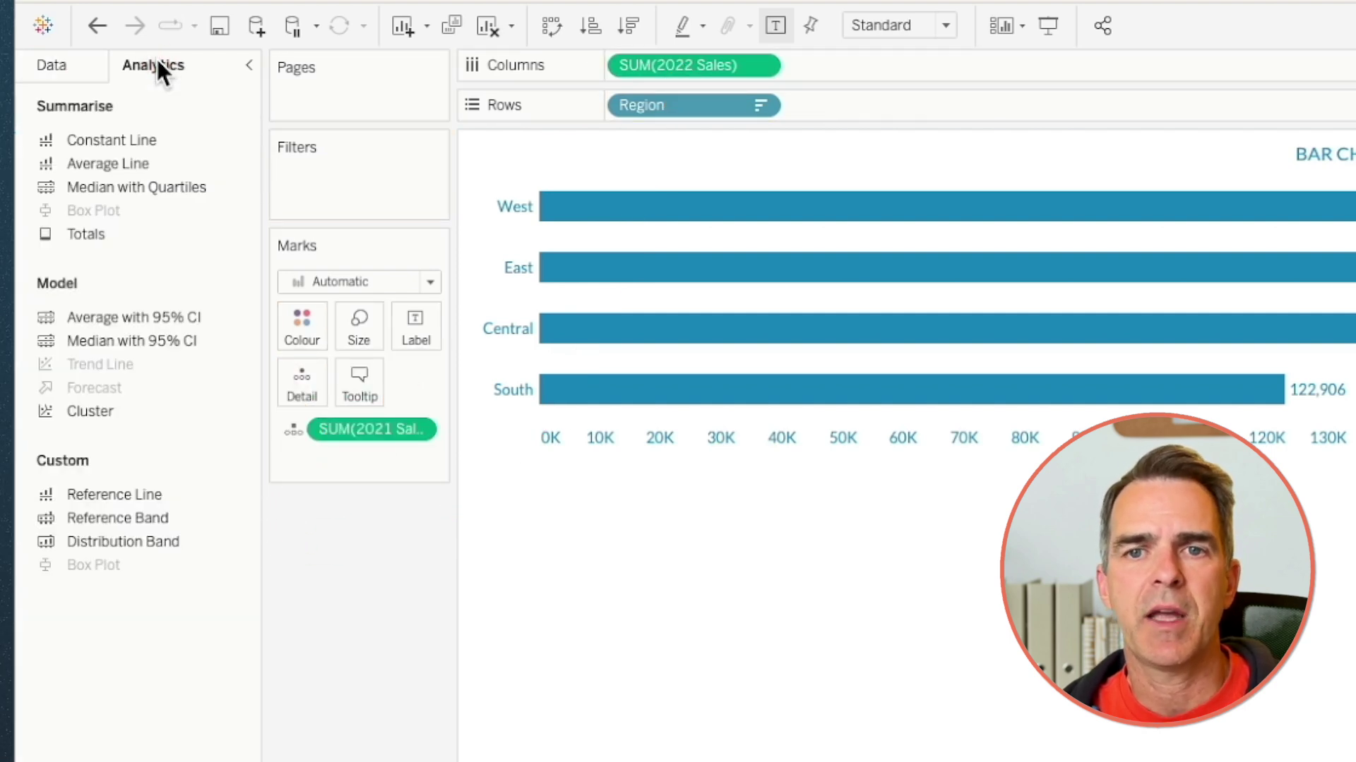
left_click_drag(120, 494, 833, 233)
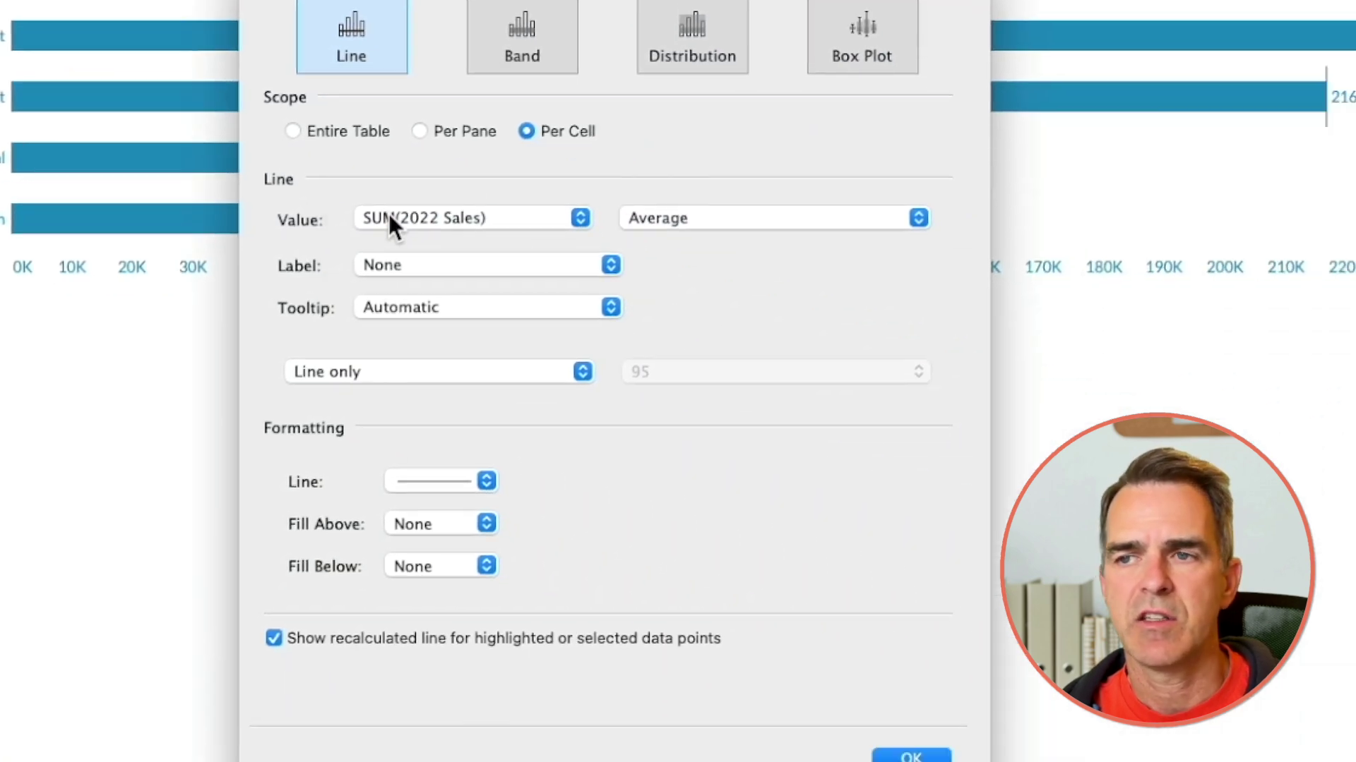
left_click(915, 388)
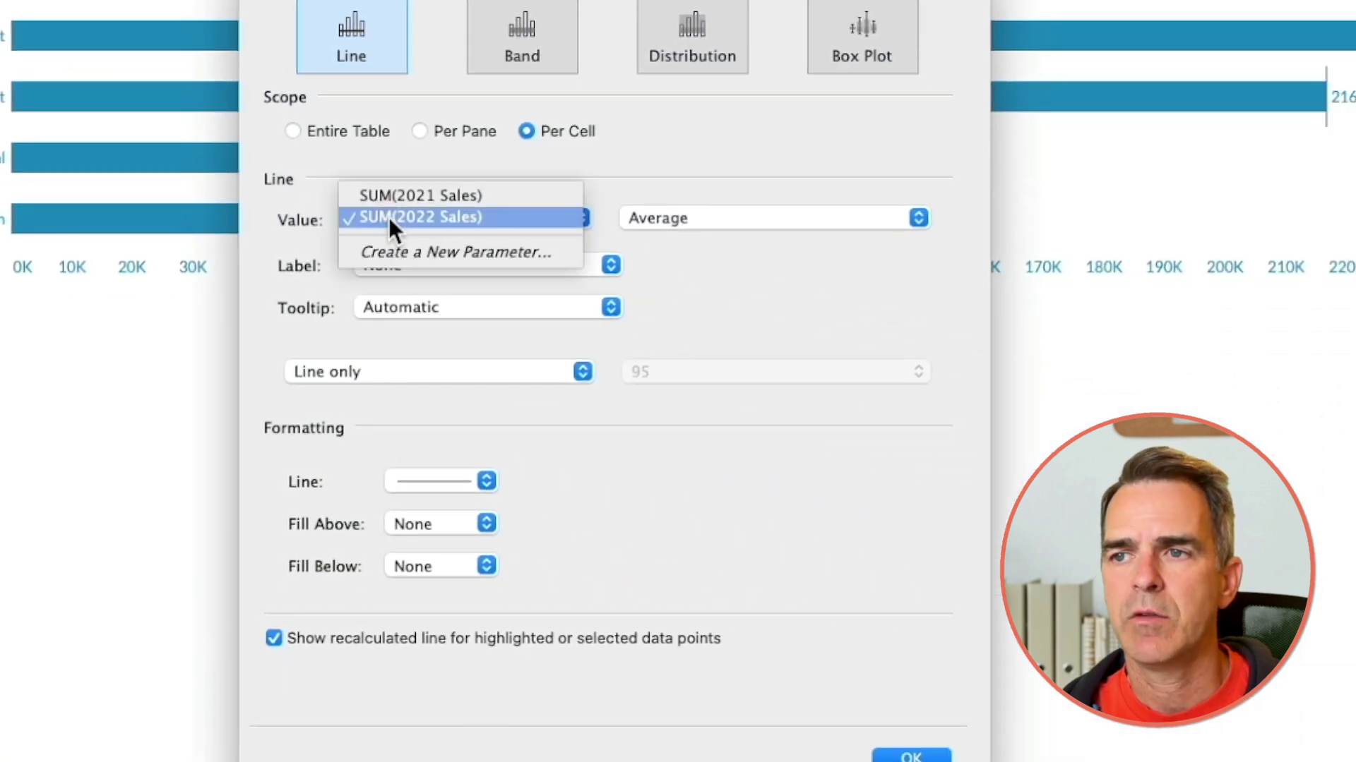
left_click(388, 197)
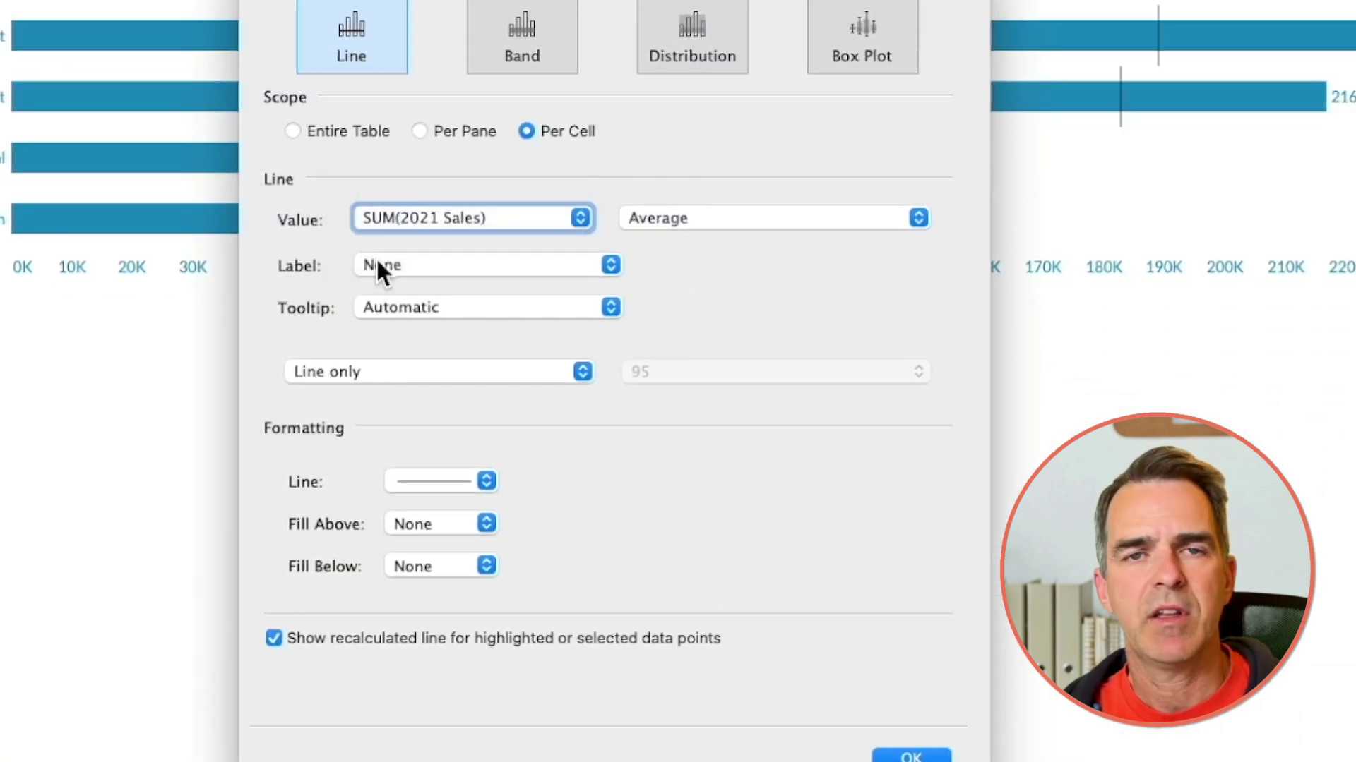
left_click(410, 483)
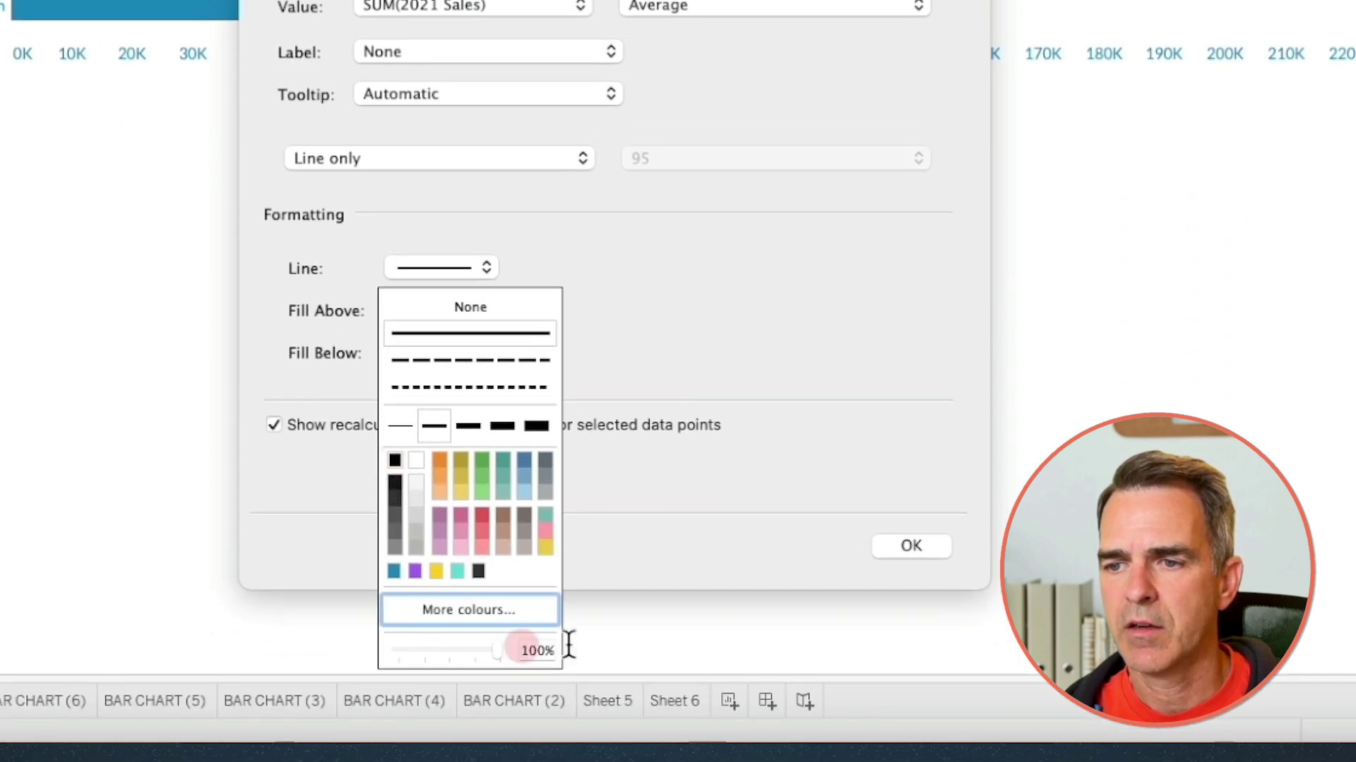
left_click(911, 546)
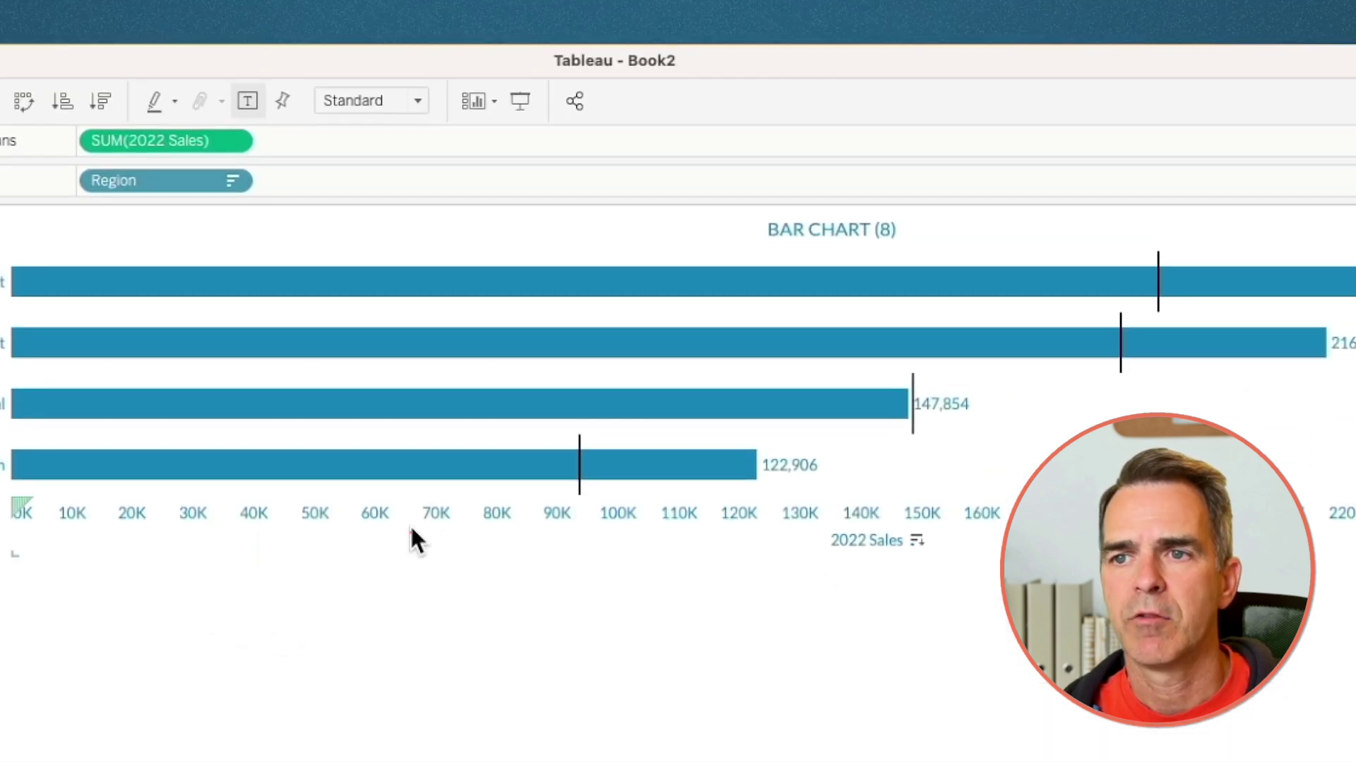
Hide the 2022 Sales axis header and left-align the mark labels inside the bars.
right_click(410, 533)
left_click(492, 667)
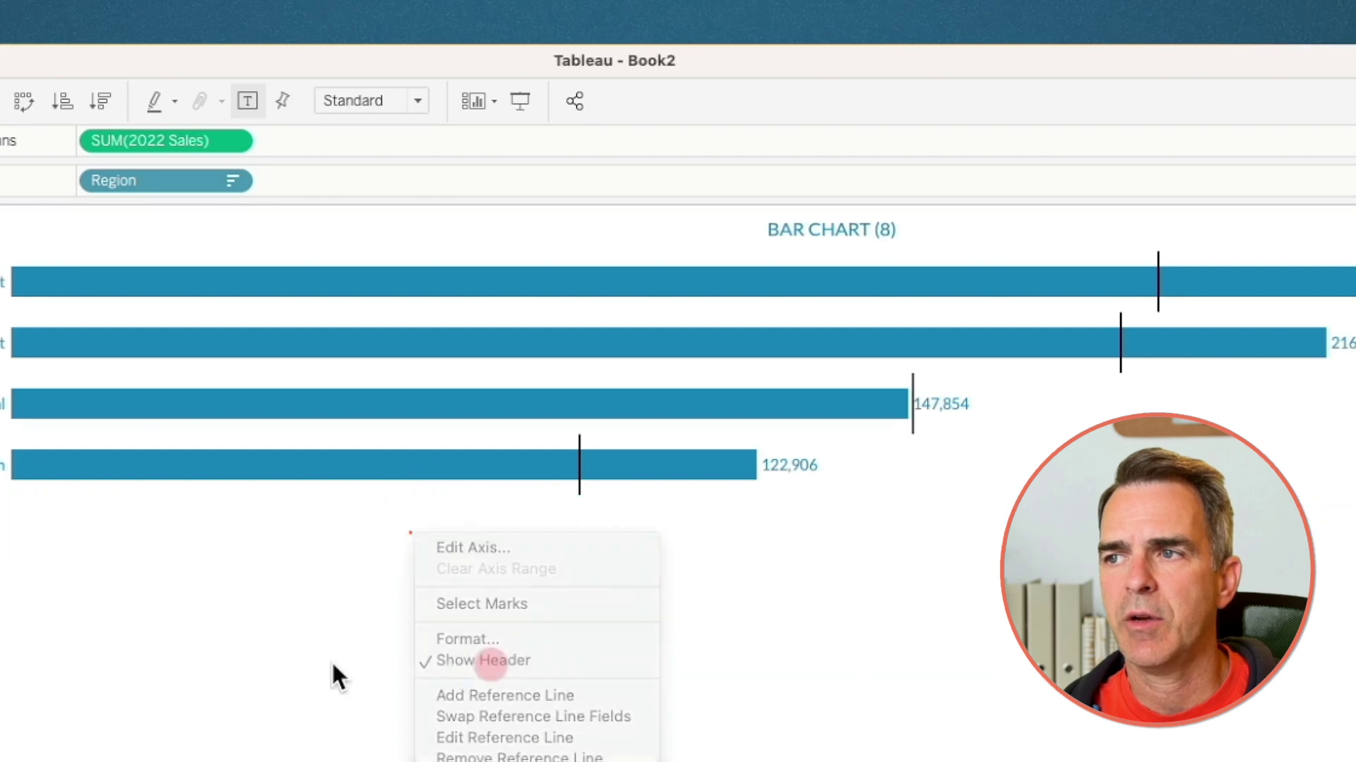
left_click(249, 406)
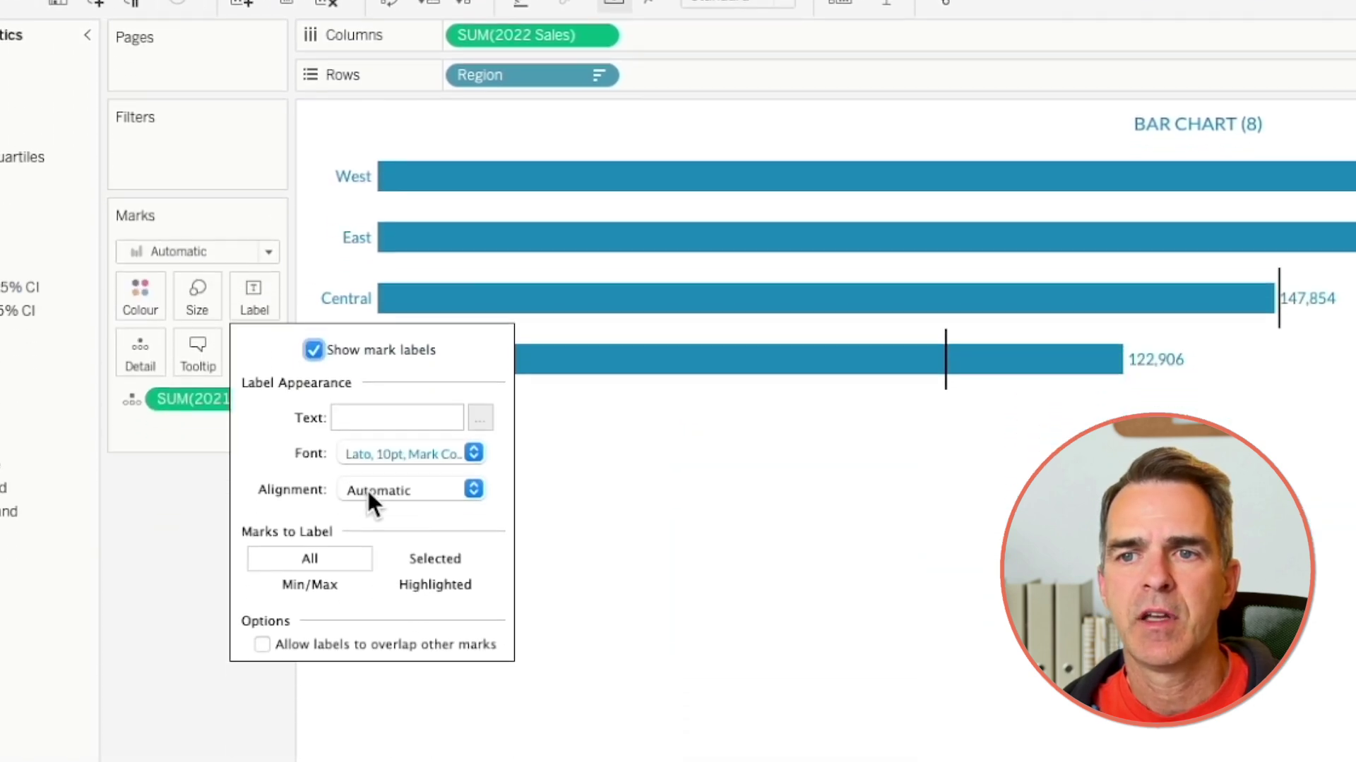
left_click(372, 500)
left_click(366, 562)
left_click(254, 257)
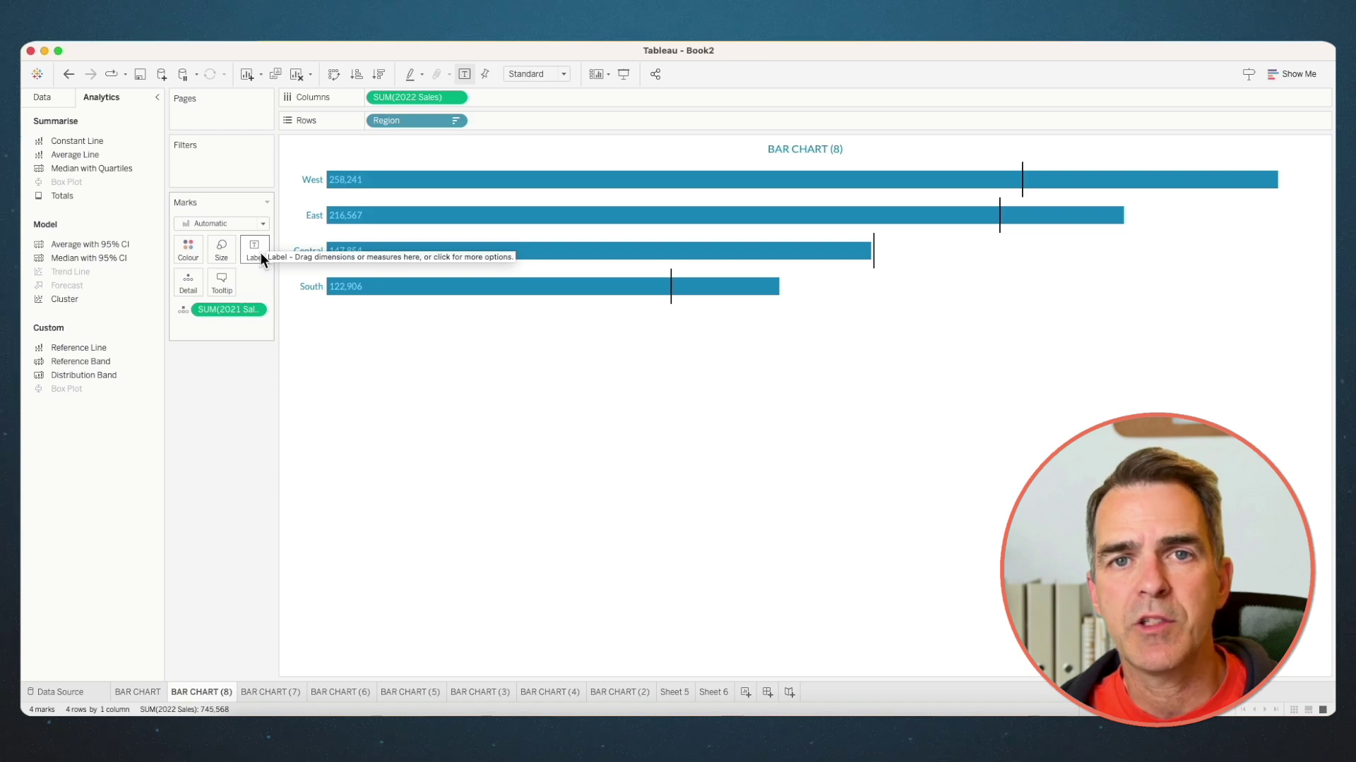
Create a calculated field named Increase with the formula SUM([2022 Sales]) > SUM([2021 Sales]).
left_click(42, 97)
left_click(153, 143)
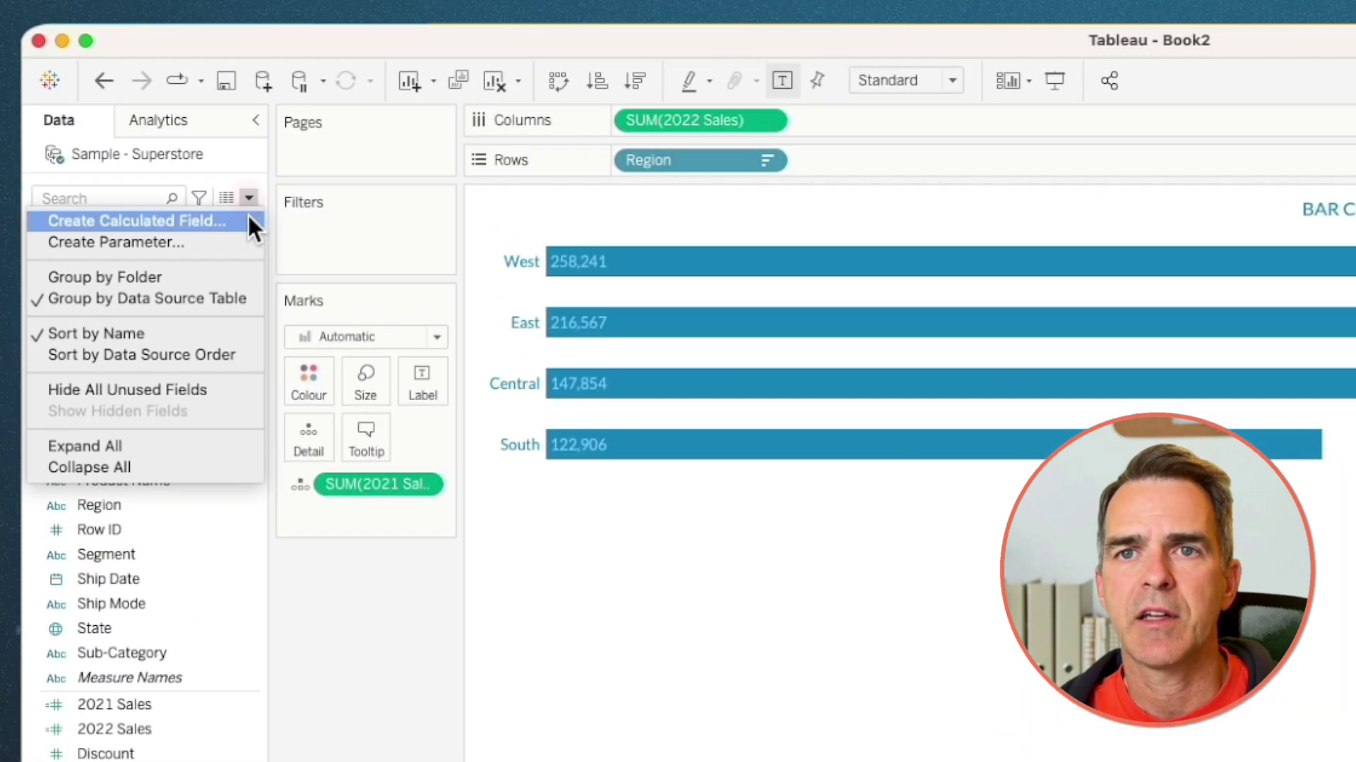
left_click(247, 216)
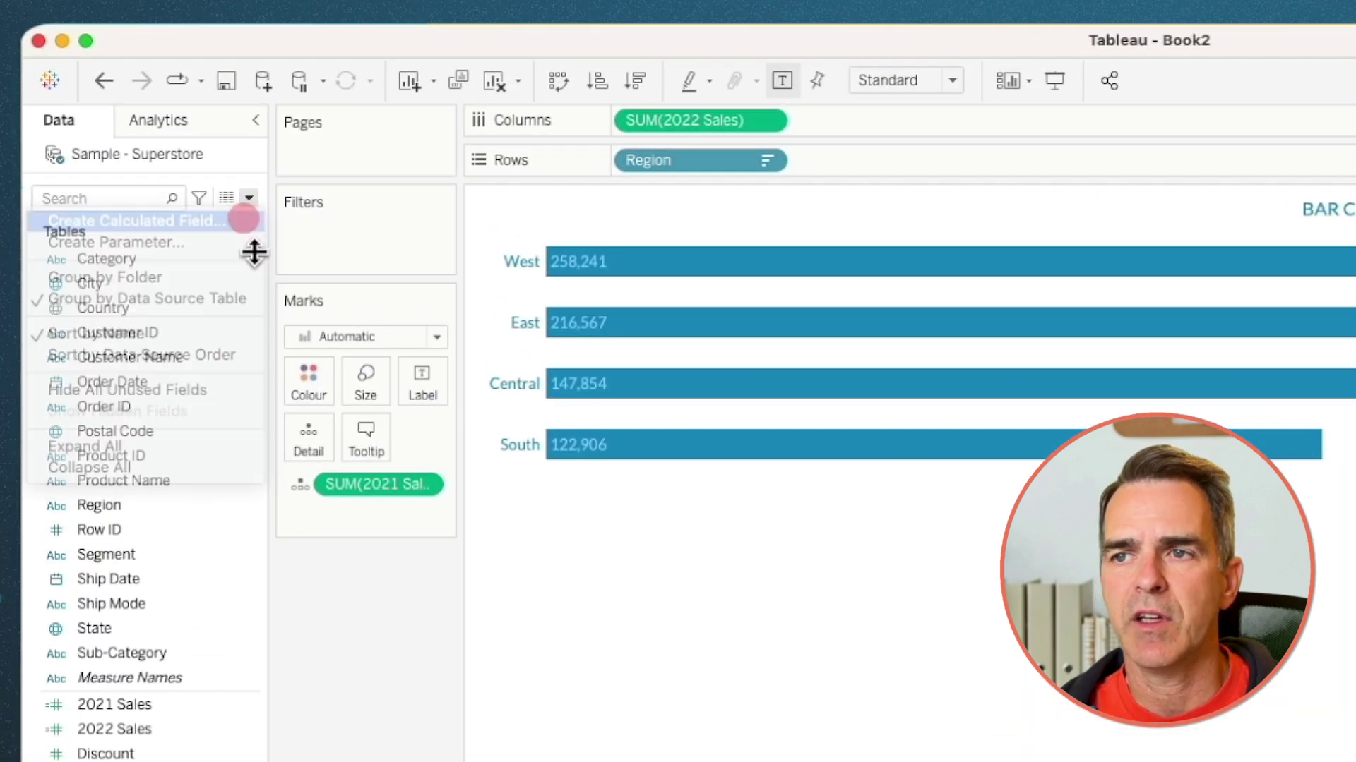
type("Increase")
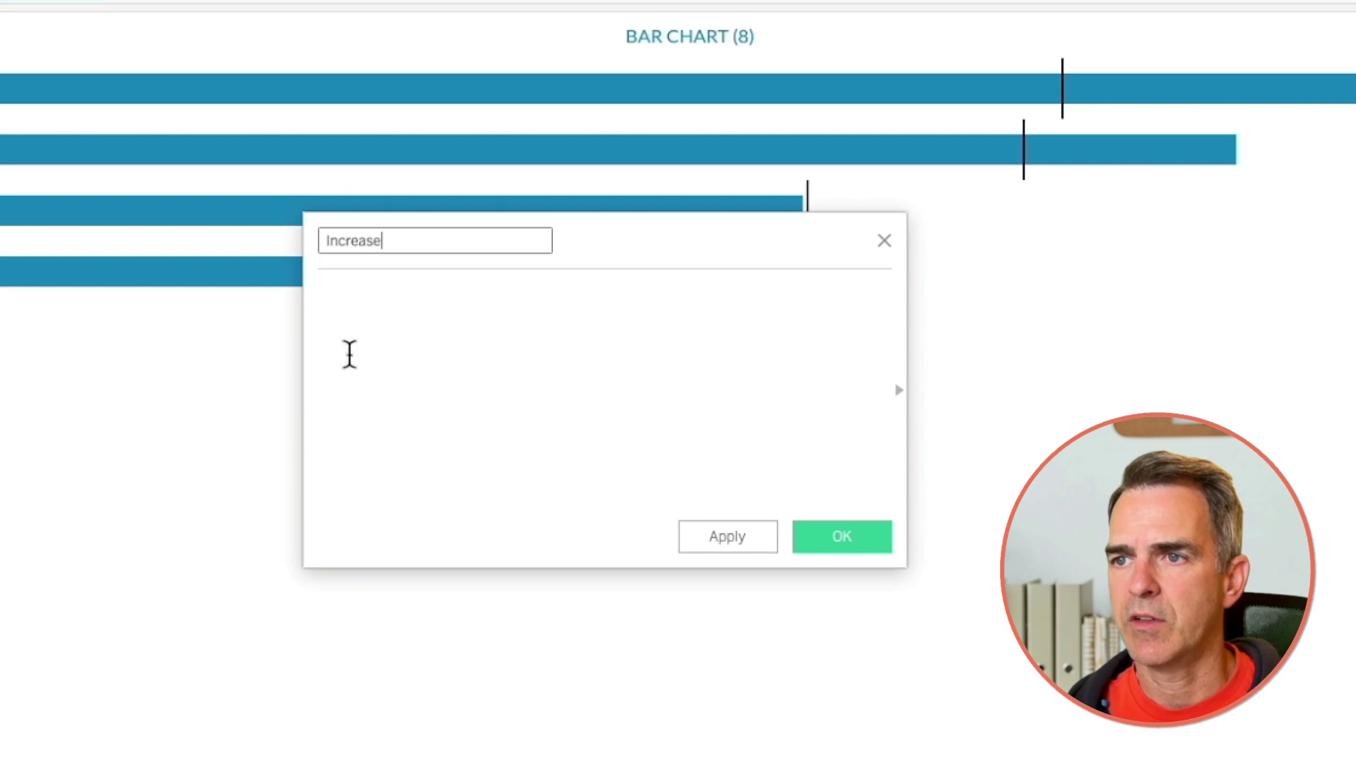
left_click(433, 372)
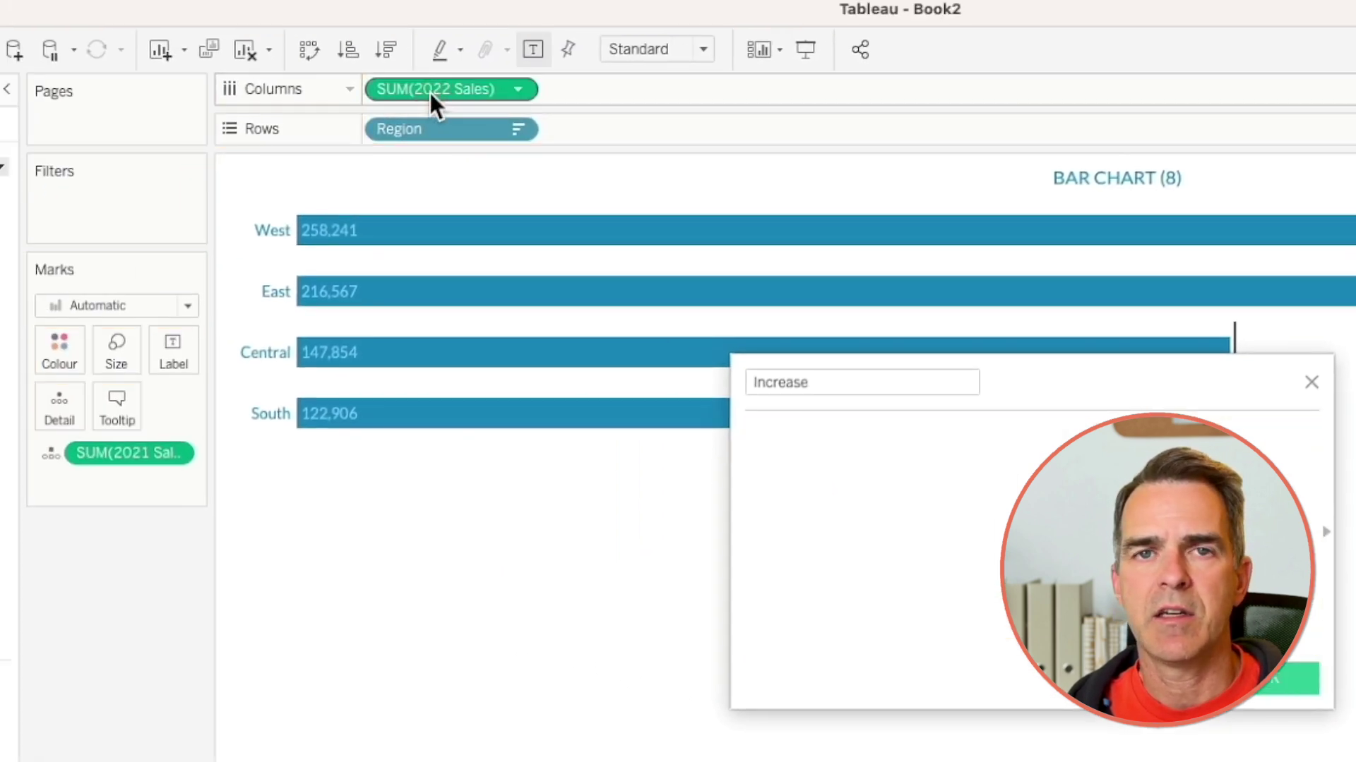
left_click_drag(429, 92, 860, 508)
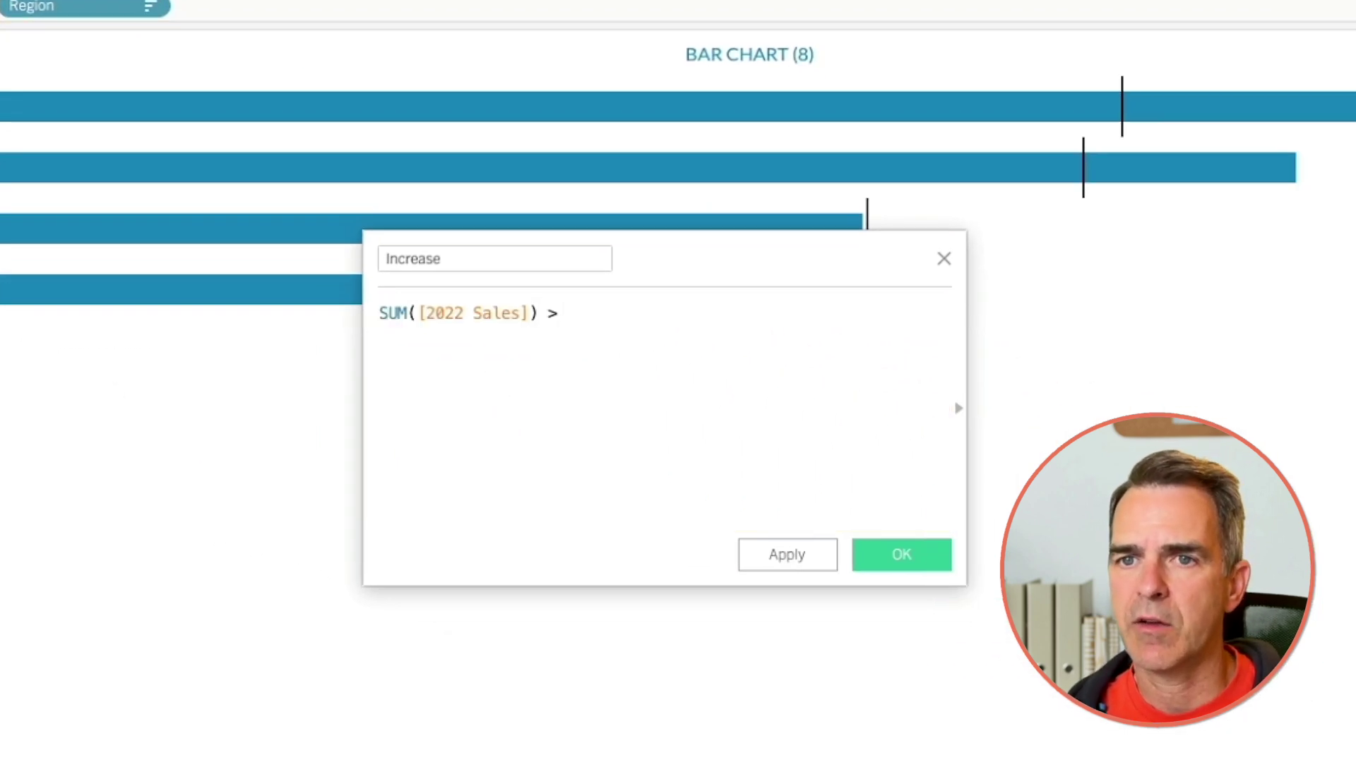
left_click_drag(130, 348, 1037, 427)
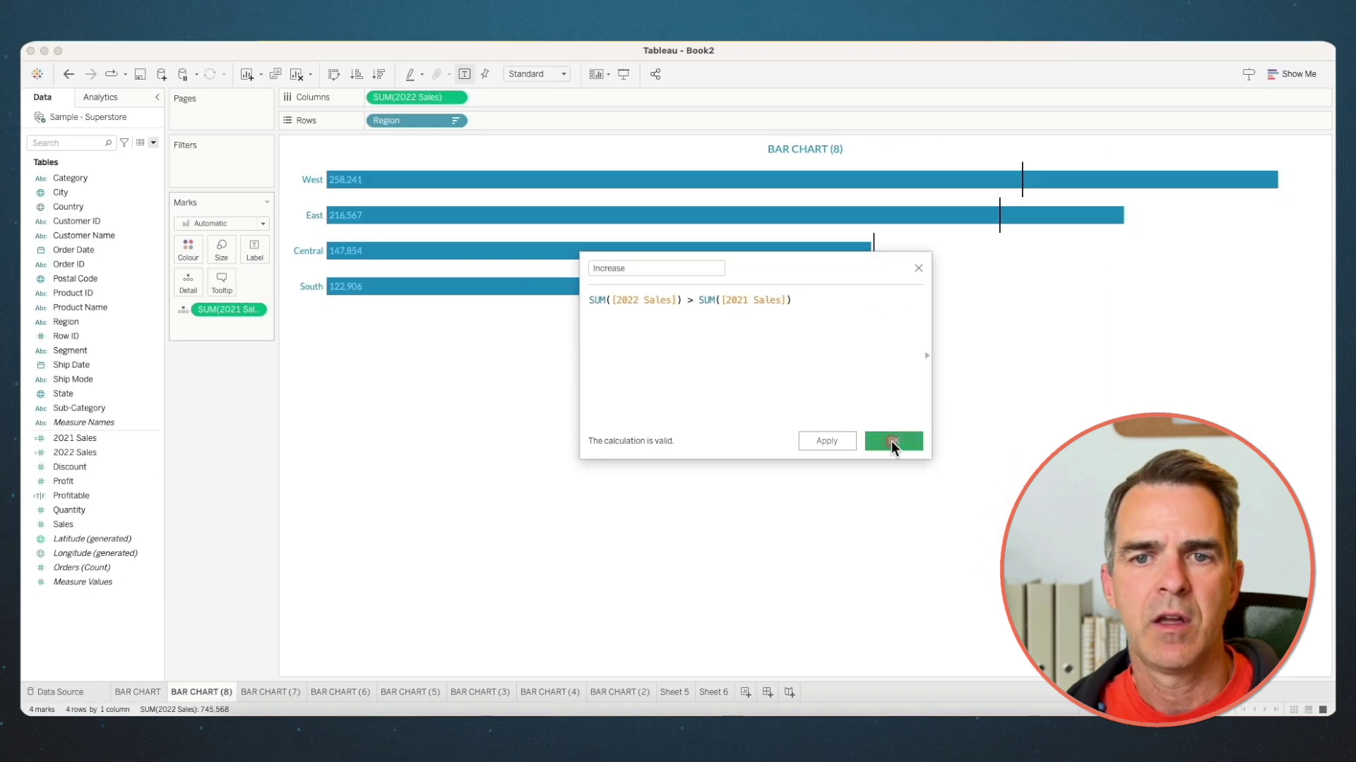
left_click(937, 456)
Colour the bars by Increase and assign the darkest shade of the VizWiz Blues palette to True.
left_click_drag(42, 499, 169, 281)
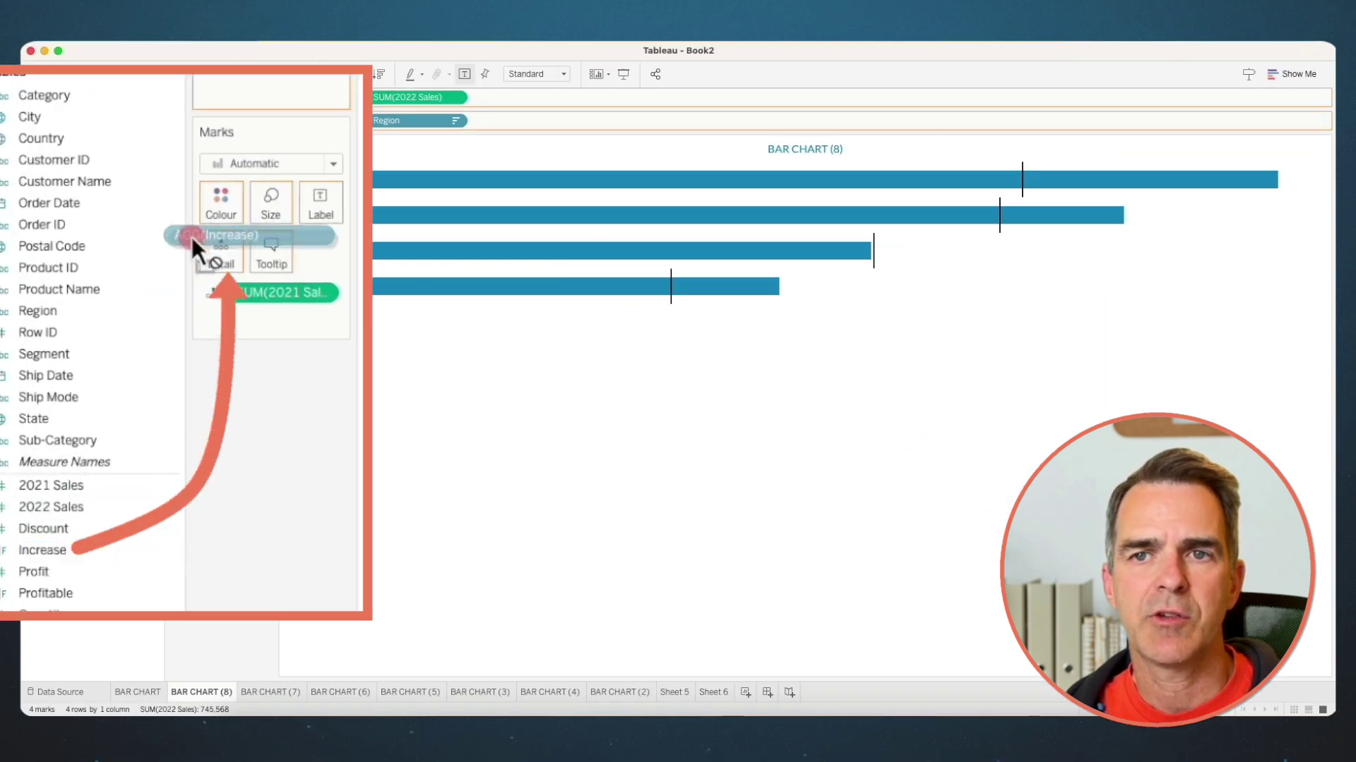
left_click_drag(192, 235, 201, 204)
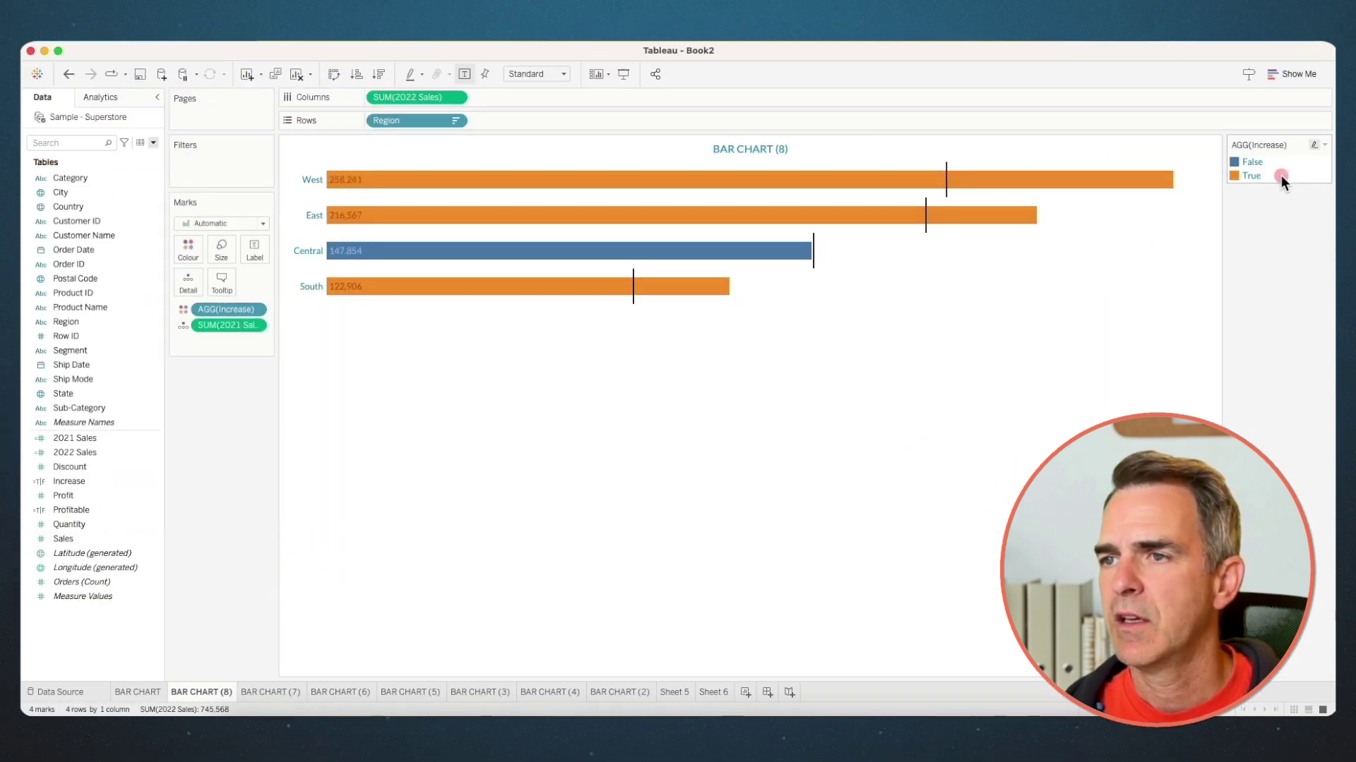
double_click(1280, 176)
left_click(720, 285)
scroll(742, 612, "down", 10)
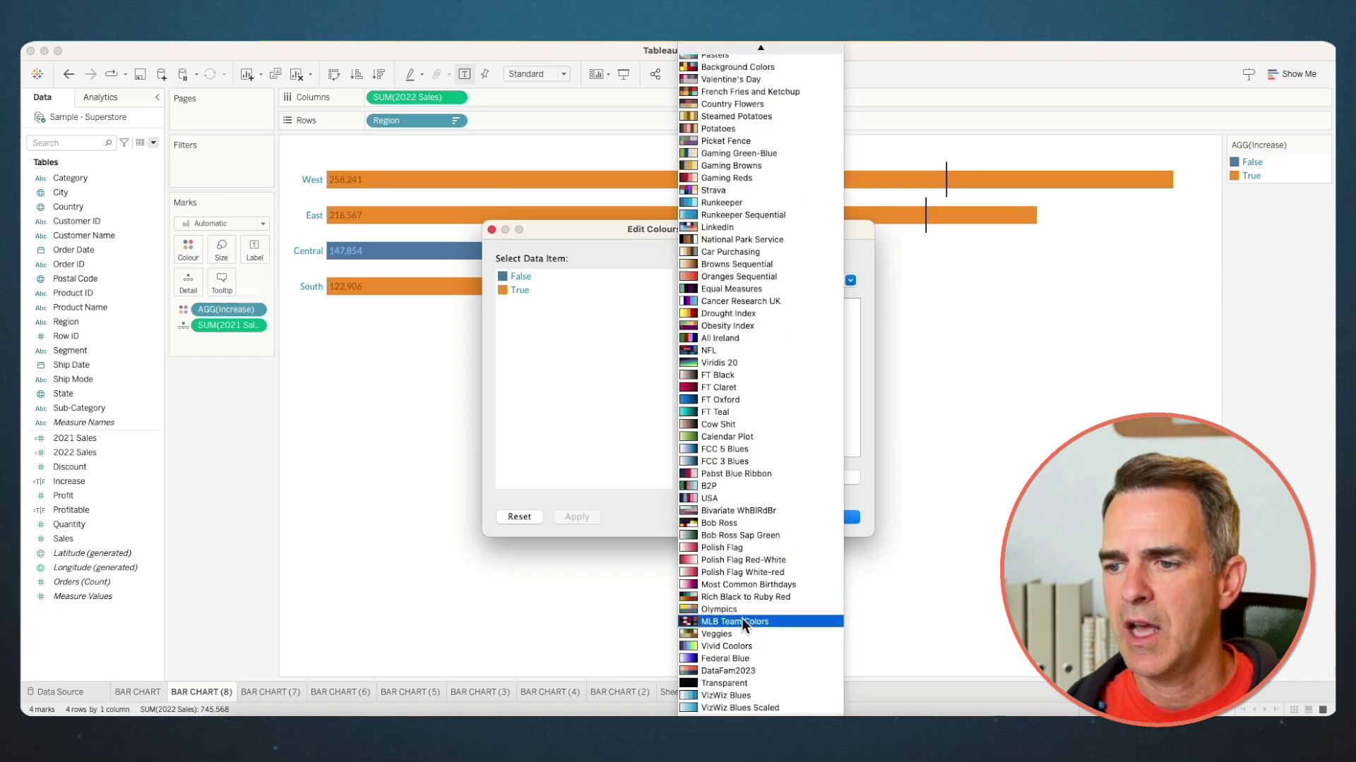
left_click(731, 697)
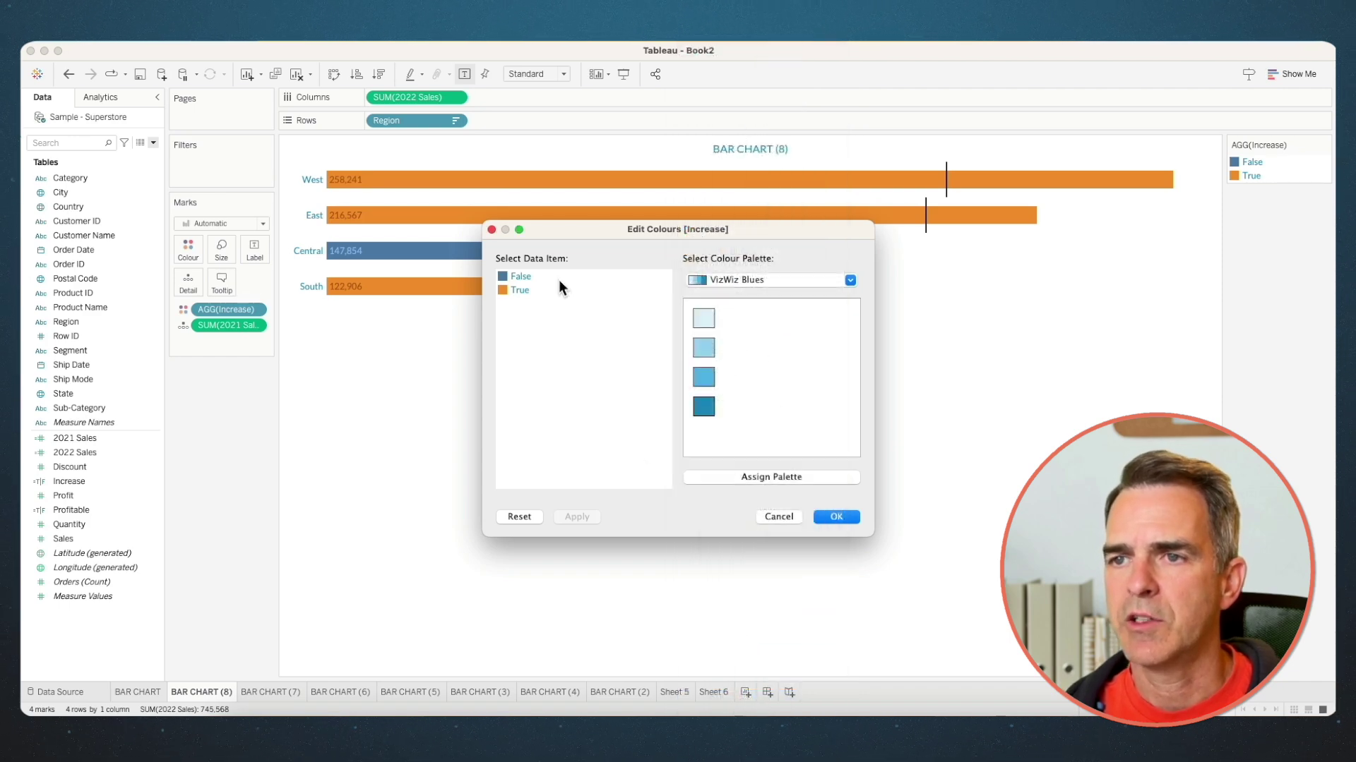
left_click(510, 290)
left_click(702, 404)
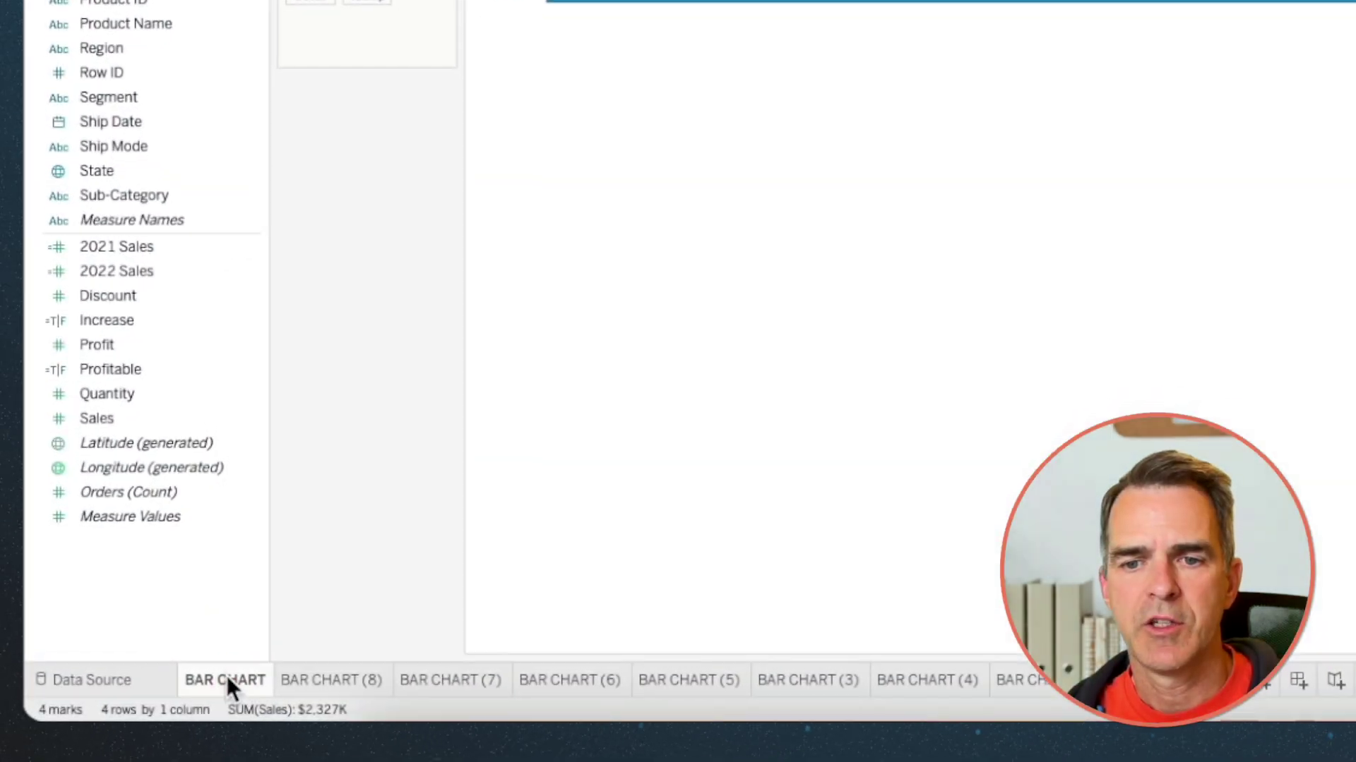
Duplicate the BAR CHART sheet and apply a Percent of Total quick table calculation to SUM(Sales) in the copy.
right_click(227, 679)
left_click(299, 459)
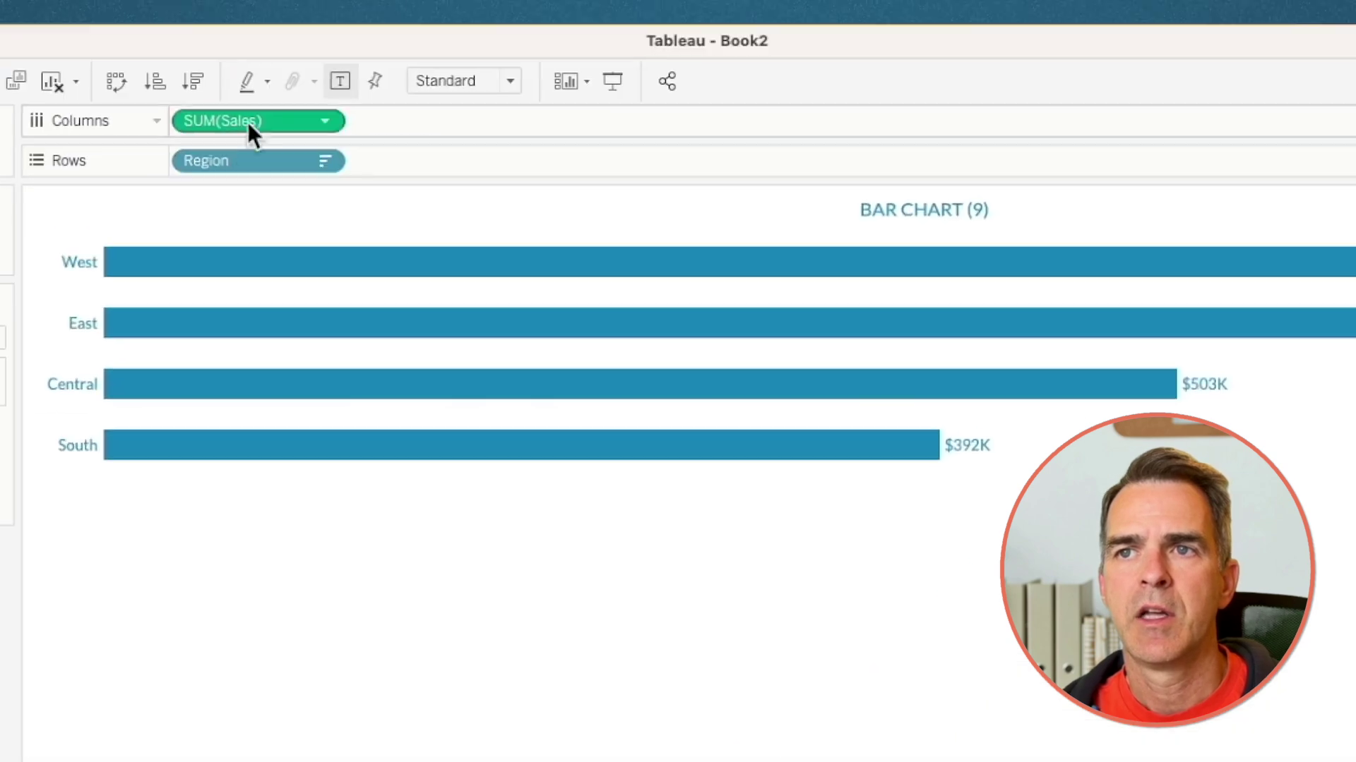
mouse_move(356, 509)
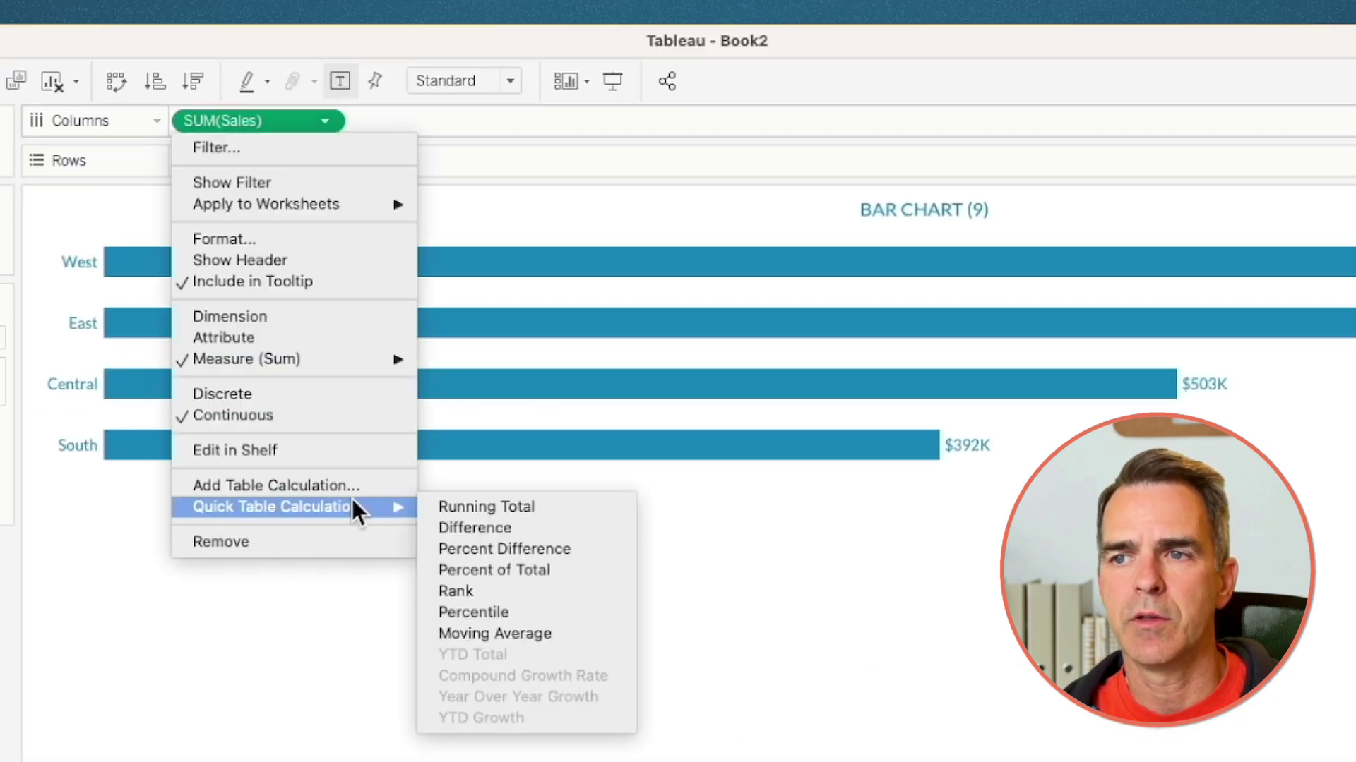
left_click(479, 570)
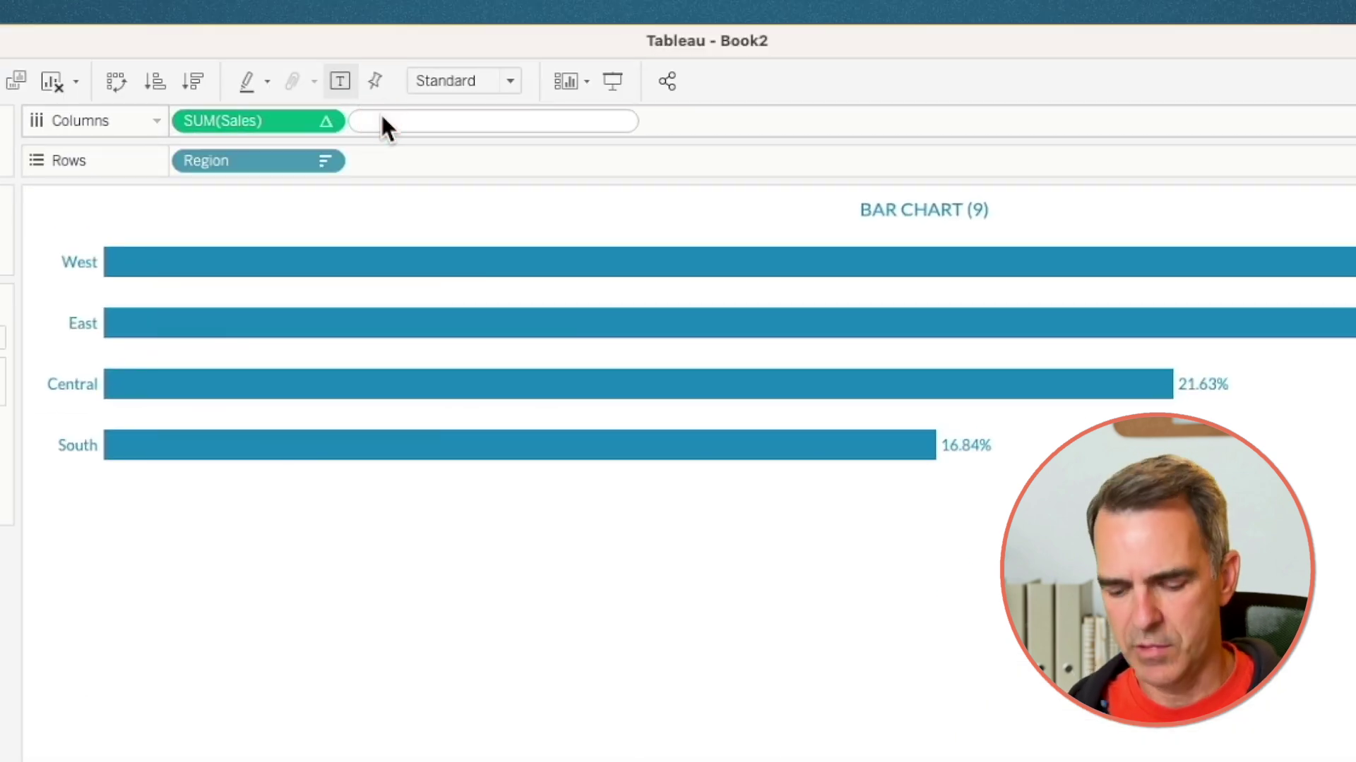
Add AVG(1) to Columns as a dual axis with SUM(Sales) and set the mark type to Bar for all marks.
type("AVG(1)")
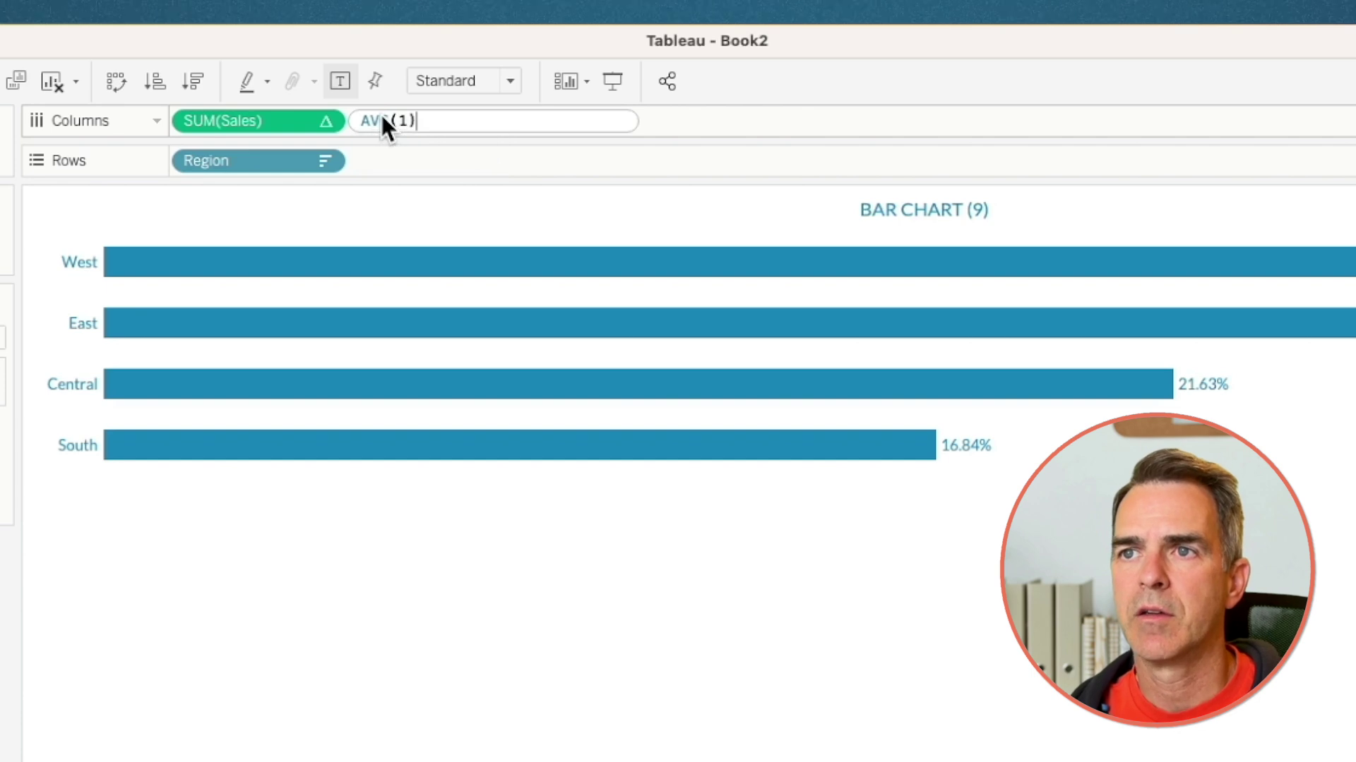
key("Return")
left_click_drag(435, 118, 393, 233)
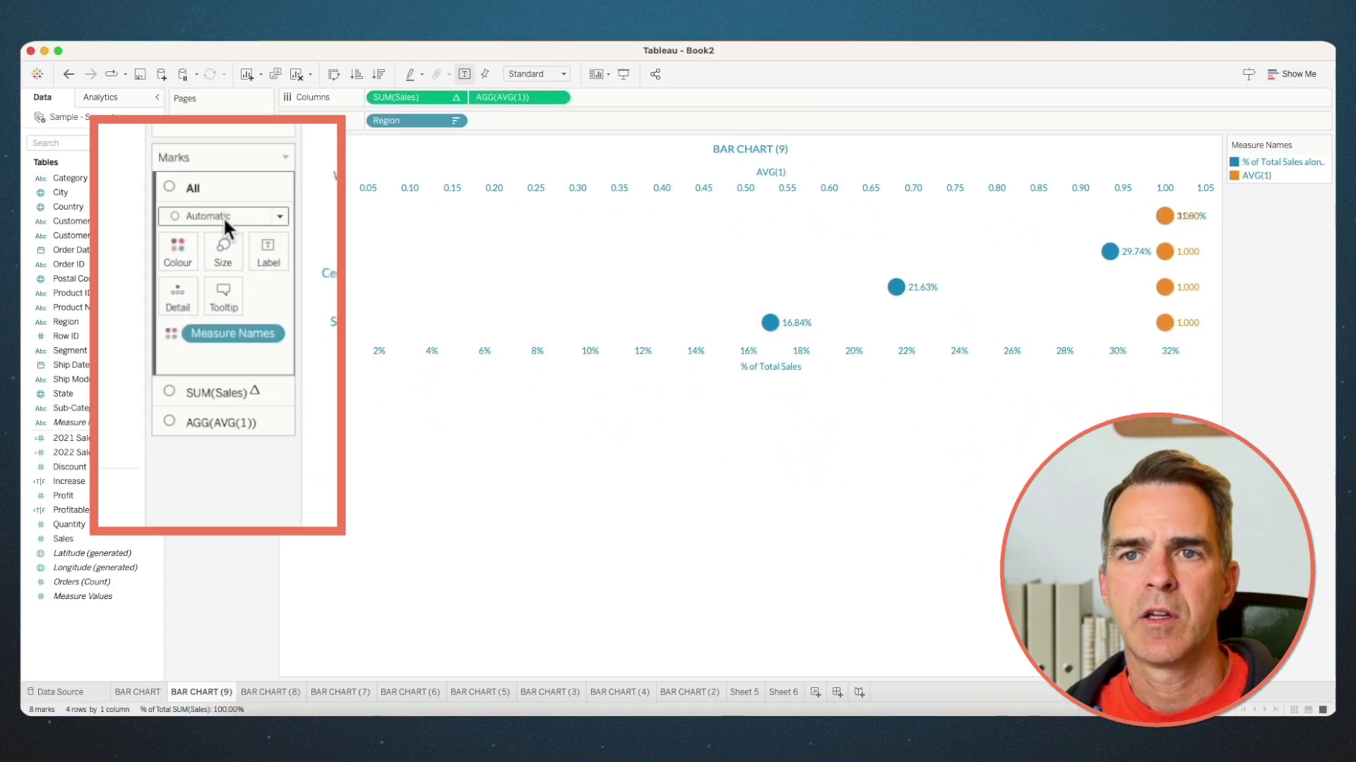
left_click(223, 216)
left_click(209, 252)
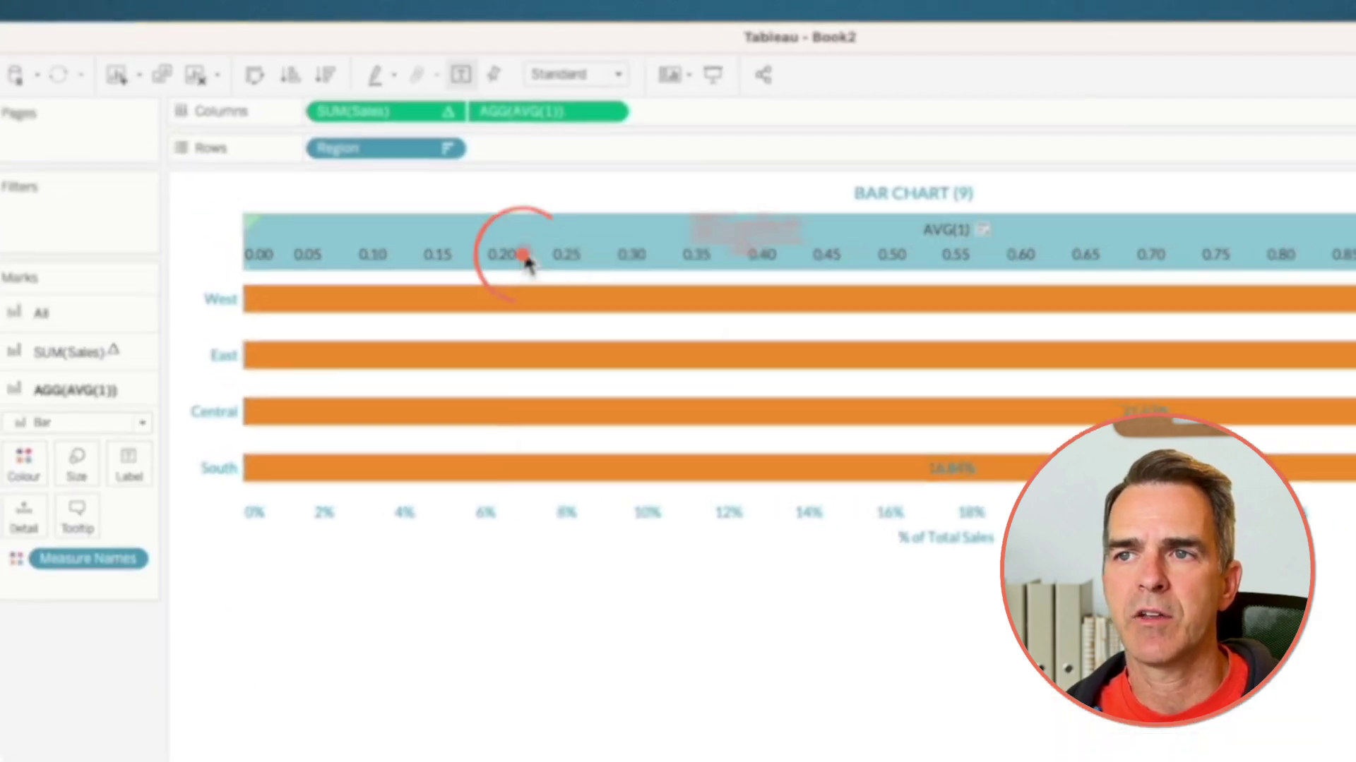
Synchronise the AVG(1) axis with the % of Total Sales axis and move the AVG(1) marks to the back.
right_click(492, 187)
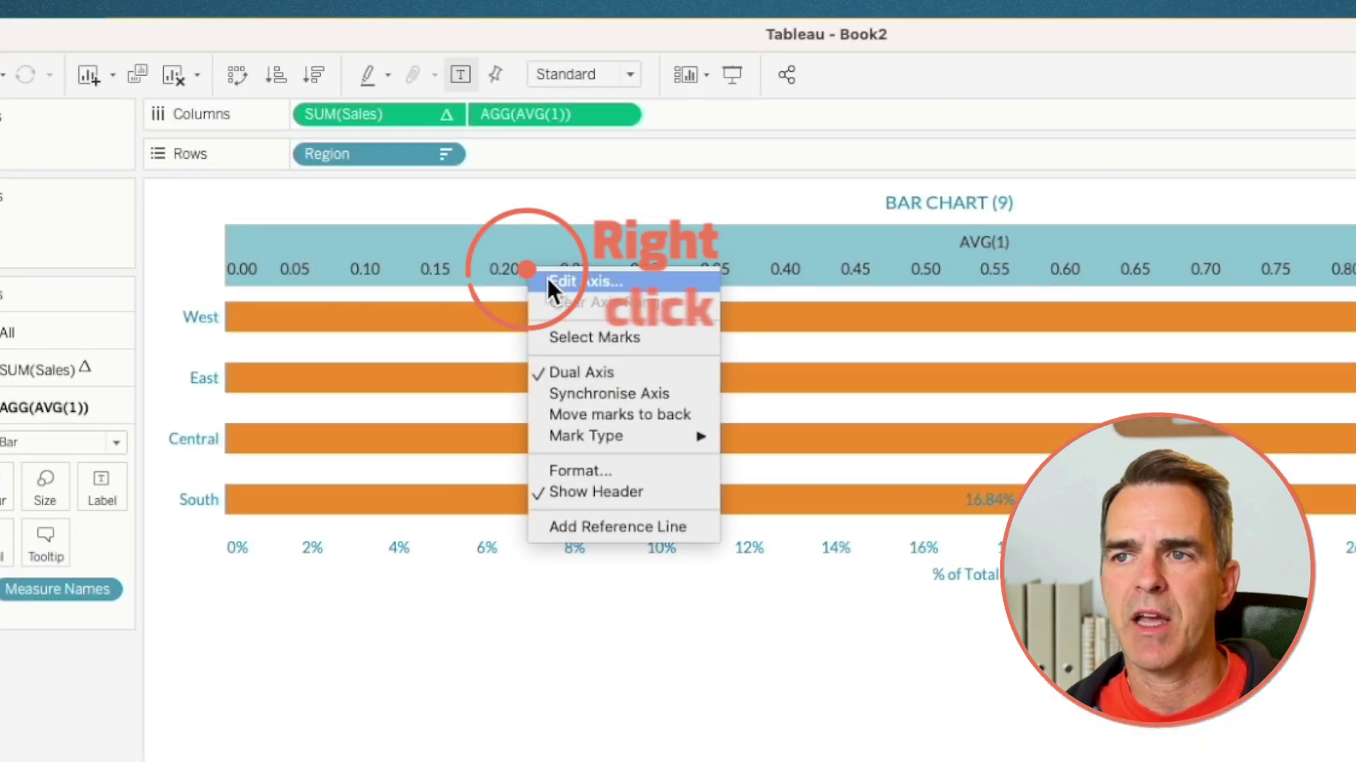
left_click(586, 392)
right_click(537, 267)
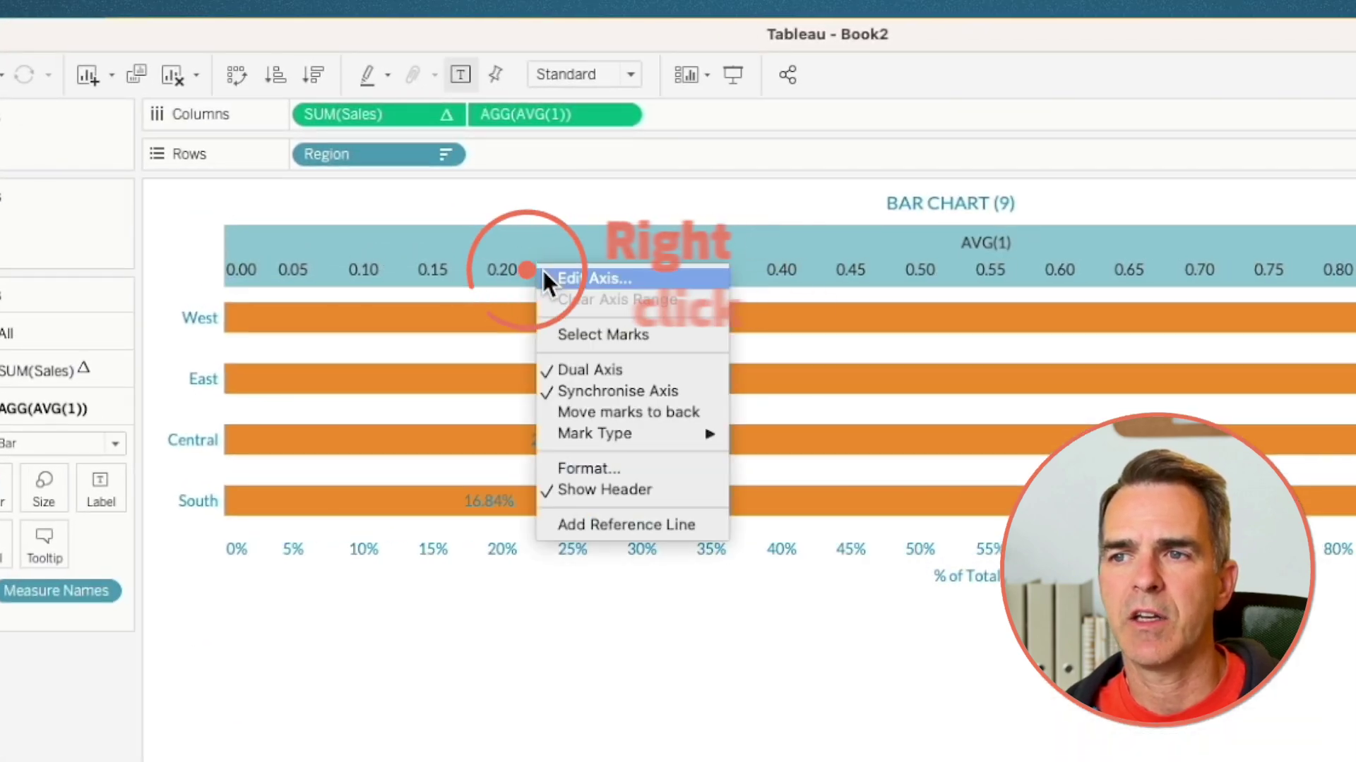
left_click(591, 411)
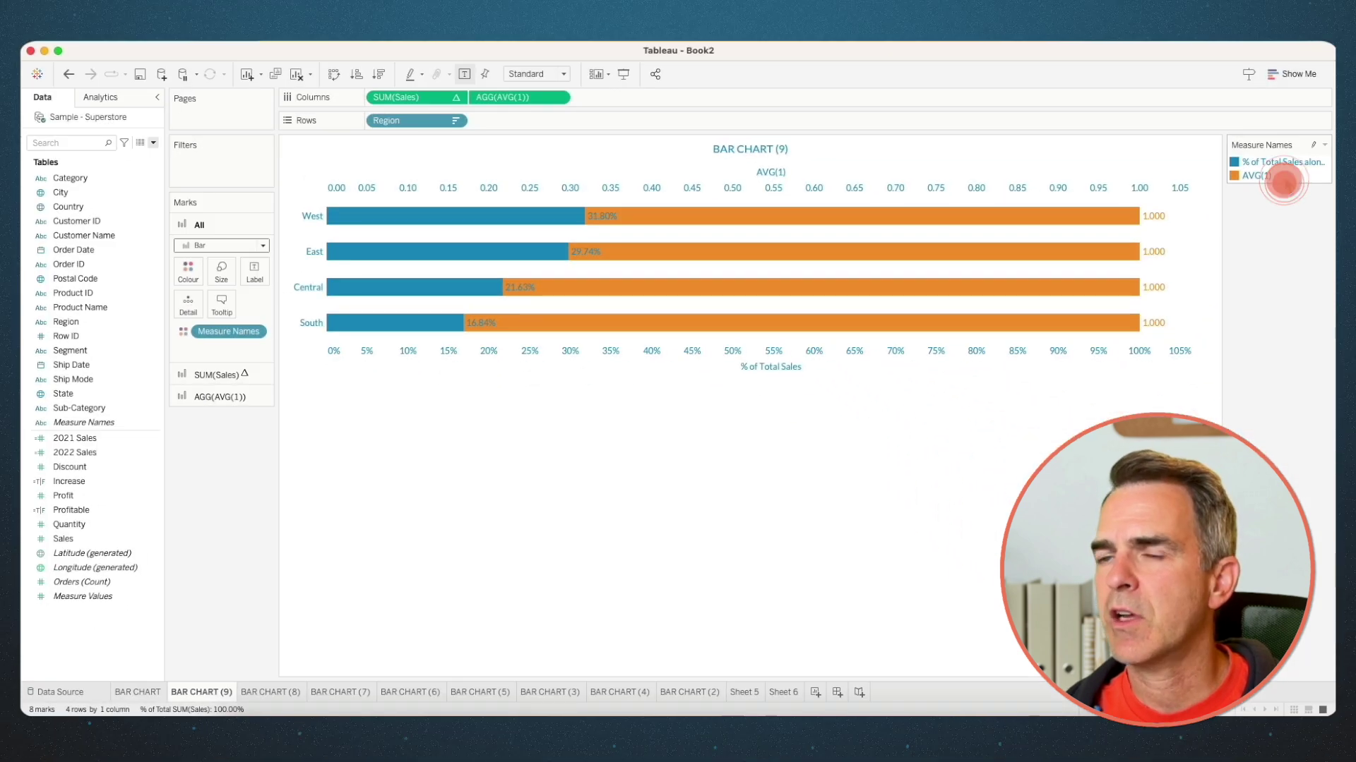
Colour the measures from the VizWiz Blues palette, assigning the darkest shade to % of Total Sales and the lightest to AVG(1).
double_click(1284, 182)
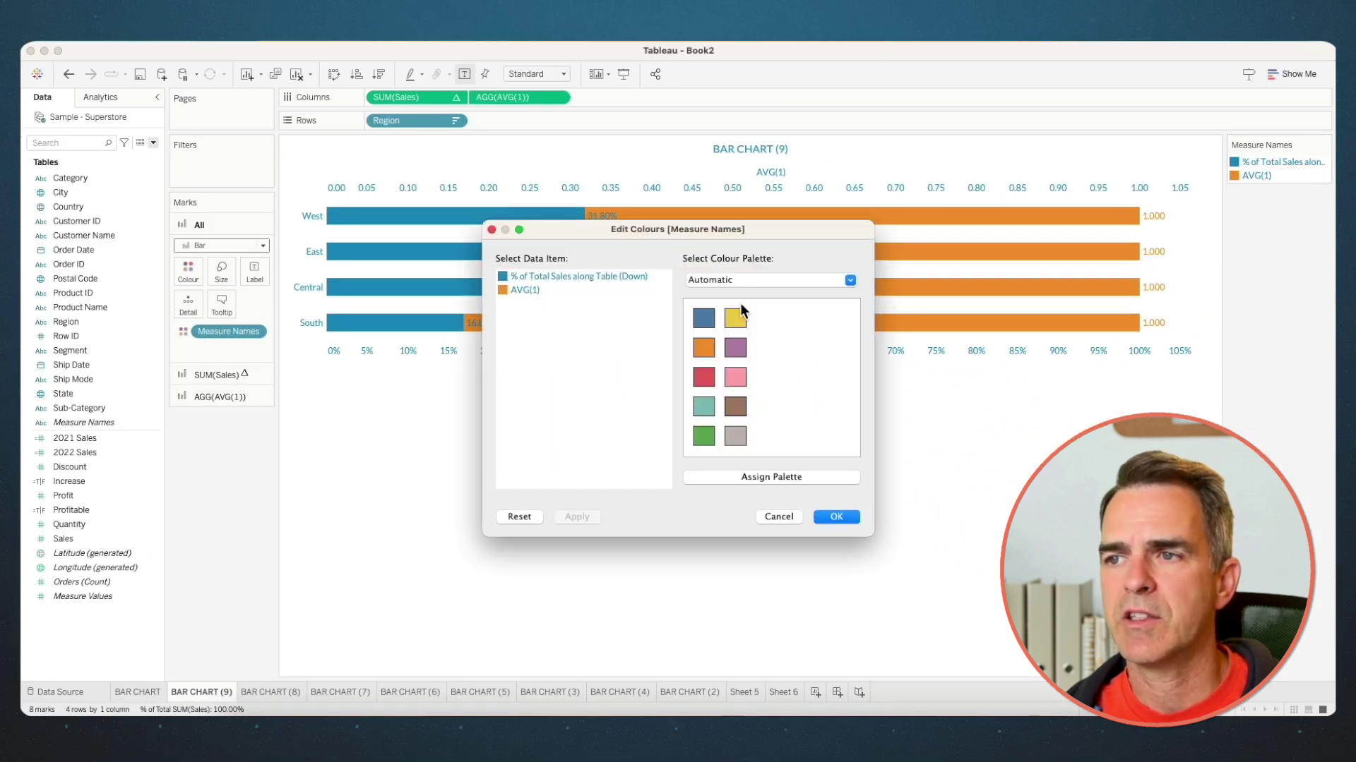
left_click(733, 279)
scroll(761, 501, "down", 5)
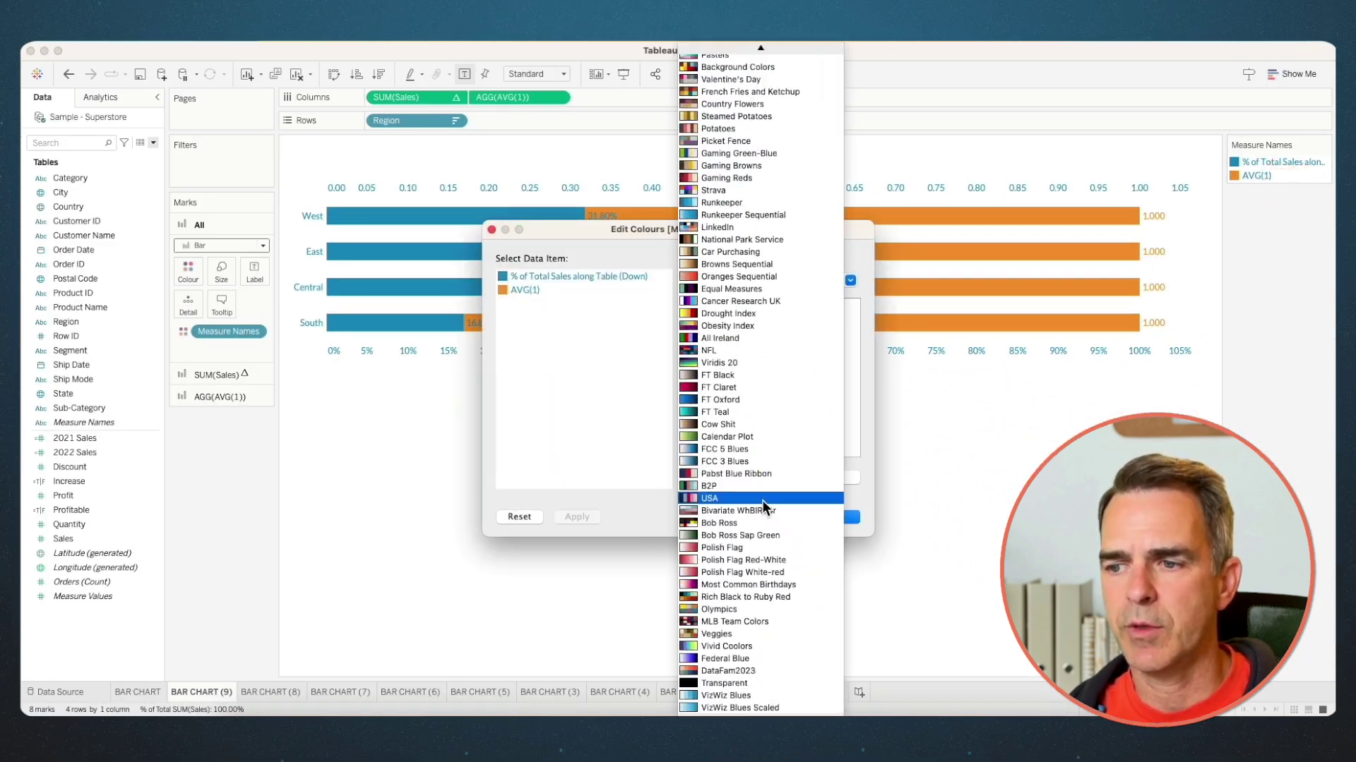
left_click(747, 698)
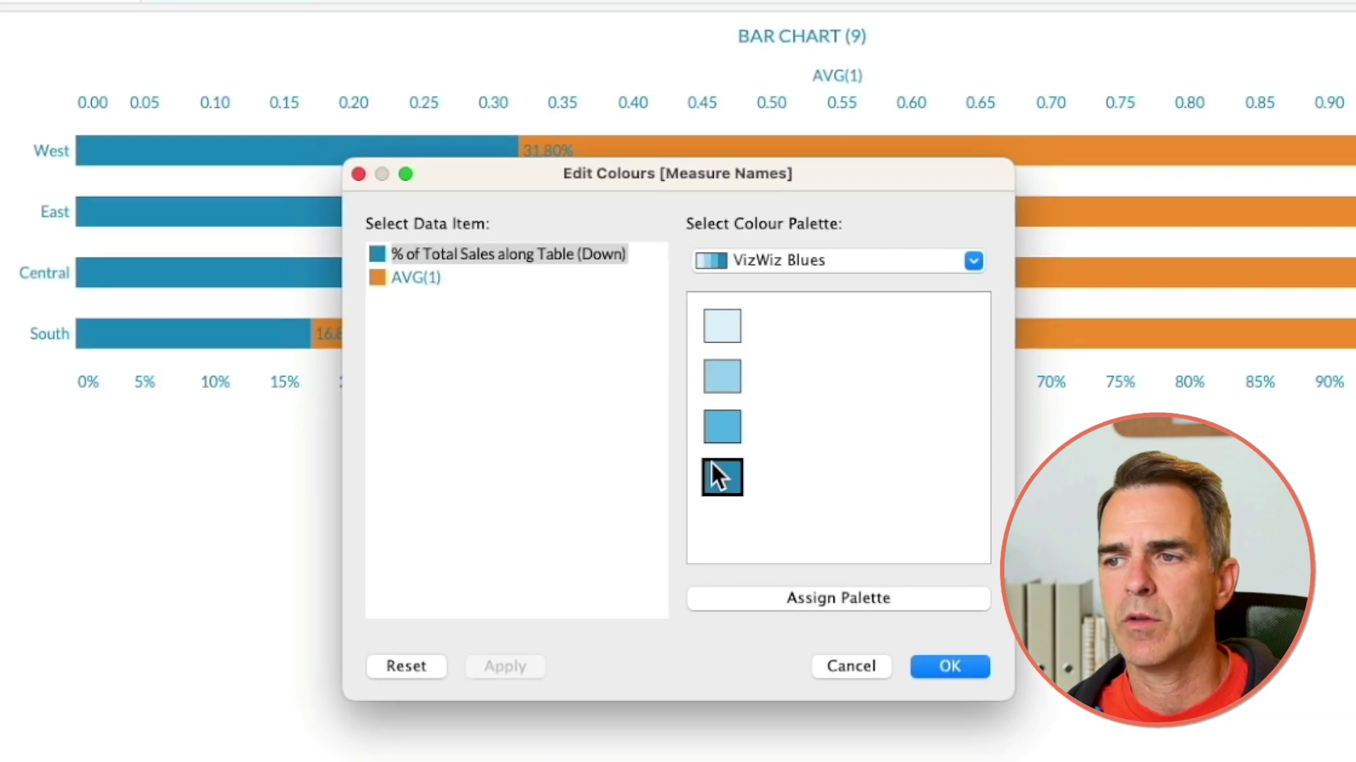
left_click(436, 278)
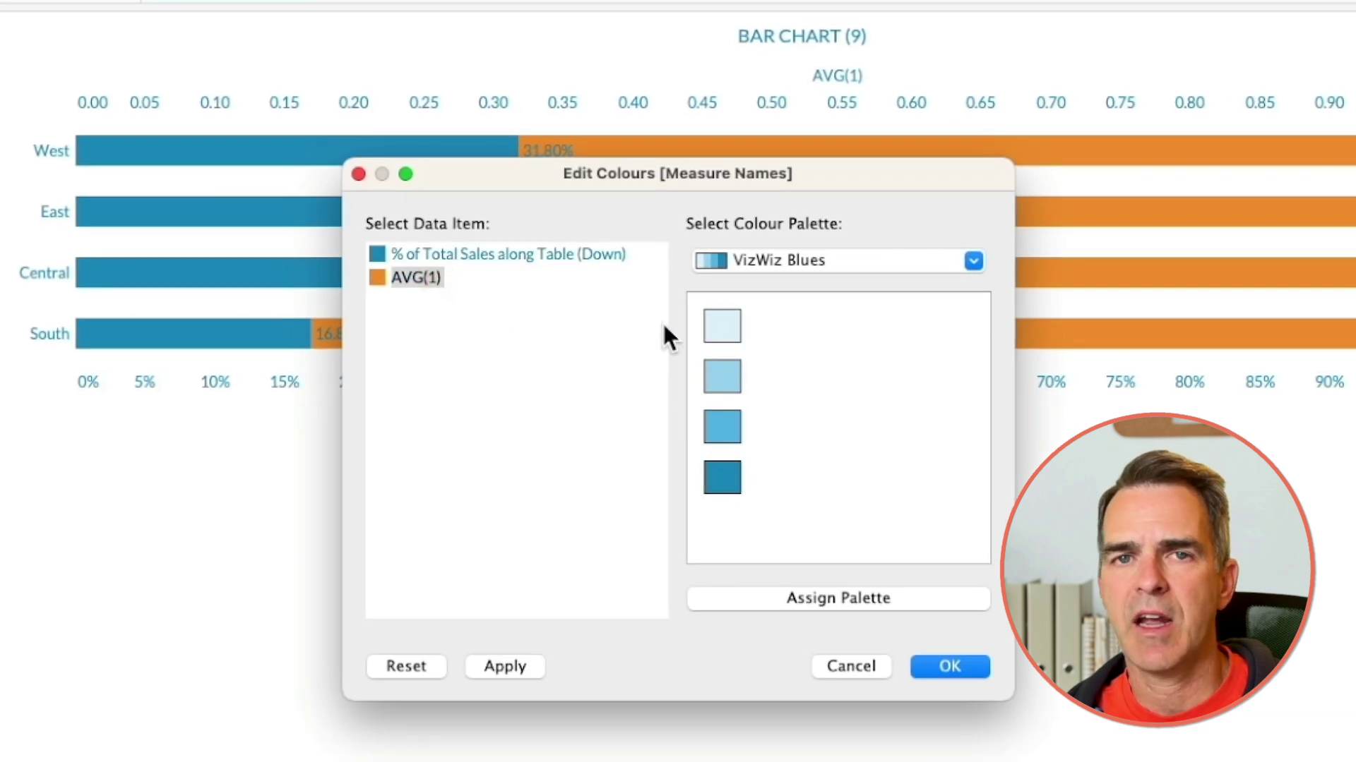
left_click(953, 670)
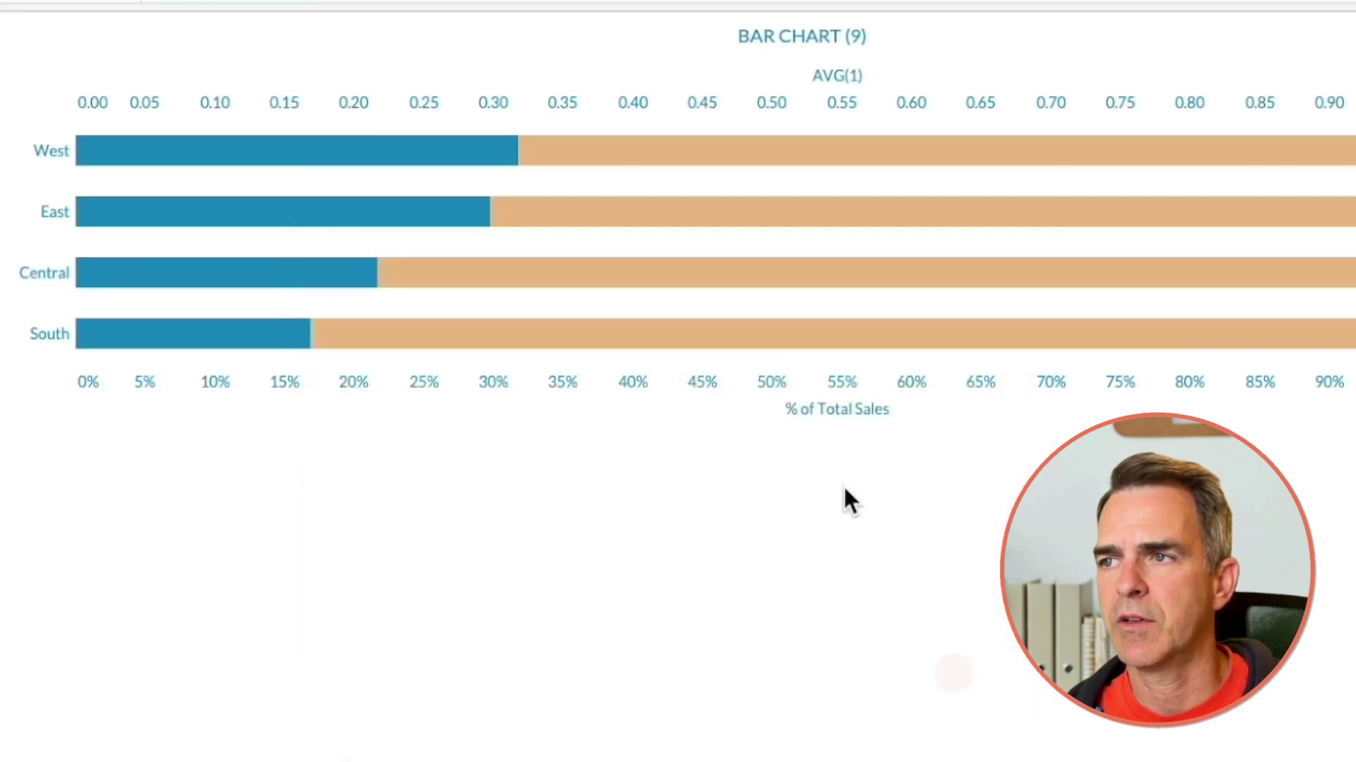
Hide the AVG(1) axis header and turn off the mark labels for the AVG(1) bars.
right_click(528, 111)
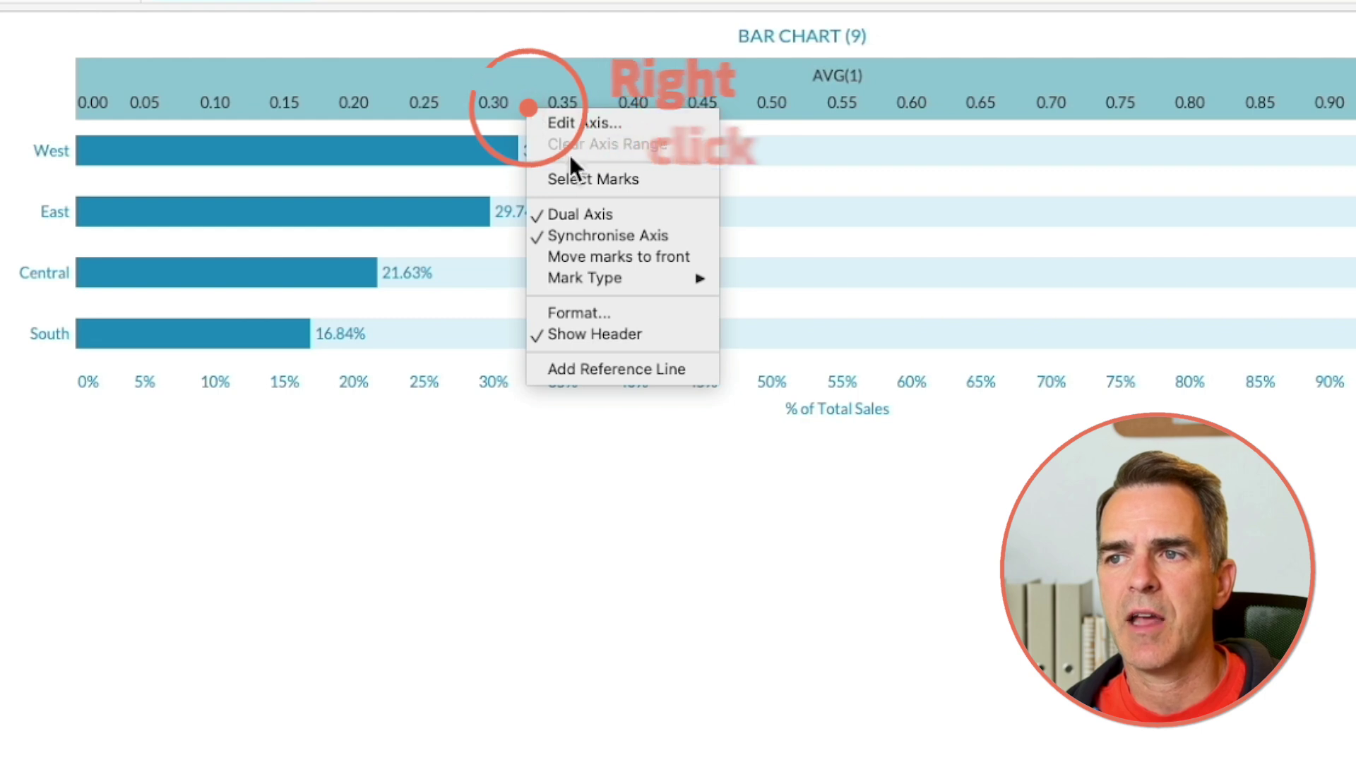
left_click(591, 332)
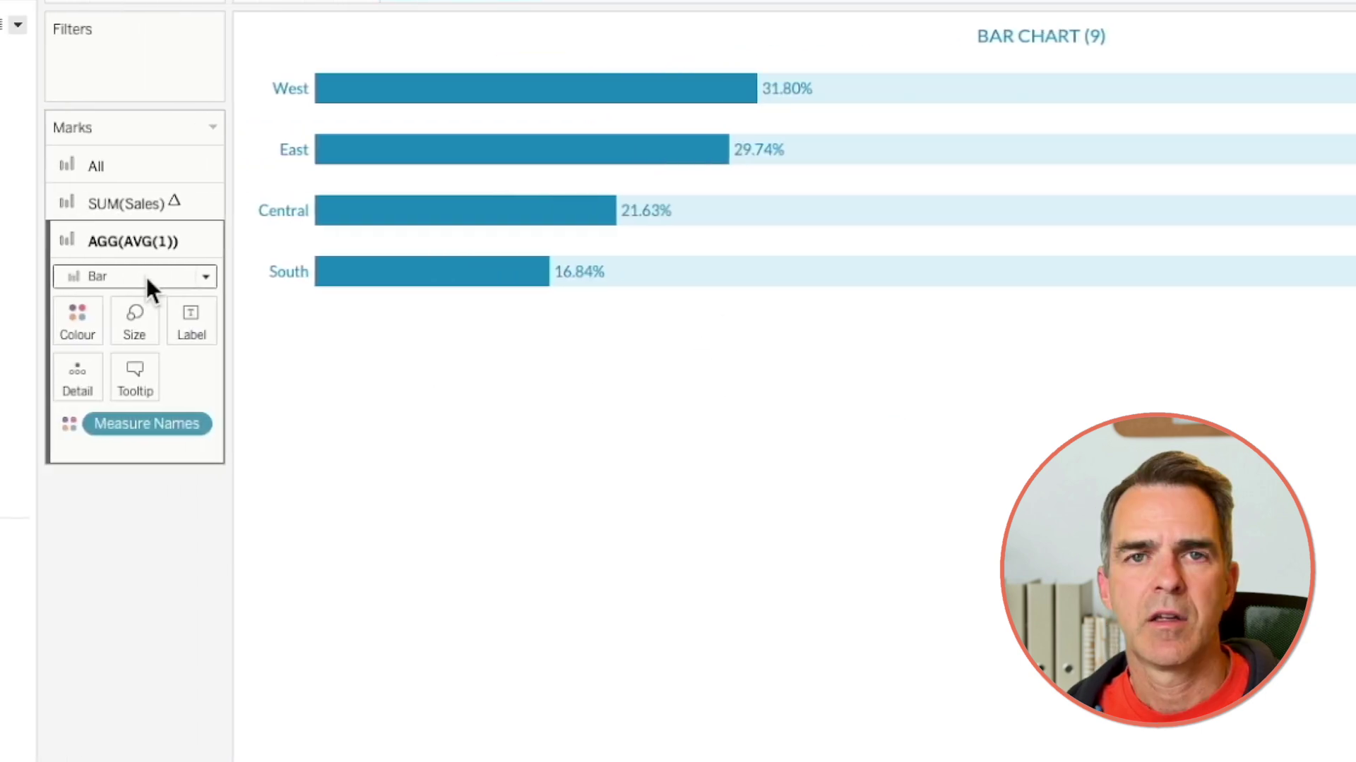
left_click(185, 331)
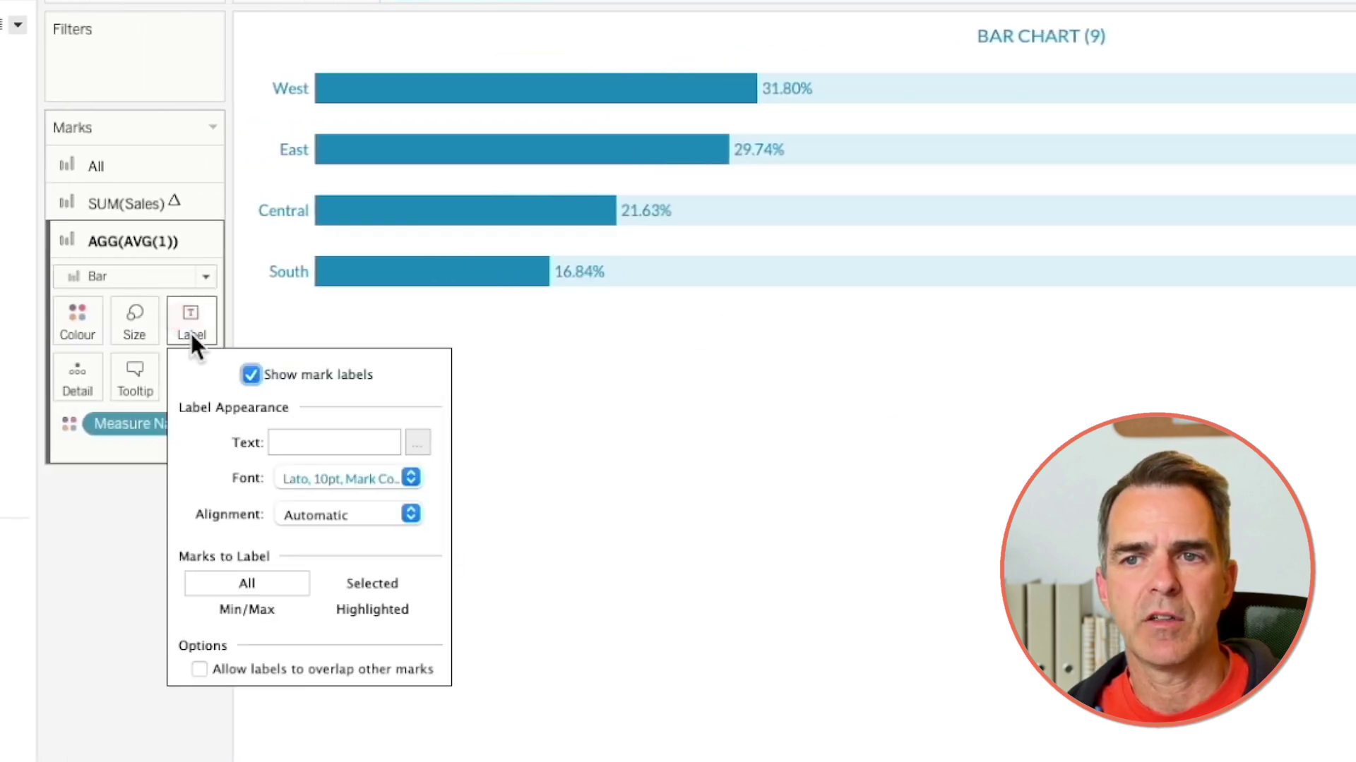
left_click(252, 372)
left_click(785, 421)
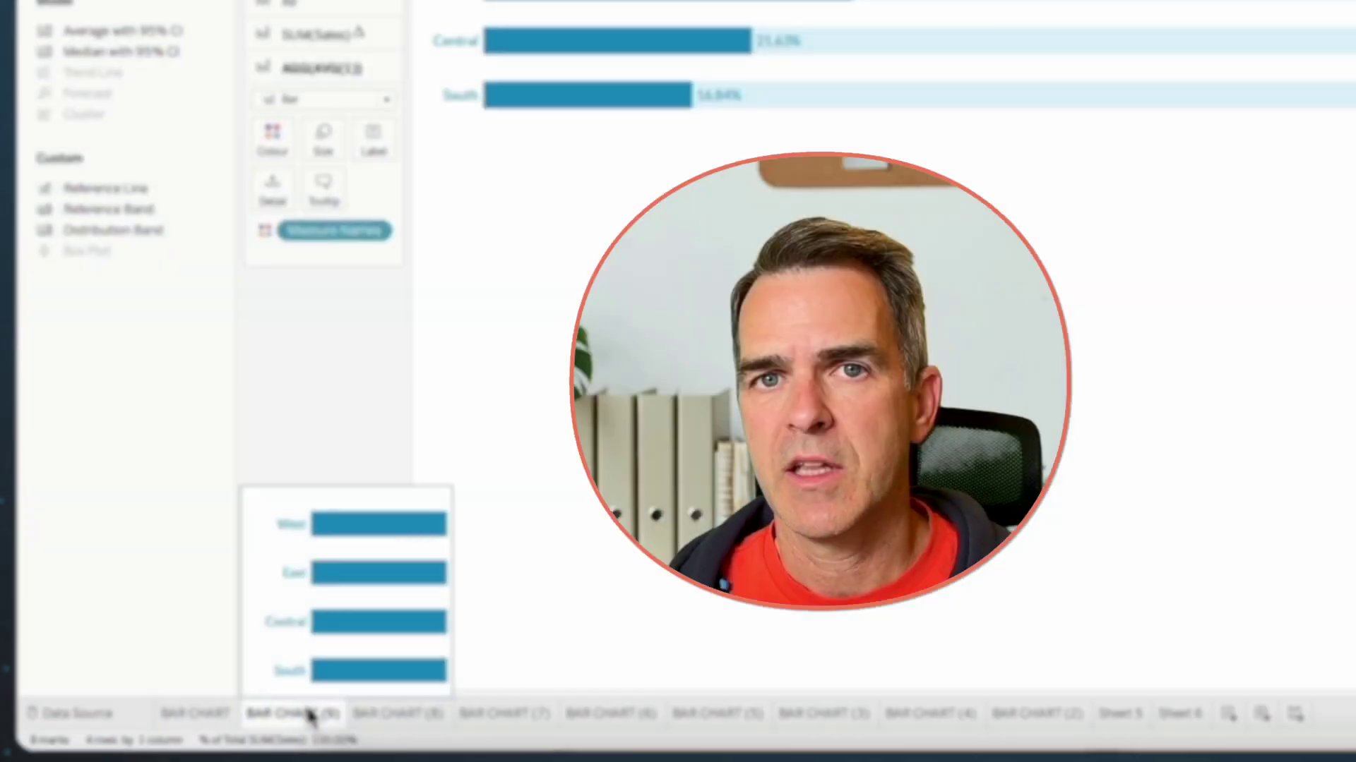
Duplicate the BAR CHART (9) sheet and add a distribution band for AVG(1) across the entire table in the copy.
right_click(312, 714)
left_click(414, 502)
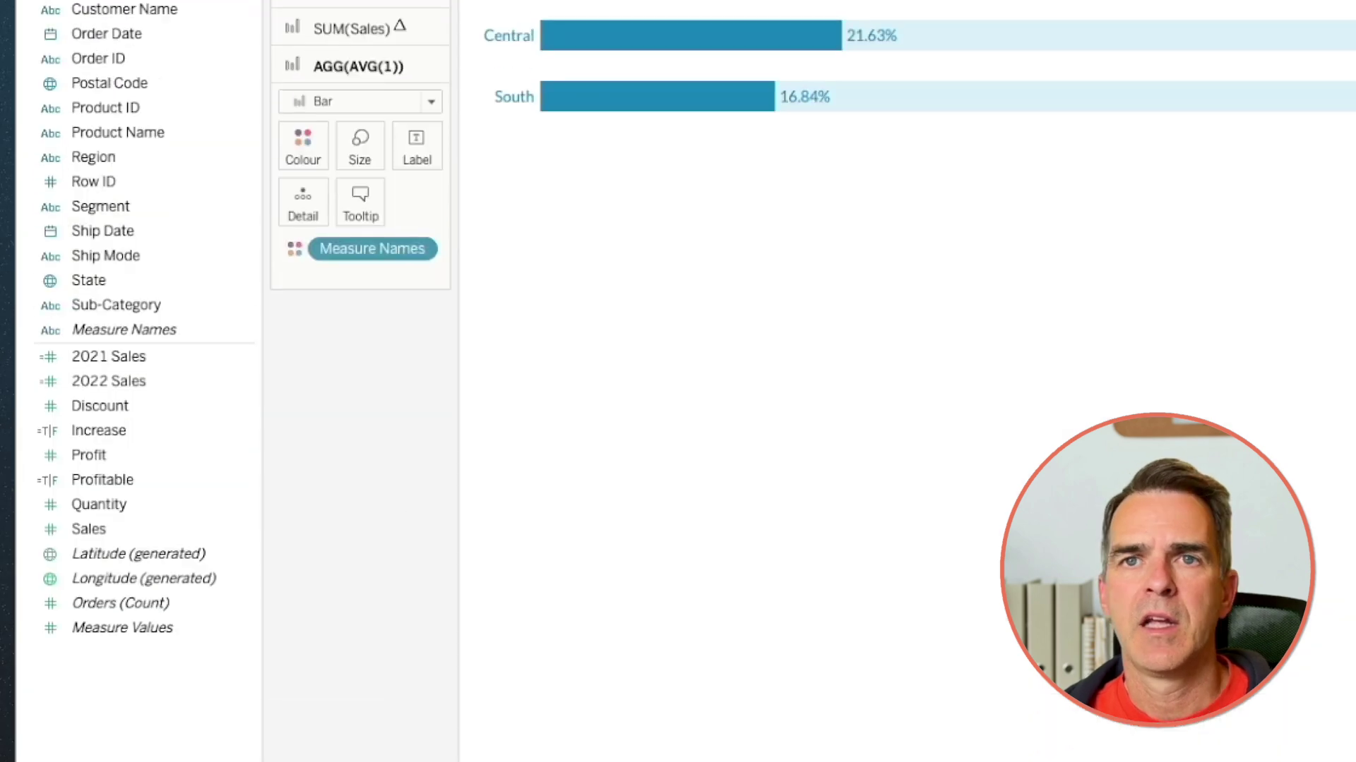
left_click(152, 129)
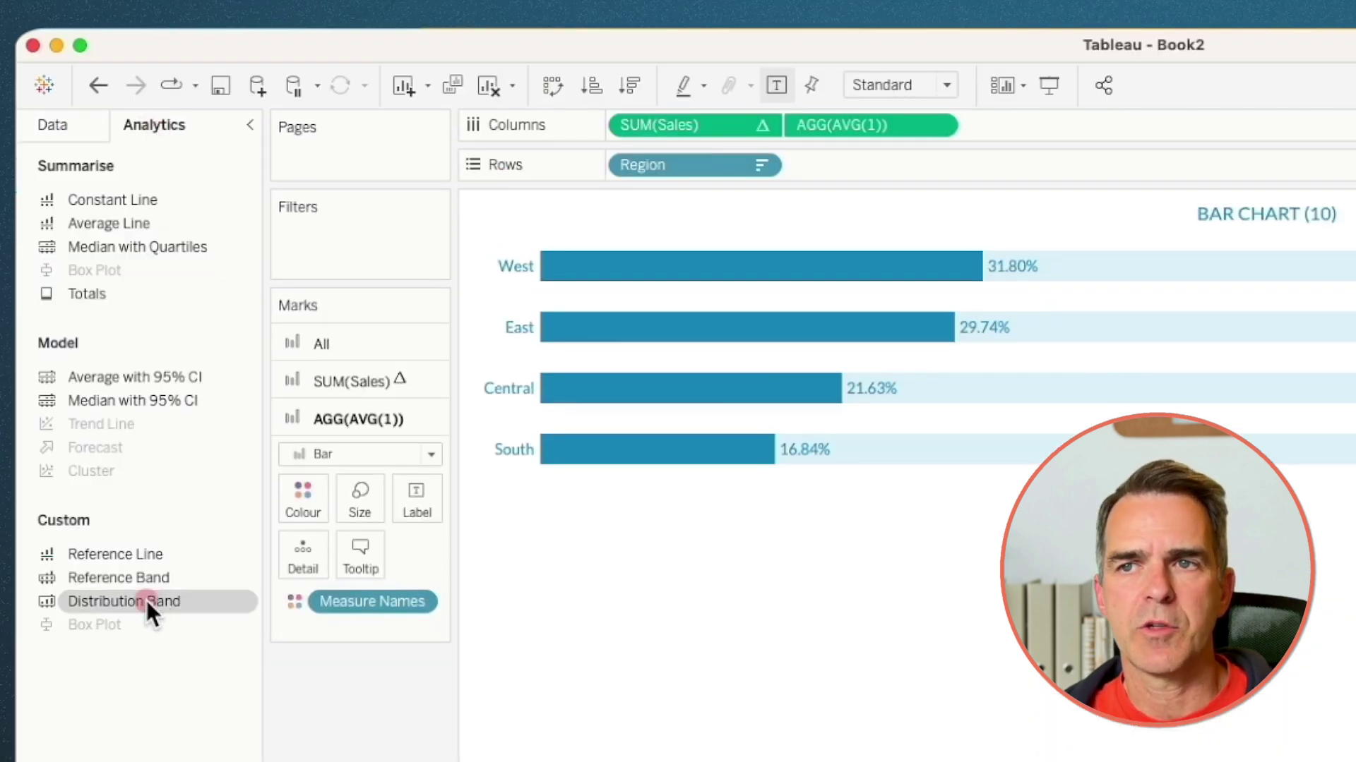
left_click_drag(146, 600, 679, 390)
left_click(946, 432)
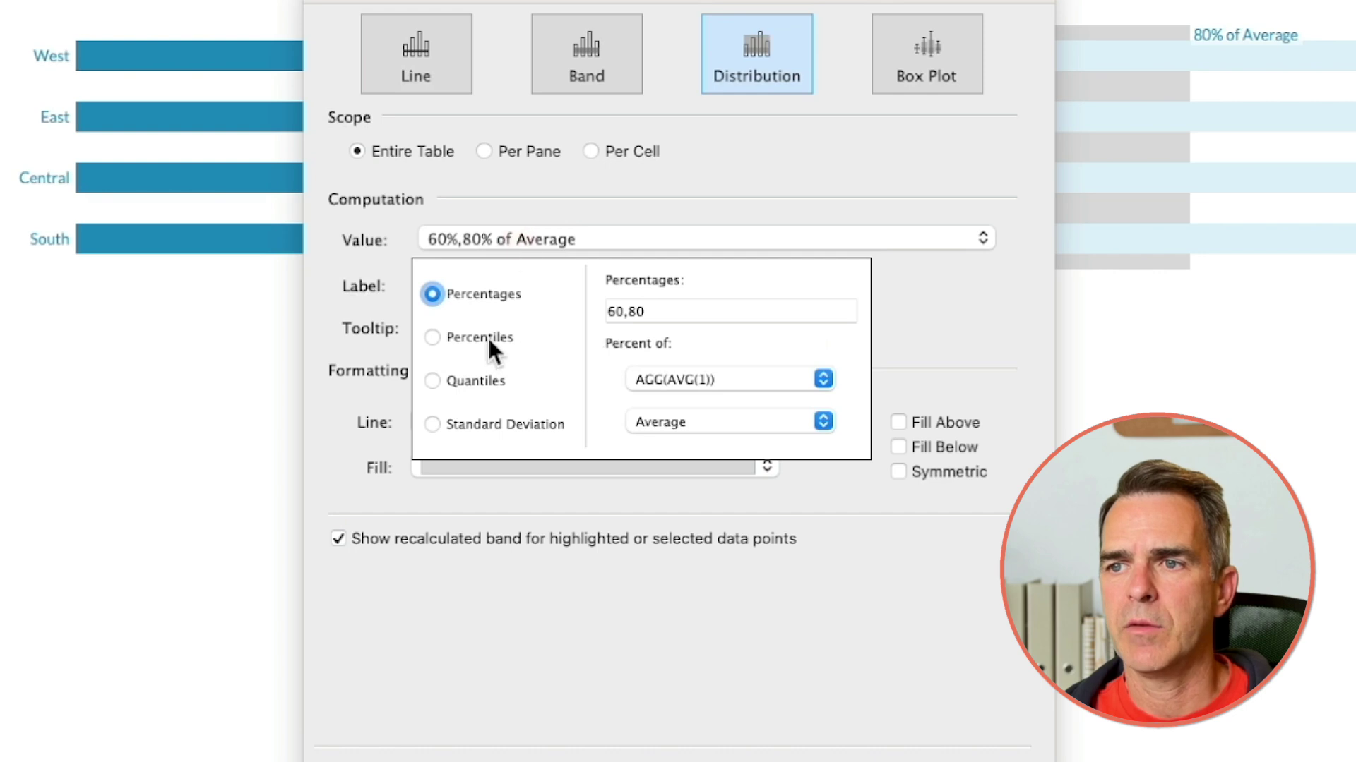
Set the distribution band to percentages 25, 50, 75 and 100 of the constant 1.
type("25")
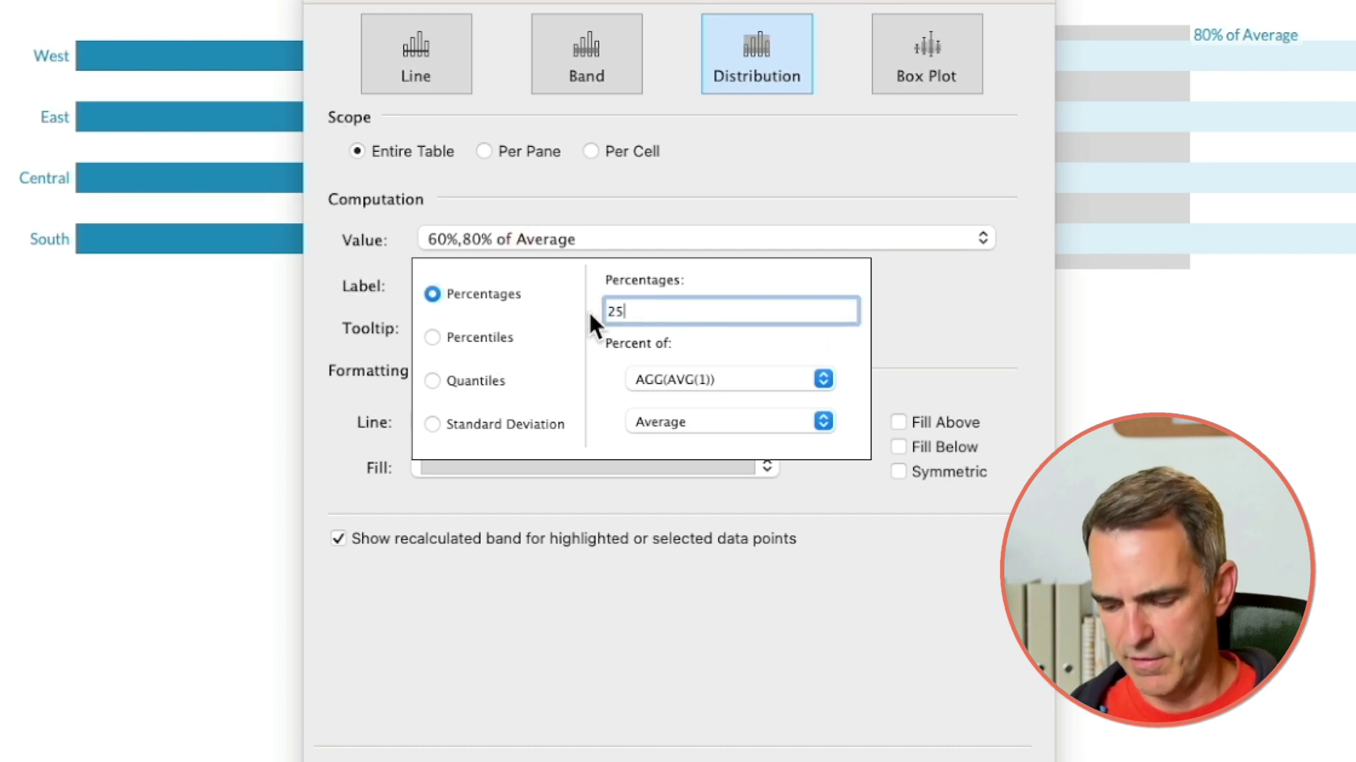
type(",50,75,")
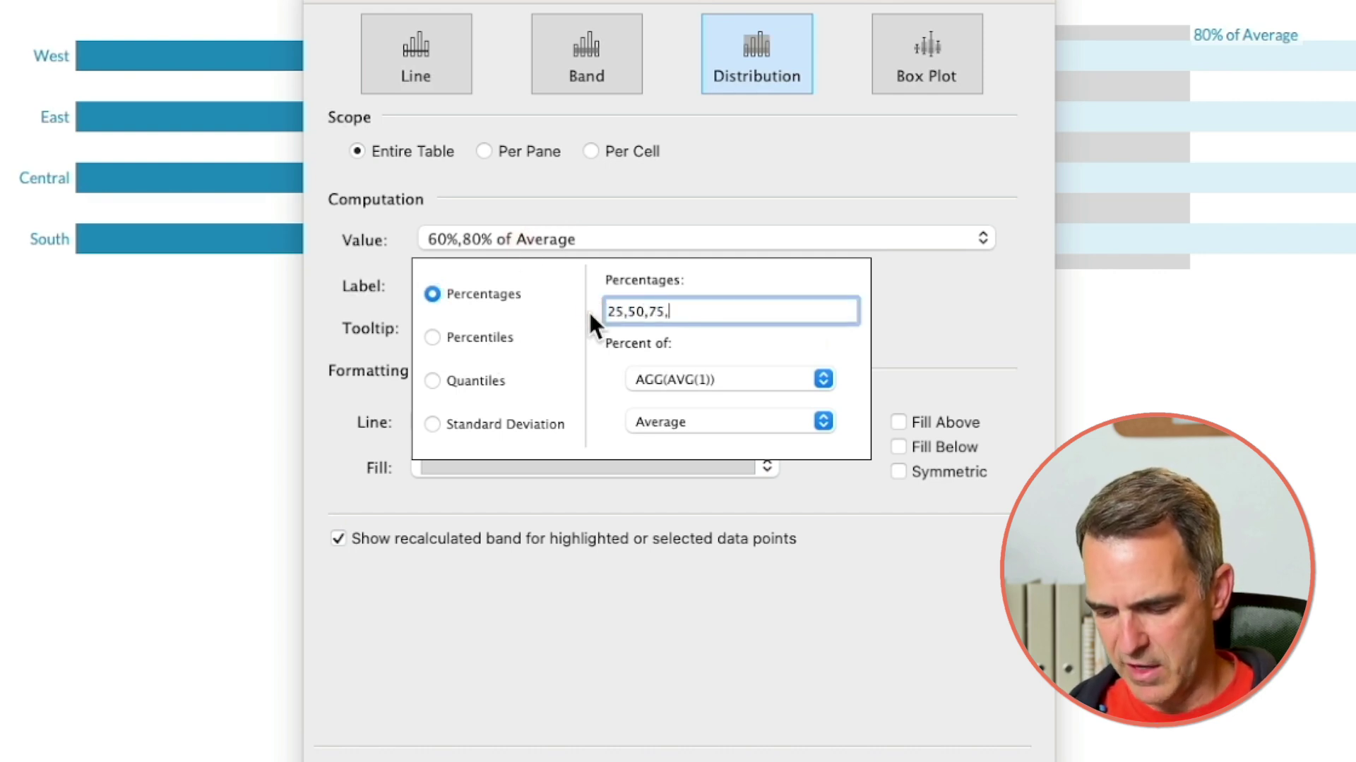
type("100")
left_click(664, 421)
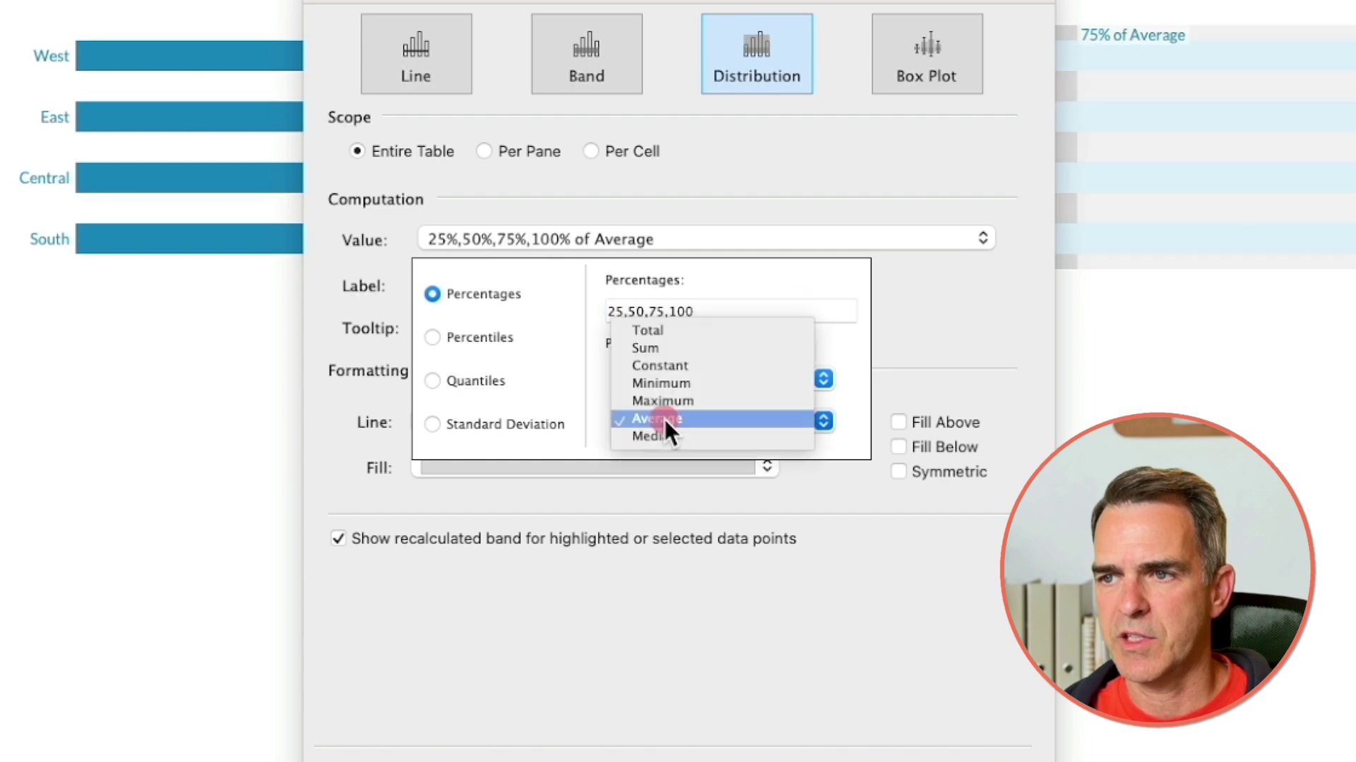
left_click(671, 365)
left_click(659, 375)
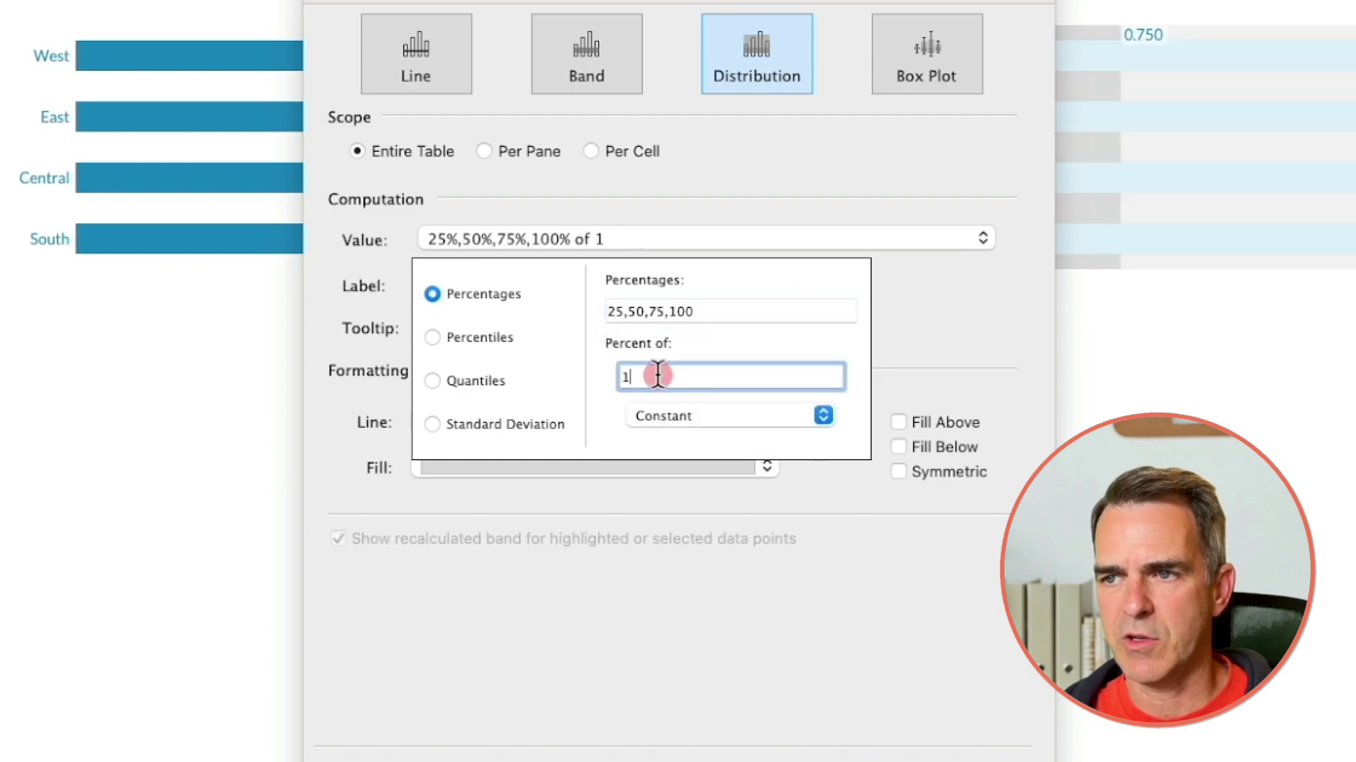
left_click(641, 550)
Set the distribution band's label to None and its line to a thicker solid white.
left_click(460, 283)
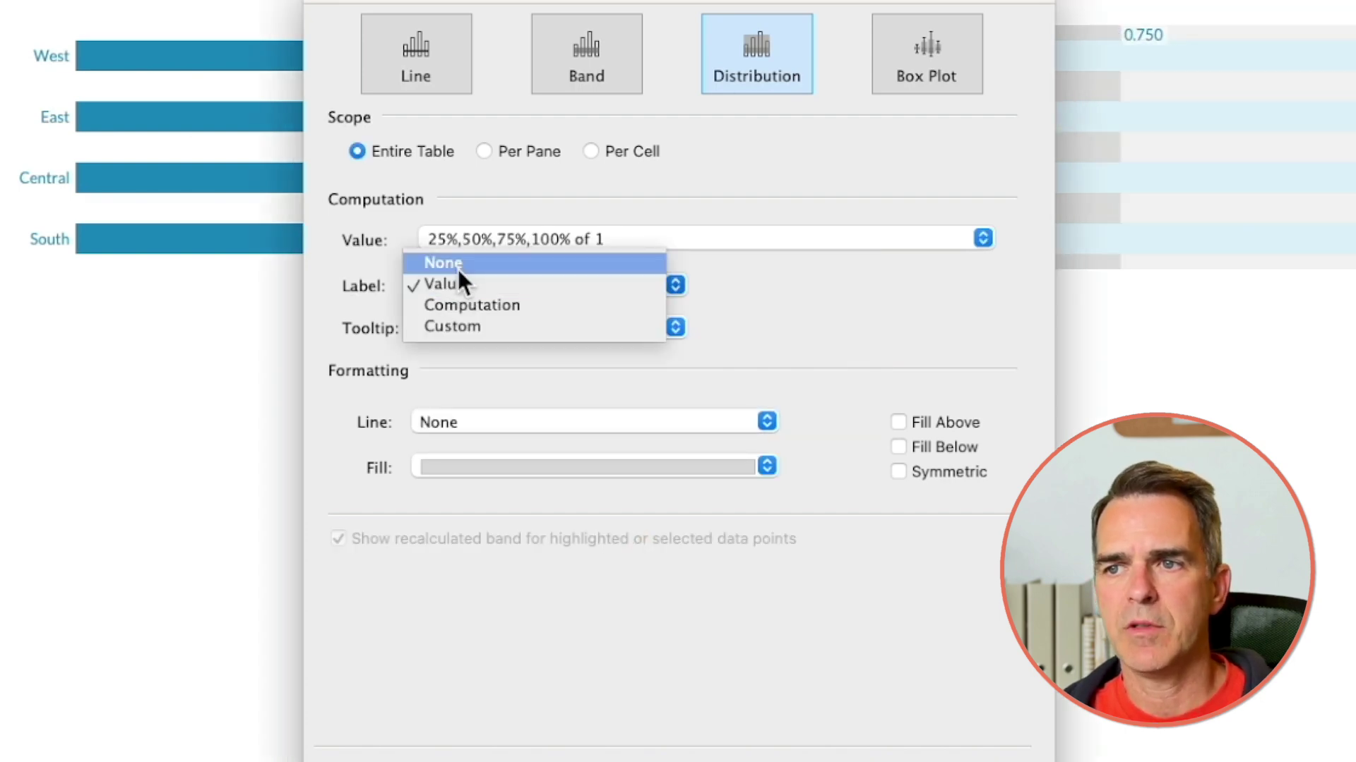
left_click(458, 264)
left_click(487, 421)
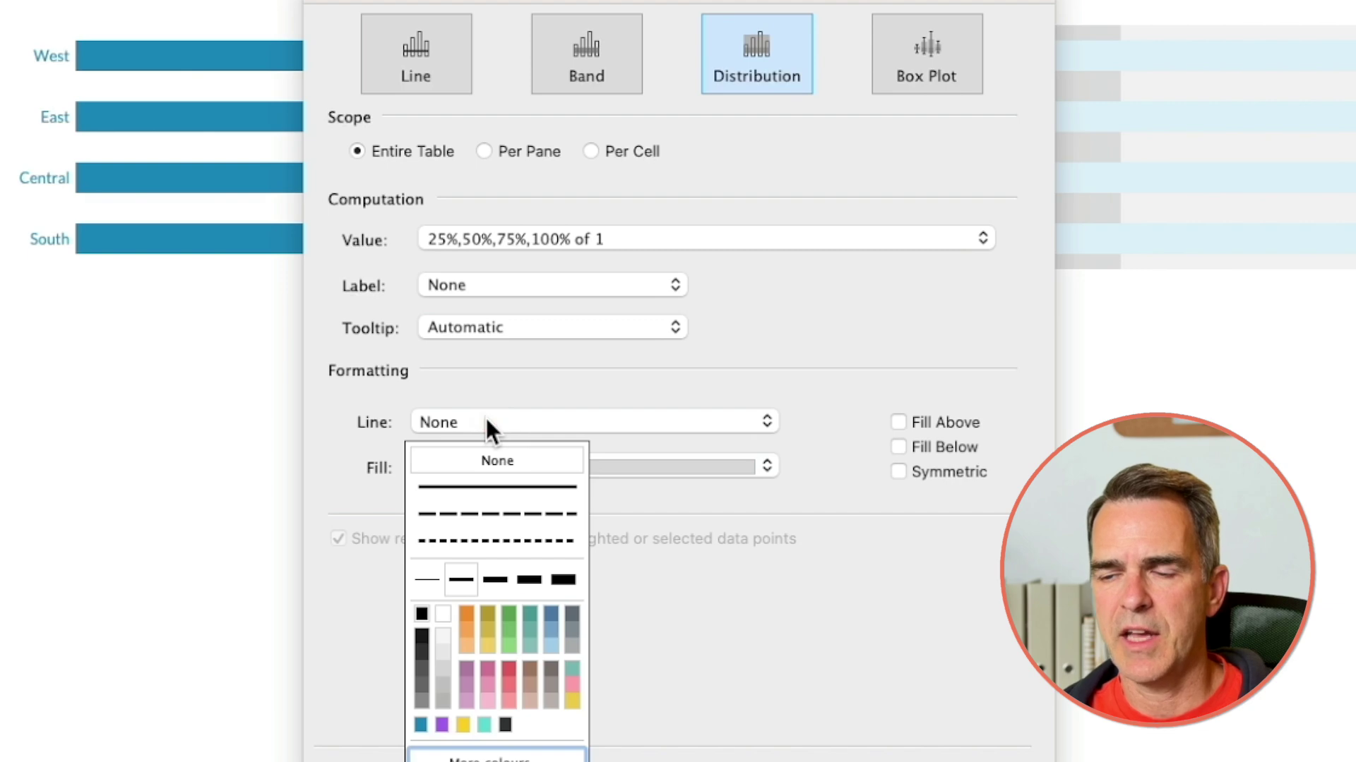
left_click(494, 519)
left_click(440, 552)
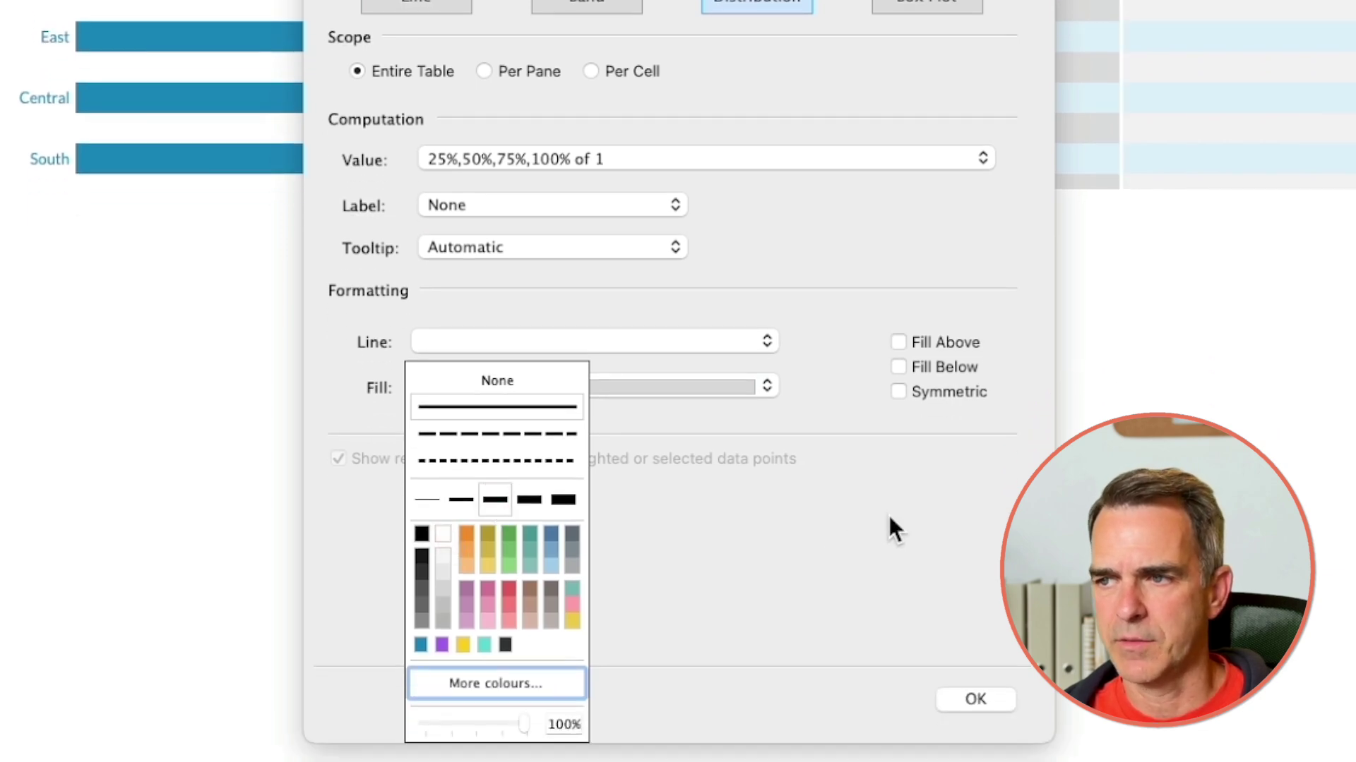
left_click(888, 537)
Set the distribution band's fill to None and accept its settings.
left_click(532, 387)
left_click(519, 429)
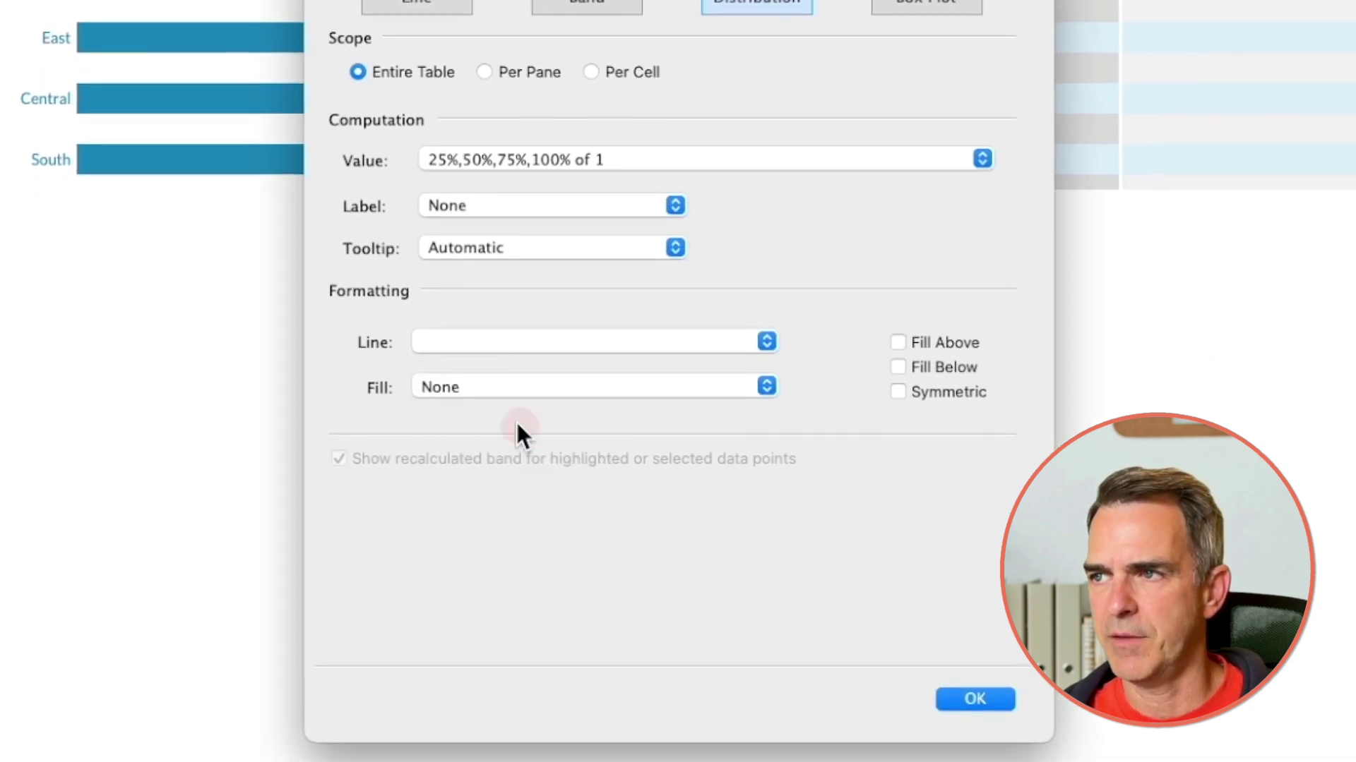
left_click(939, 679)
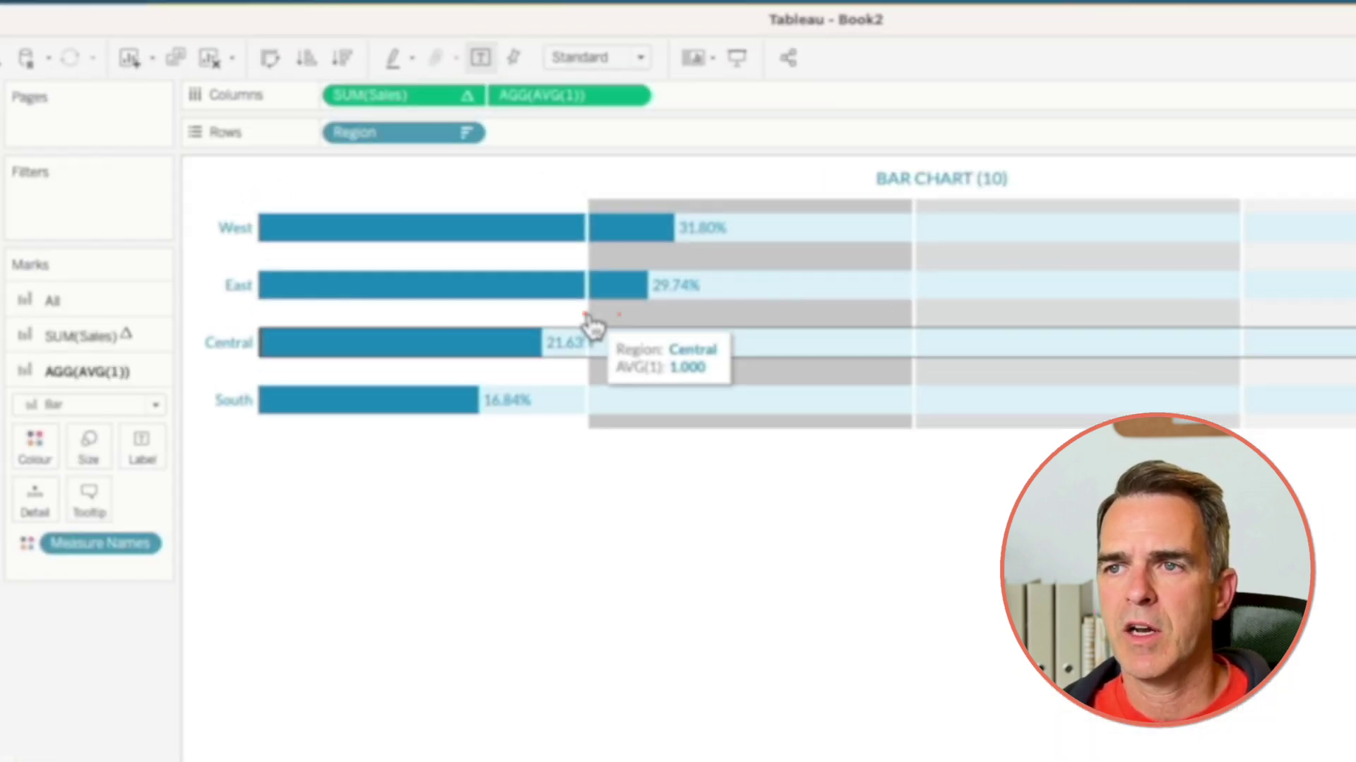
Format the reference distribution on the chart with No Fill.
right_click(532, 234)
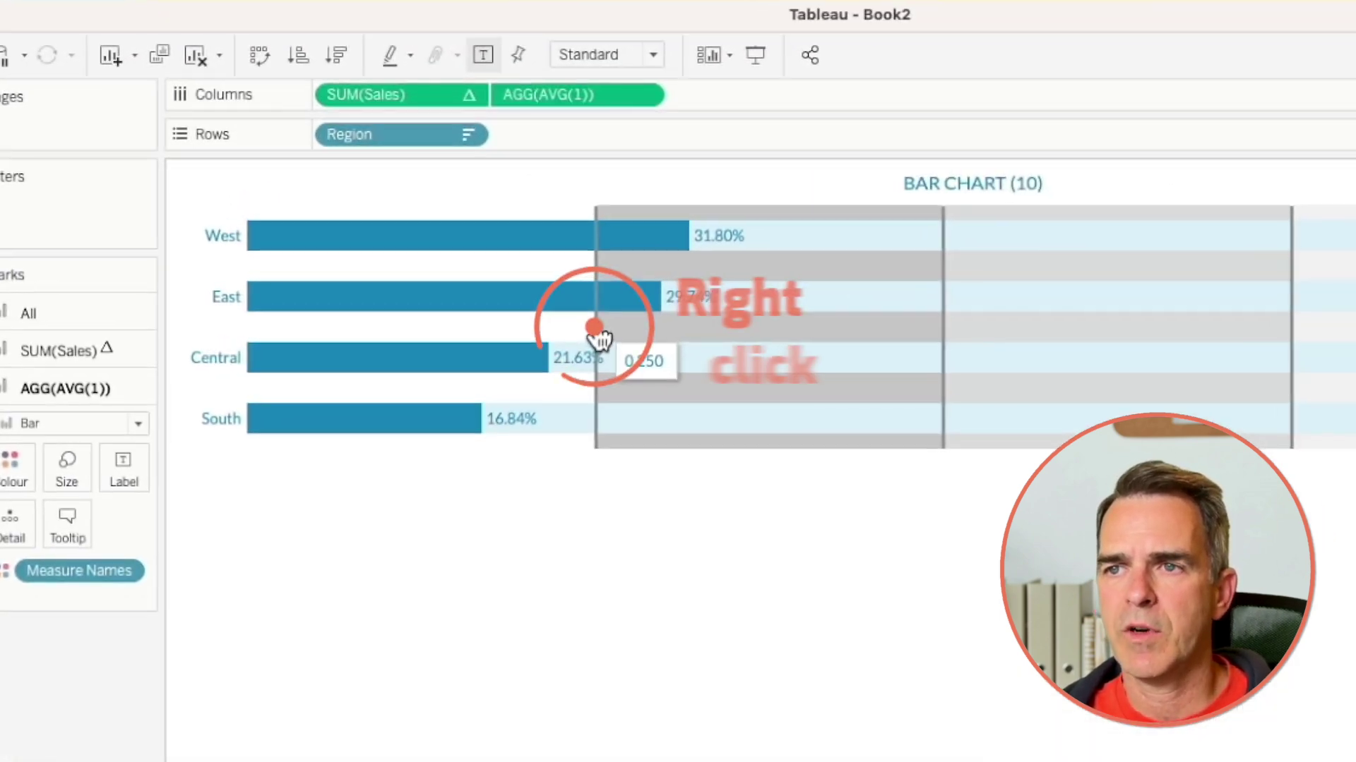
left_click(624, 354)
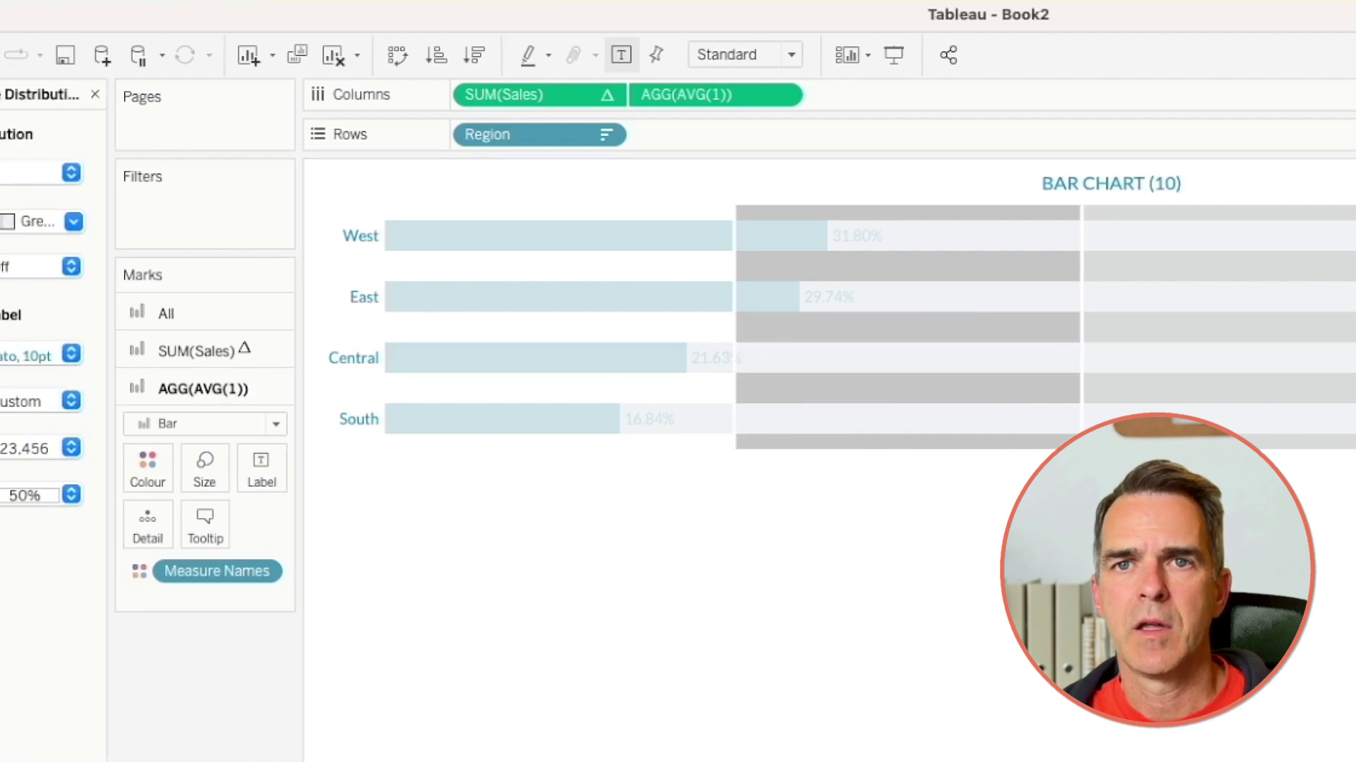
left_click(38, 222)
scroll(35, 226, "up", 6)
left_click(22, 11)
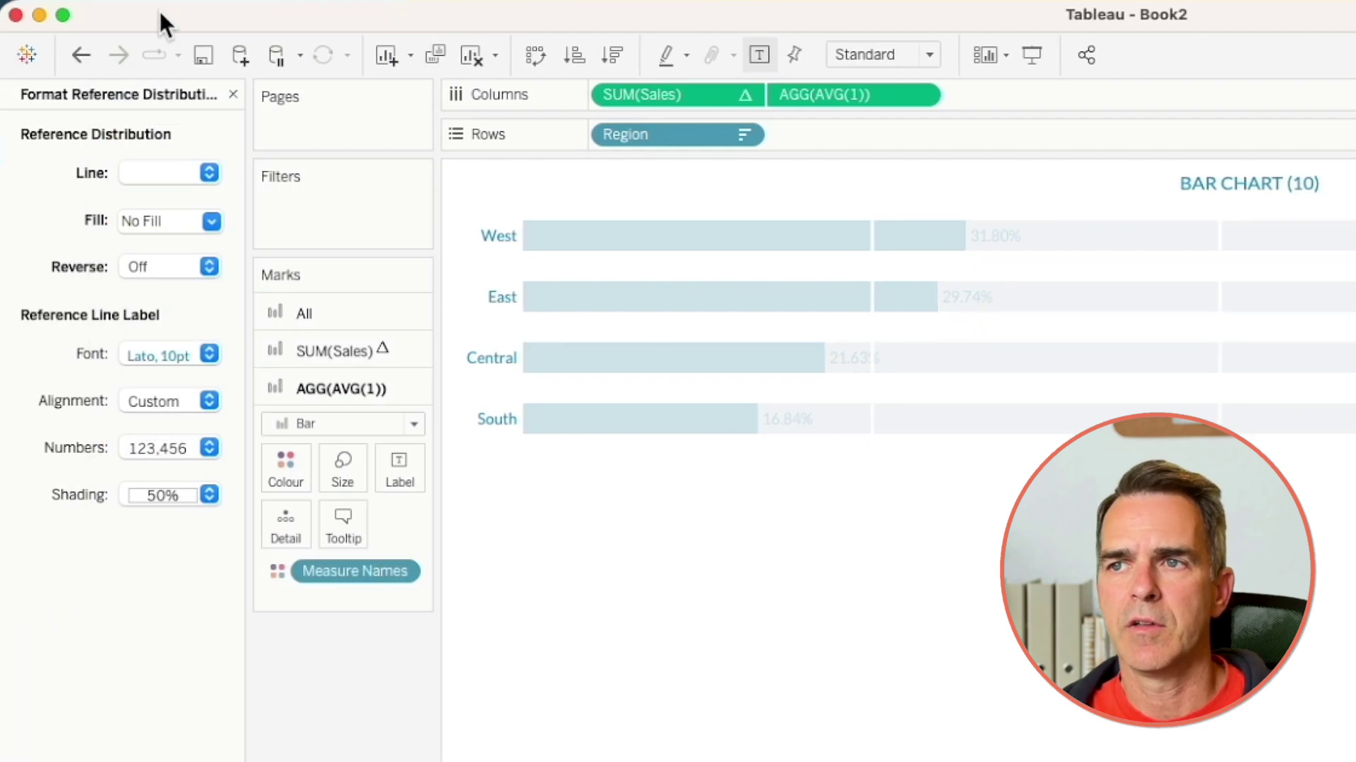
left_click(1065, 705)
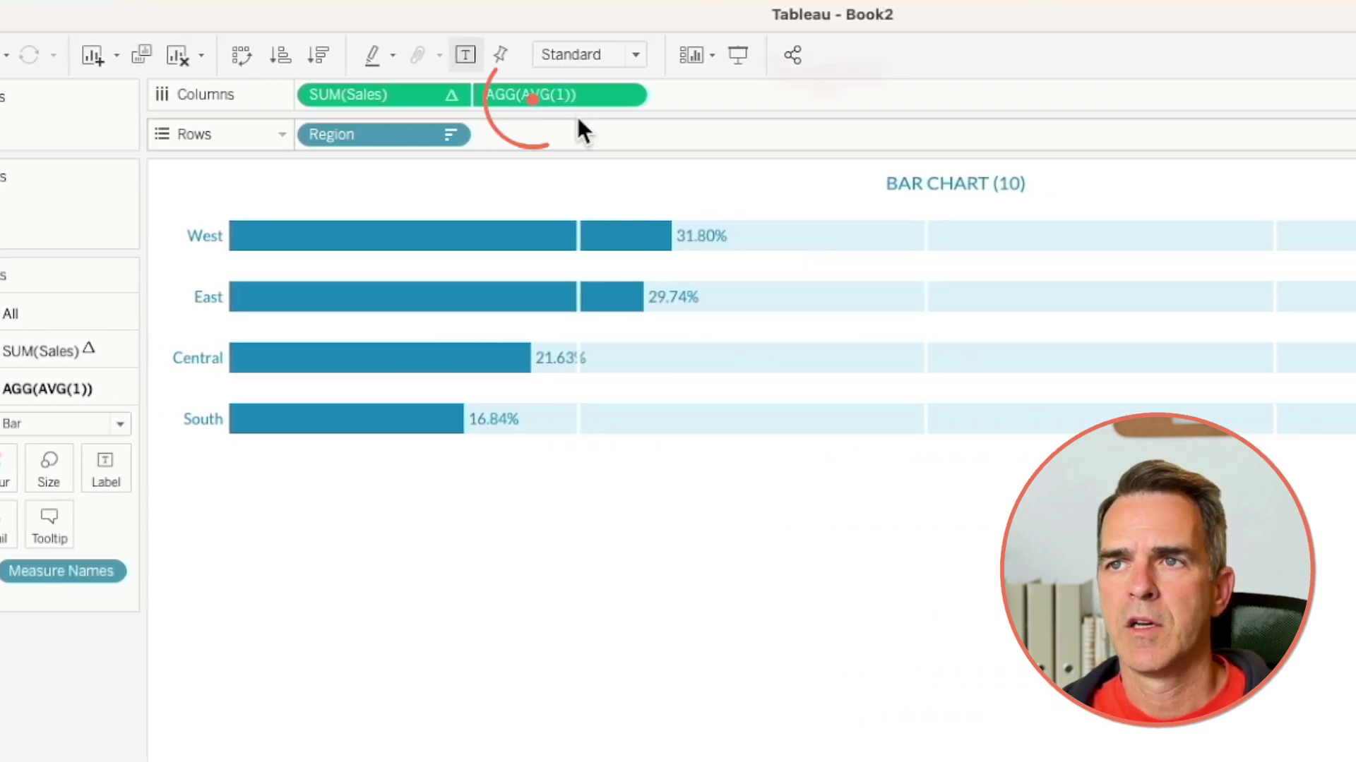
Show the AVG(1) axis header and clear the axis title.
right_click(534, 99)
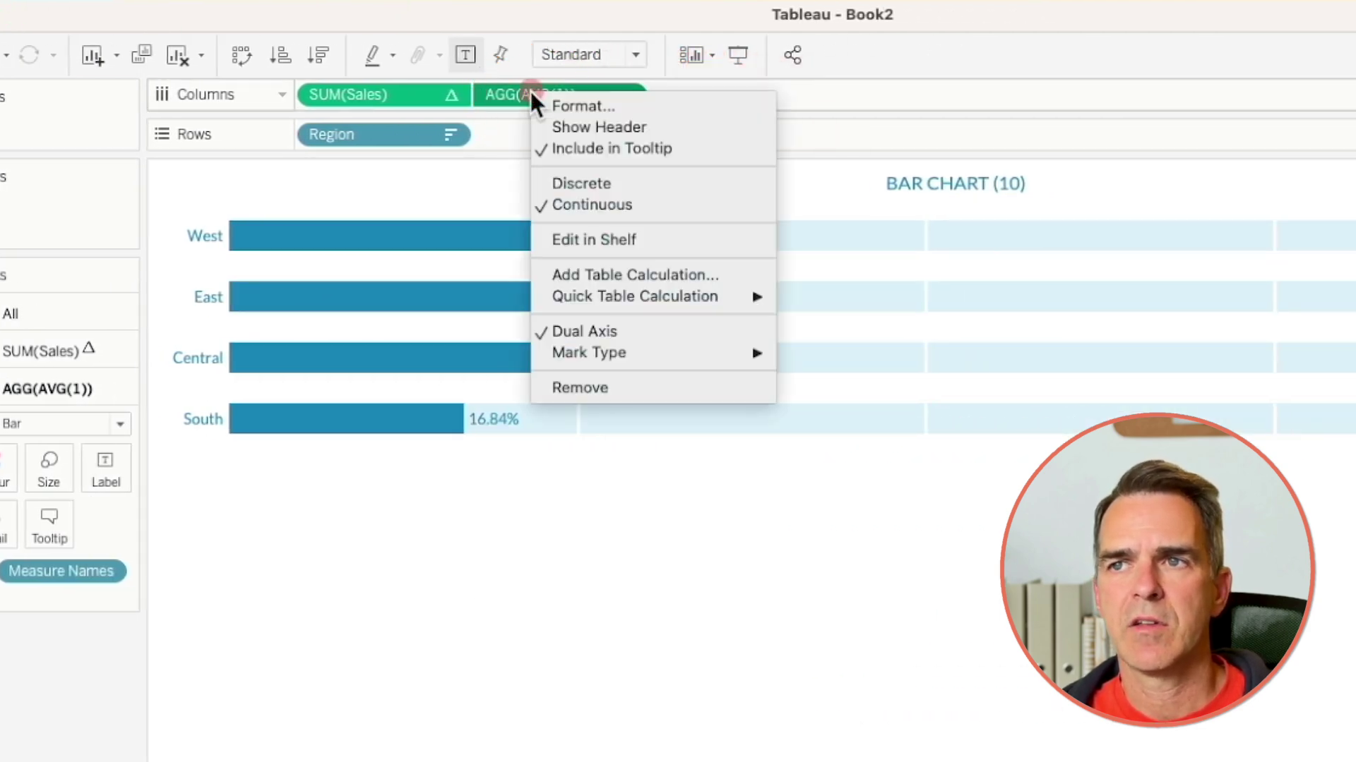
left_click(579, 127)
right_click(609, 256)
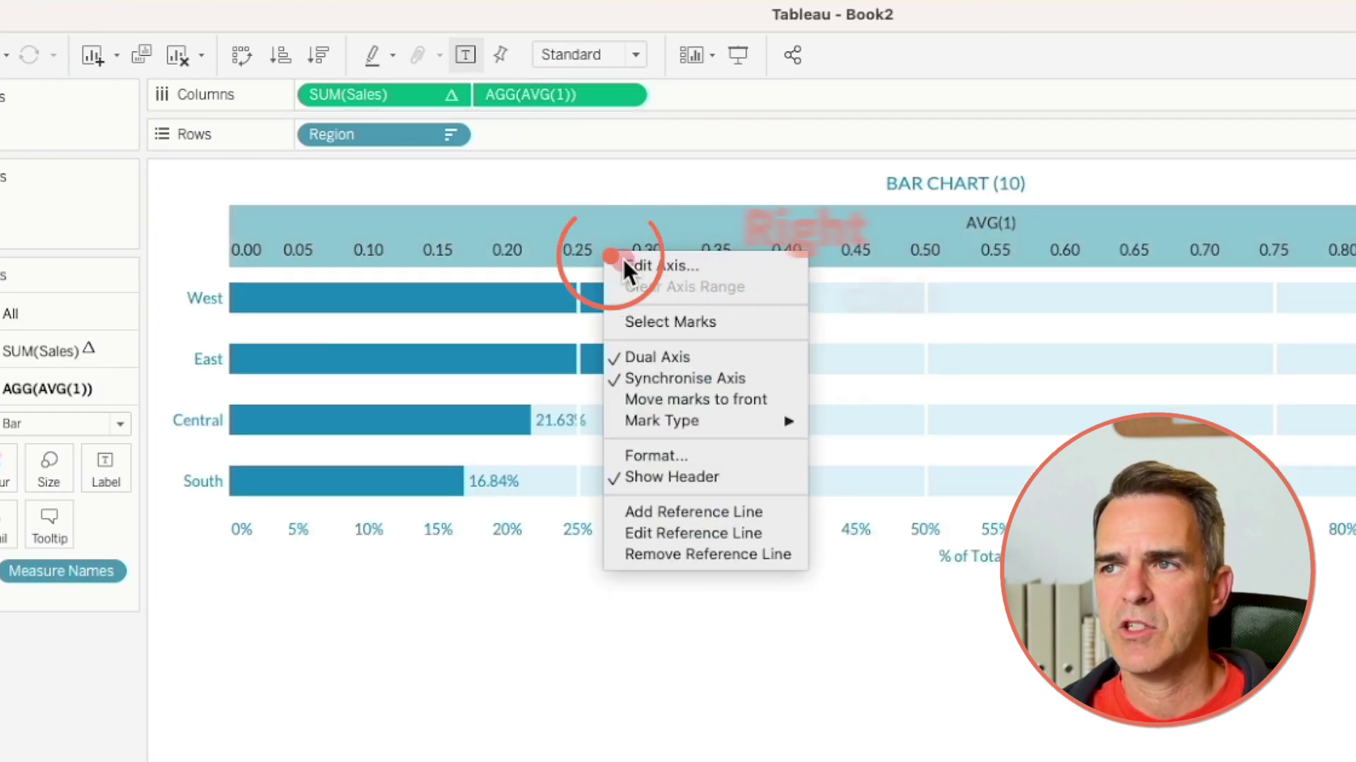
left_click(623, 259)
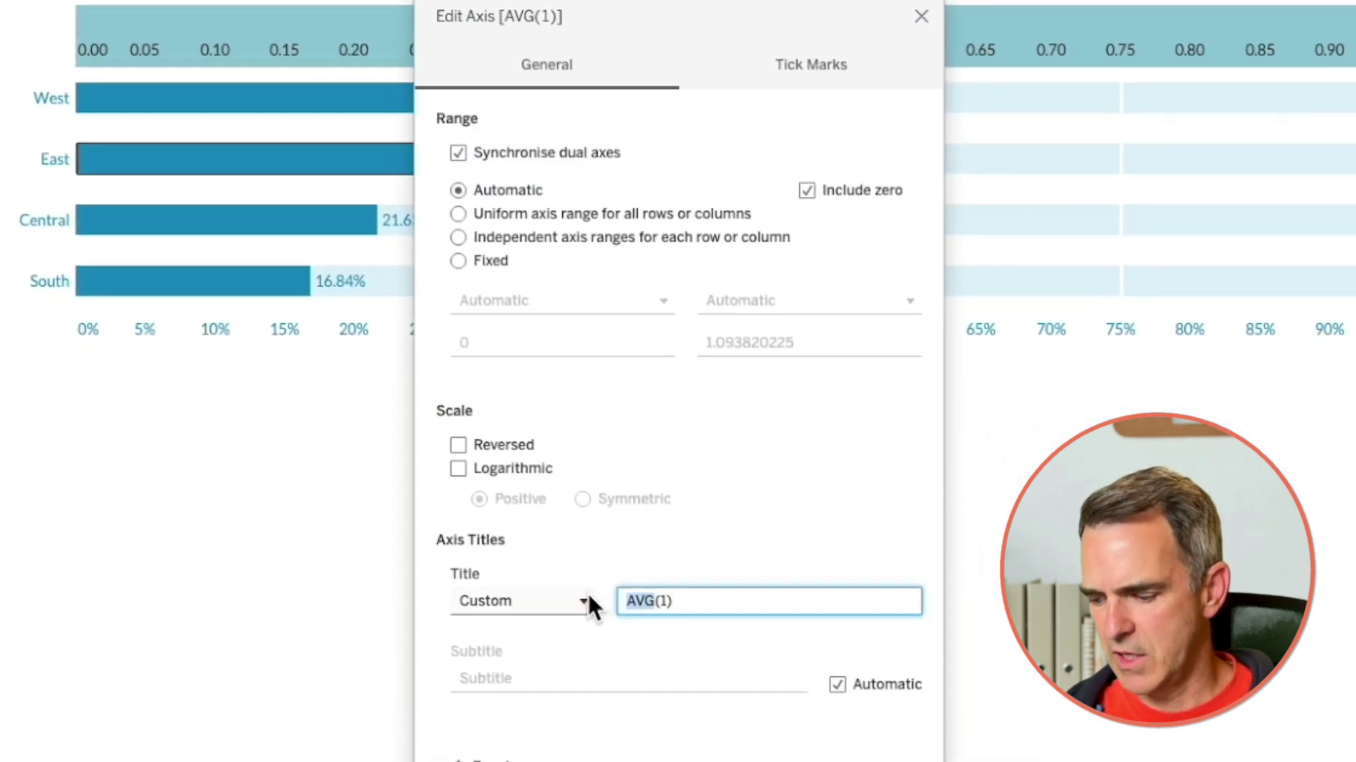
key("ctrl+a")
type("Title")
Fix the major tick marks of the AVG(1) axis at an interval of 0.25.
left_click(785, 70)
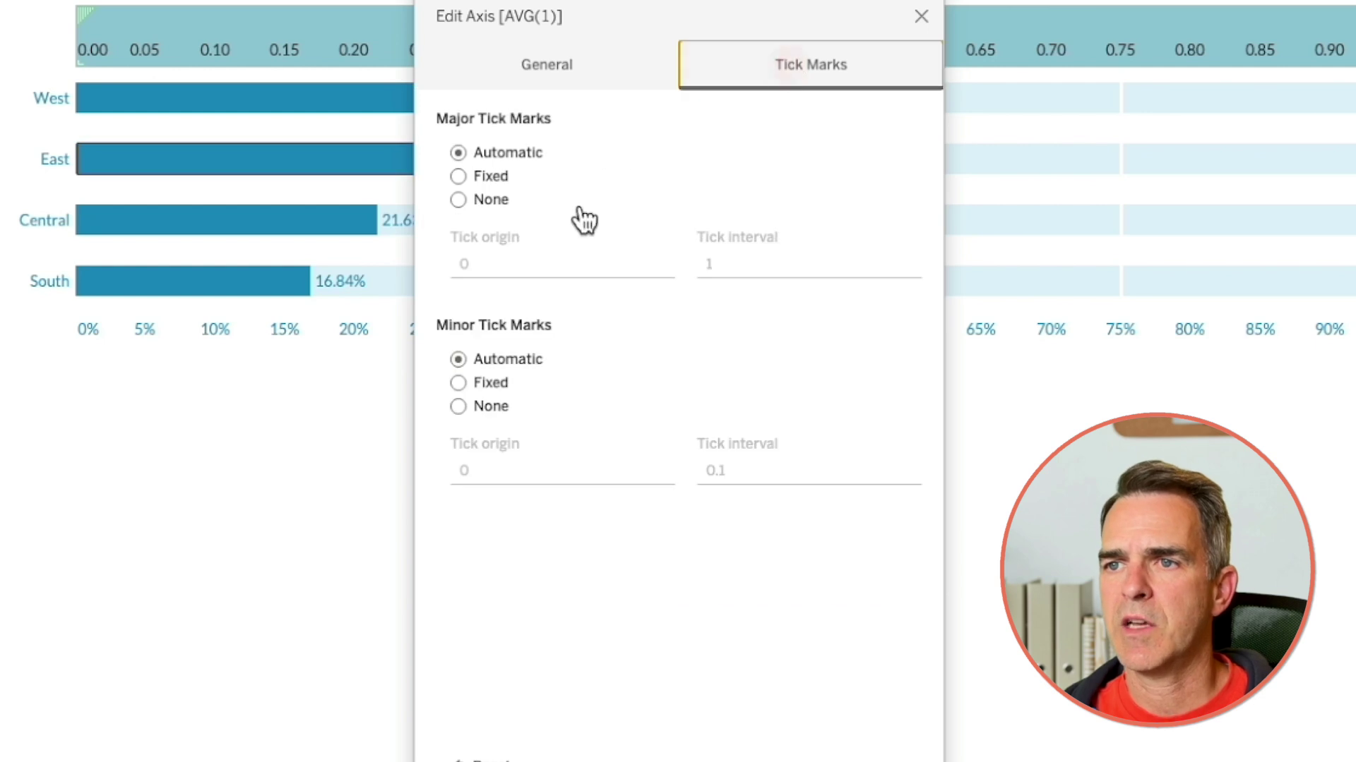
left_click(487, 178)
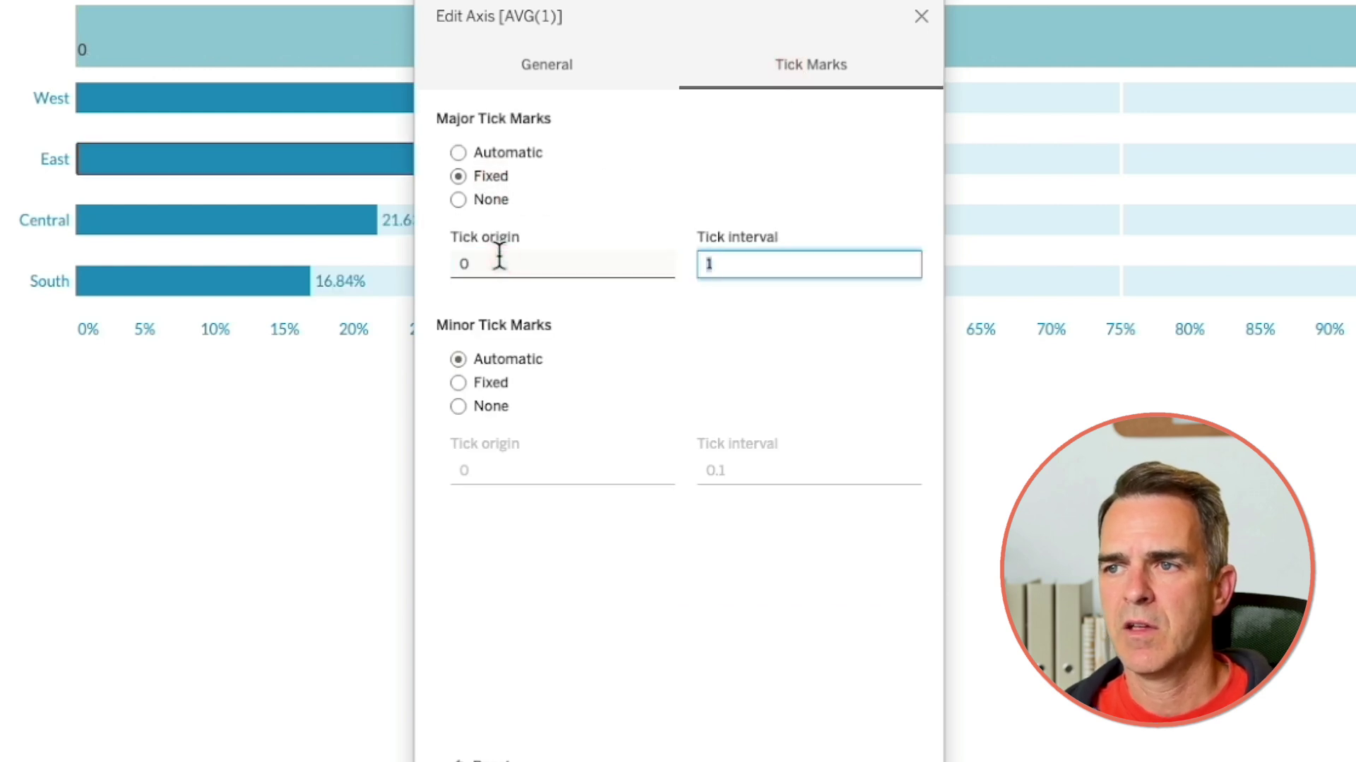
left_click(921, 17)
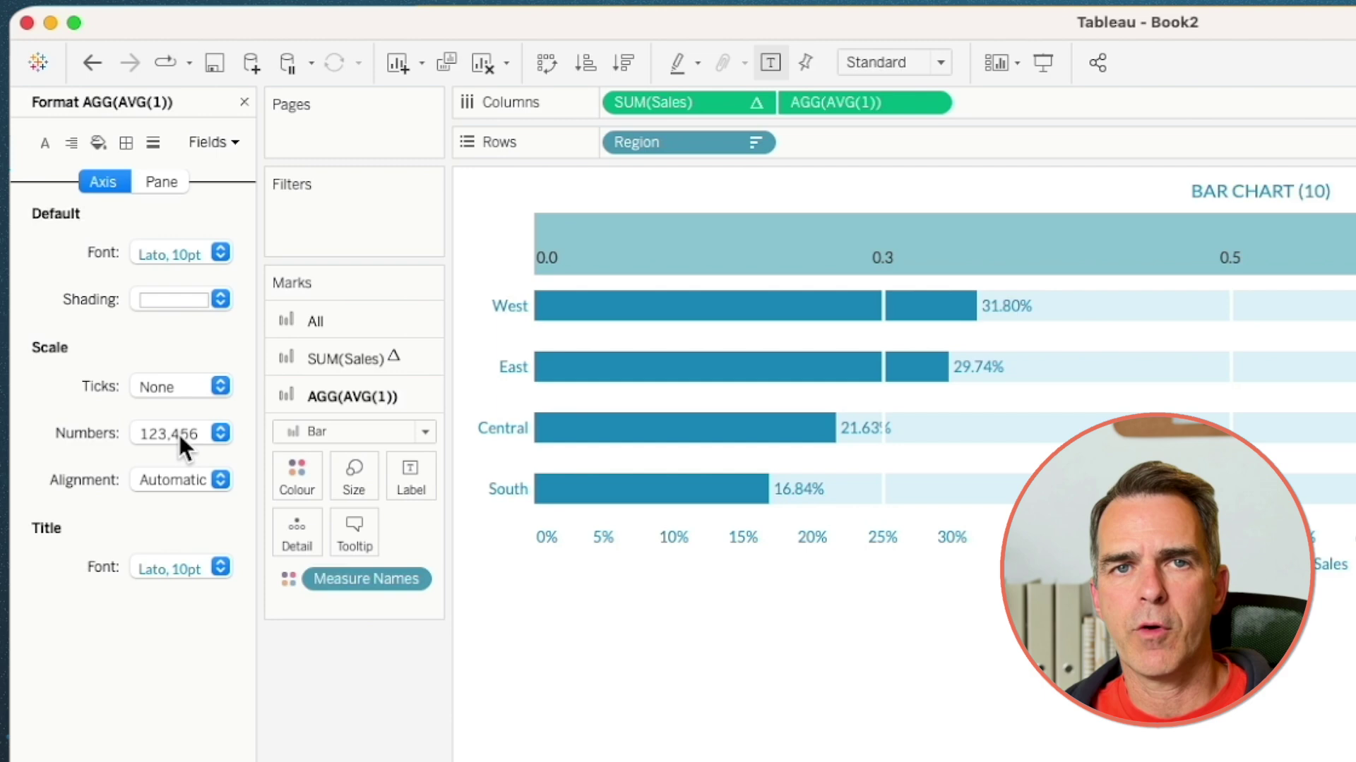
Format the AVG(1) axis numbers as Percentage with 0 decimal places.
left_click(179, 435)
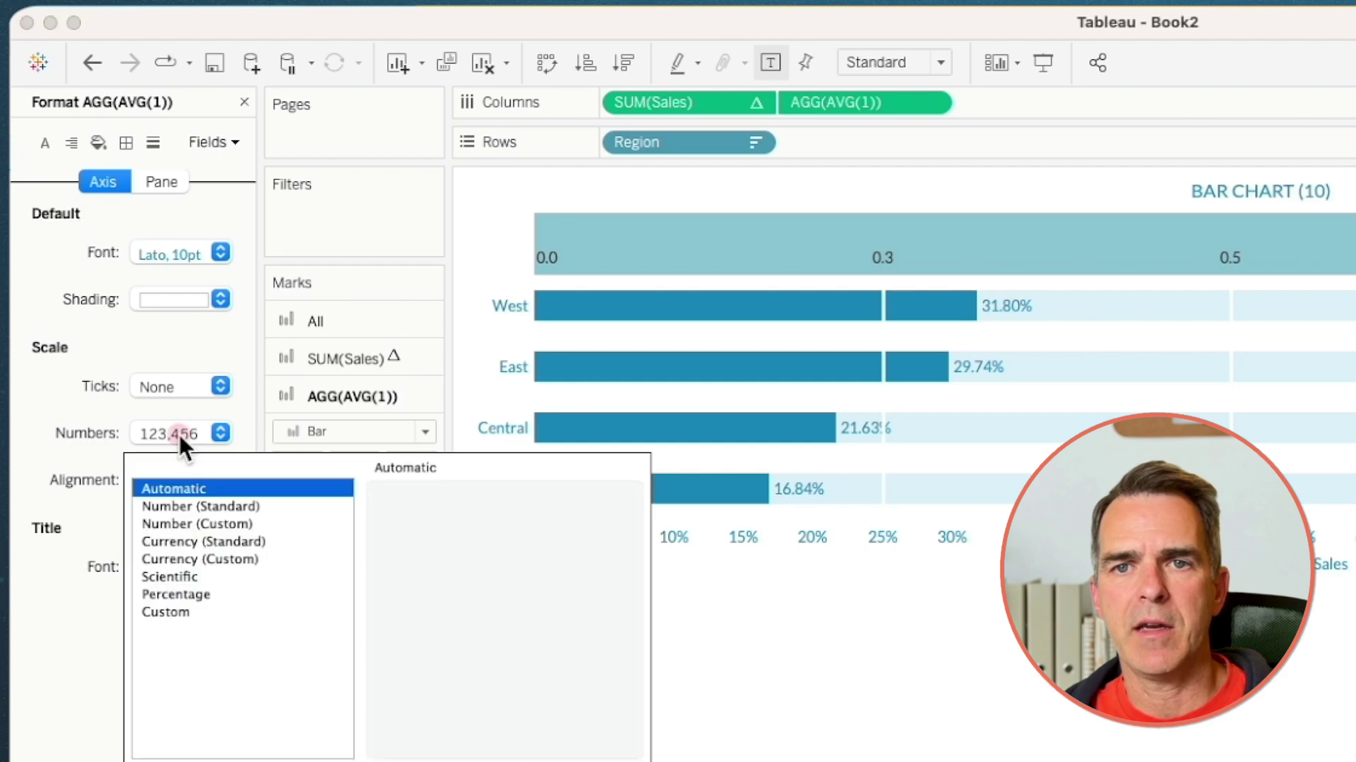
left_click(200, 597)
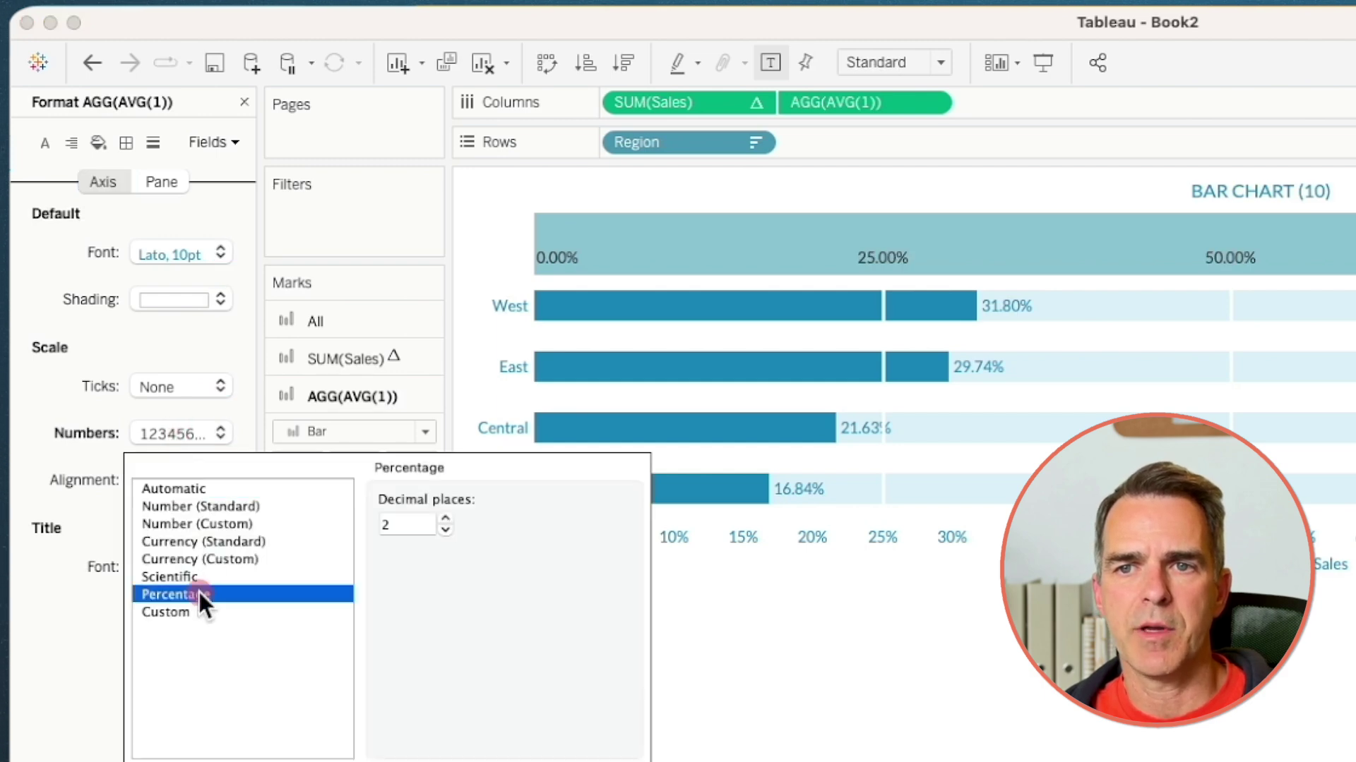
left_click(444, 530)
left_click(445, 530)
left_click(909, 585)
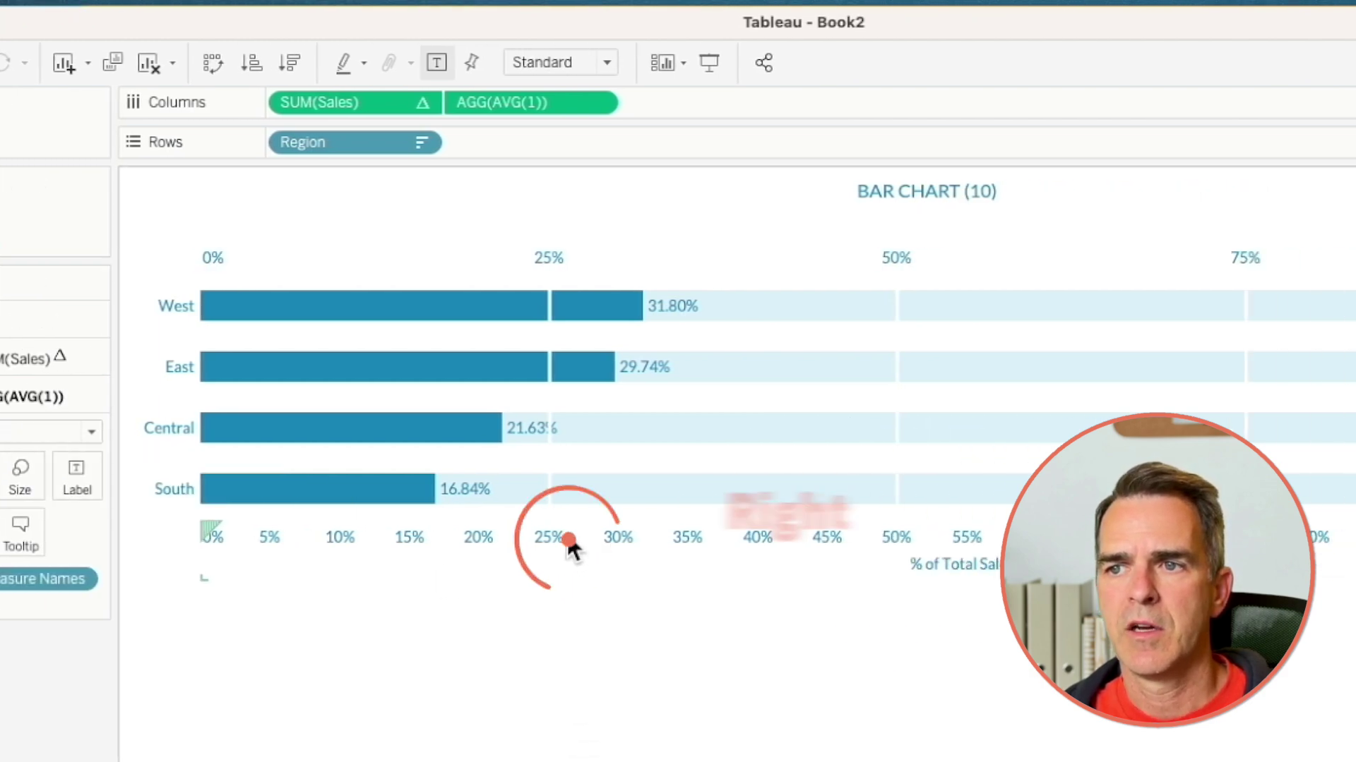
Clear the axis title of the % of Total Sales axis.
right_click(569, 543)
left_click(616, 553)
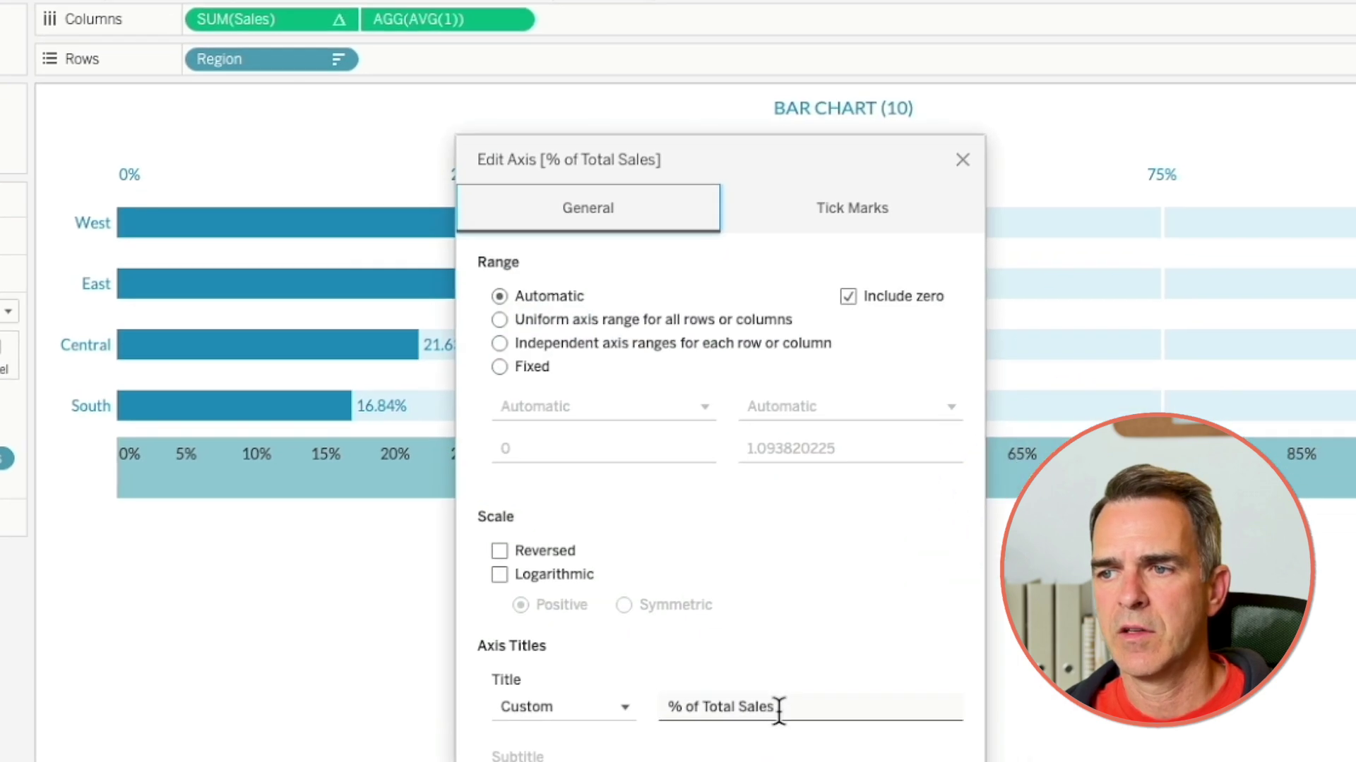
left_click_drag(648, 582, 480, 570)
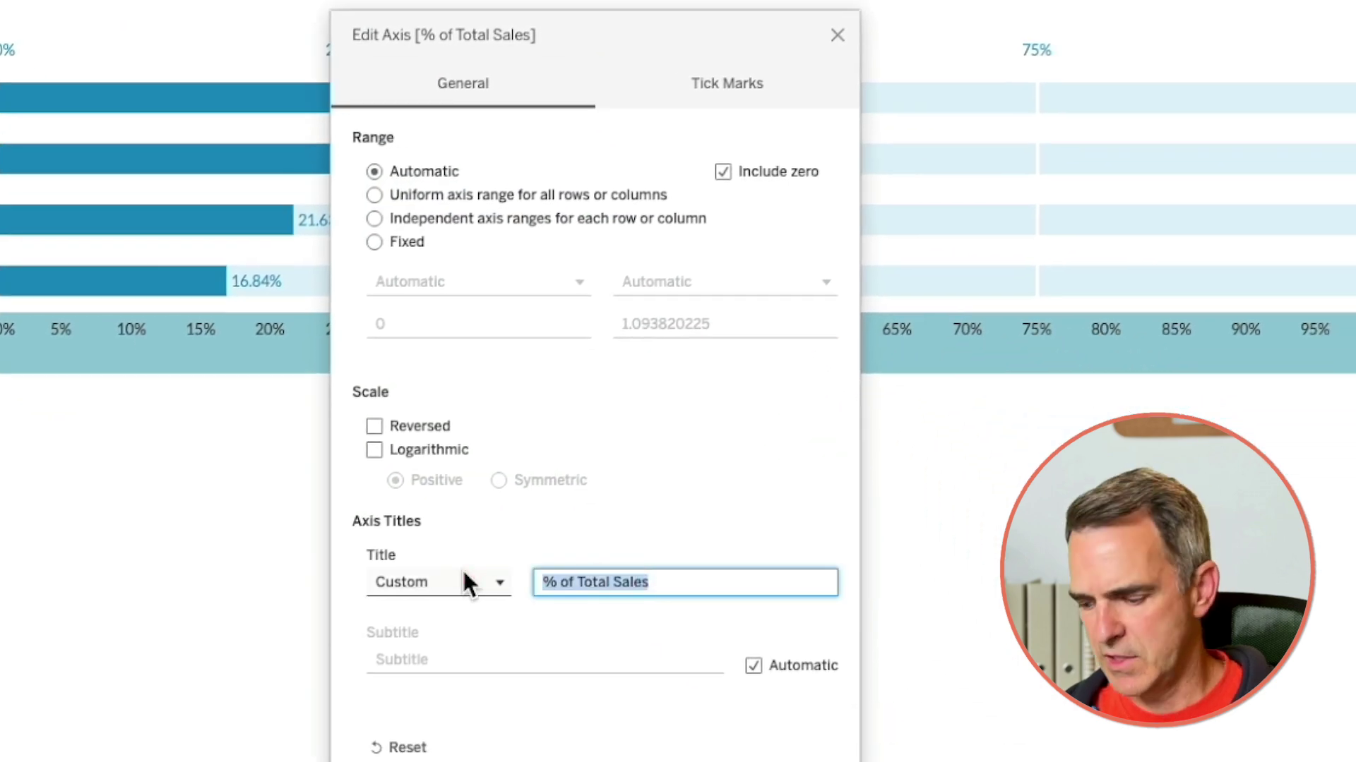
key("BackSpace")
left_click(838, 35)
Set the font colour of the % of Total Sales axis labels to white.
right_click(182, 302)
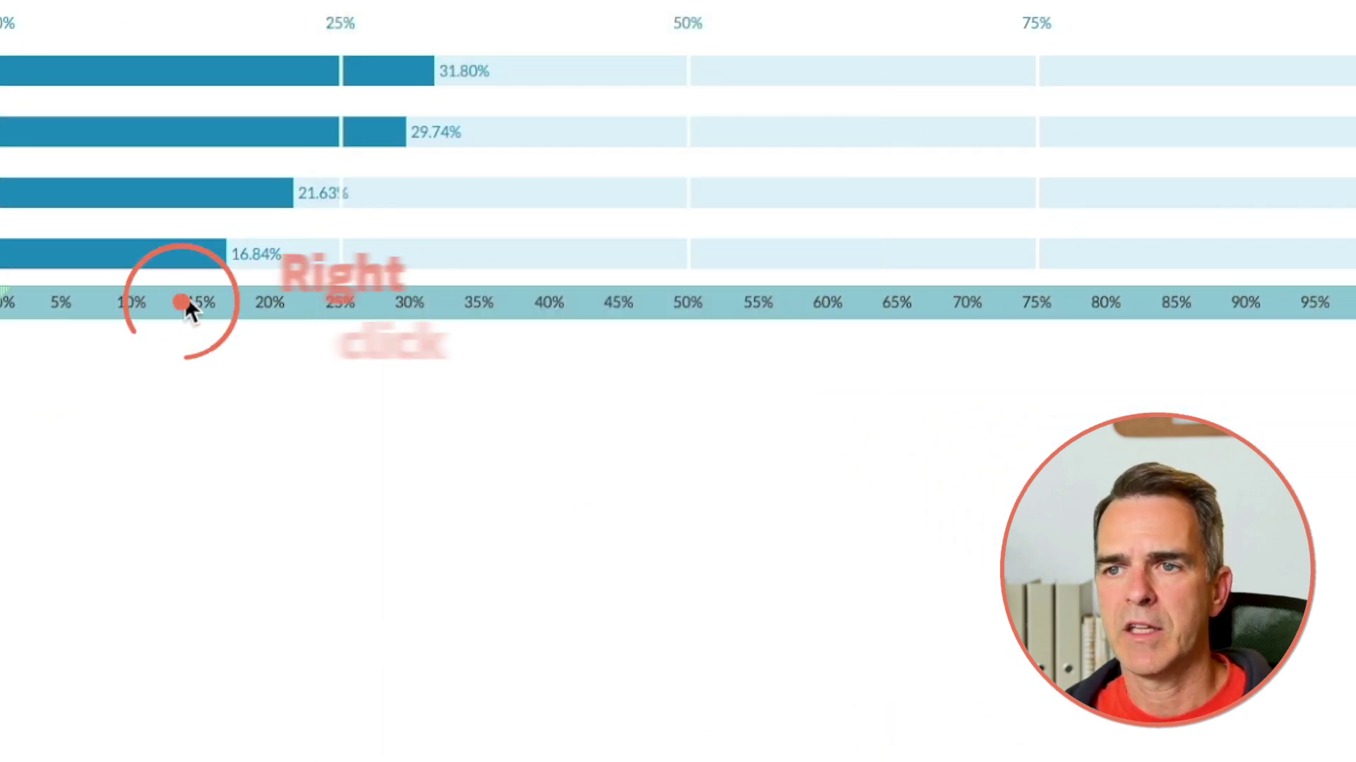
left_click(218, 479)
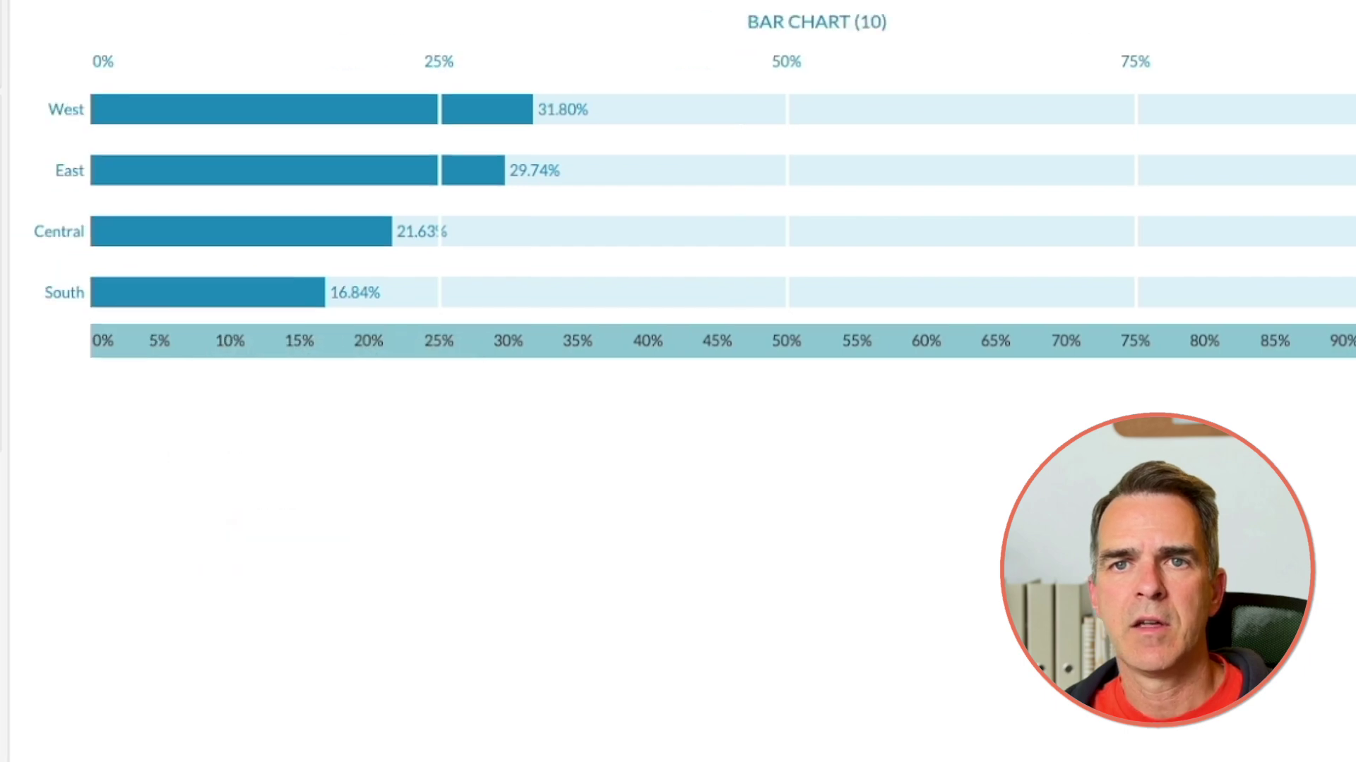
left_click(0, 82)
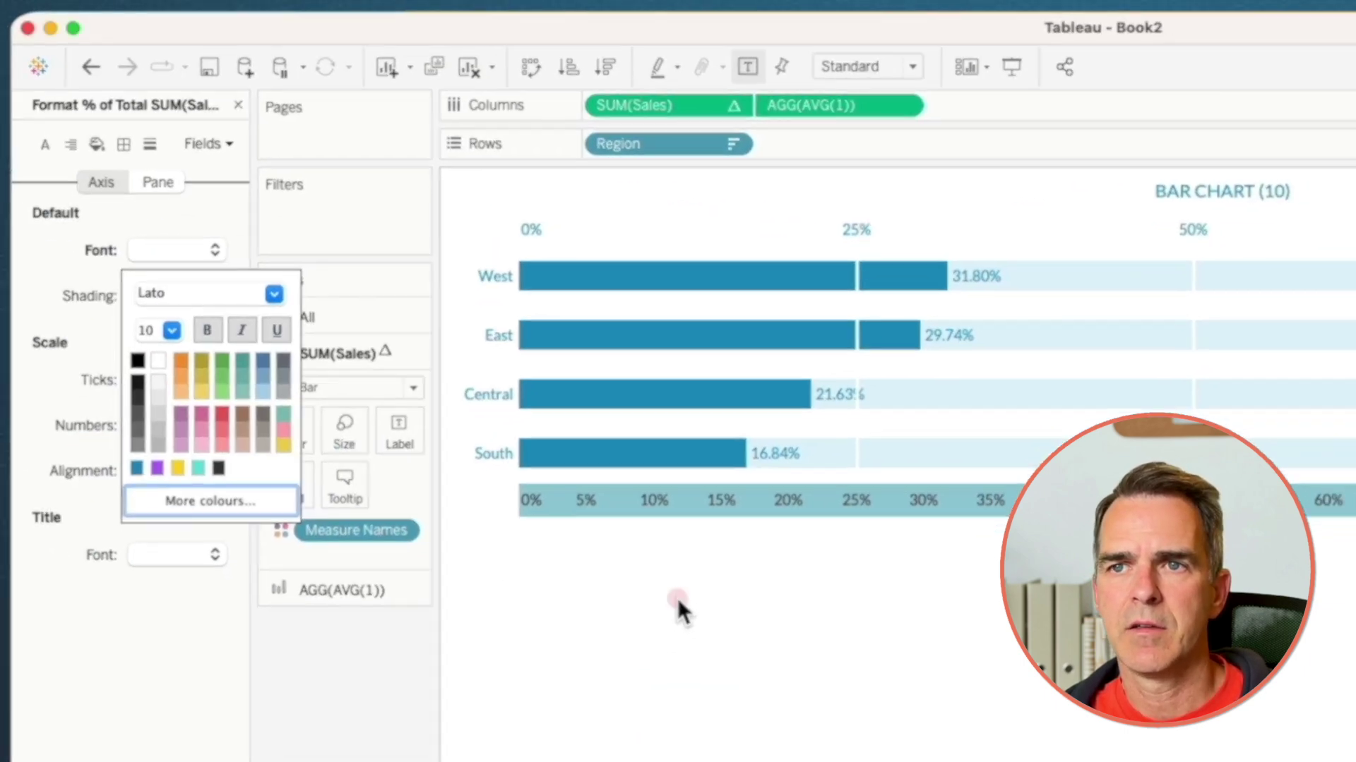
left_click(698, 628)
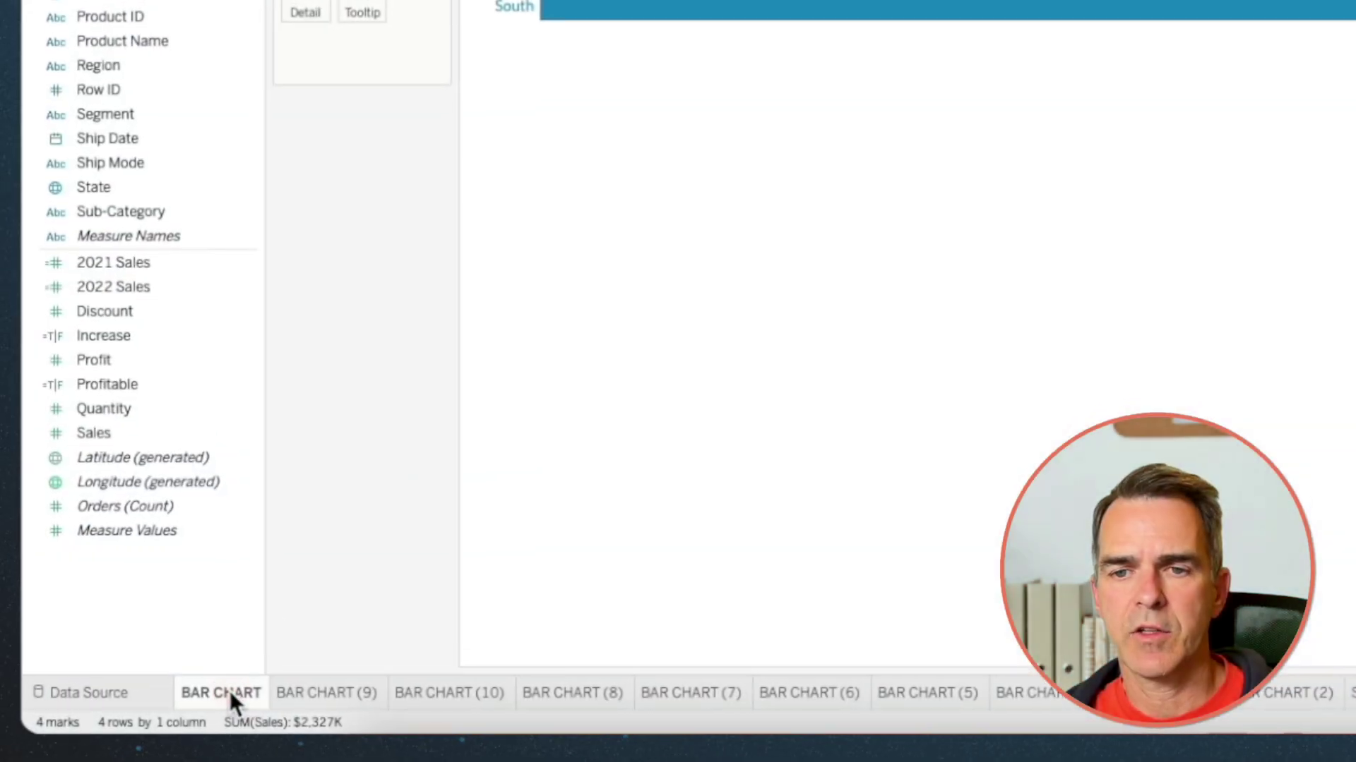
Duplicate the BAR CHART sheet and apply a Percent of Total quick table calculation to SUM(Sales) in the copy.
right_click(236, 682)
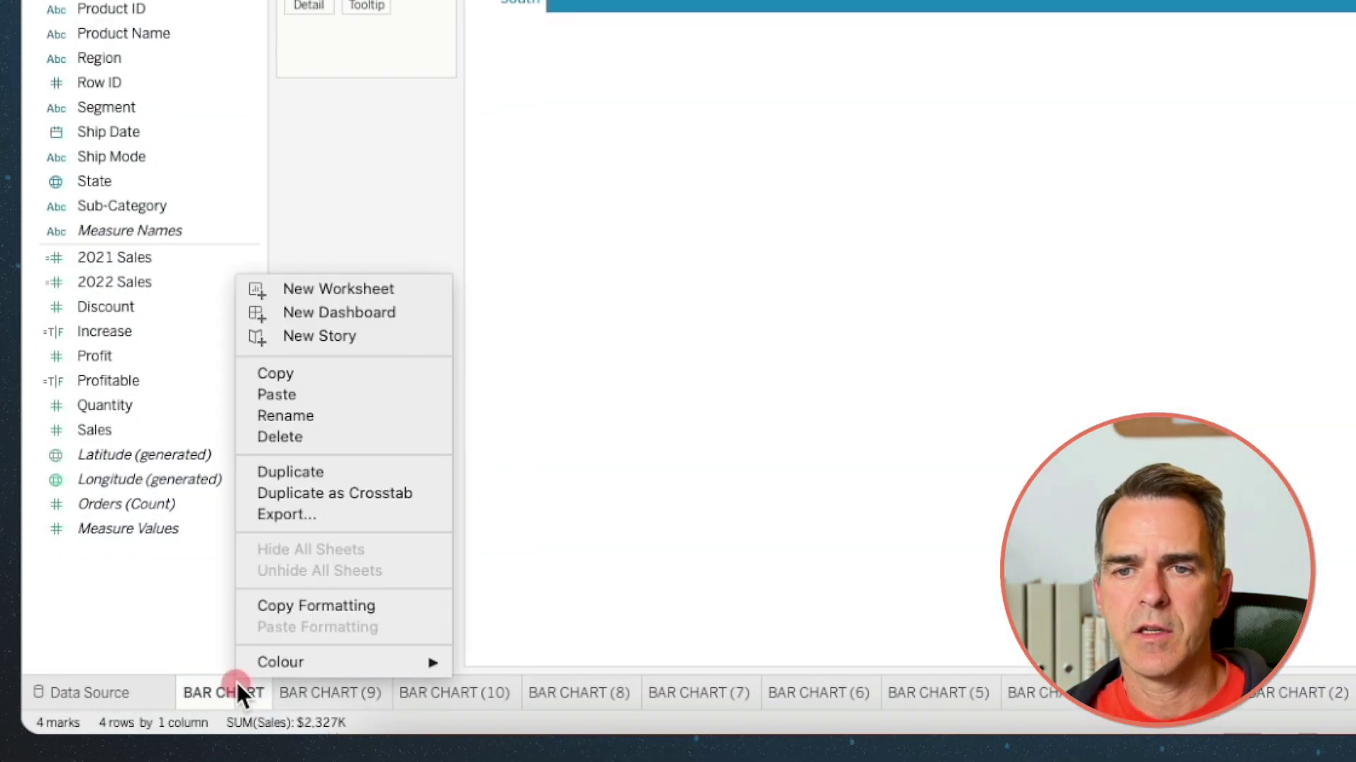
left_click(324, 471)
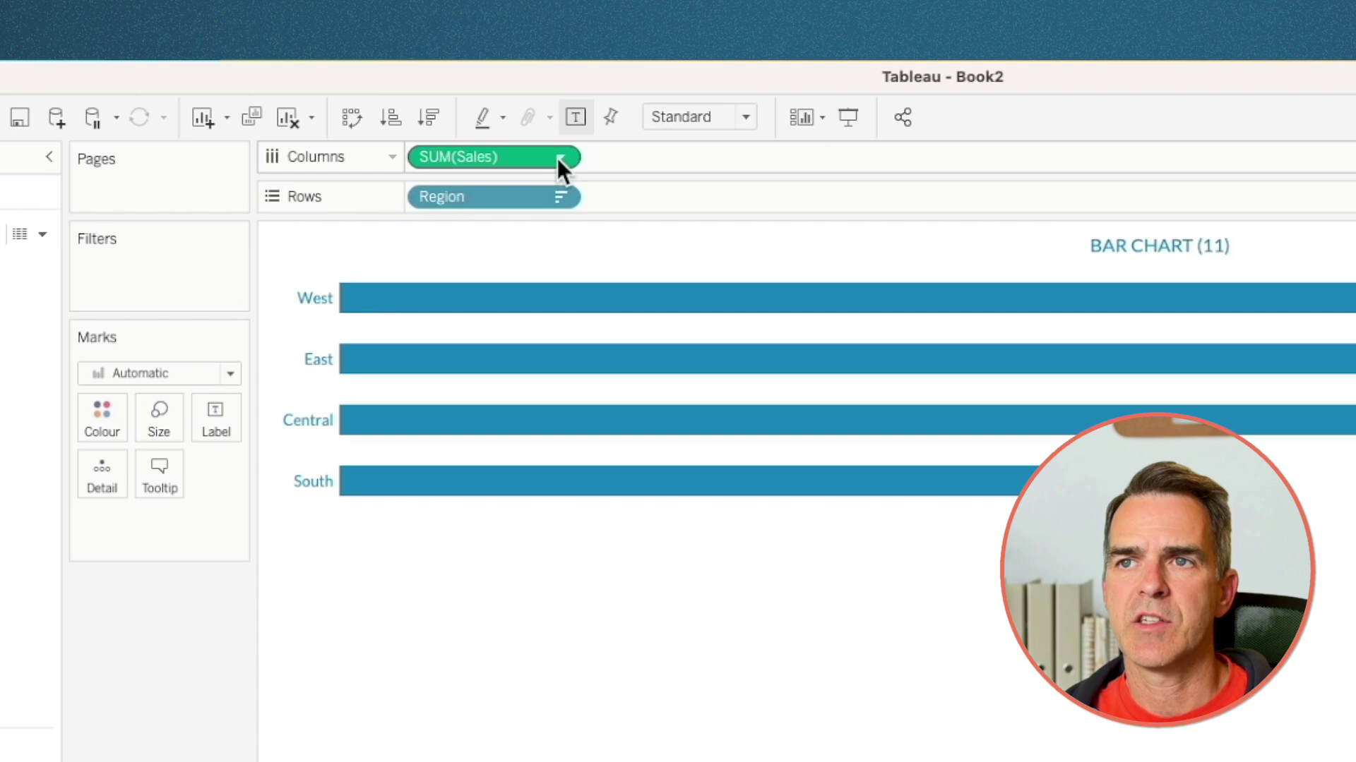
left_click(559, 158)
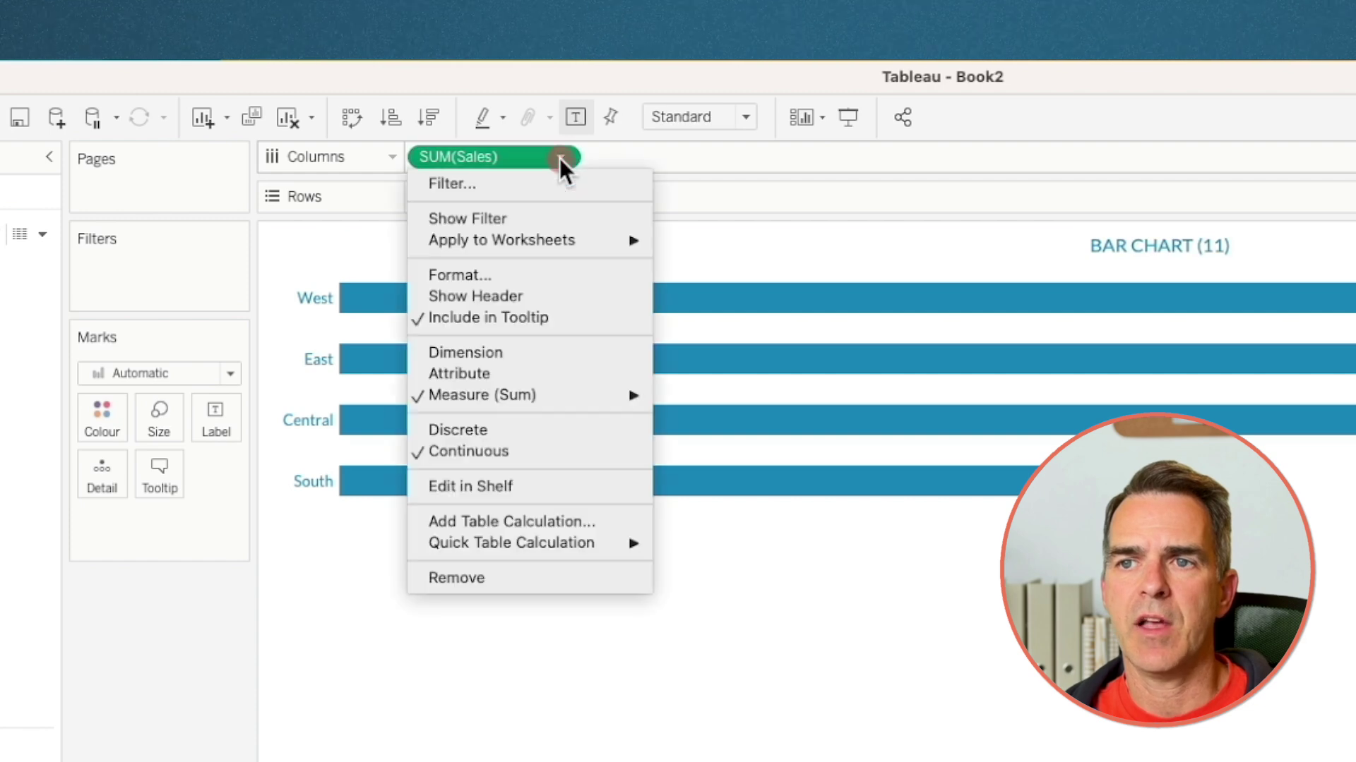
mouse_move(562, 545)
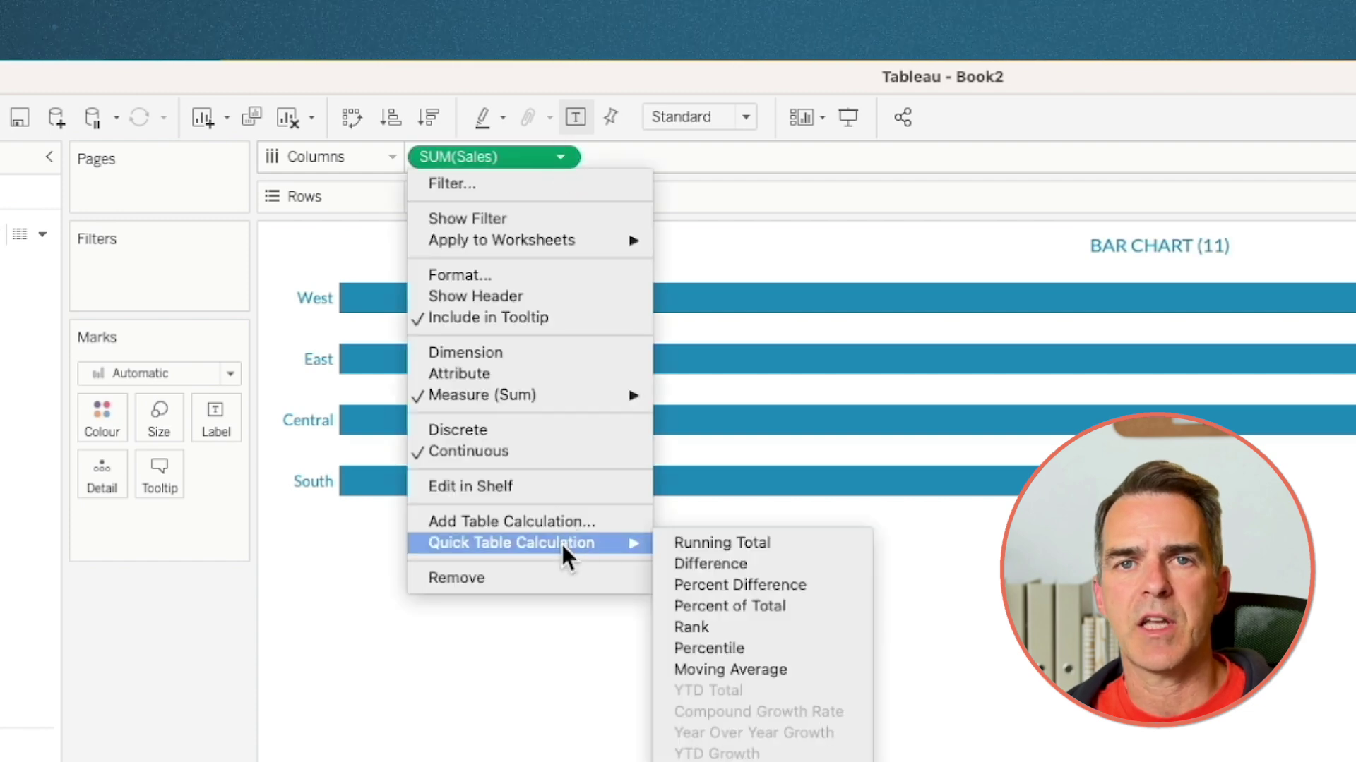
left_click(720, 604)
Format the pane numbers of SUM(Sales) as Percentage with 0 decimal places.
right_click(493, 159)
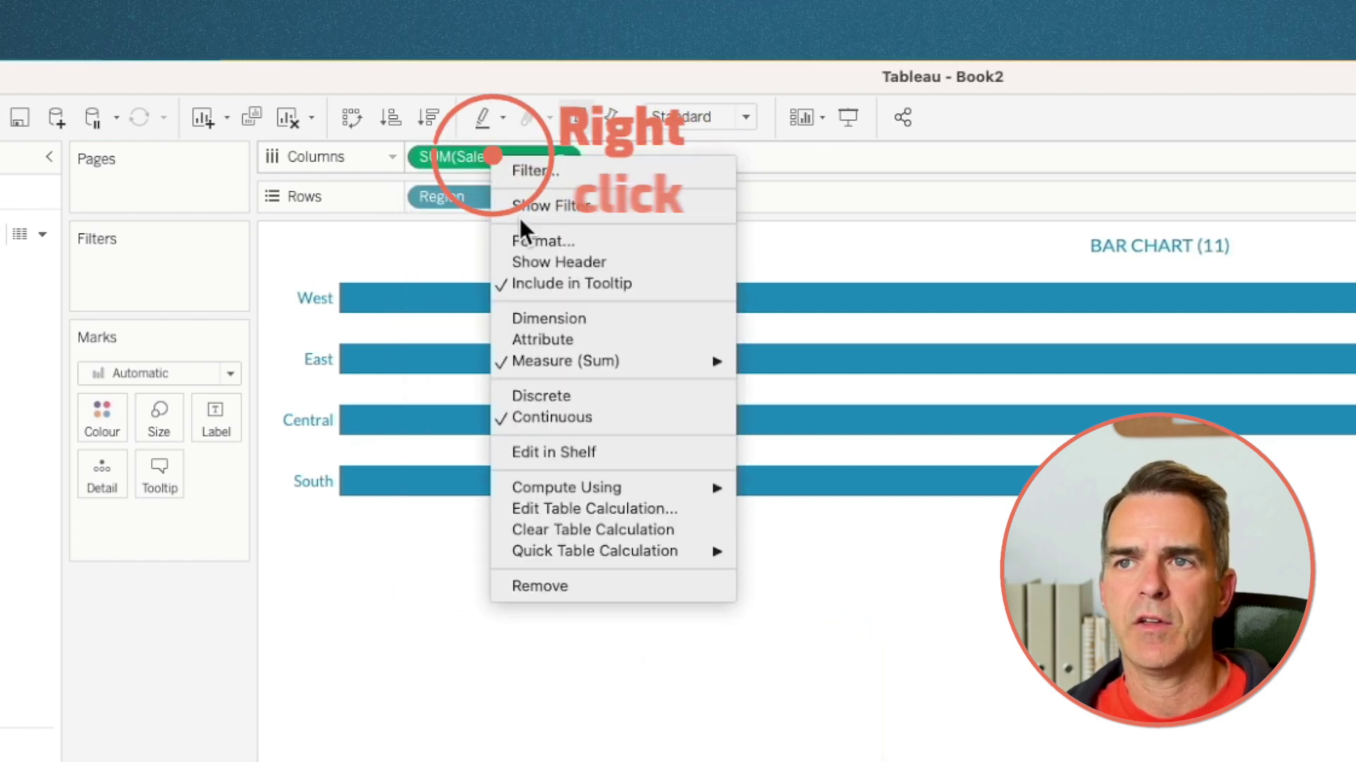
left_click(526, 241)
left_click(167, 235)
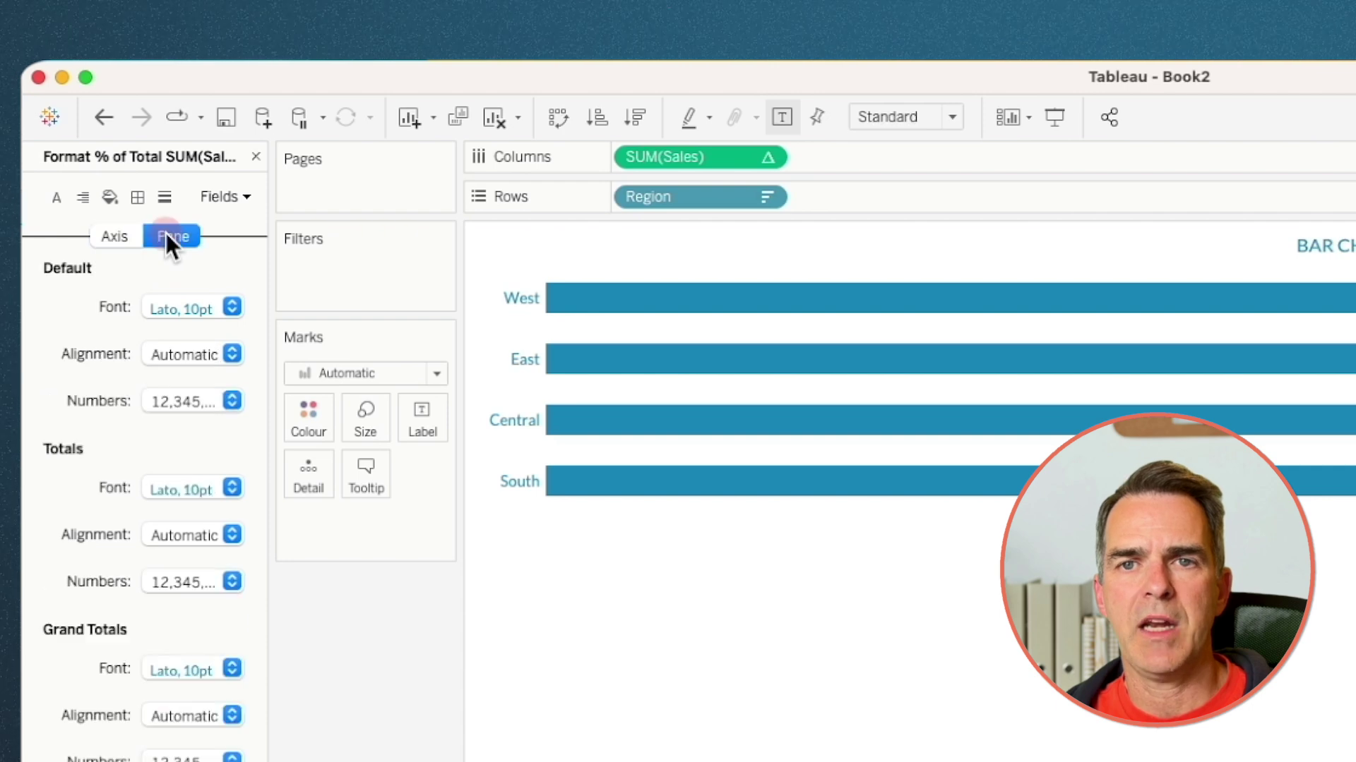
left_click(180, 403)
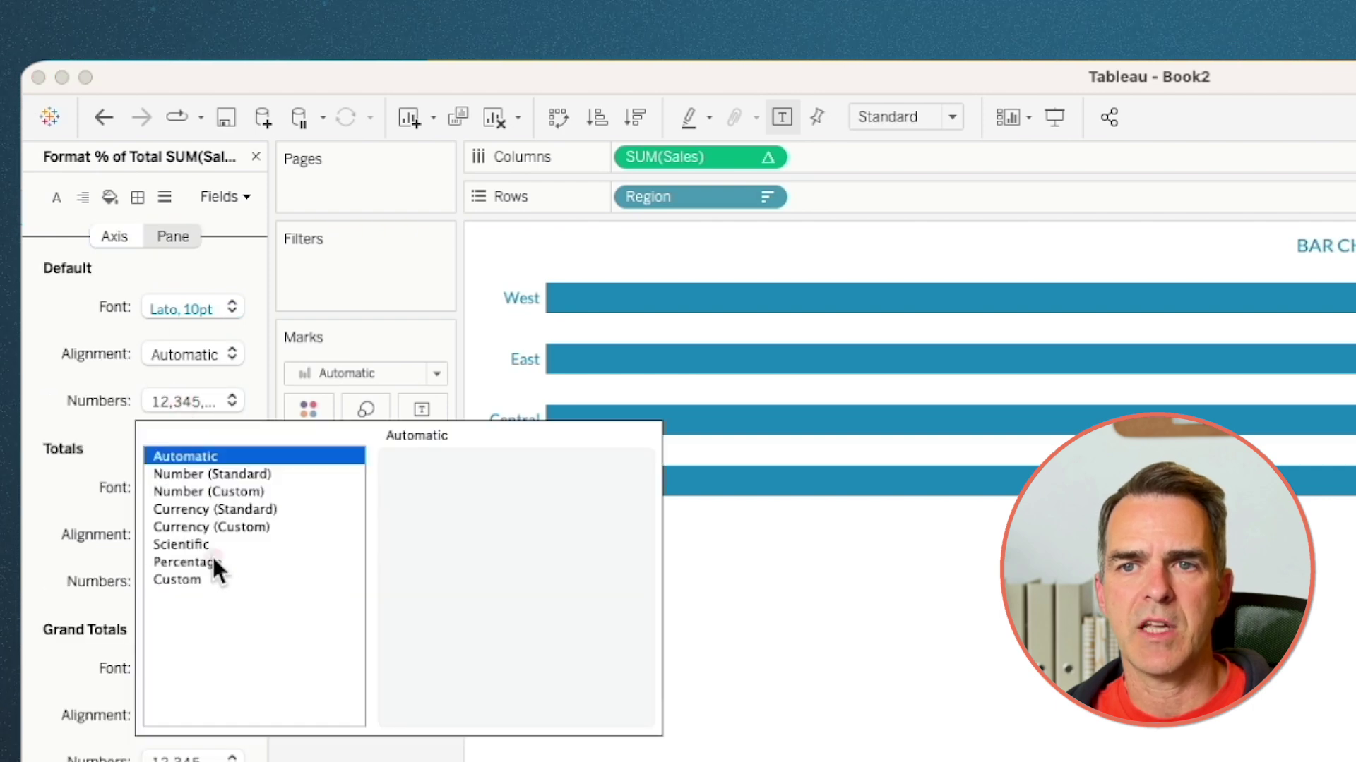
left_click(187, 562)
left_click(453, 494)
left_click(454, 493)
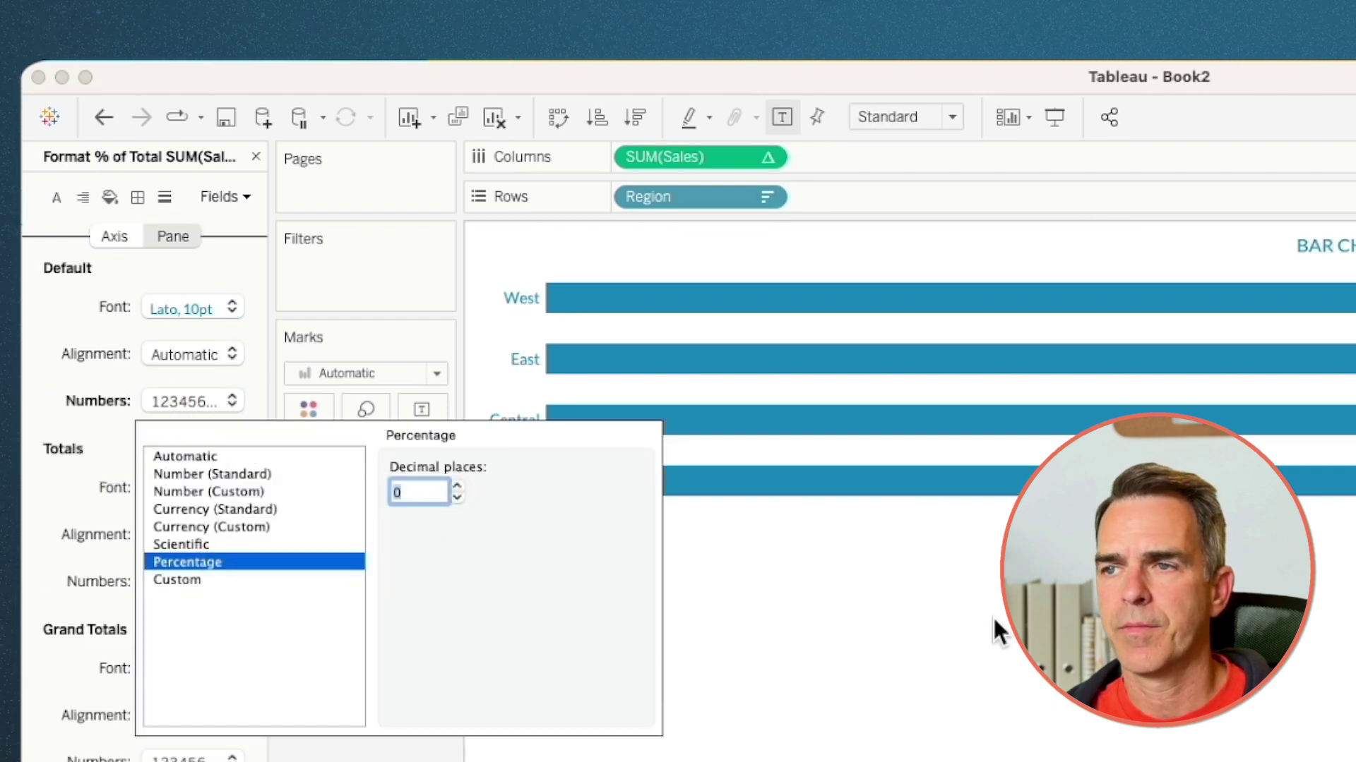
left_click(993, 615)
Add an inline calculation avg(1) to Columns after SUM(Sales).
double_click(459, 155)
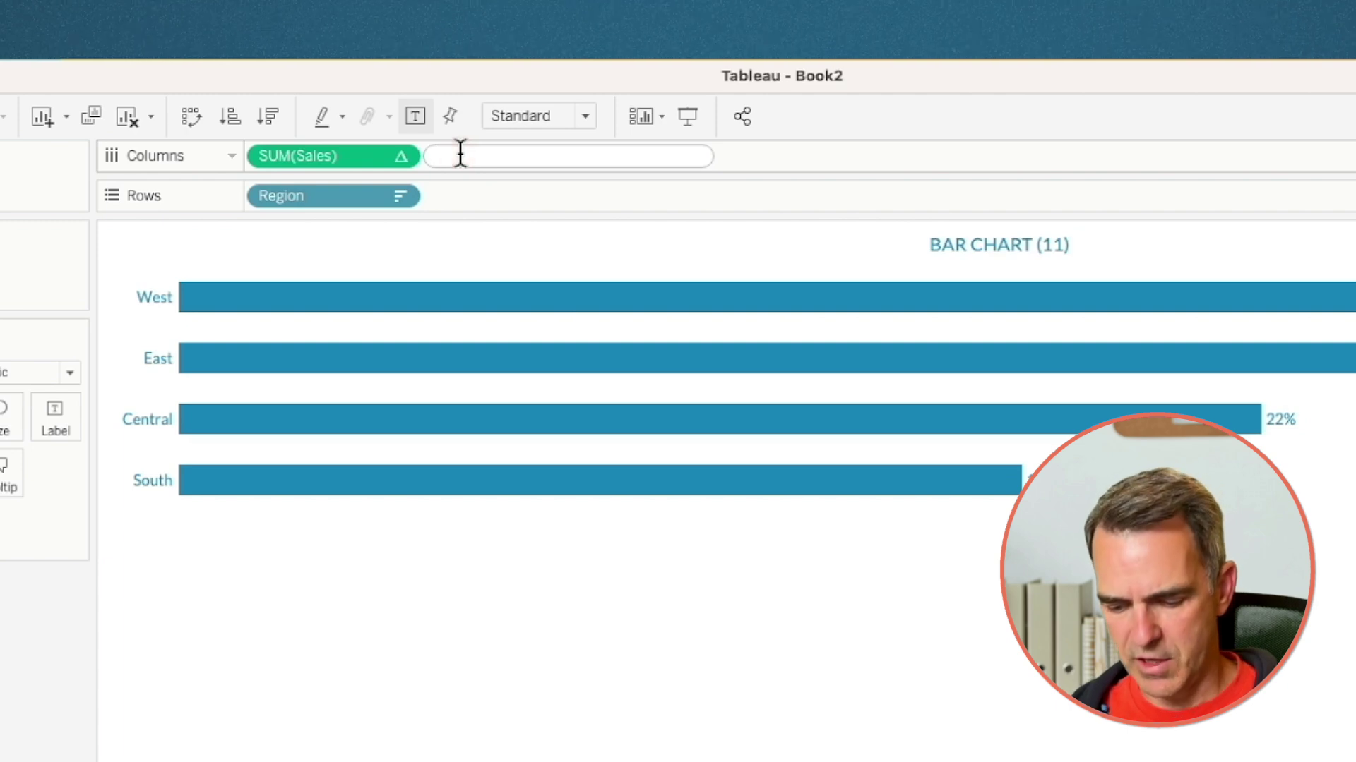
type("avg(1)")
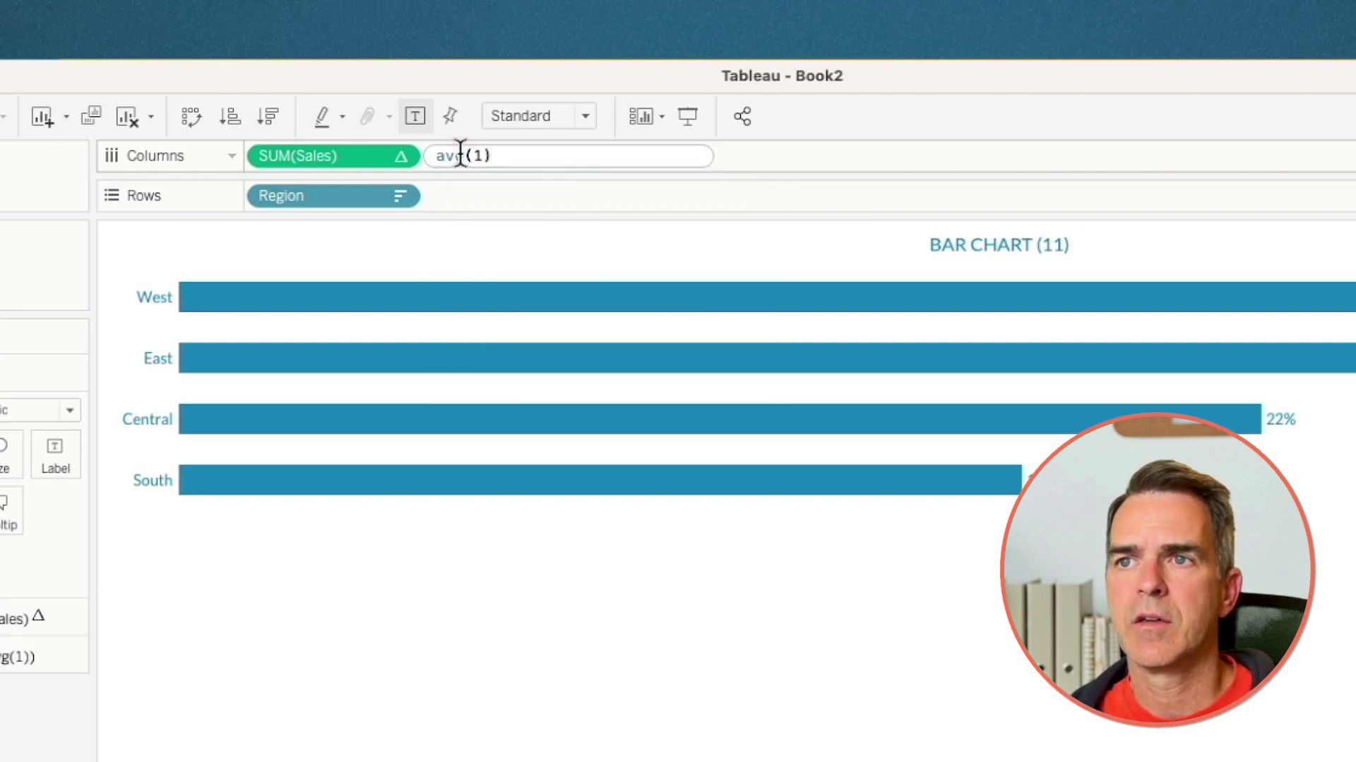
key("Return")
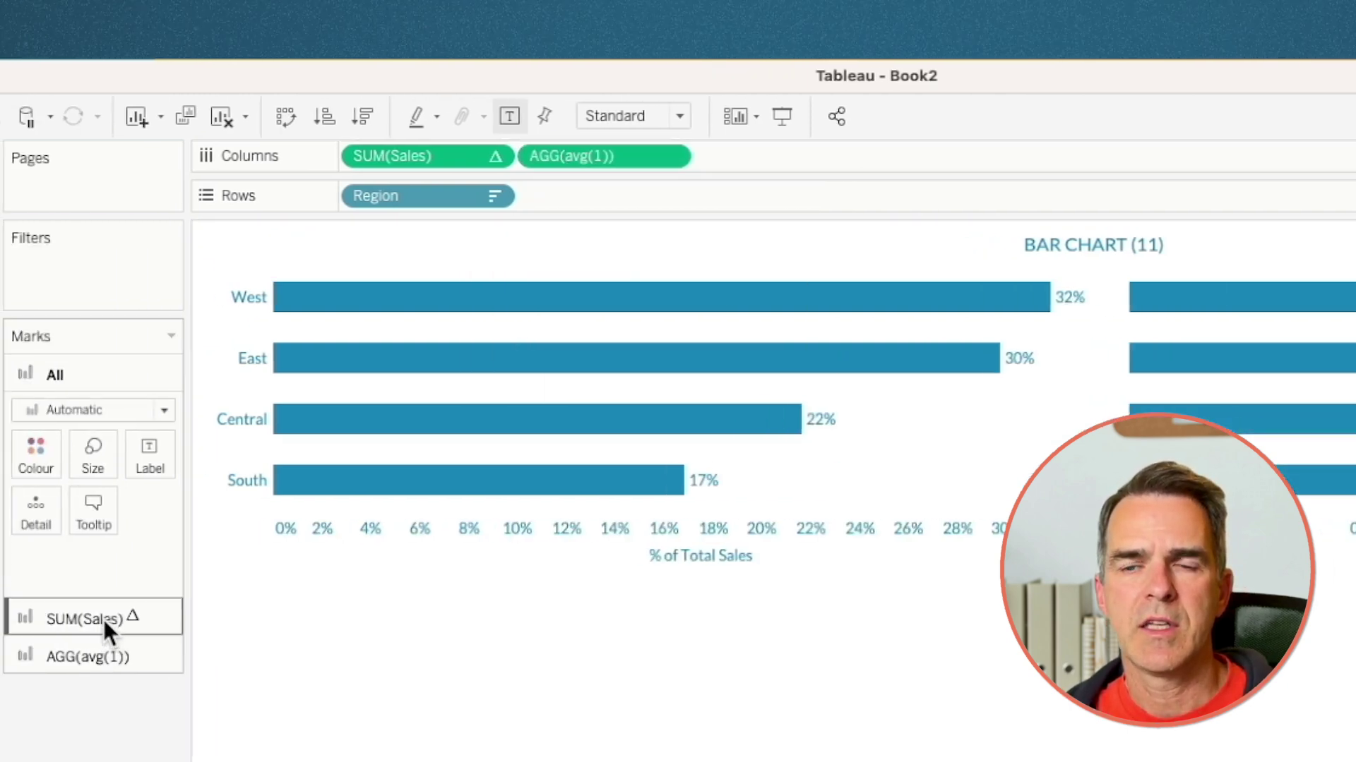
Change the mark type of SUM(Sales) to Circle.
left_click(103, 620)
left_click(37, 445)
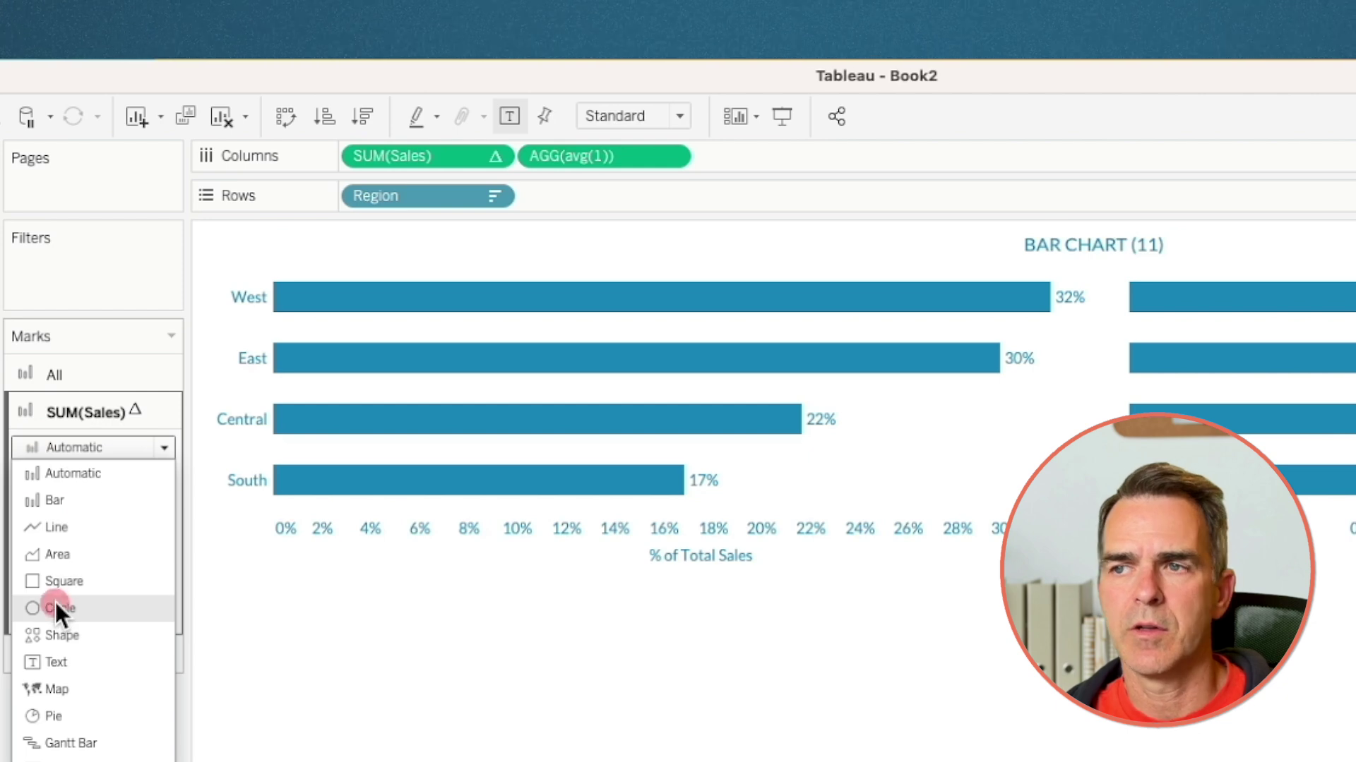
left_click(55, 607)
Set the avg(1) mark type to Bar and reduce its size to thin lines.
left_click(78, 647)
left_click(79, 486)
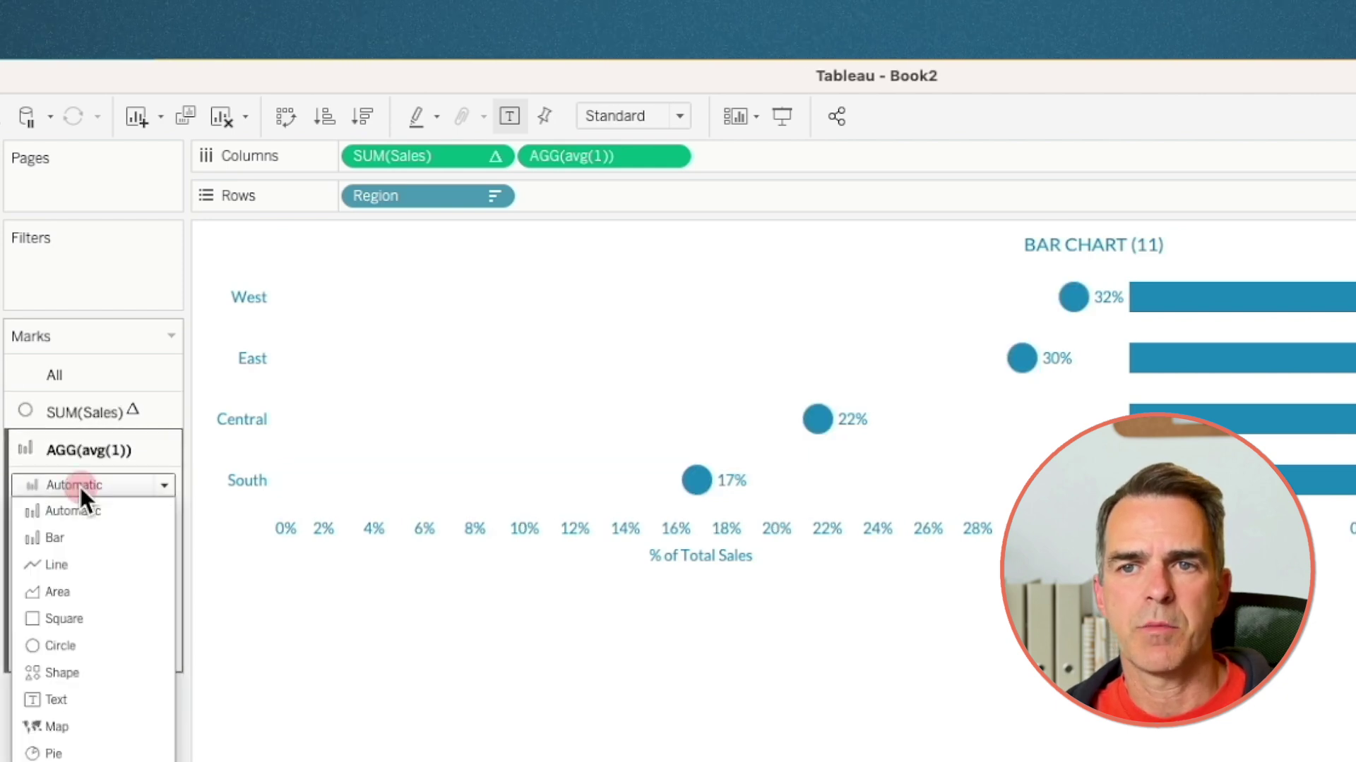
left_click(67, 536)
left_click(88, 529)
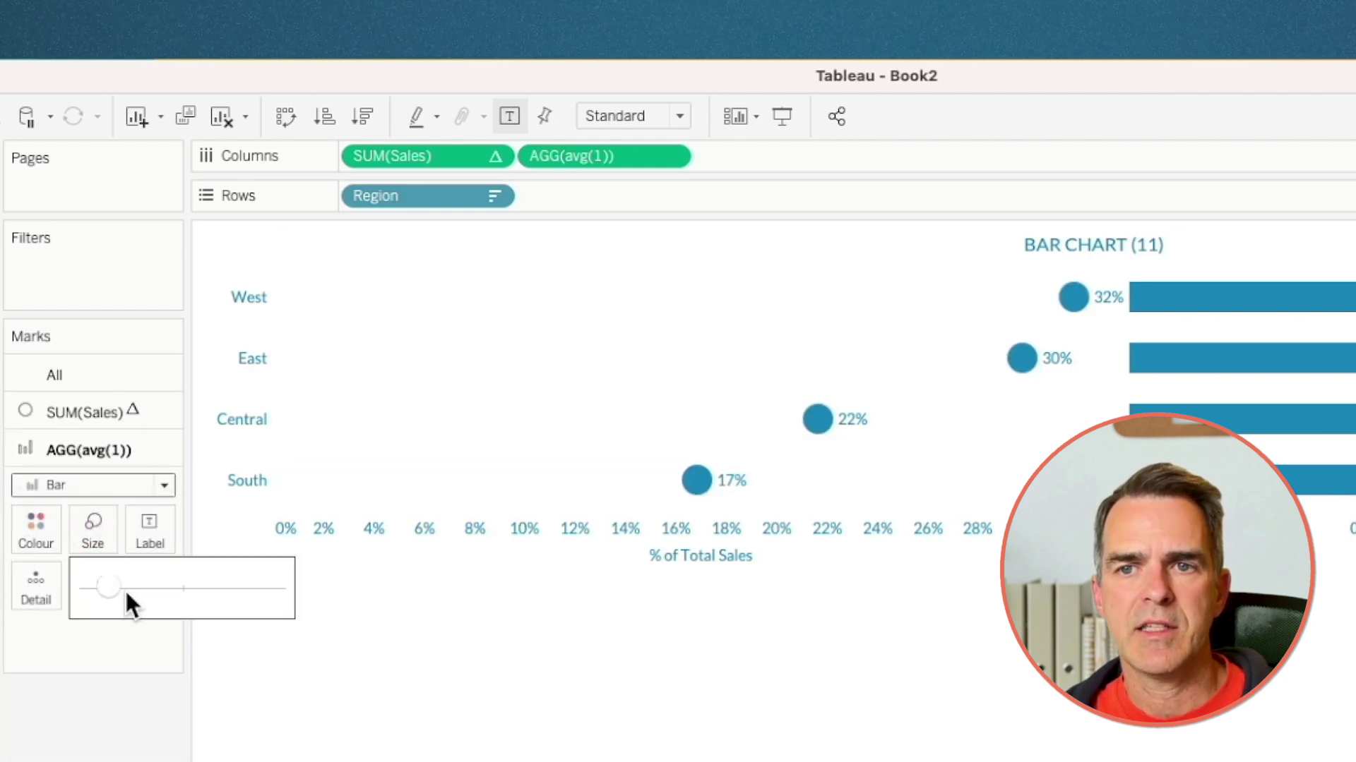
left_click(108, 679)
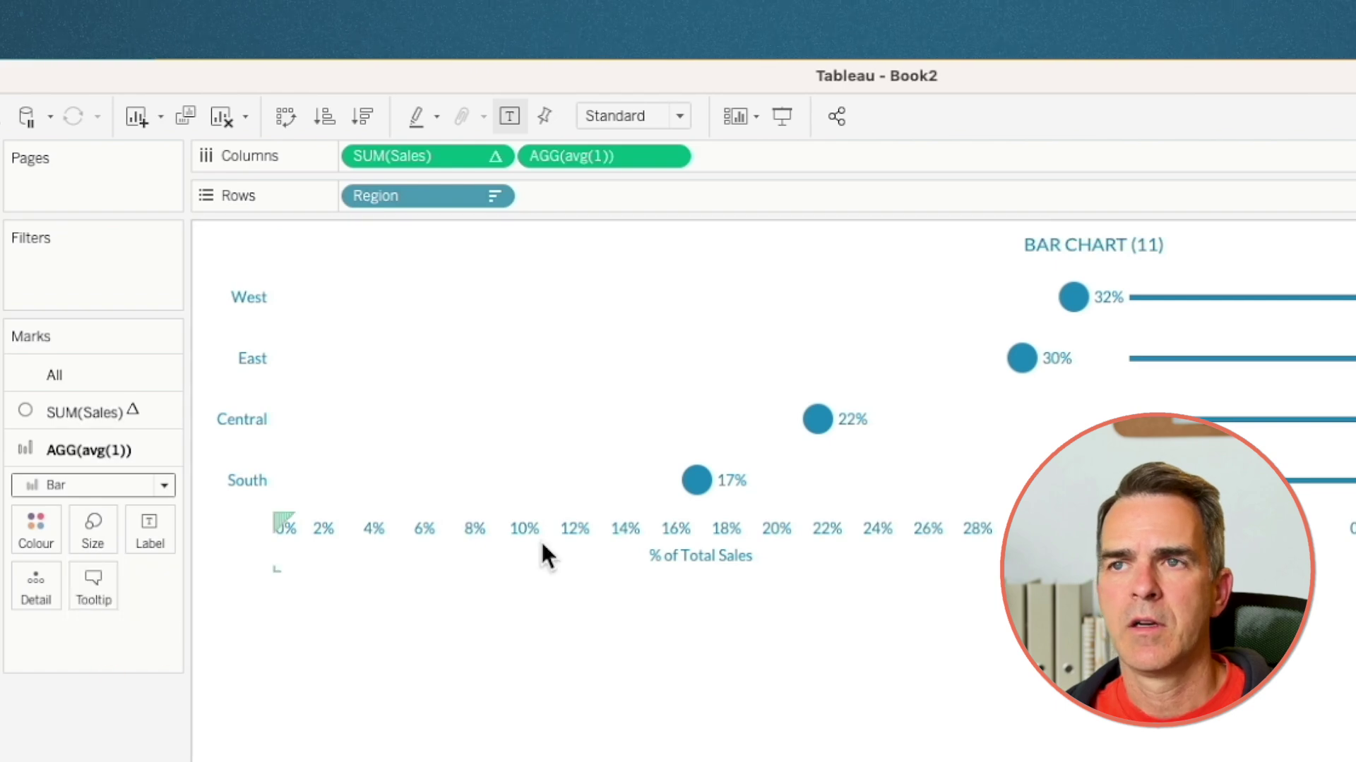
Combine avg(1) with SUM(Sales) as a dual axis and synchronise the two axes.
right_click(568, 155)
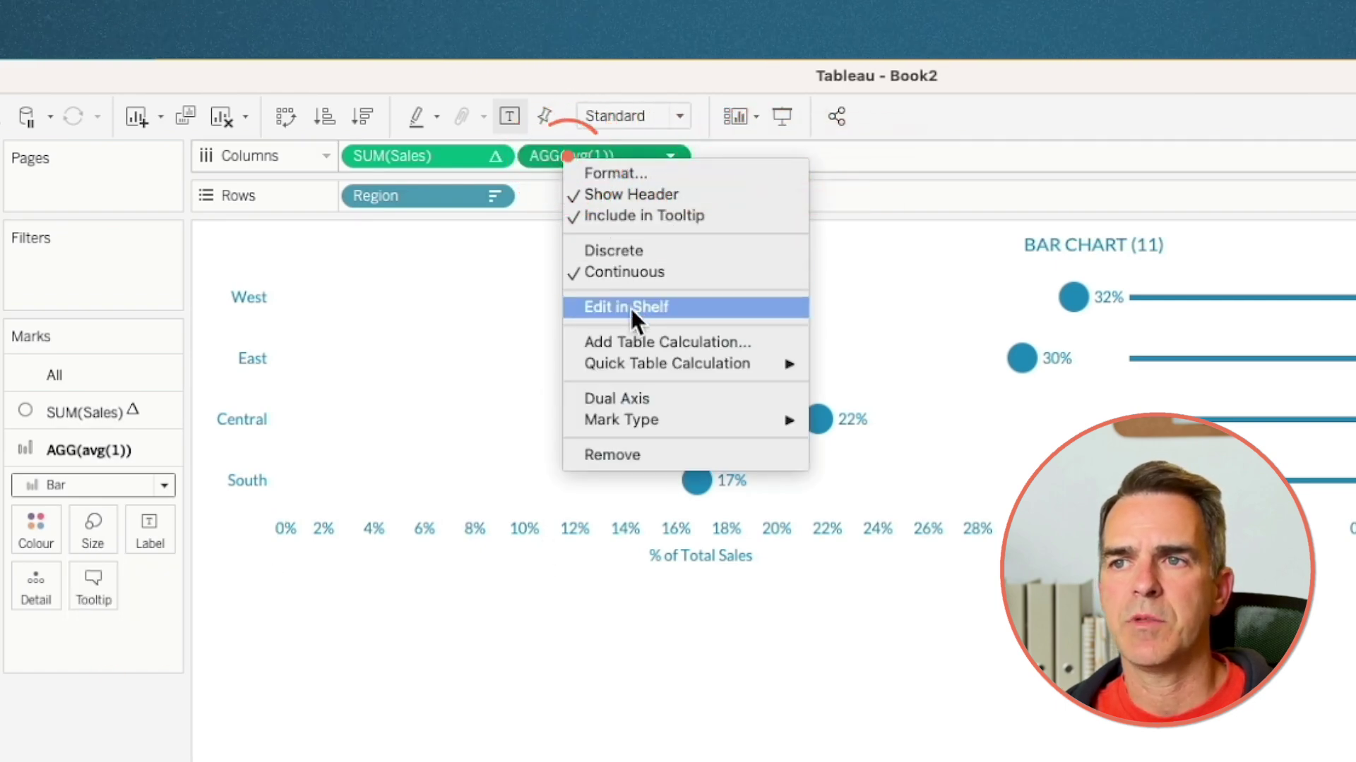
left_click(626, 395)
right_click(594, 312)
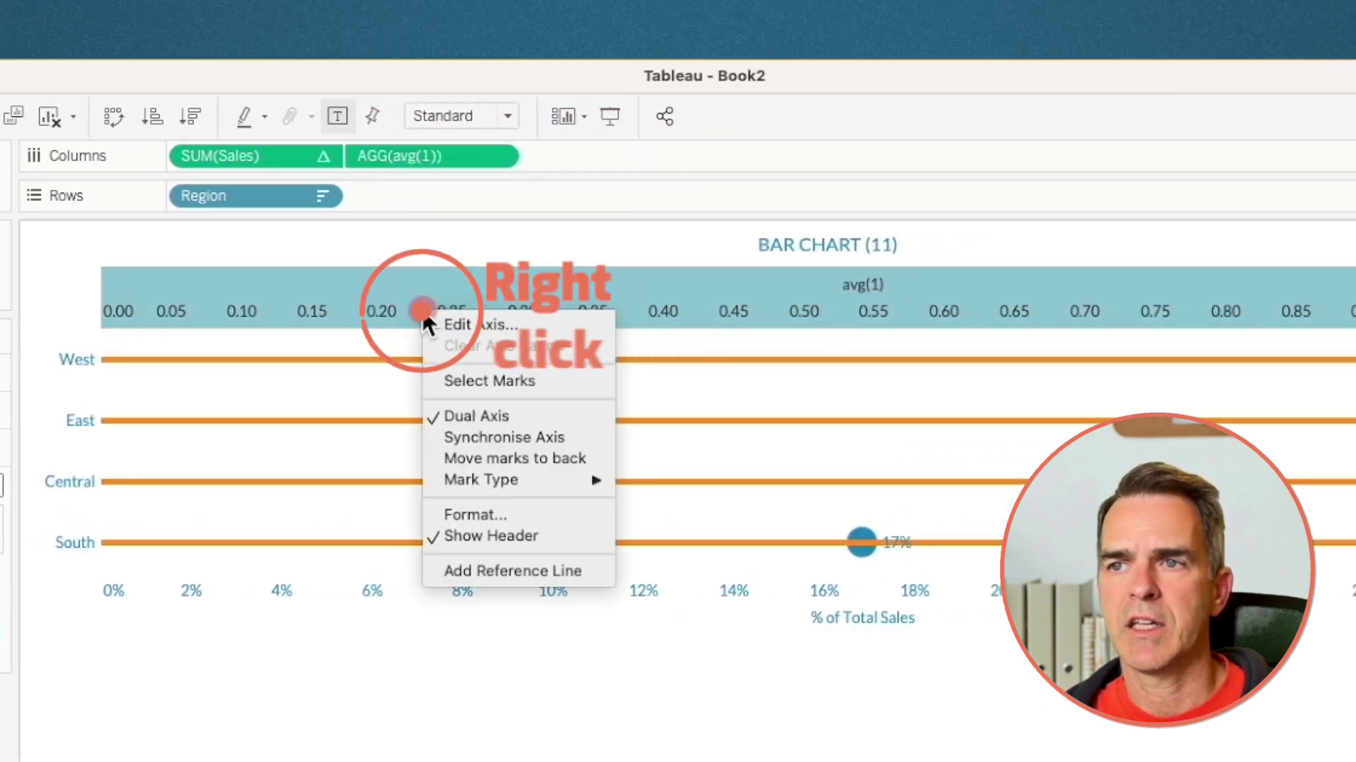
left_click(484, 438)
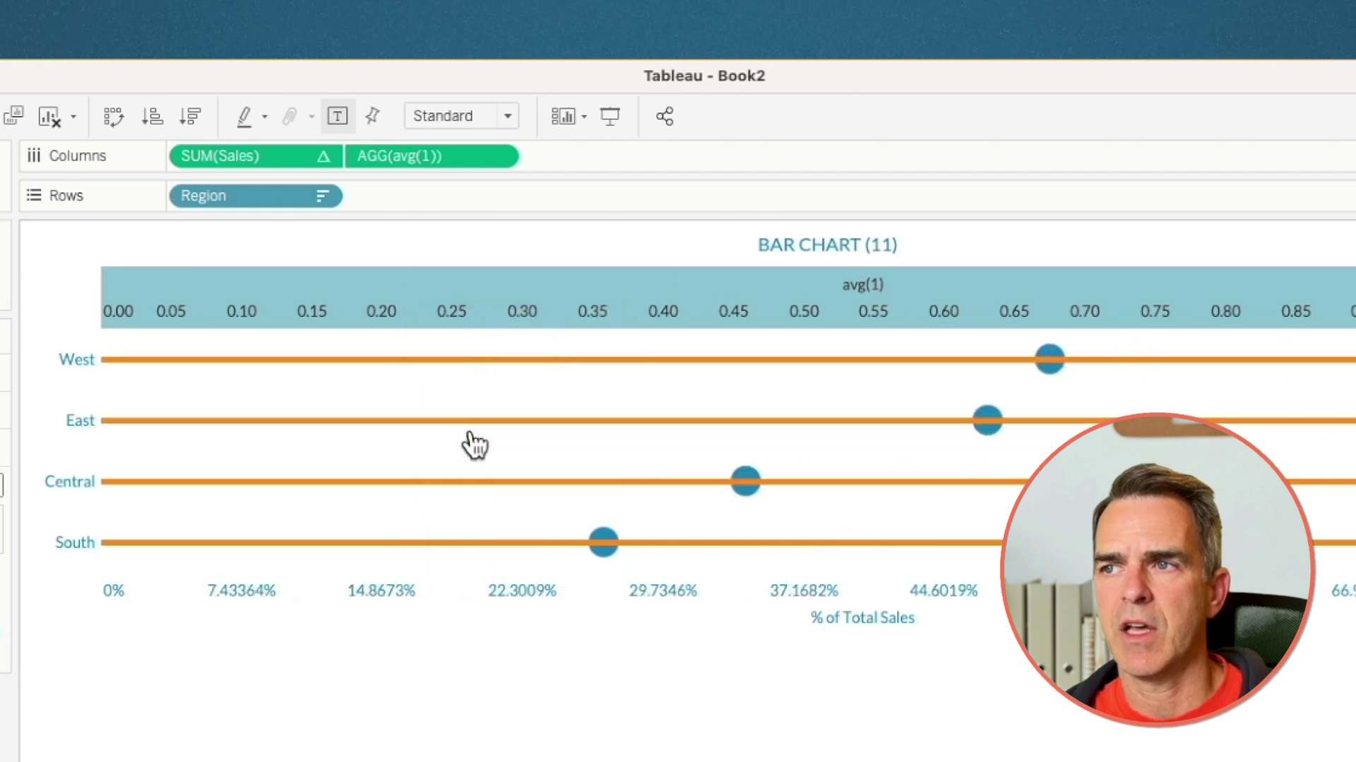
Move the avg(1) marks to the back and hide the avg(1) axis header.
right_click(478, 299)
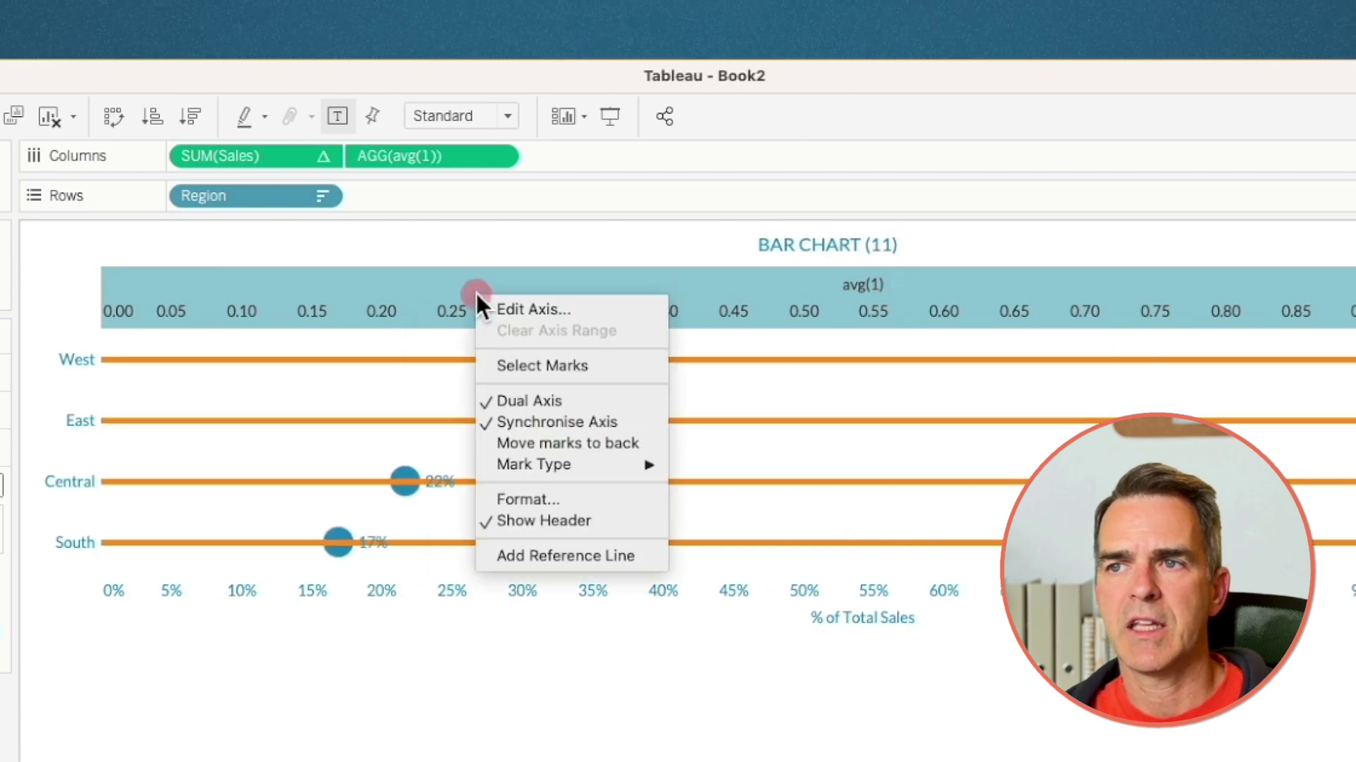
left_click(564, 438)
right_click(418, 311)
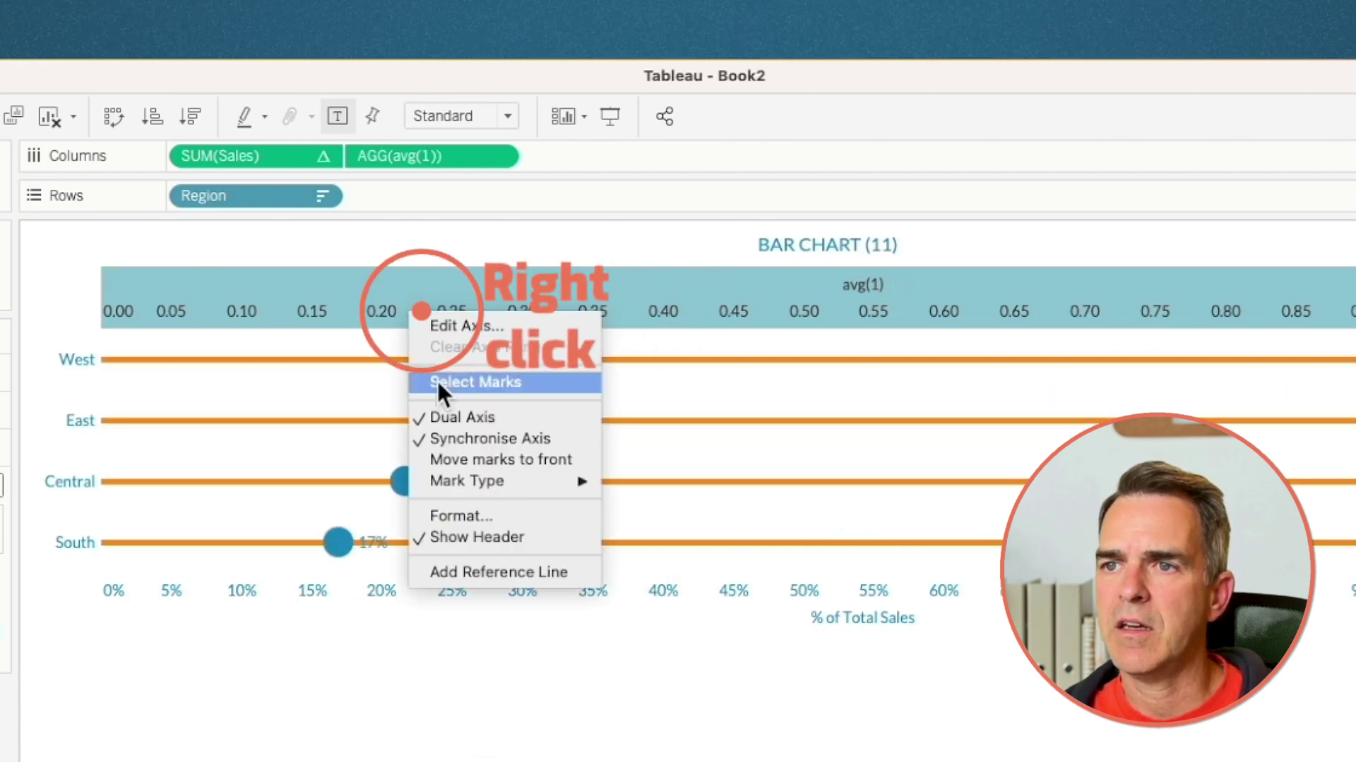
left_click(463, 529)
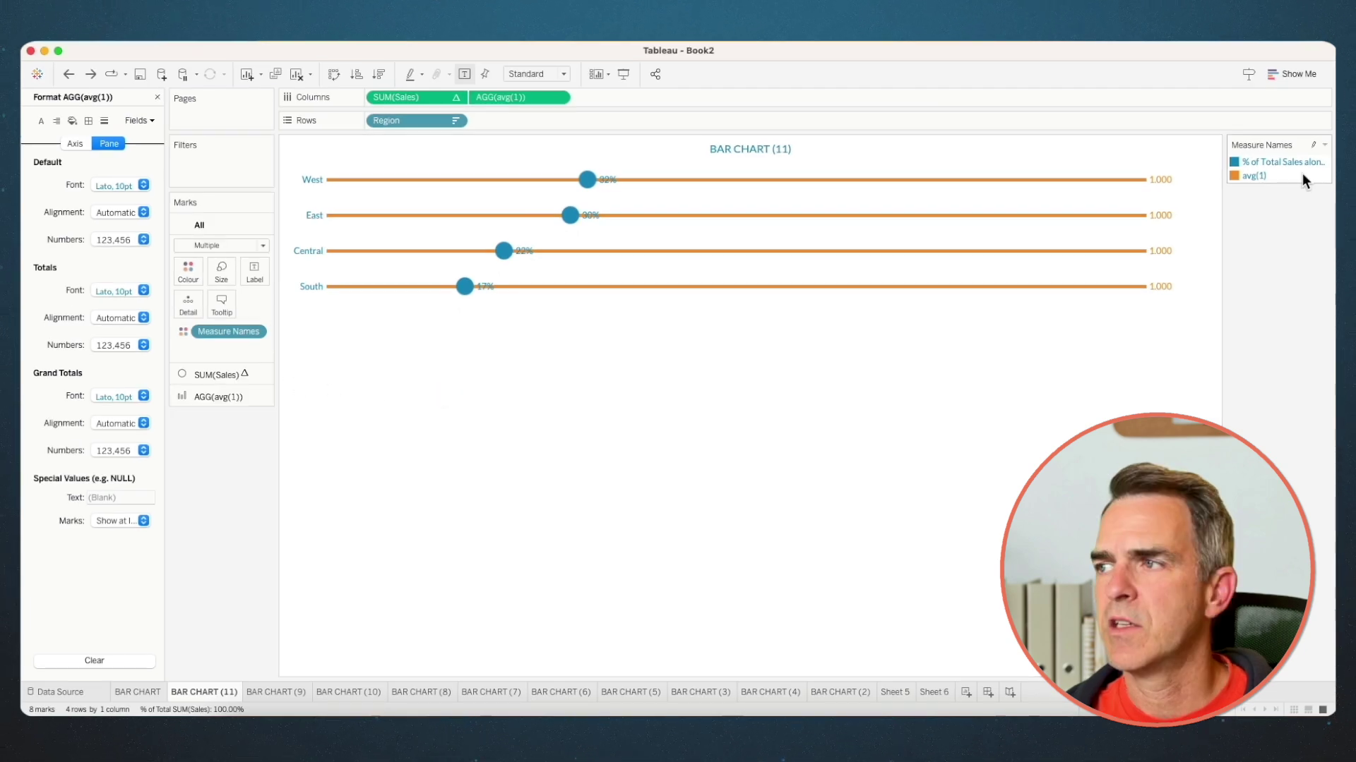
Colour the measures from the VizWiz Blues palette: darkest blue for % of Total Sales and the second-lightest blue for avg(1).
double_click(1302, 172)
left_click(753, 282)
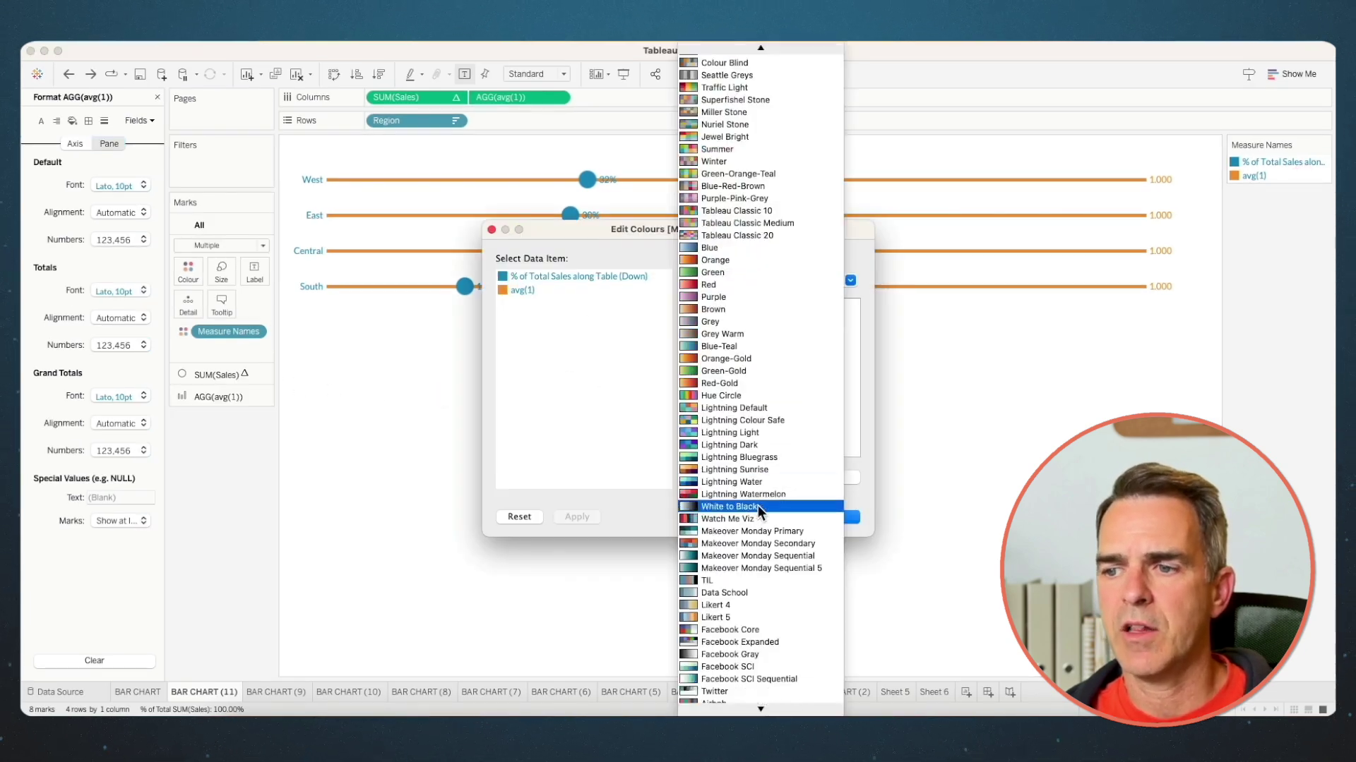
left_click(757, 505)
left_click(536, 273)
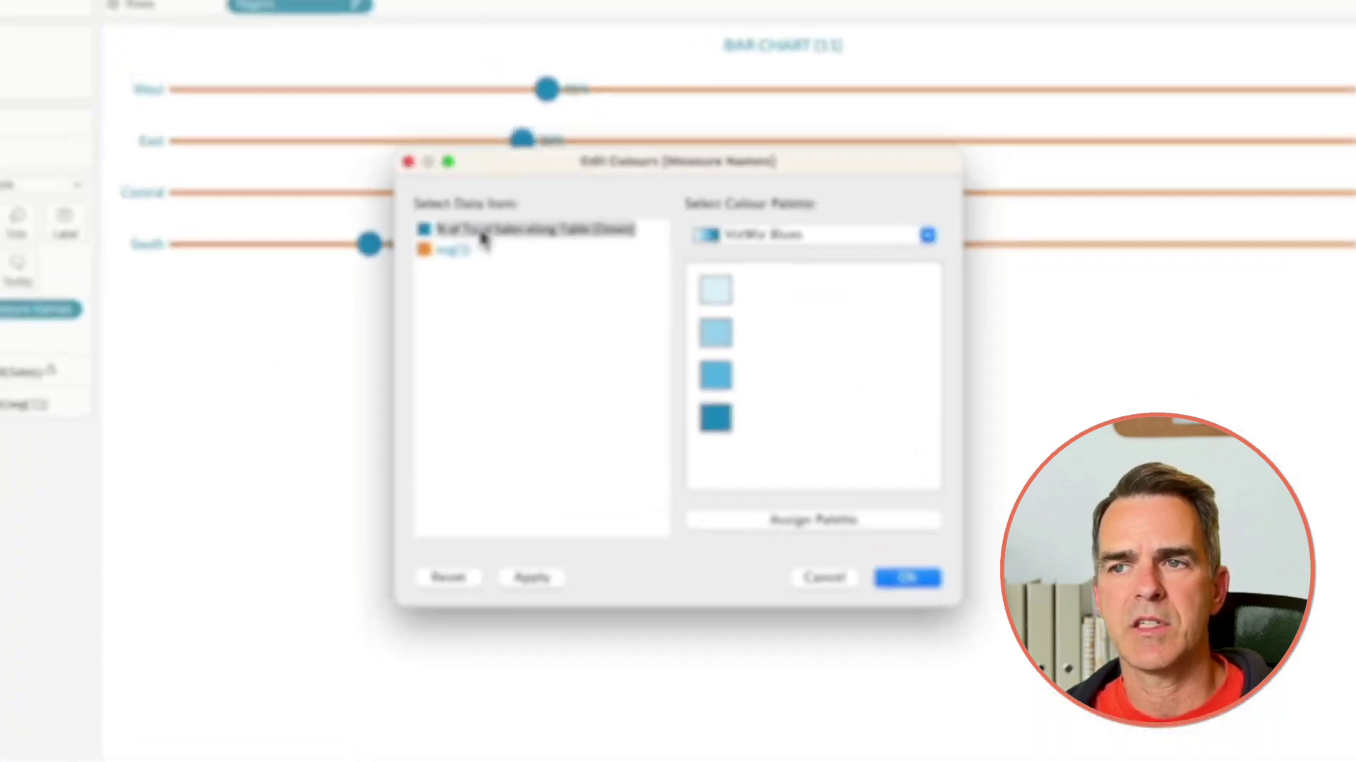
left_click(703, 407)
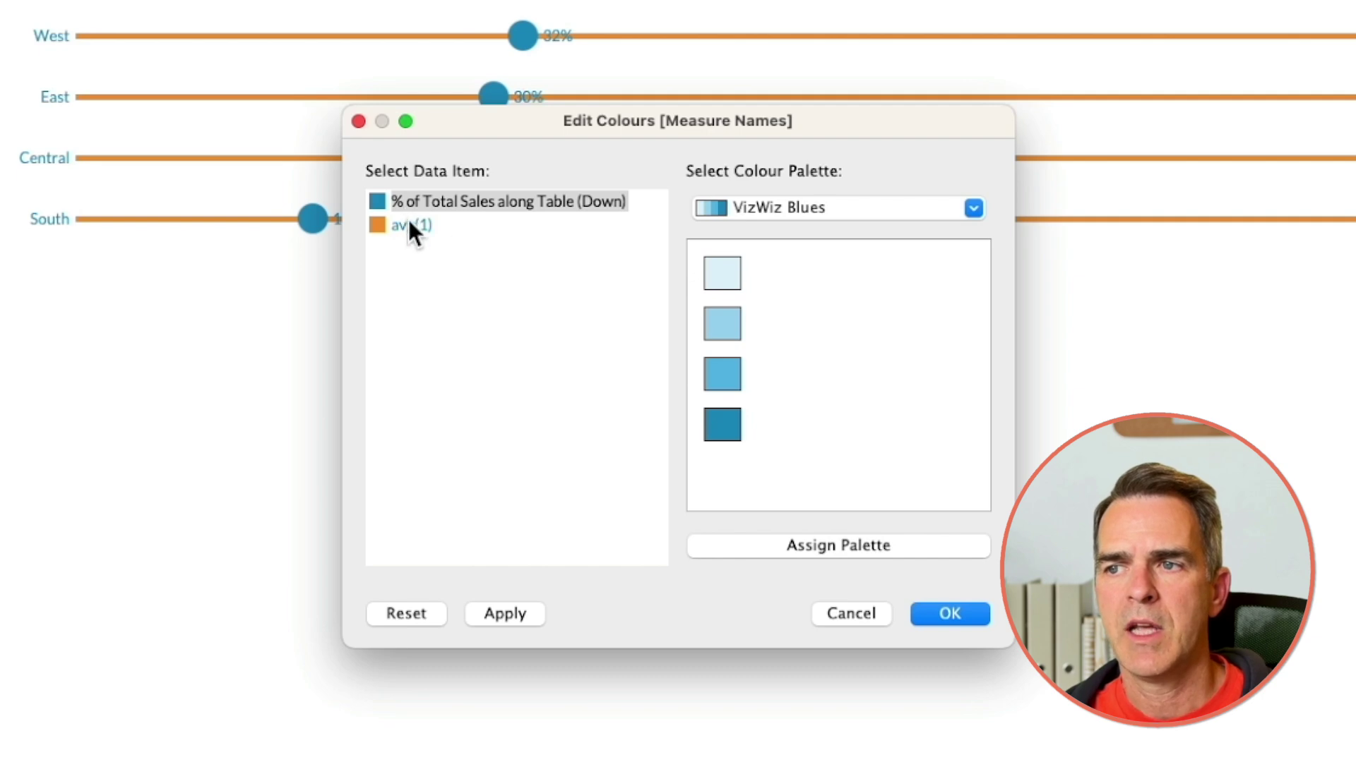
left_click(722, 320)
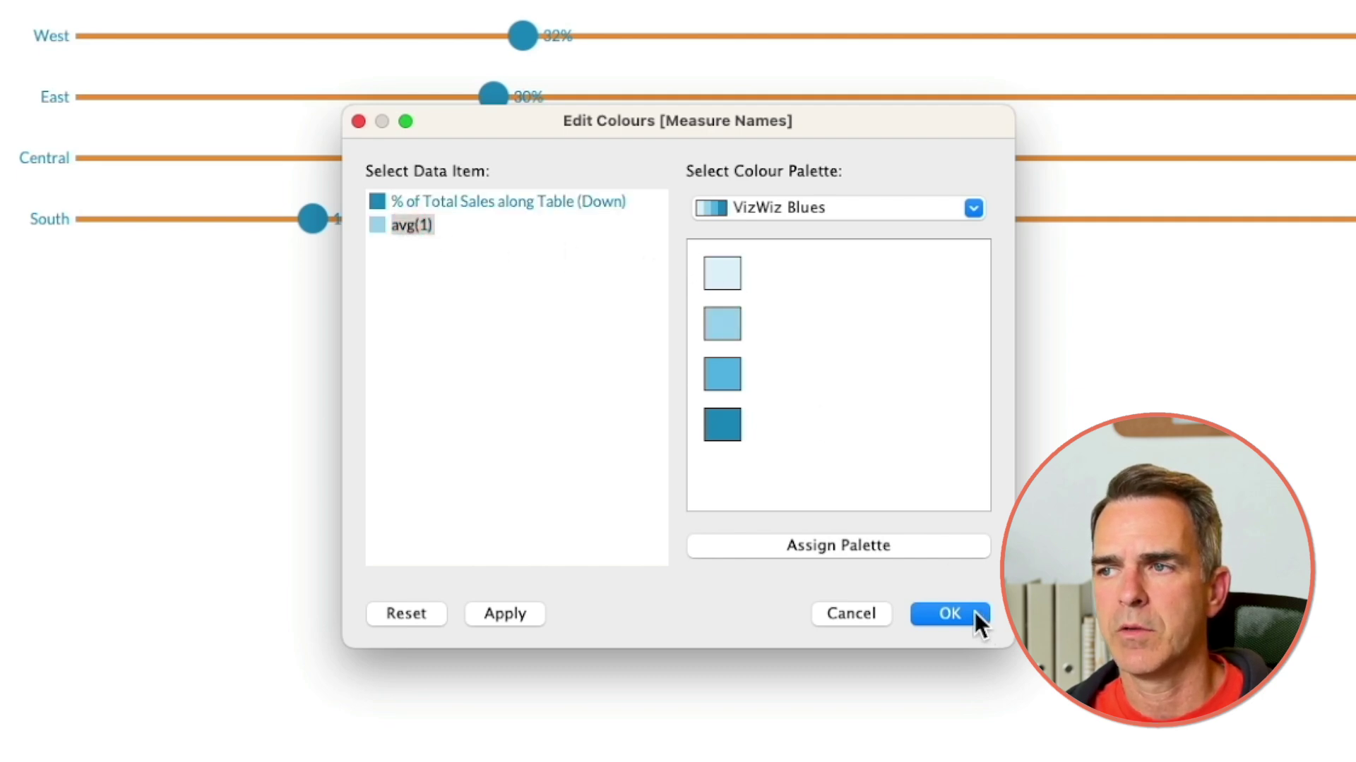
left_click(948, 614)
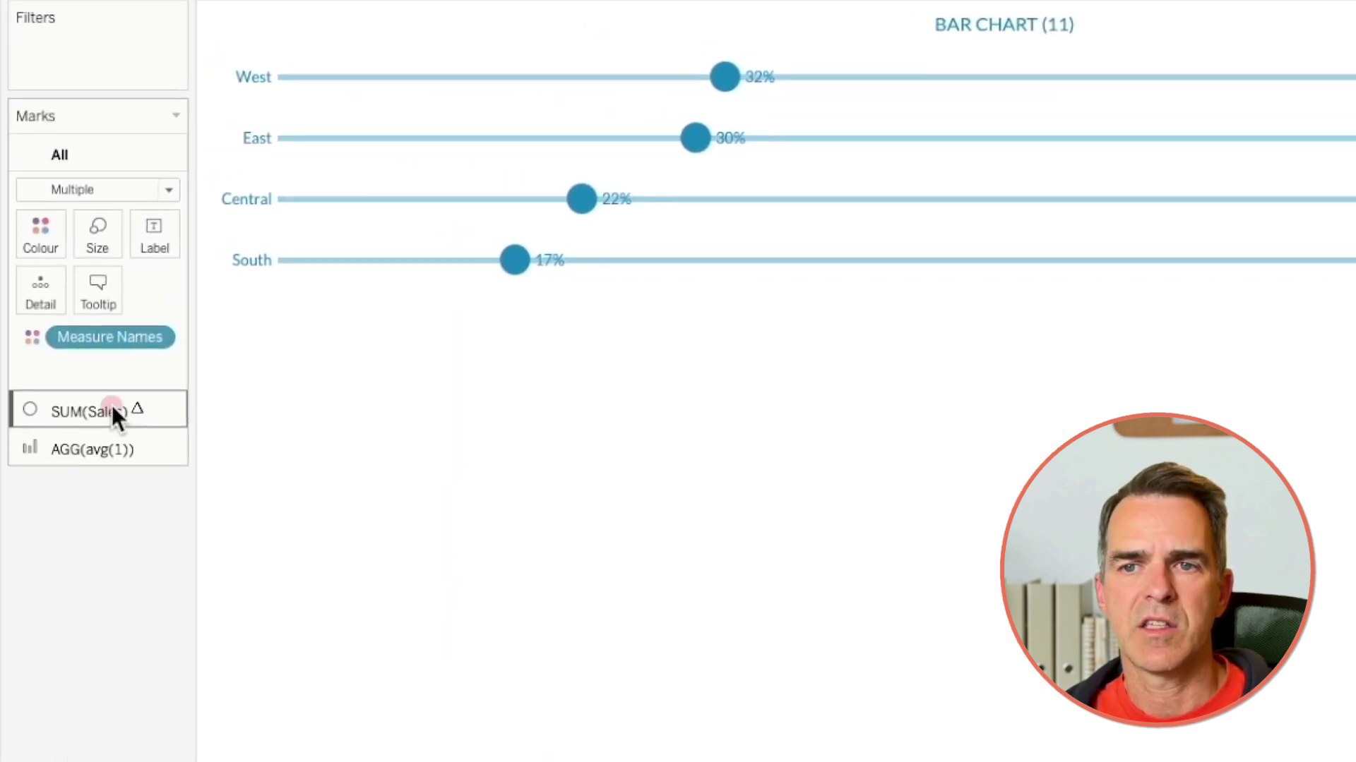
Set the vertical alignment of the SUM(Sales) circle labels to Top.
left_click(113, 411)
left_click(156, 282)
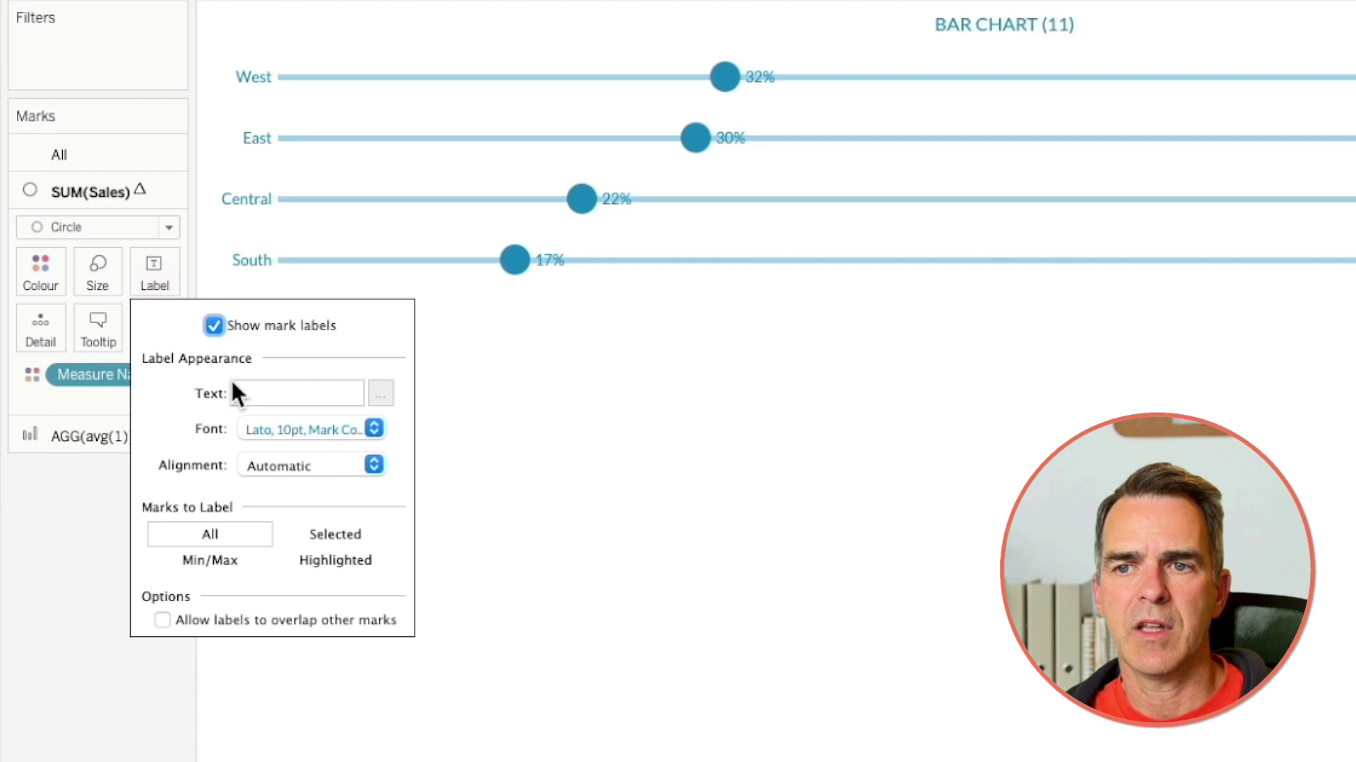
left_click(316, 464)
left_click(326, 688)
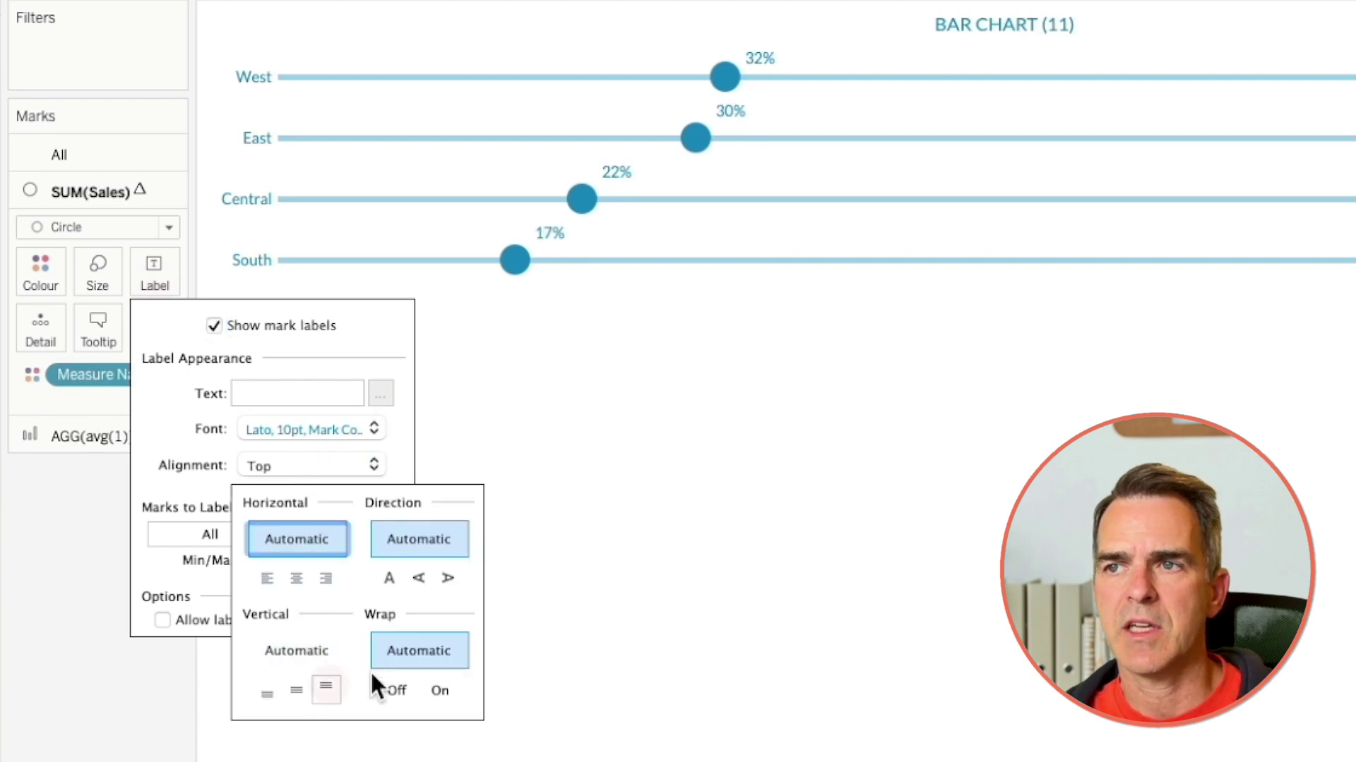
left_click(722, 625)
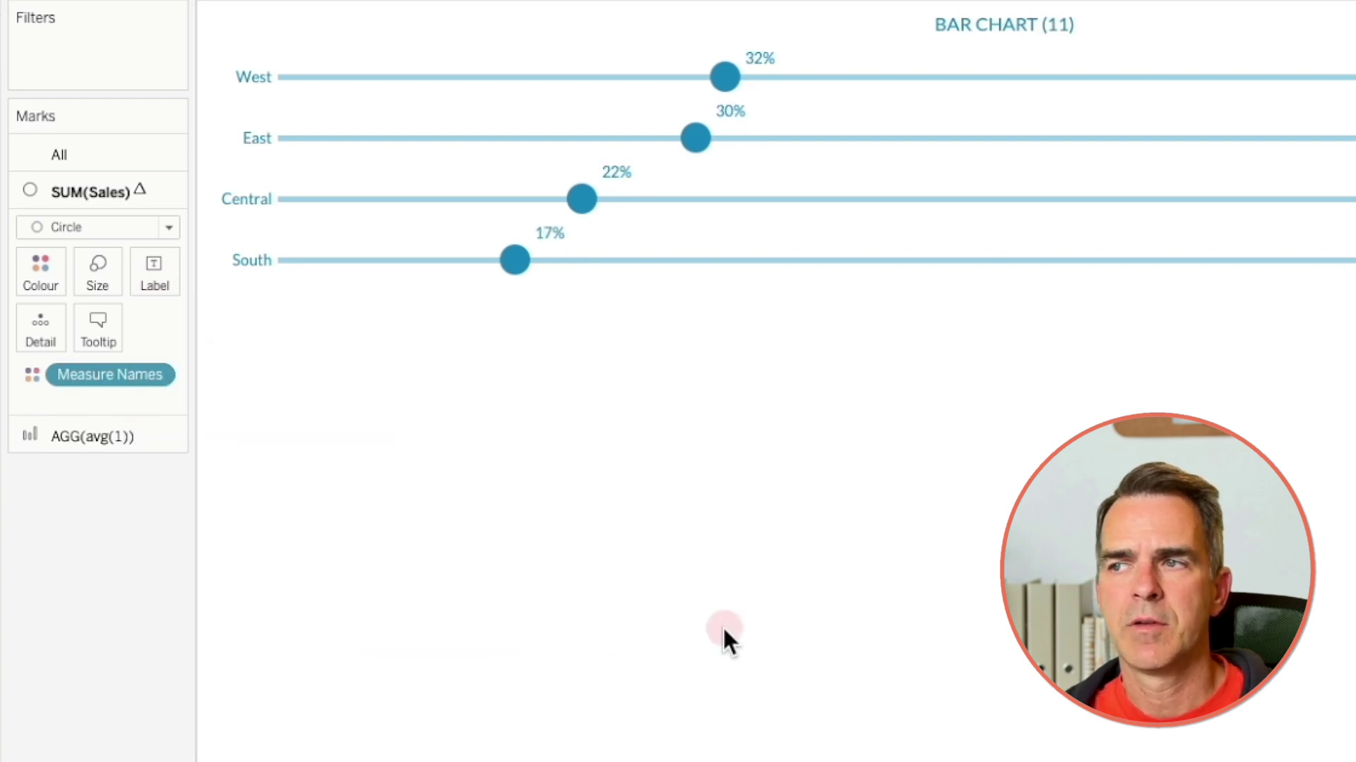
Turn off the mark labels for the avg(1) bars.
left_click(85, 438)
left_click(160, 309)
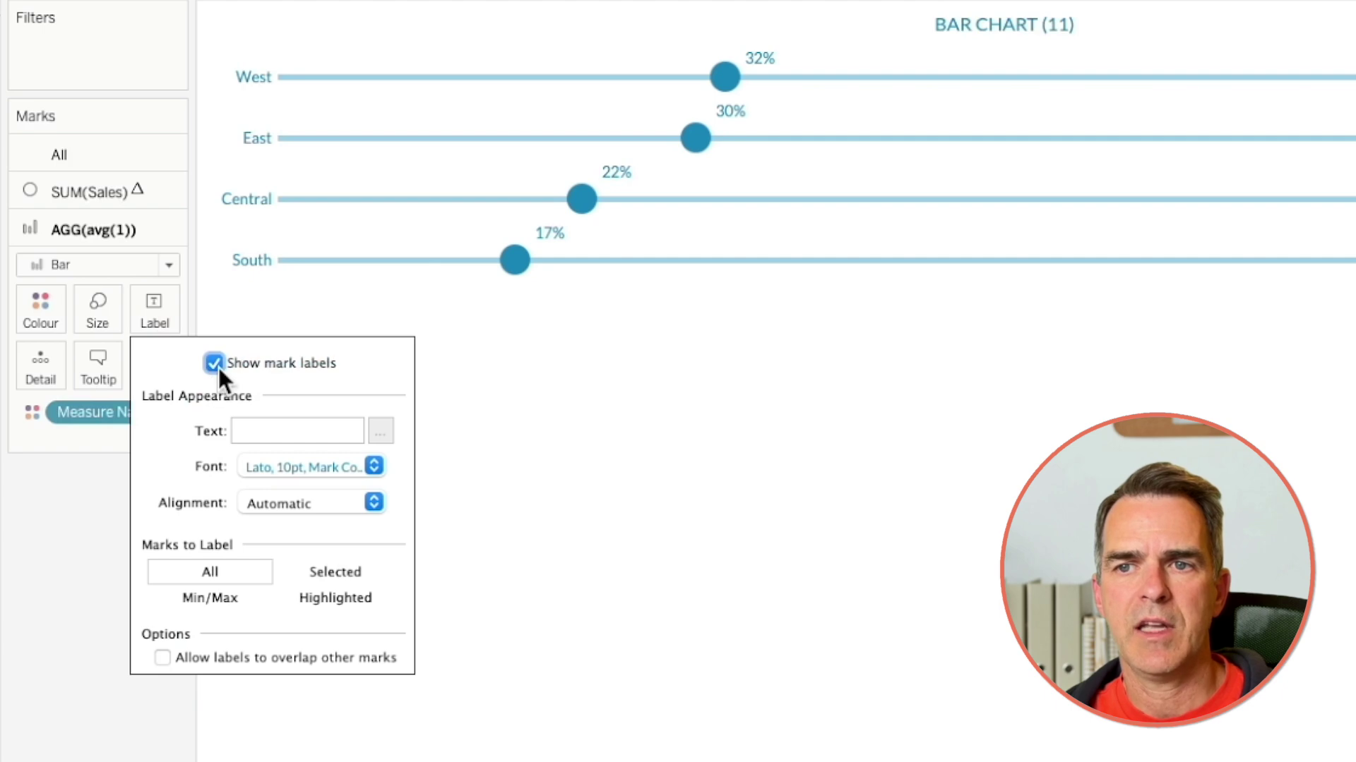
left_click(214, 363)
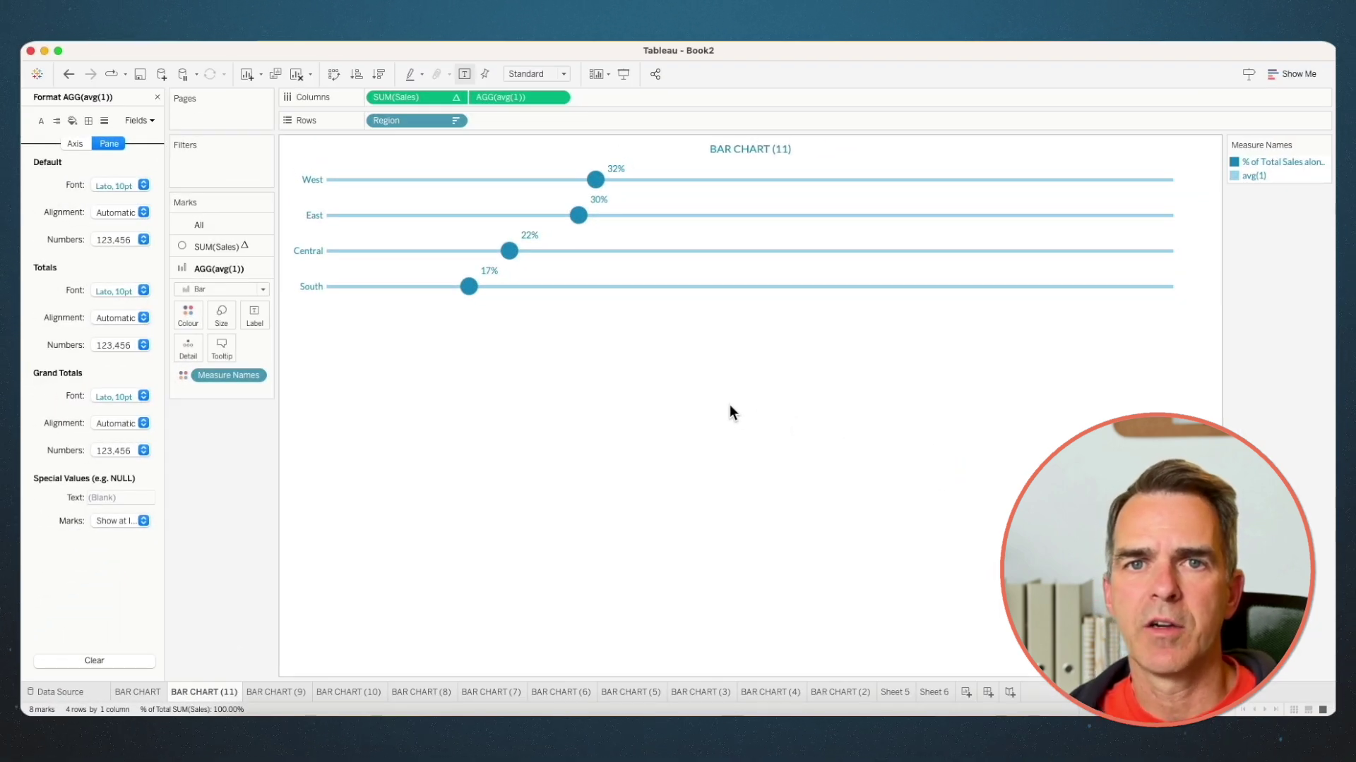
Duplicate the BAR CHART sheet and plot 2022 Sales and 2021 Sales on one shared axis in place of Sales.
right_click(142, 692)
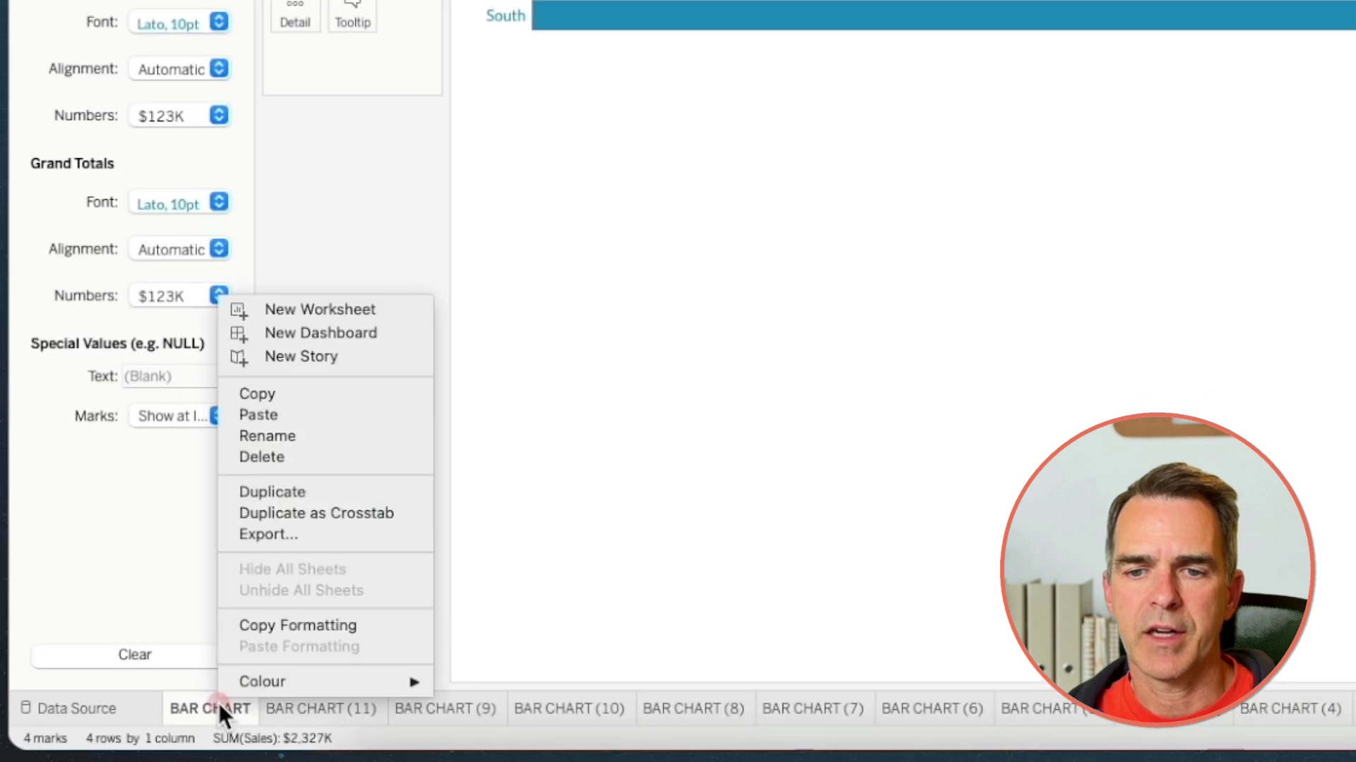
left_click(275, 491)
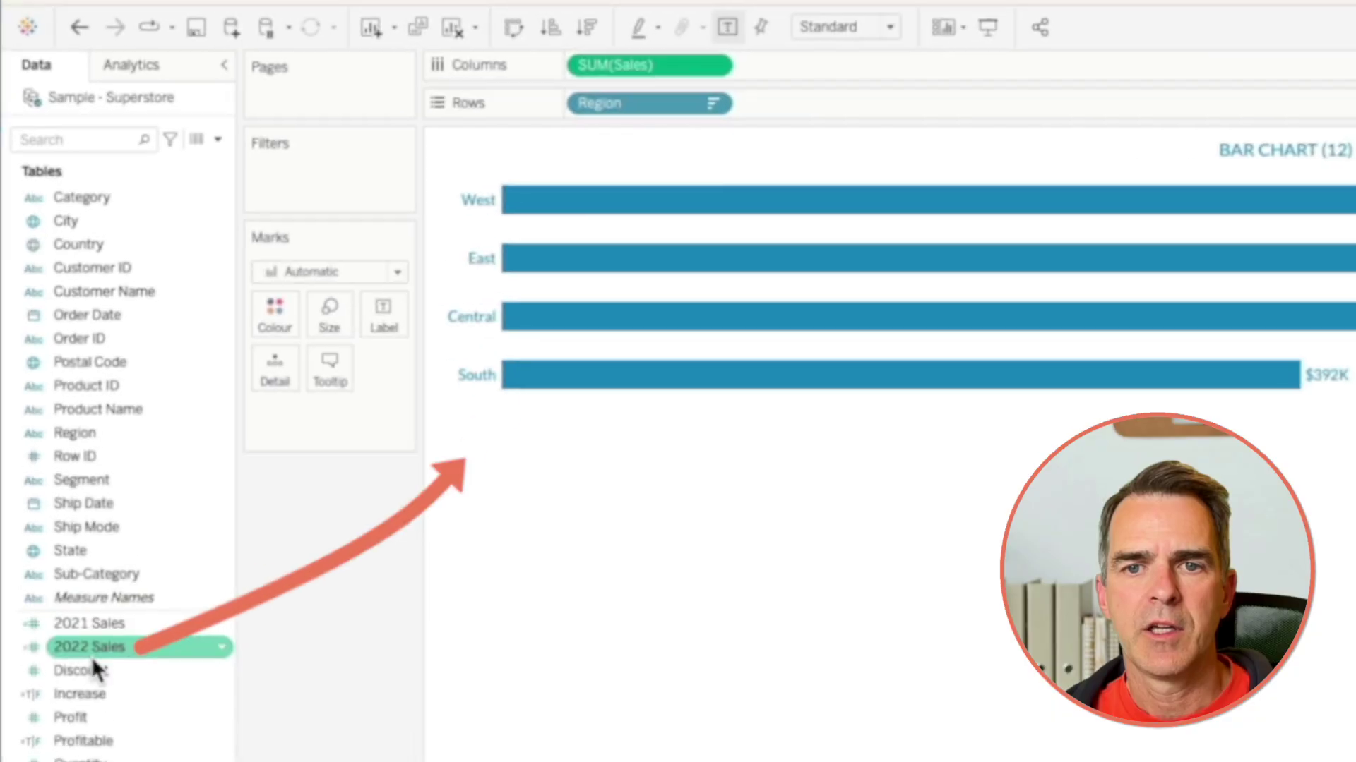
left_click_drag(95, 668, 646, 66)
mouse_move(106, 643)
left_mouse_down()
mouse_move(830, 465)
mouse_move(846, 438)
left_mouse_up()
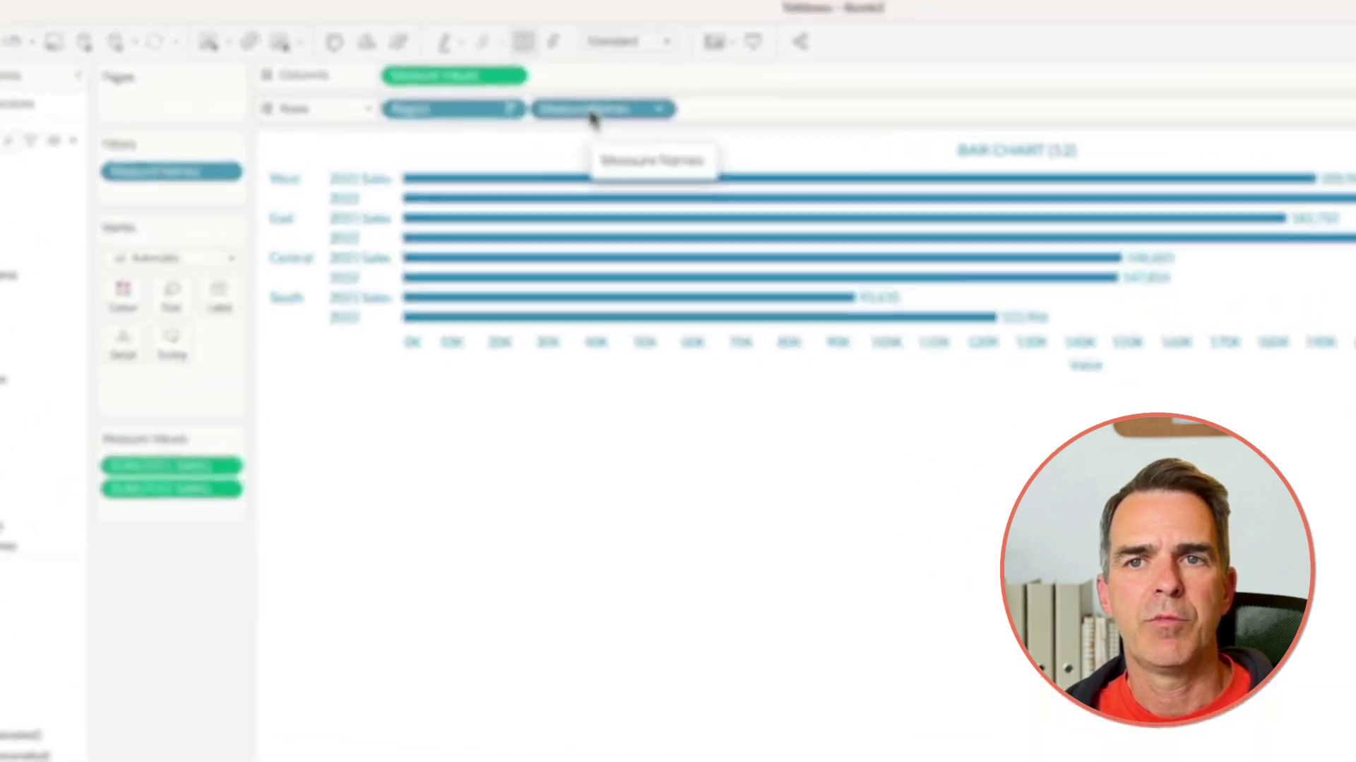
Move Measure Names from Rows to Colour and switch mark stacking off so the bars overlap.
left_click_drag(510, 119, 510, 119)
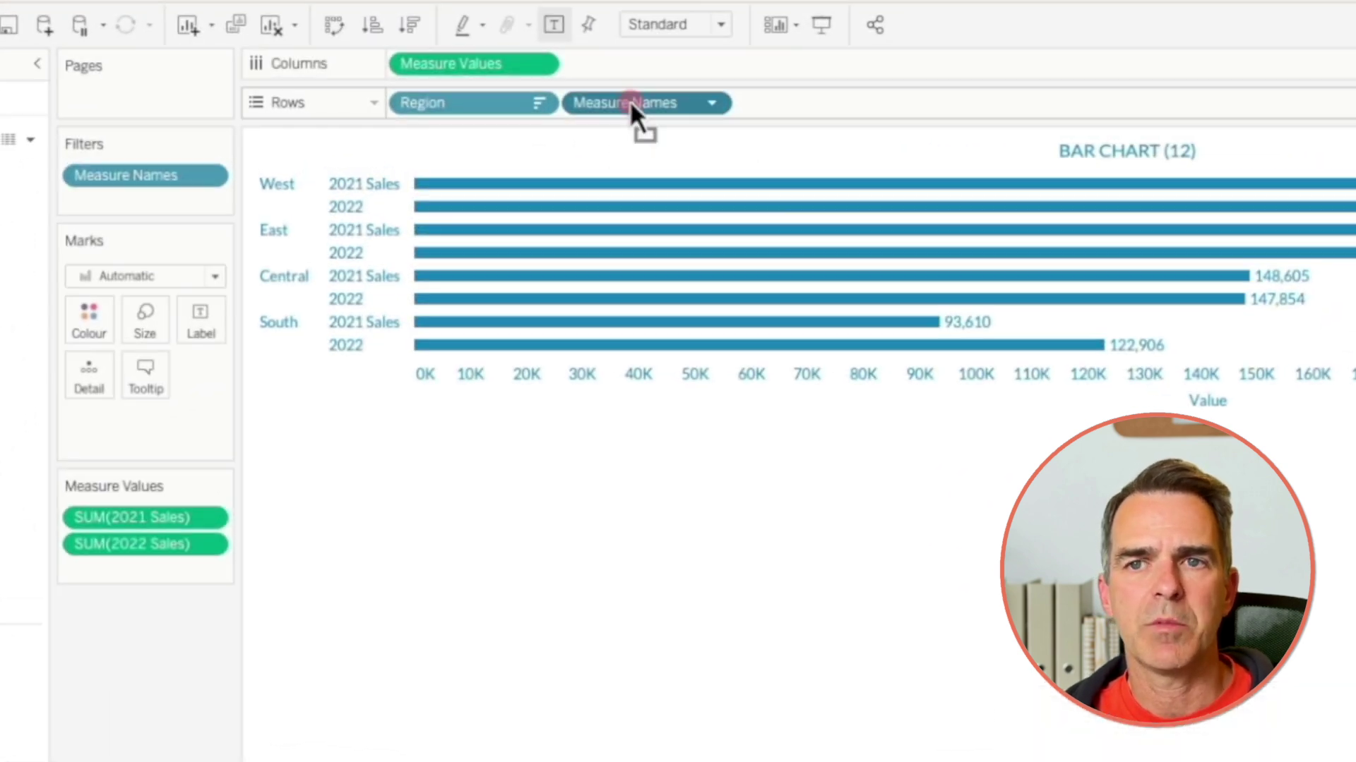
left_click_drag(629, 100, 89, 316)
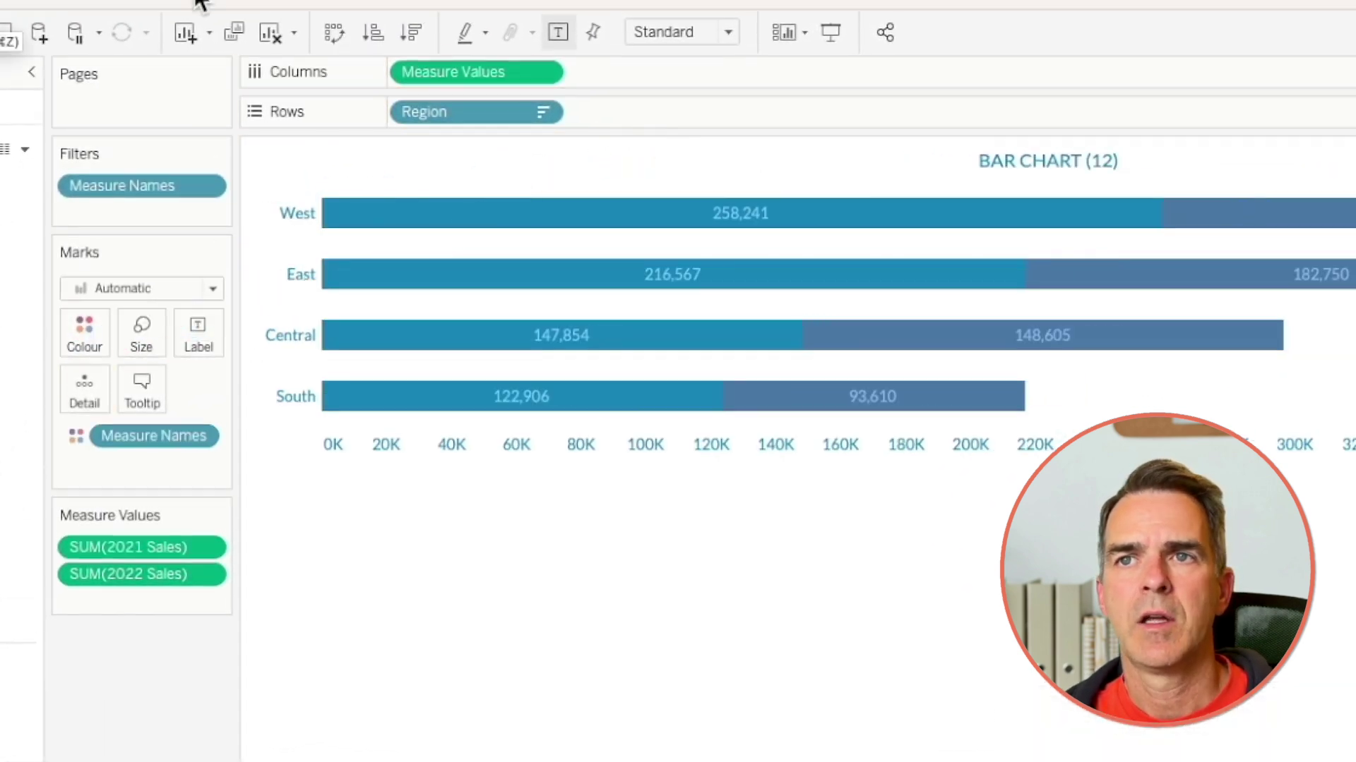
left_click(338, 25)
mouse_move(389, 112)
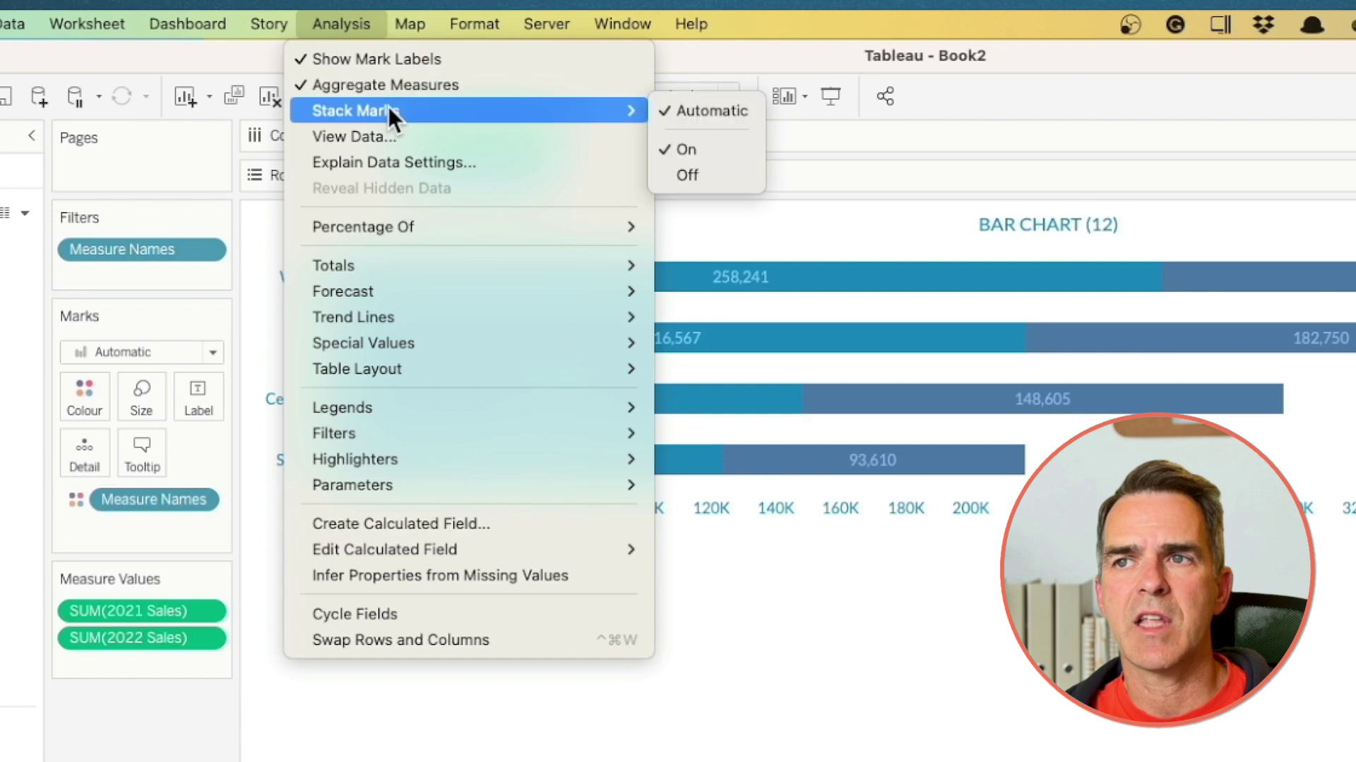
left_click(734, 175)
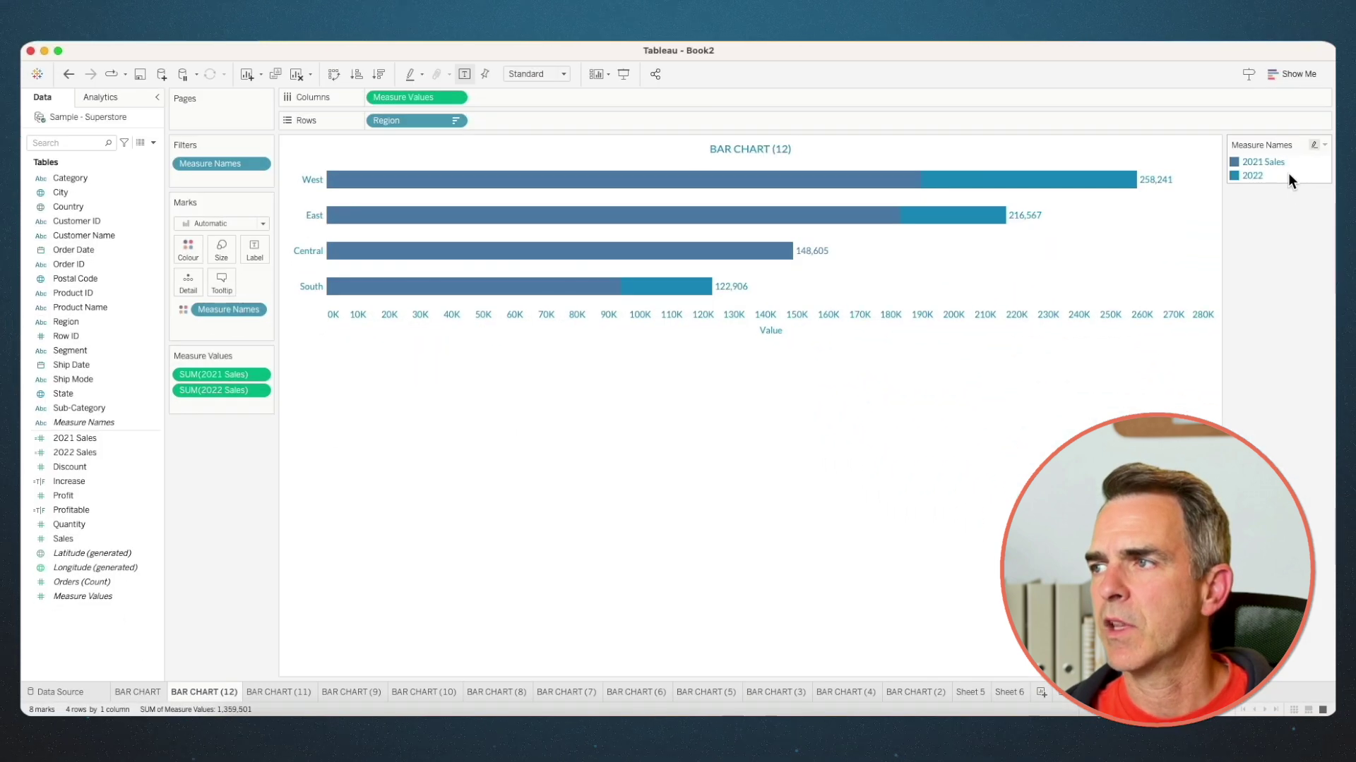
Set the 2021 Sales measure to light blue in the Measure Names colours.
double_click(1287, 175)
left_click(705, 281)
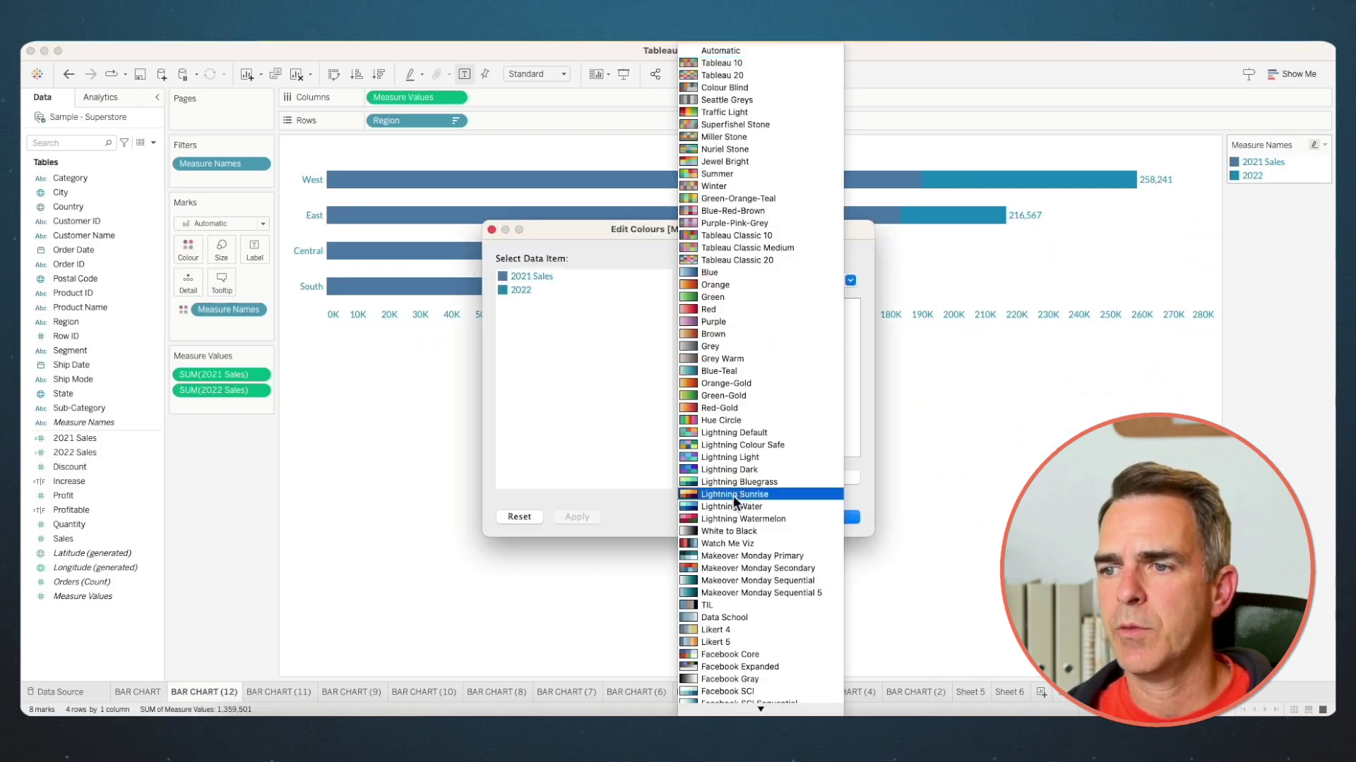
scroll(731, 565, "down", 3)
left_click(722, 696)
left_click(703, 347)
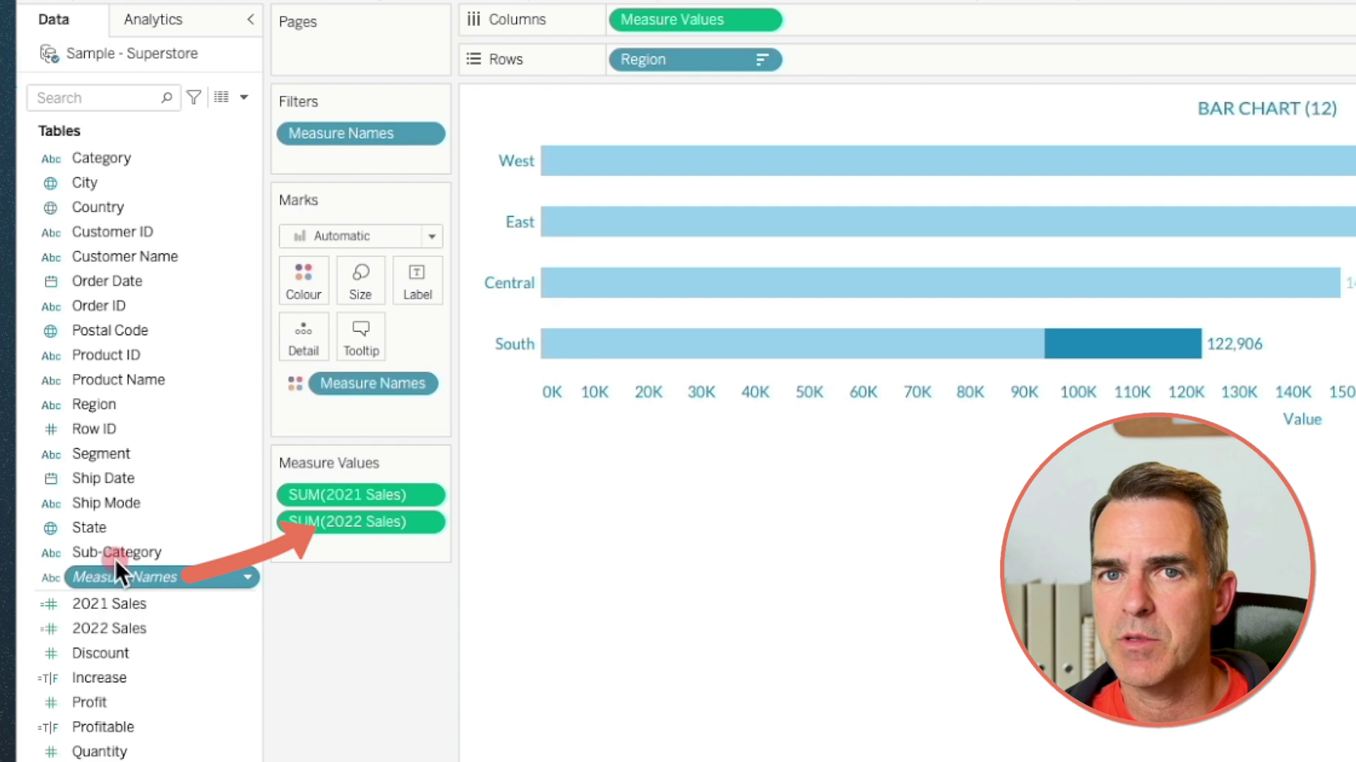
Size the bars by Measure Names with 2022 ordered before 2021 Sales, and hide the Value axis header.
left_click_drag(116, 559, 345, 273)
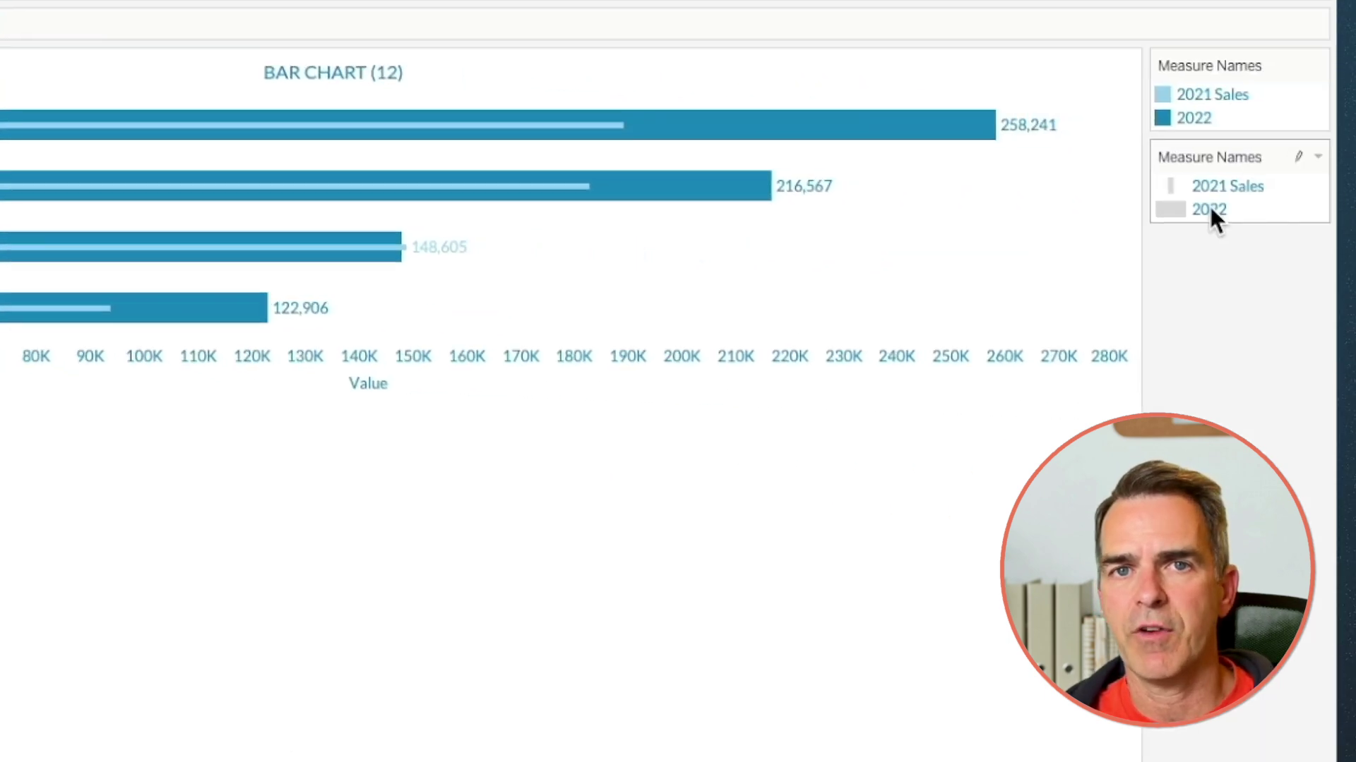
left_click_drag(1209, 209, 1208, 182)
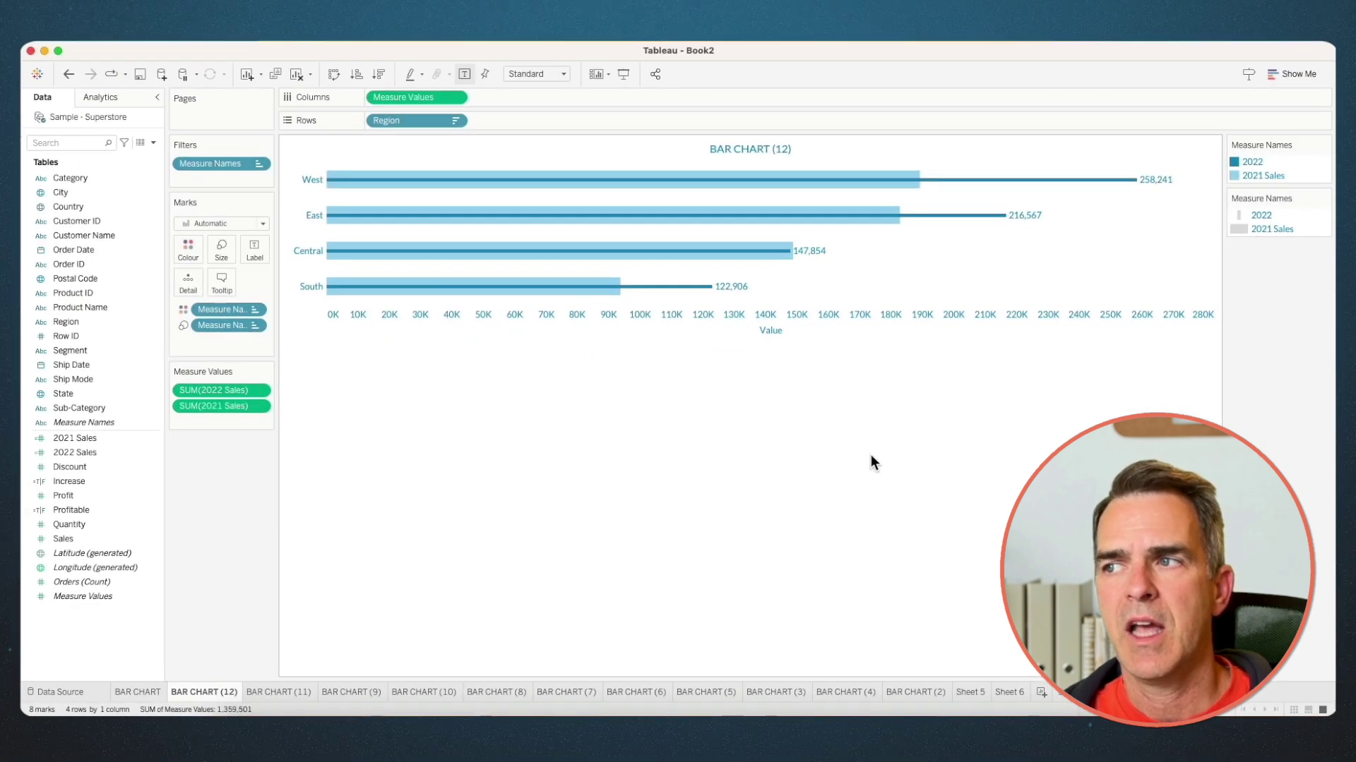
right_click(660, 326)
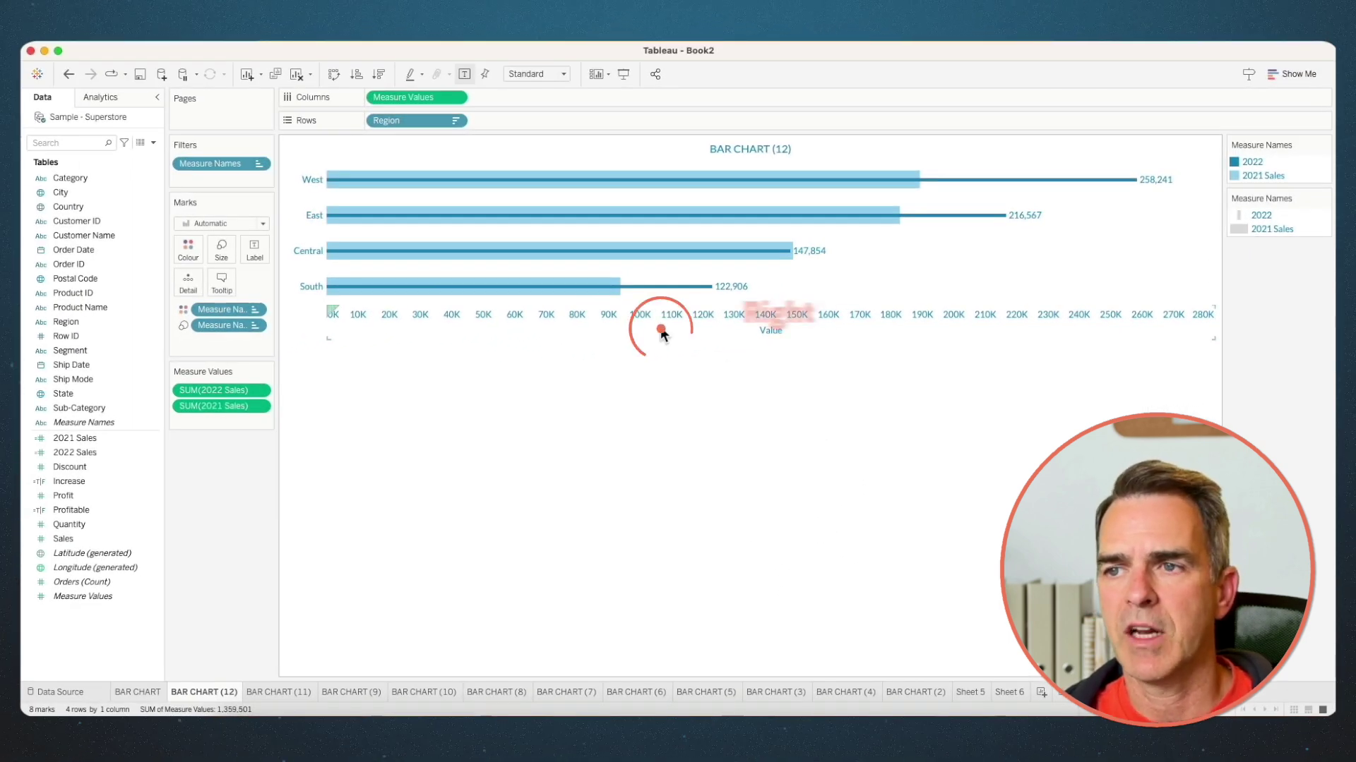
left_click(690, 401)
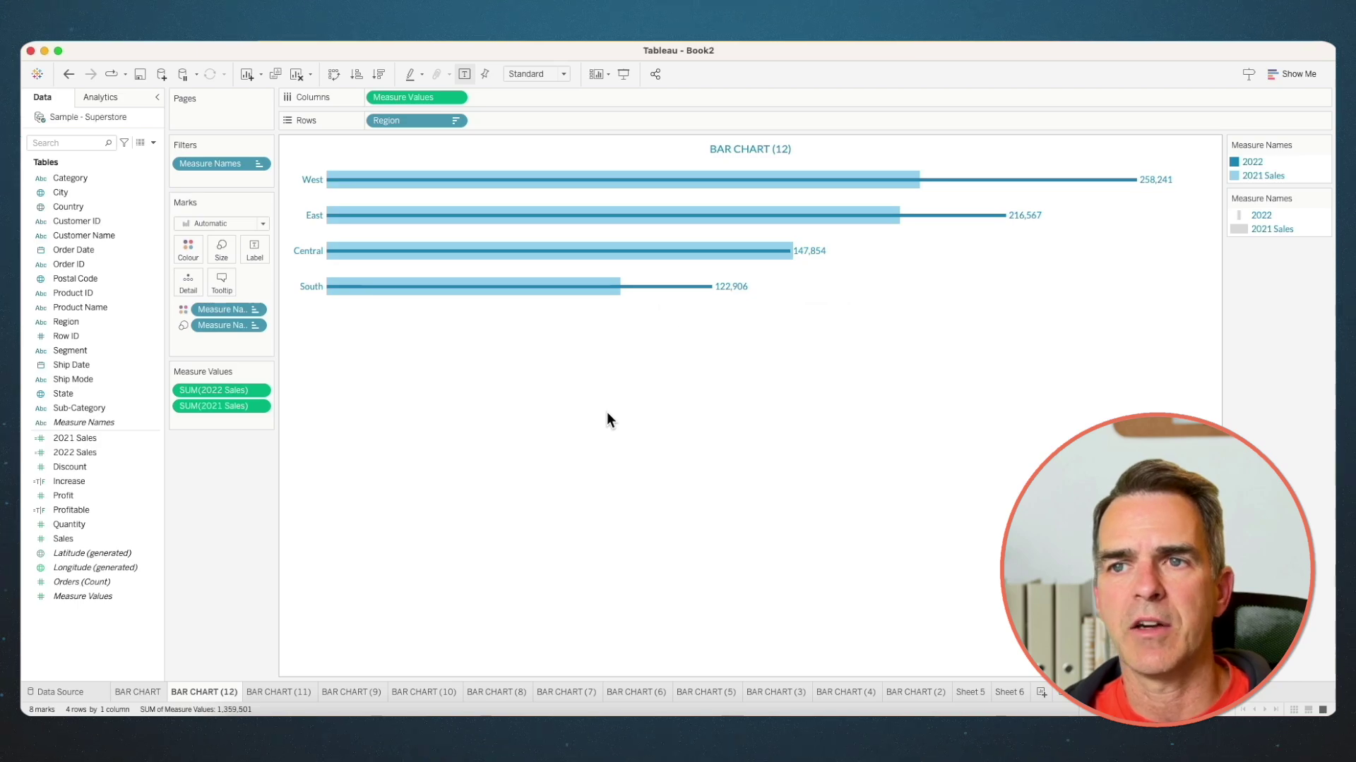
left_click(56, 438)
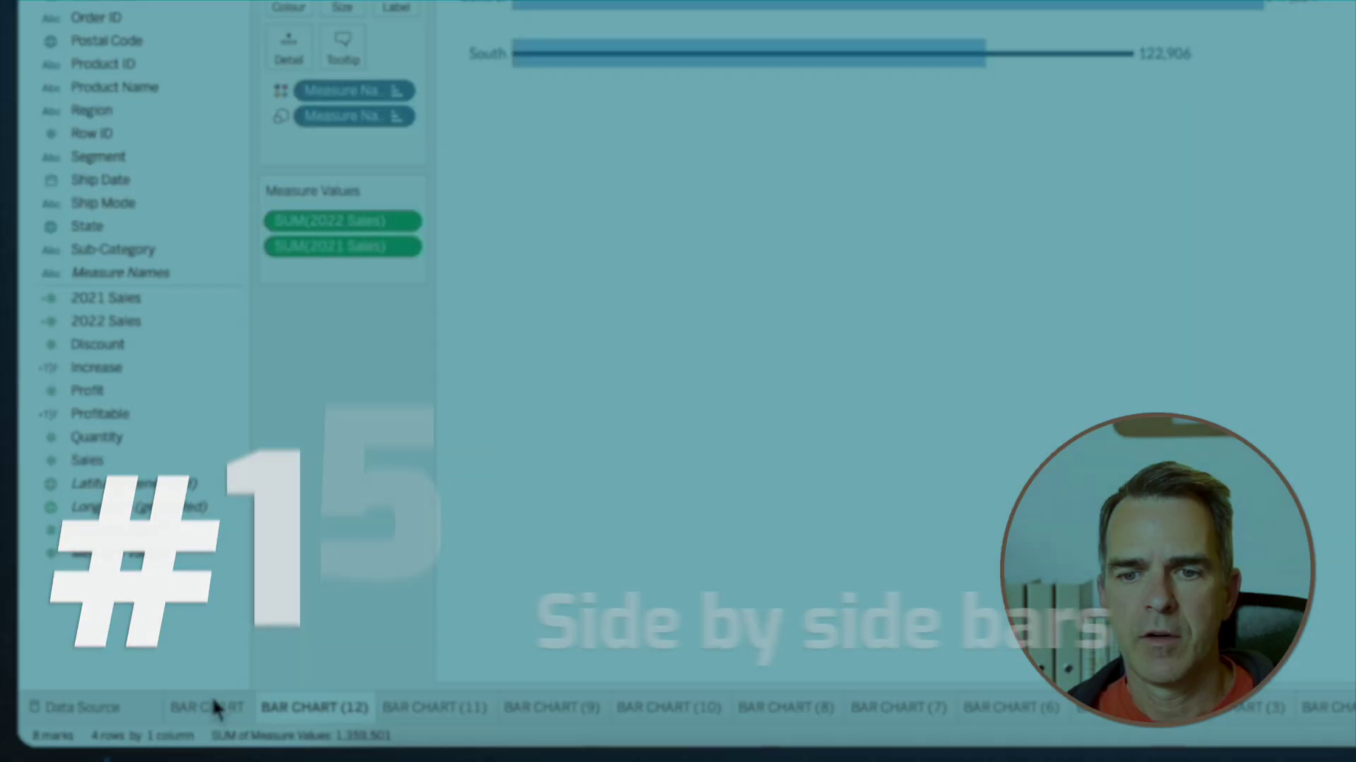
Duplicate the original BAR CHART sheet and add the year of Order Date to Rows after Region.
right_click(211, 699)
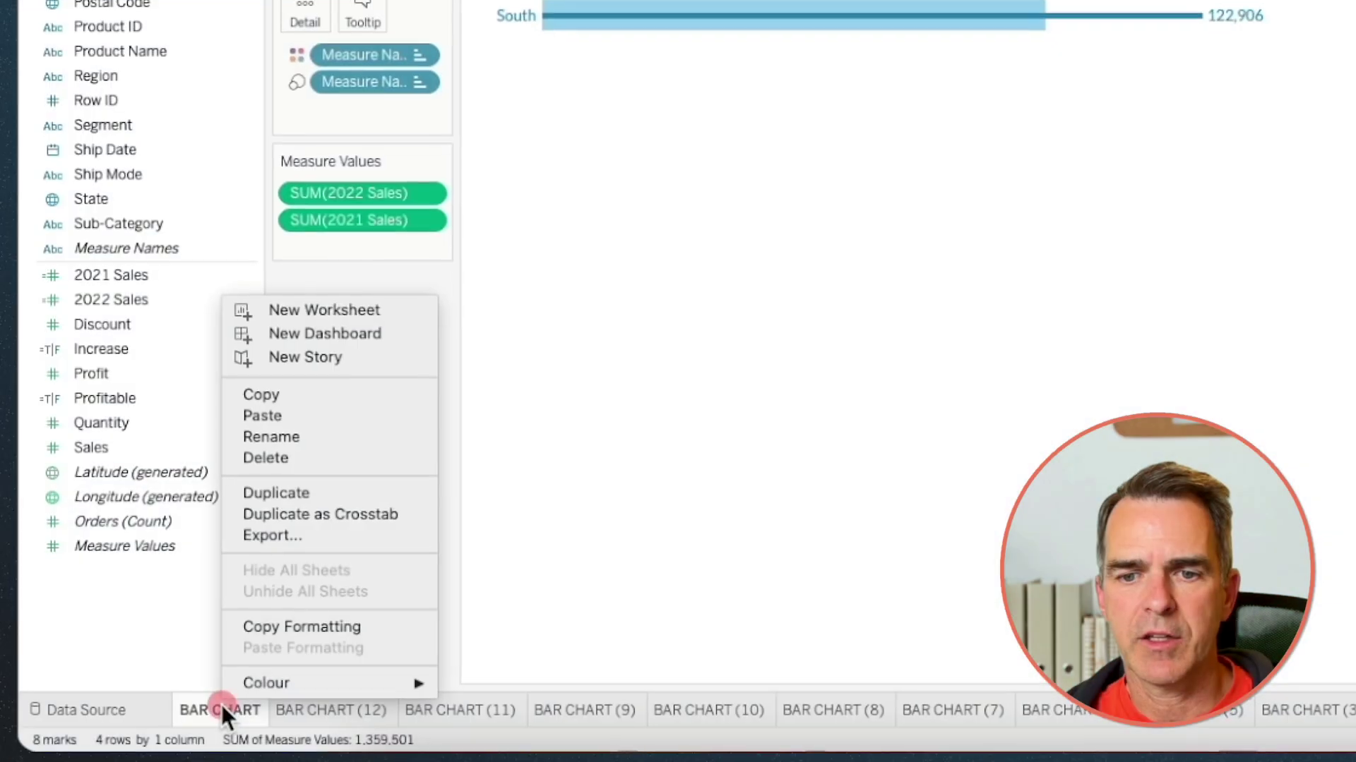
left_click(265, 502)
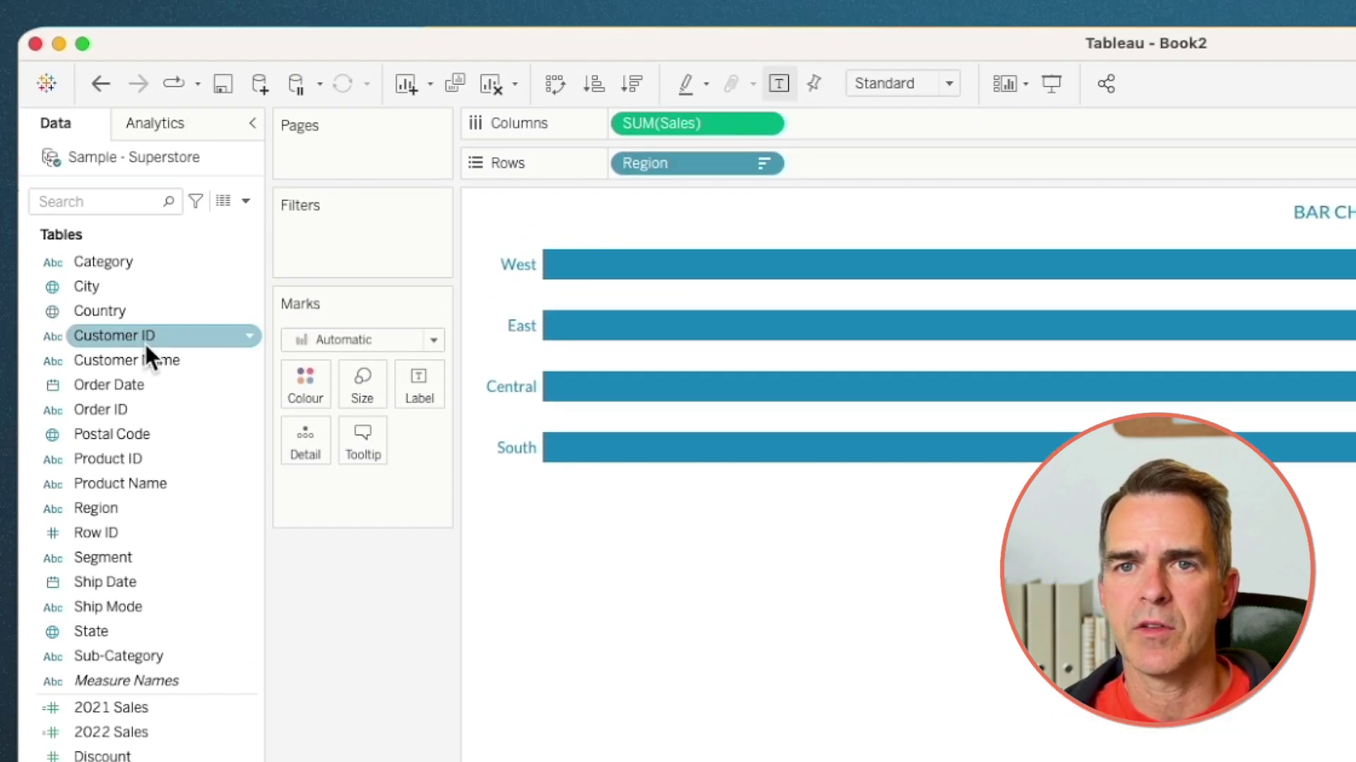
mouse_move(132, 382)
left_mouse_down()
mouse_move(511, 247)
mouse_move(826, 159)
left_mouse_up()
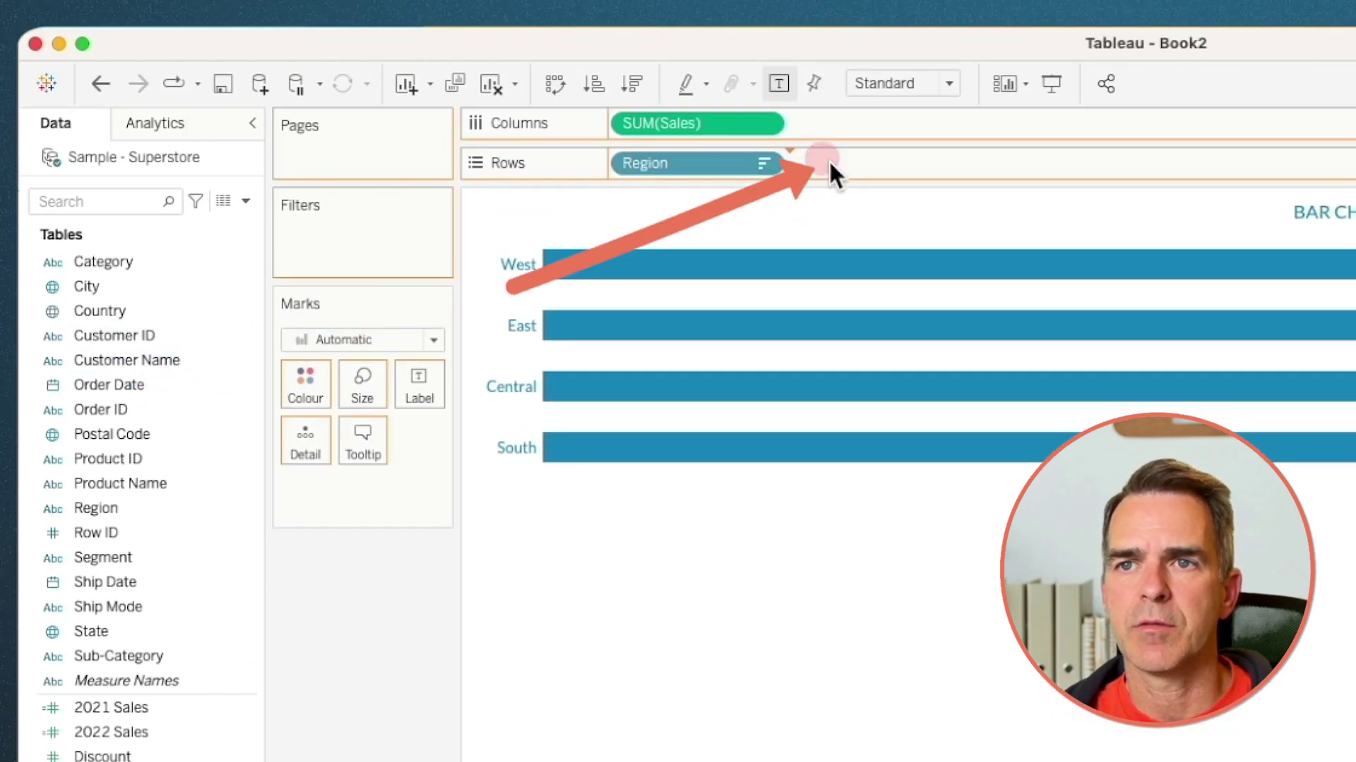
Keep only the years 2021 and 2022 in the view and make the rows taller.
left_click(202, 290)
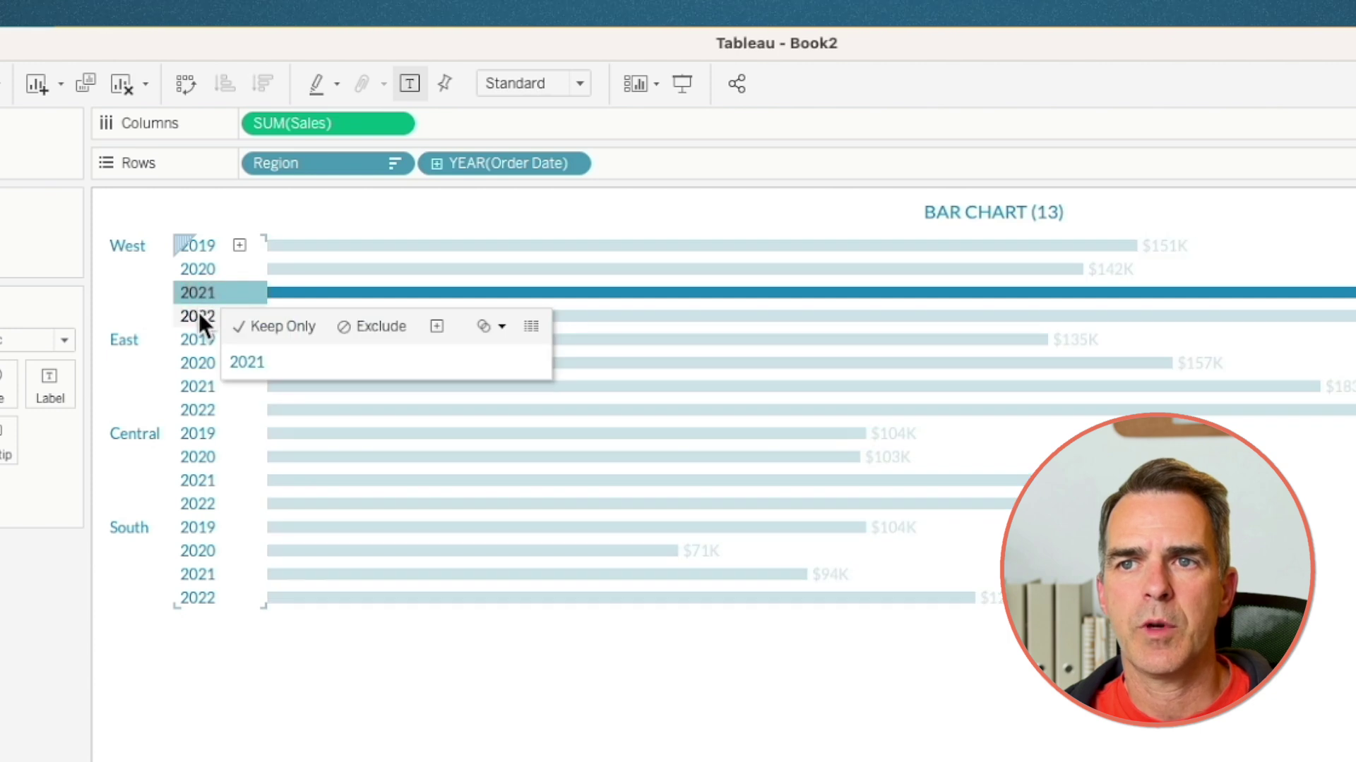
left_click(197, 313, "super")
left_click(268, 347)
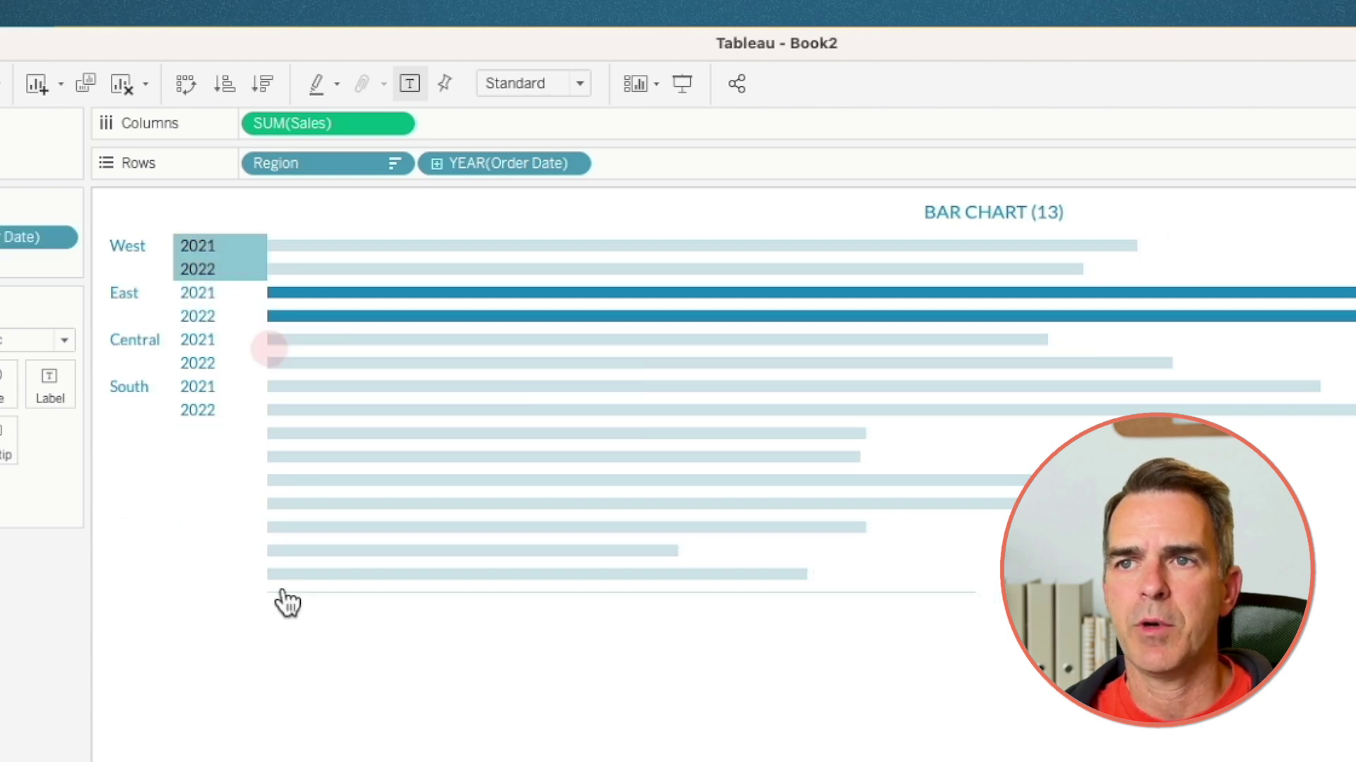
left_click_drag(198, 258, 196, 273)
Rotate the Region labels, and raise the row banding size one notch at the lowest level to shade alternate regions.
right_click(140, 282)
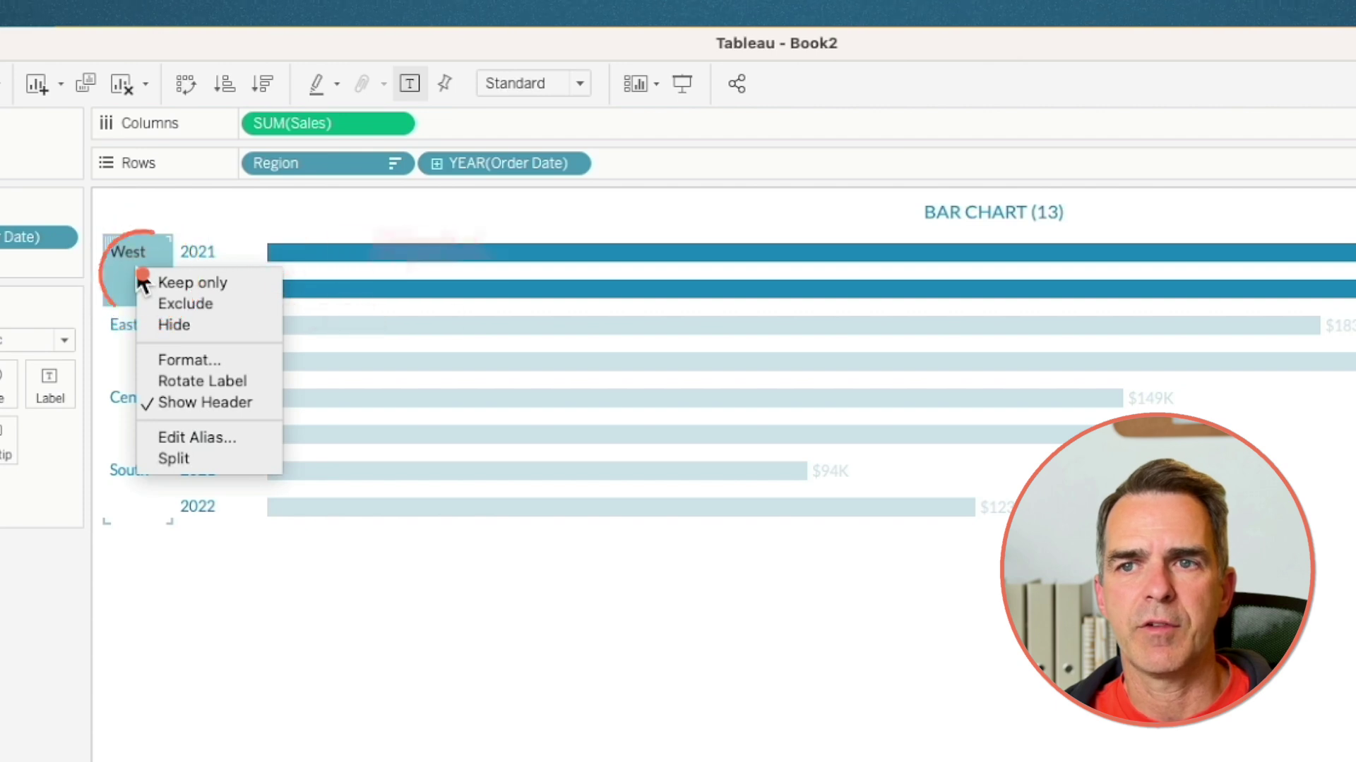
left_click(180, 381)
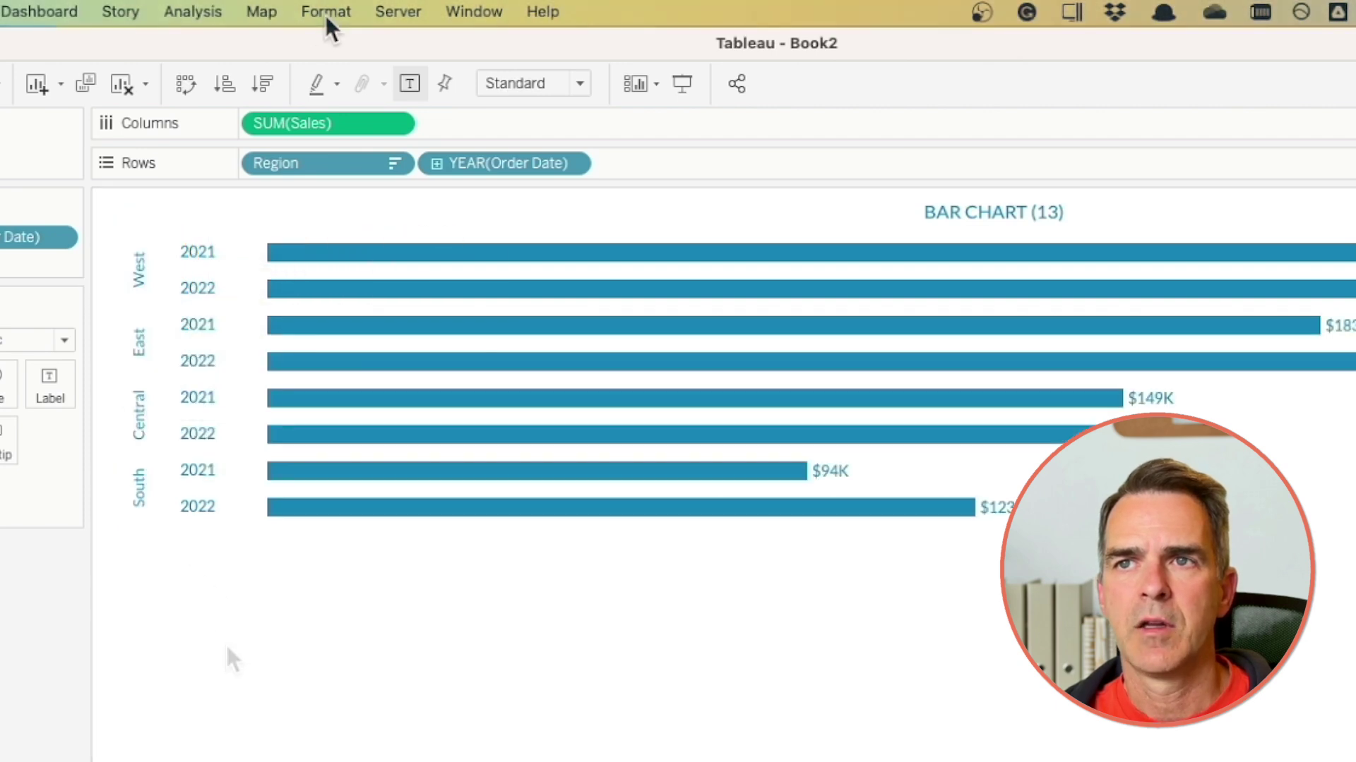
left_click(325, 11)
left_click(346, 190)
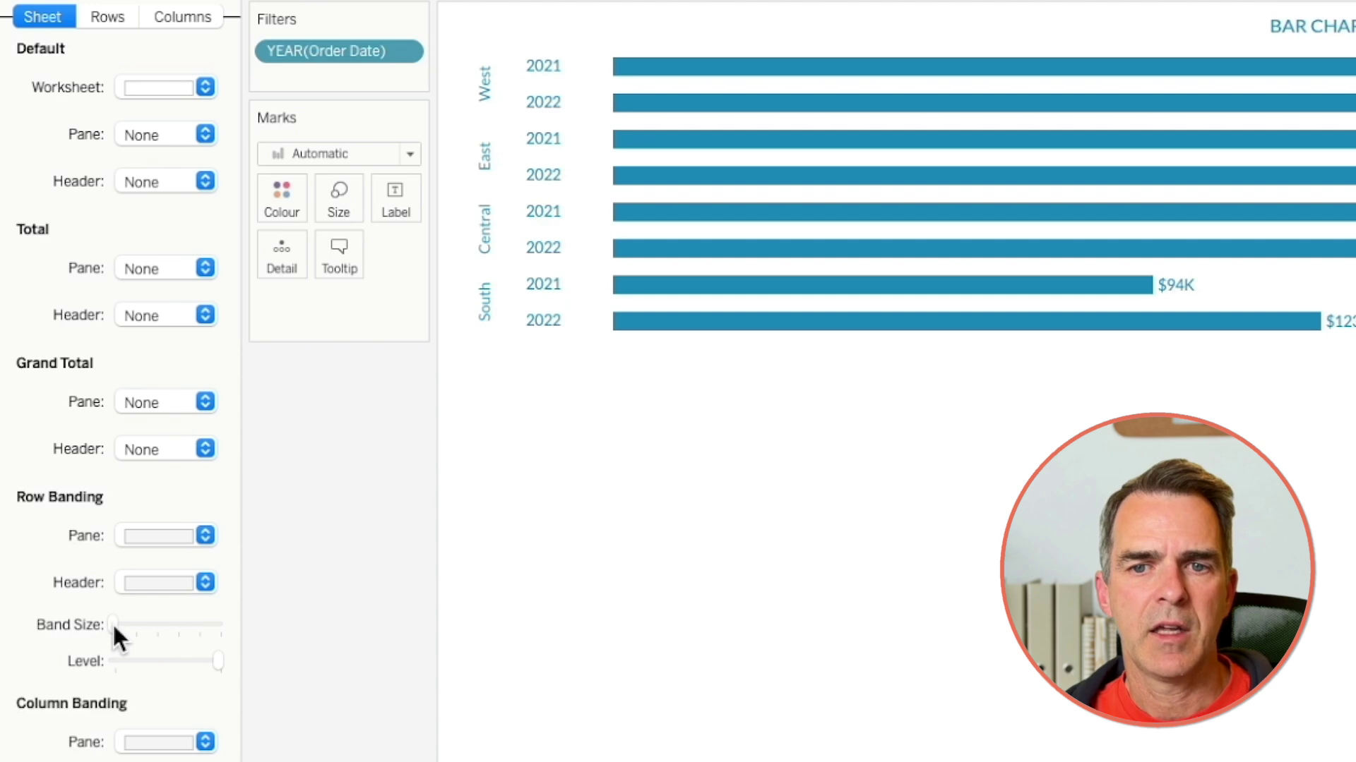
left_click(133, 623)
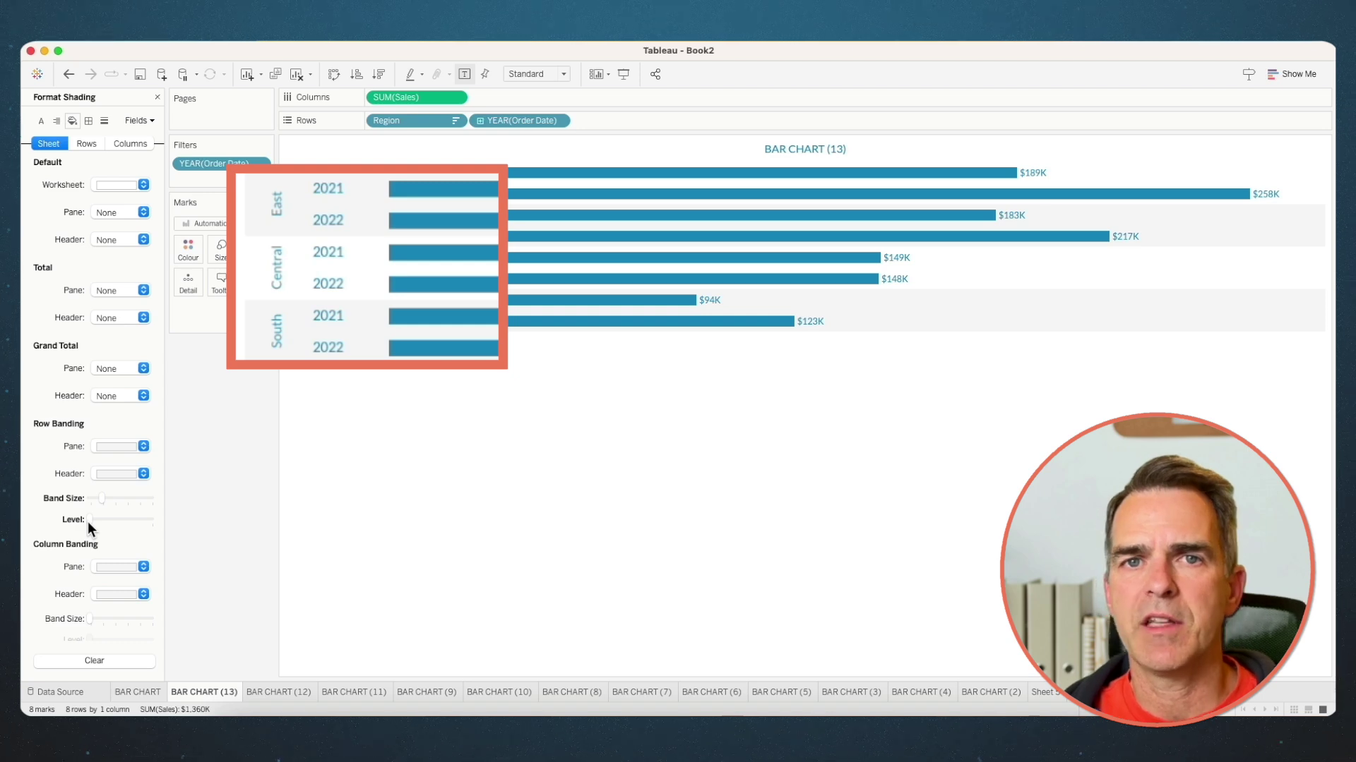
Duplicate the BAR CHART (13) sheet.
mouse_move(206, 694)
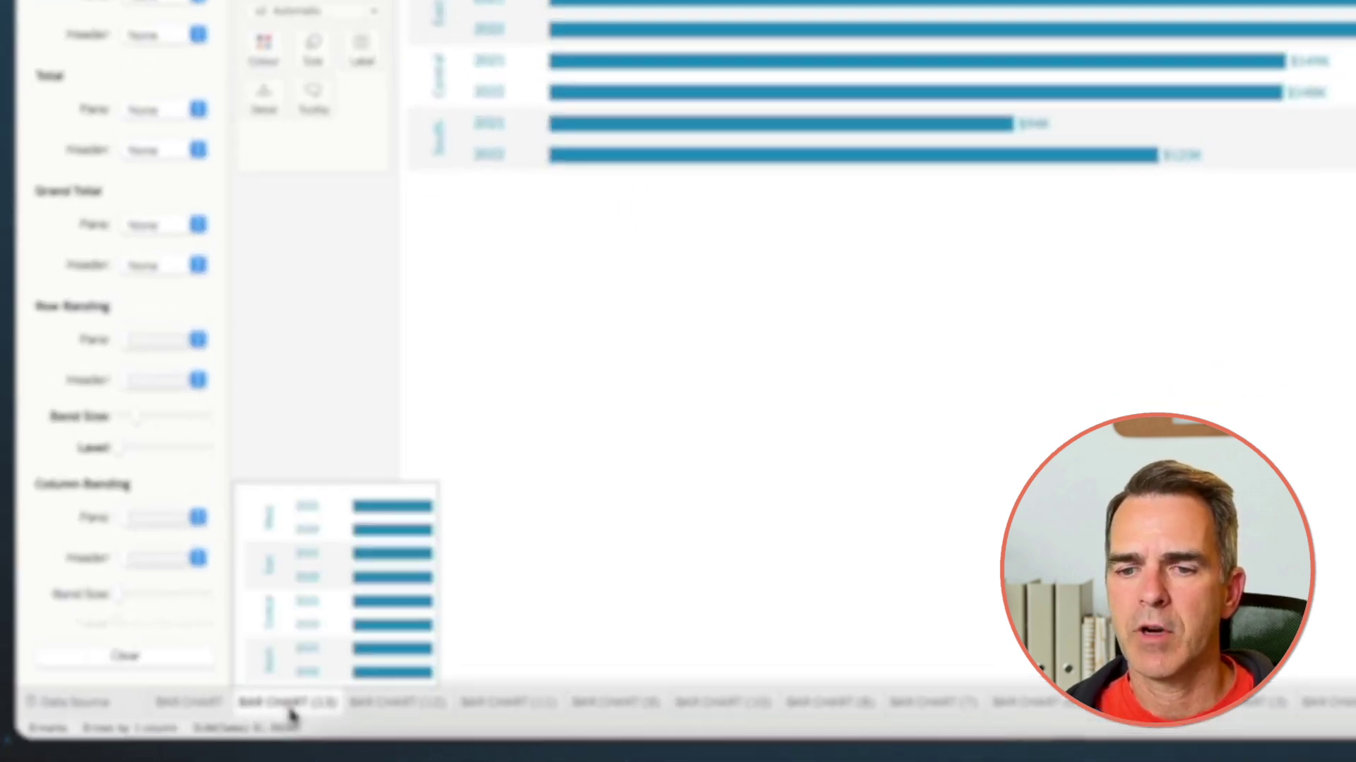
right_click(289, 710)
left_click(351, 528)
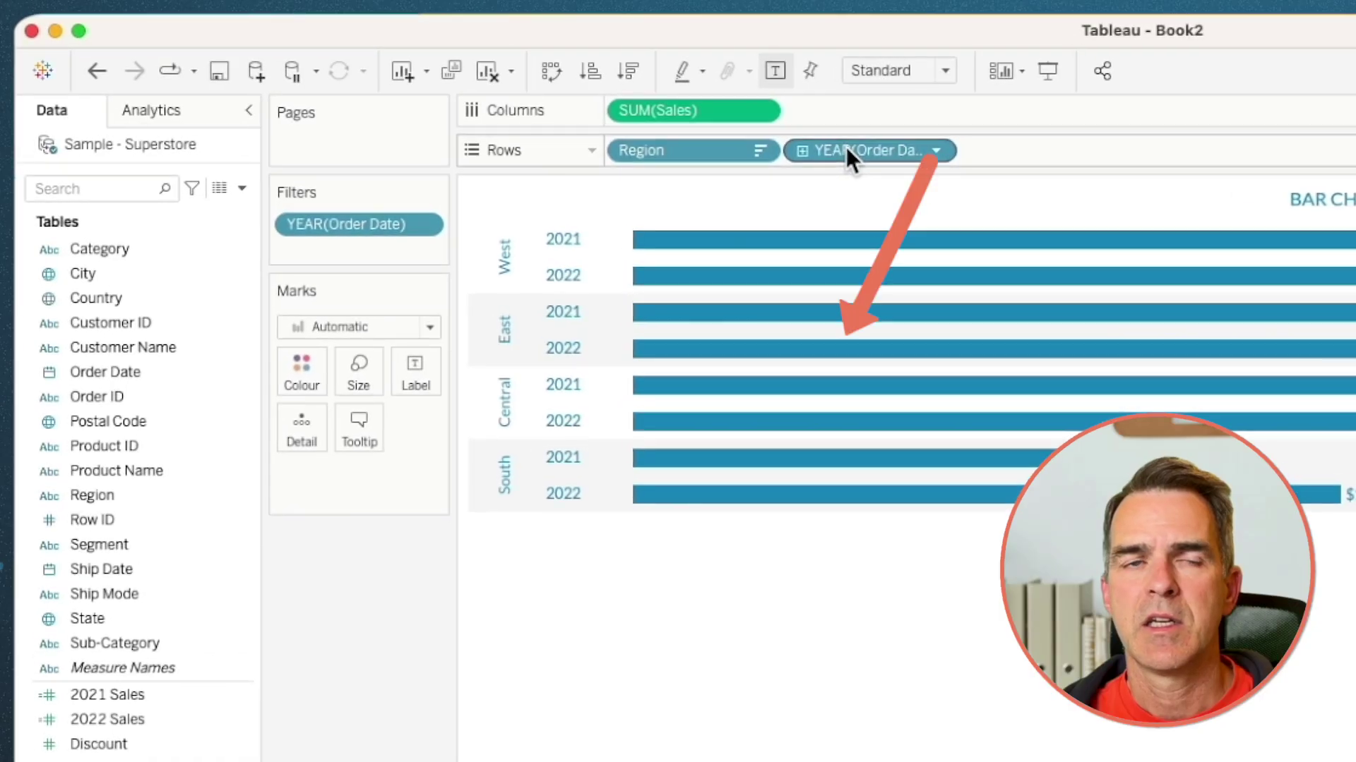
Remove YEAR(Order Date) from Rows and plot 2022 Sales and 2021 Sales on a shared axis in place of Sales.
left_click_drag(846, 149, 351, 624)
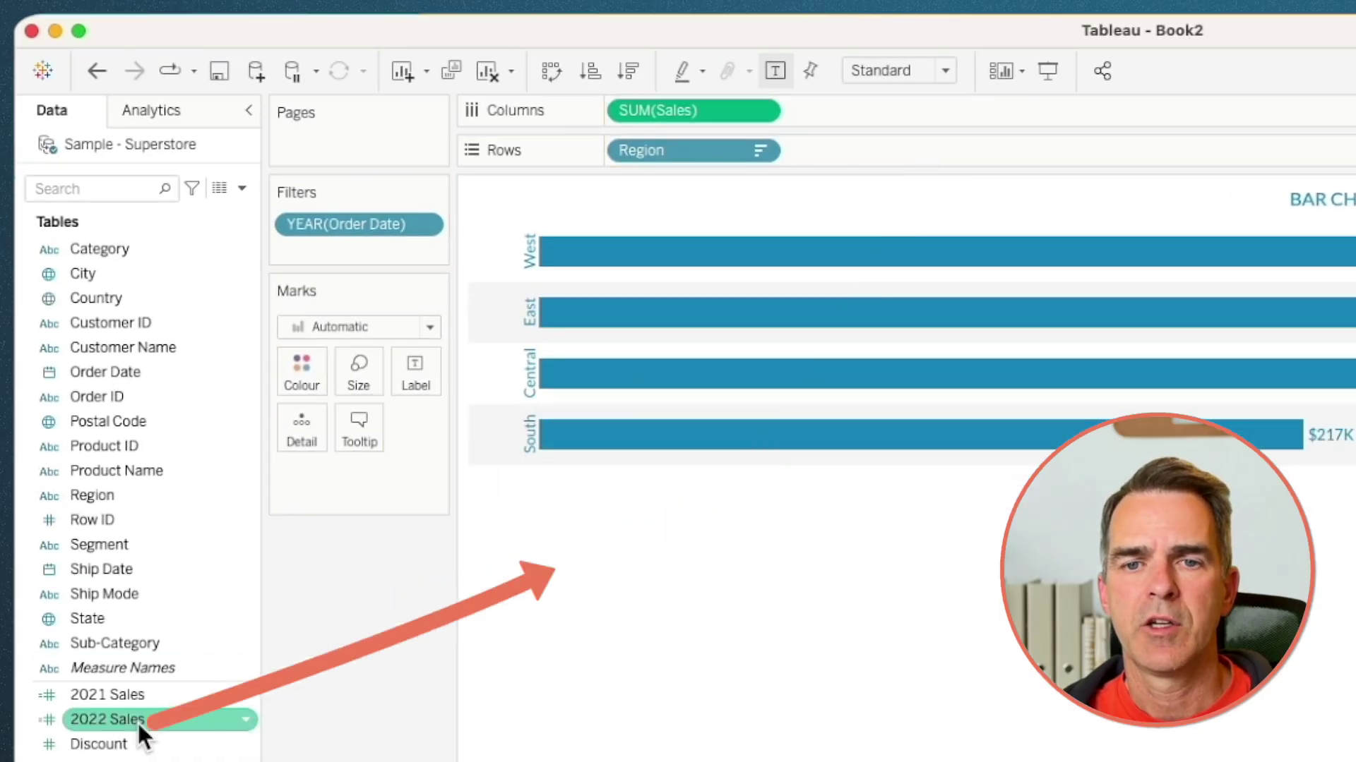
left_click_drag(137, 723, 685, 107)
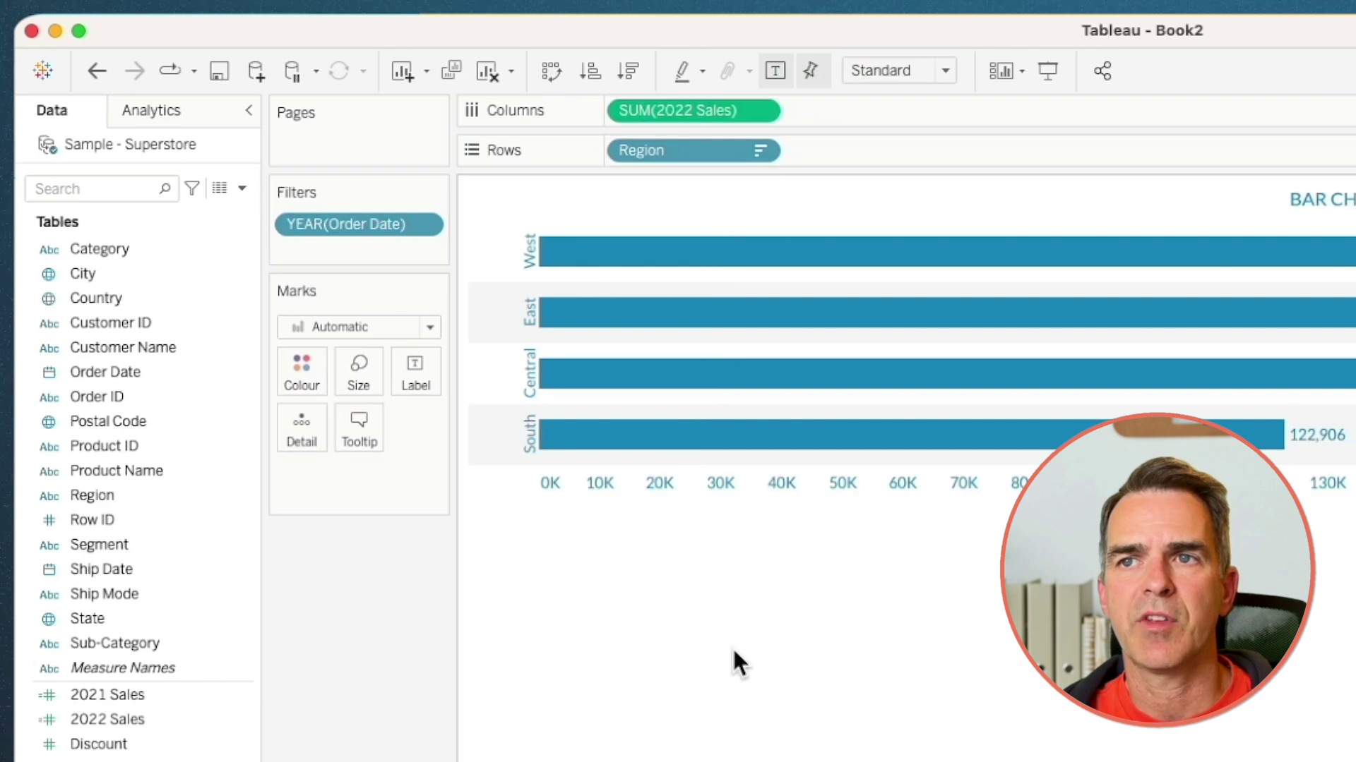
left_click_drag(105, 695, 790, 497)
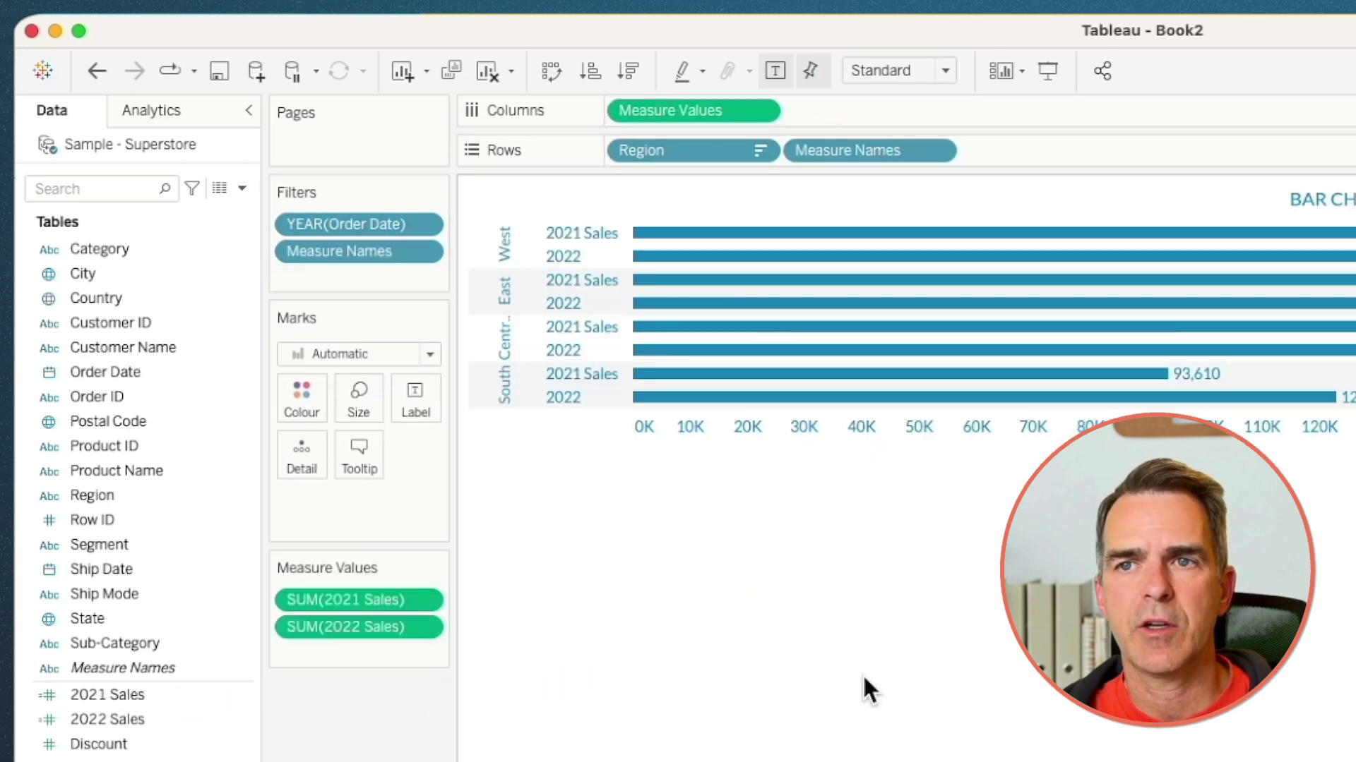
Turn off the mark labels and set the mark type to Bar.
left_click(415, 399)
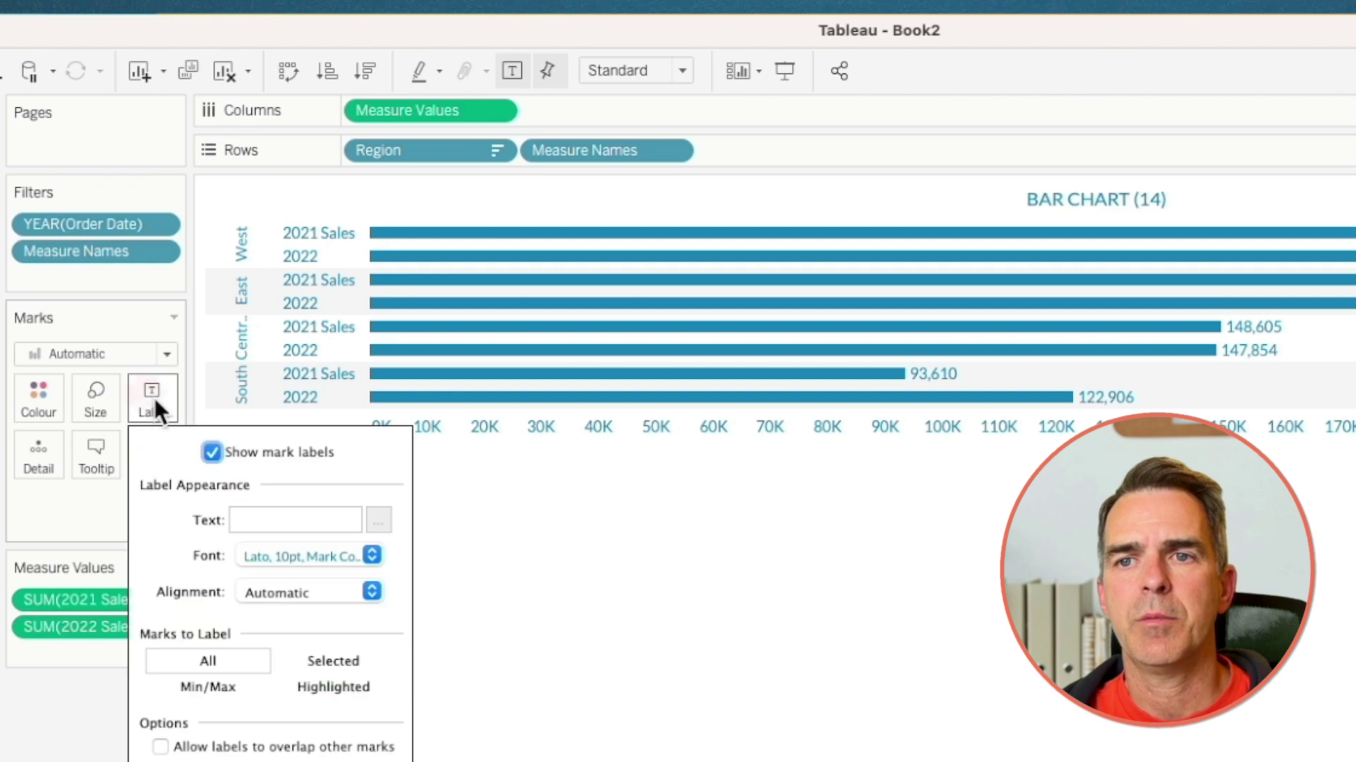
left_click(209, 452)
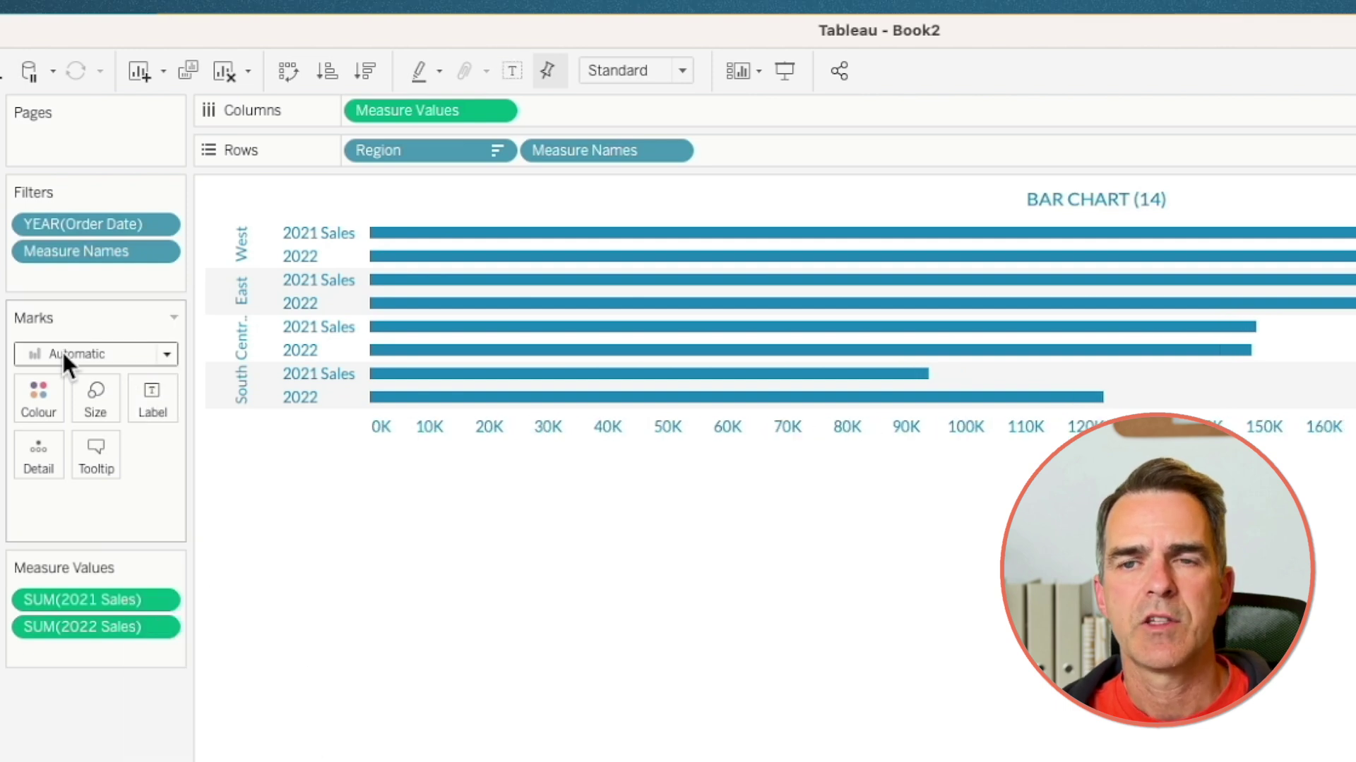
left_click(62, 353)
left_click(61, 404)
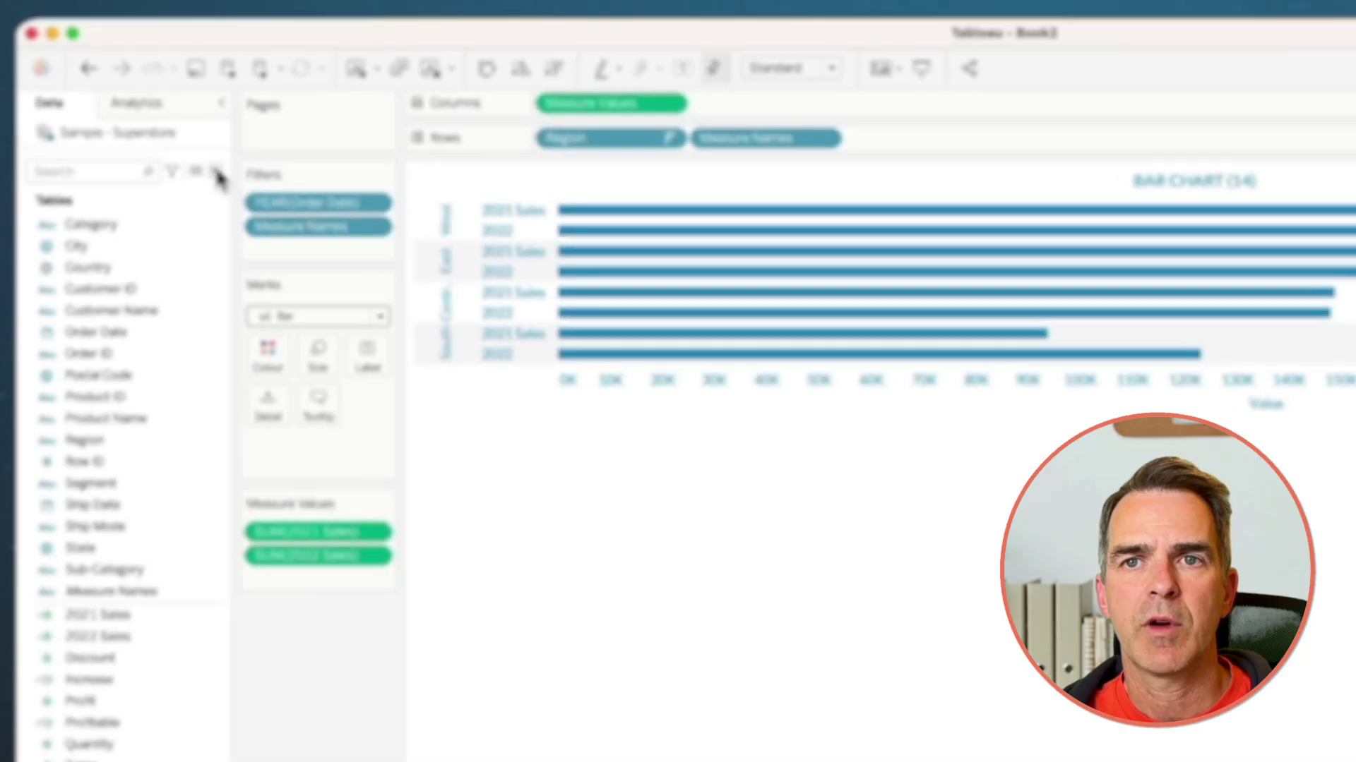
Create a calculated field named Sales Difference with the formula SUM([2022 Sales])-SUM([2021 Sales]).
left_click(218, 173)
left_click(222, 204)
type("S")
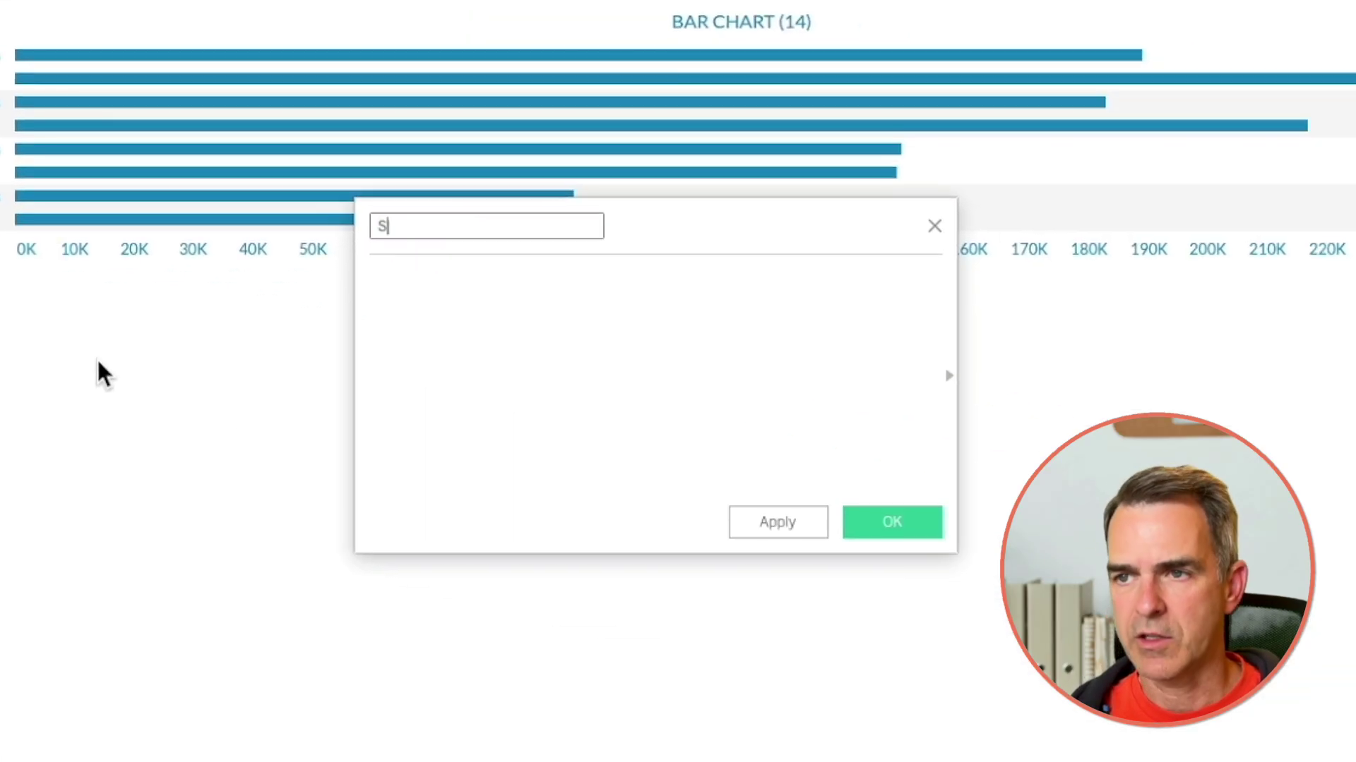
type("ales Difference")
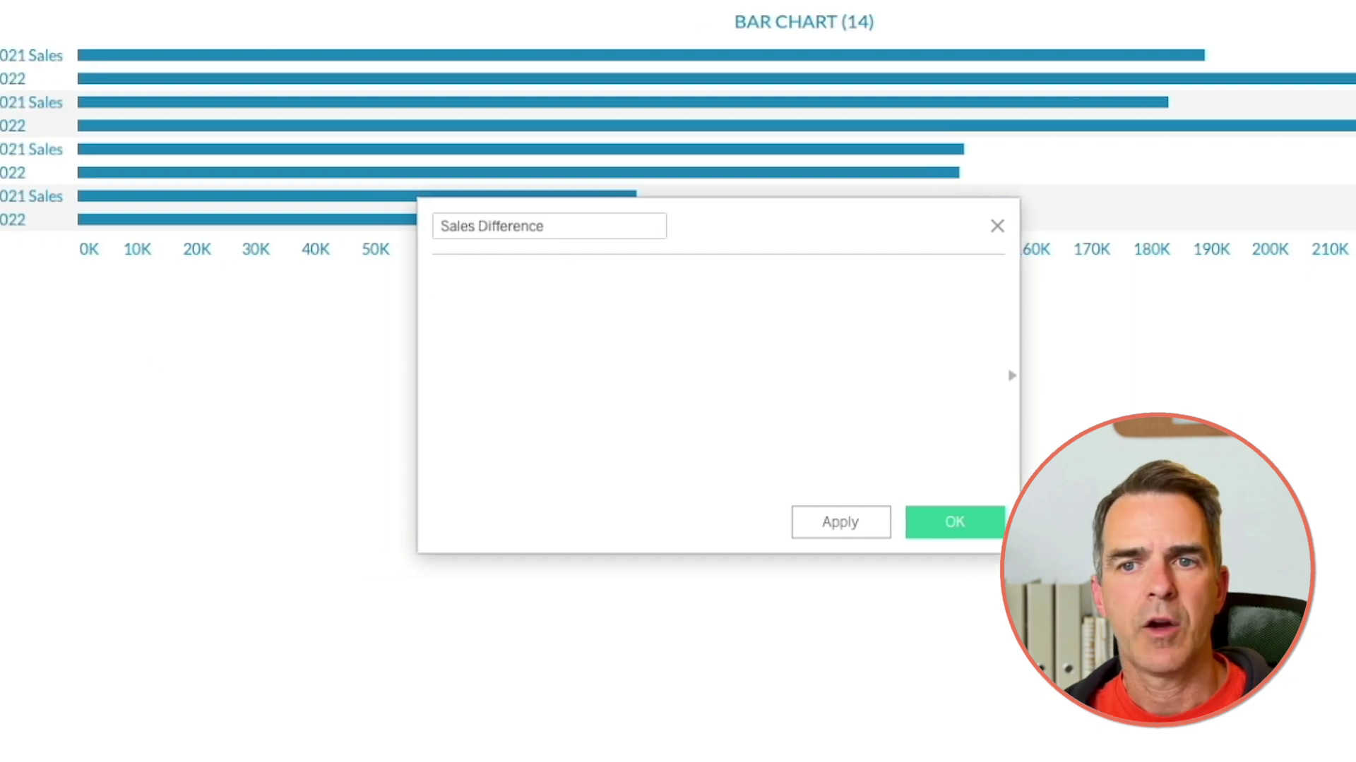
key("Tab")
left_click_drag(81, 452, 982, 393)
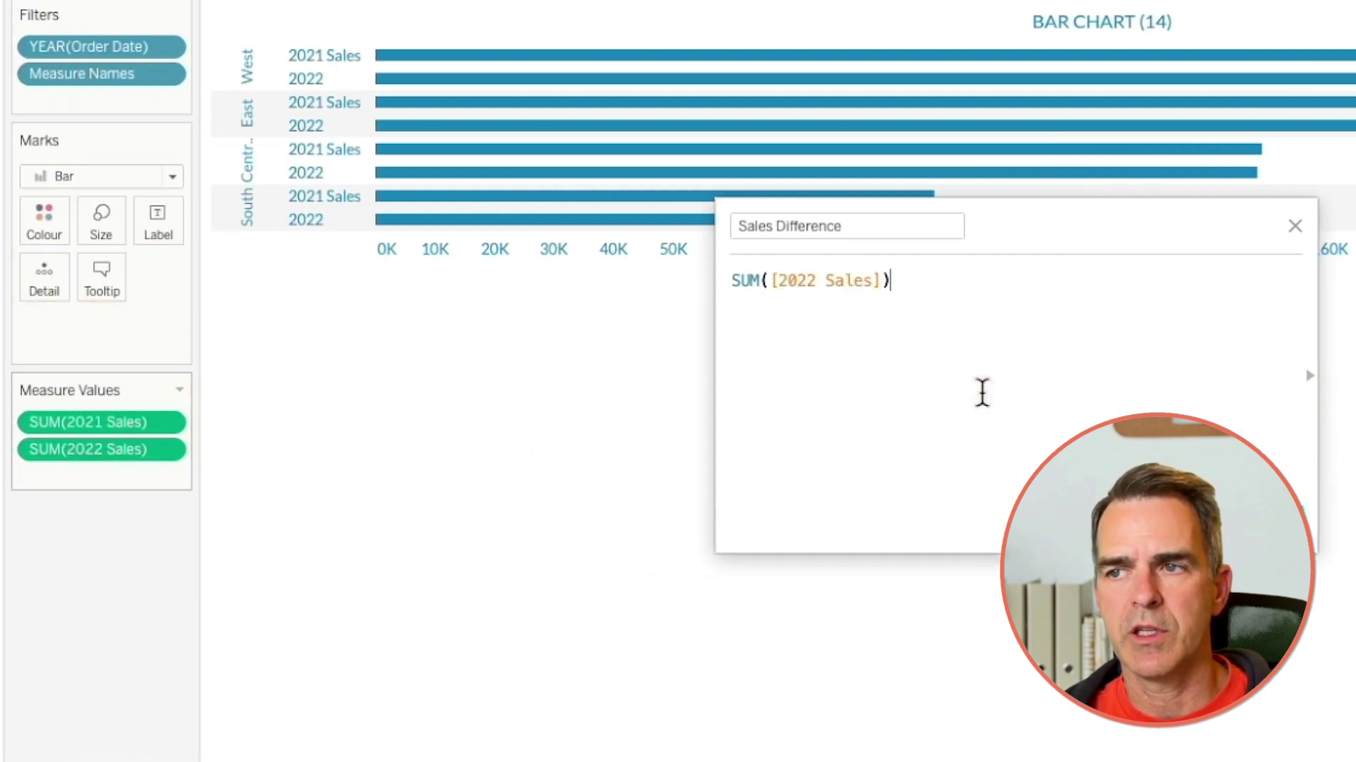
type("-")
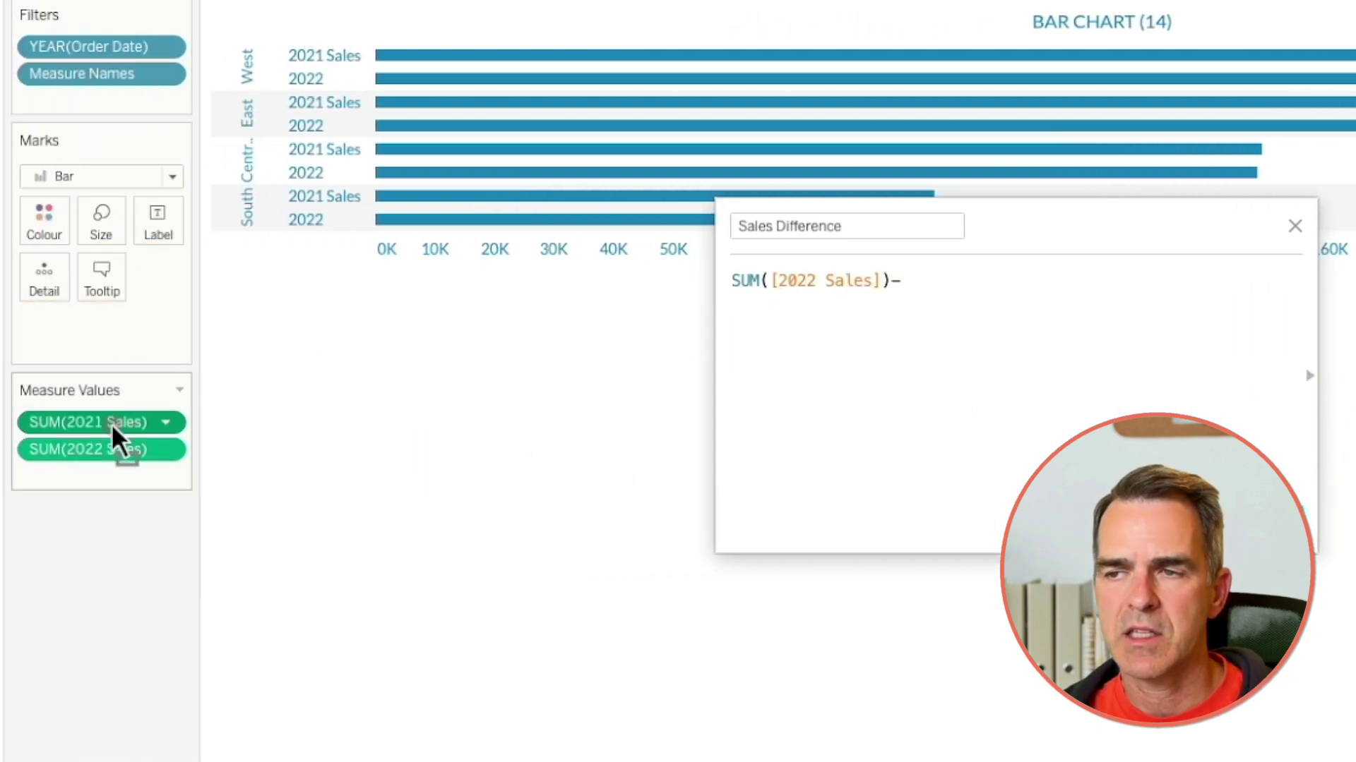
left_click_drag(115, 433, 1065, 349)
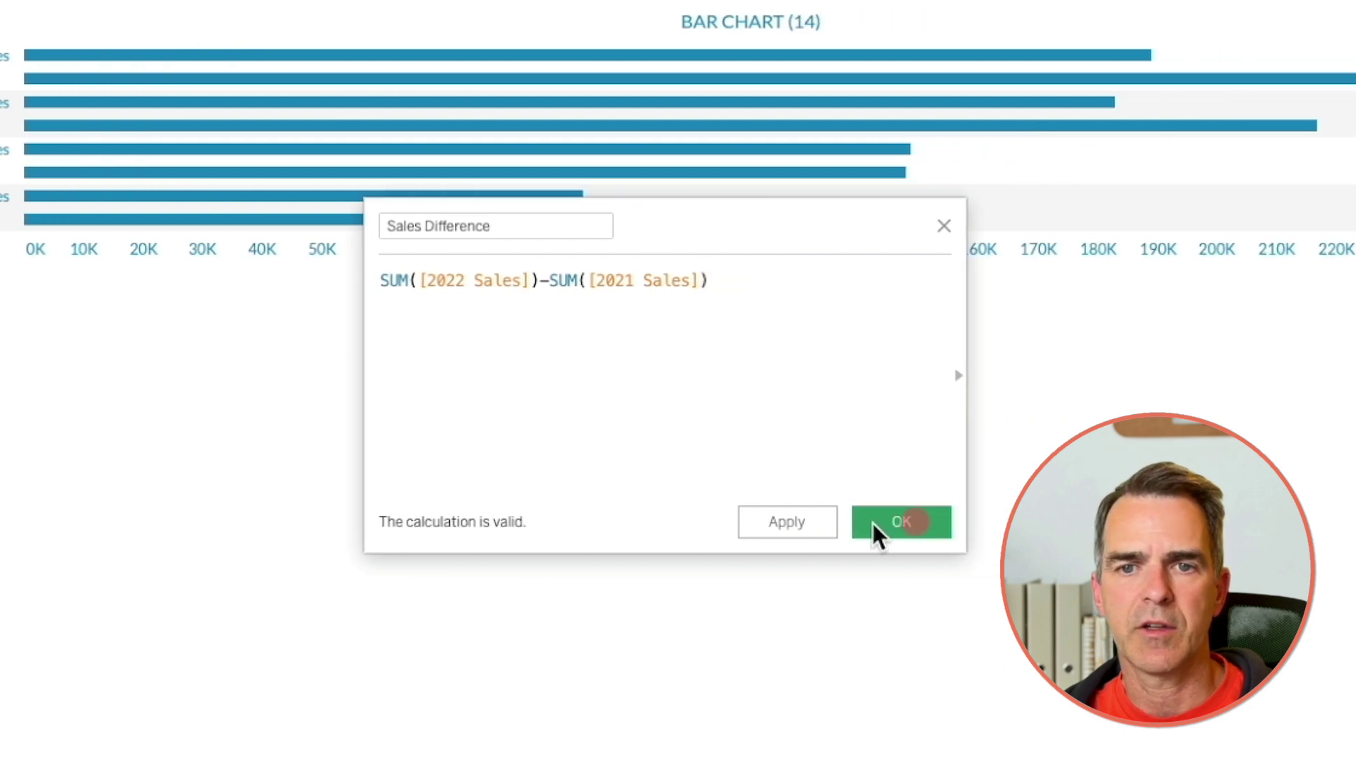
left_click(1230, 532)
Duplicate the 2021 Sales field and add the copy to Columns after Measure Values.
right_click(138, 522)
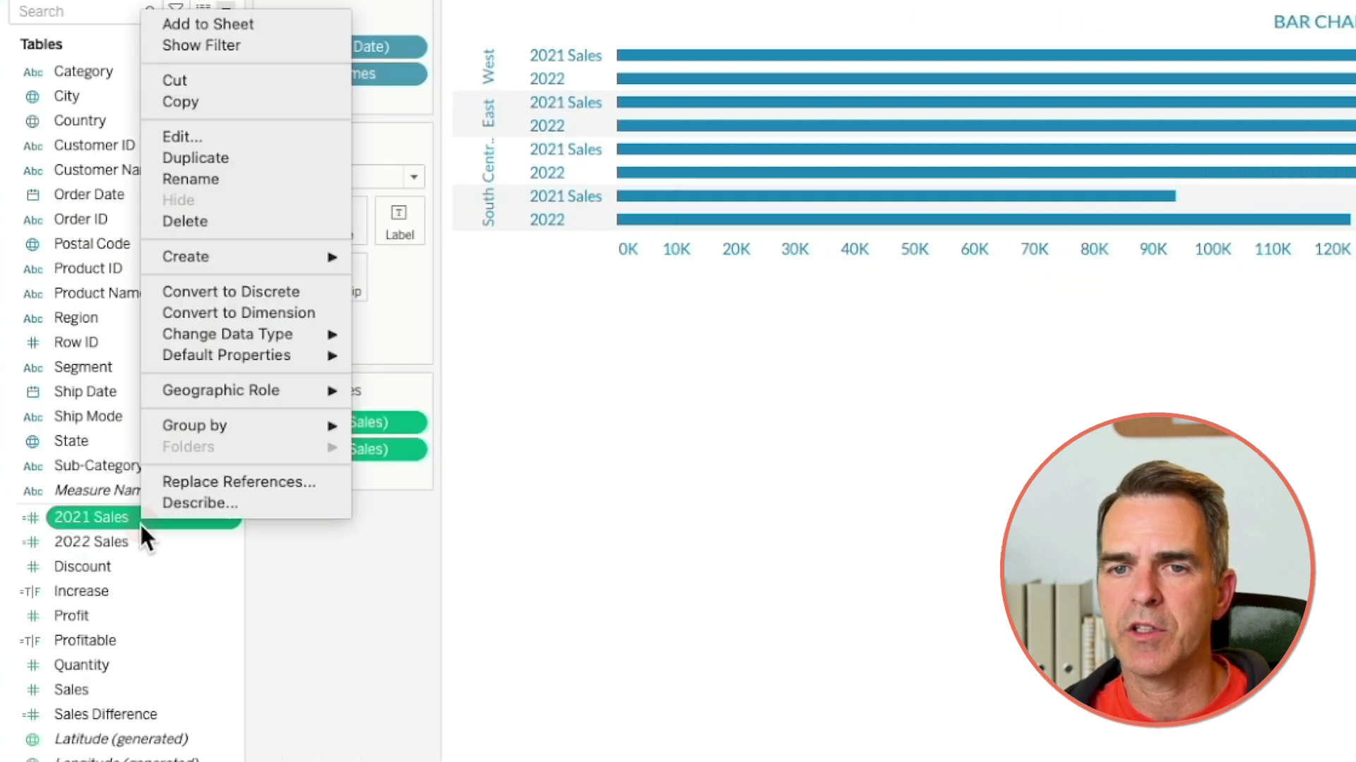
left_click(215, 158)
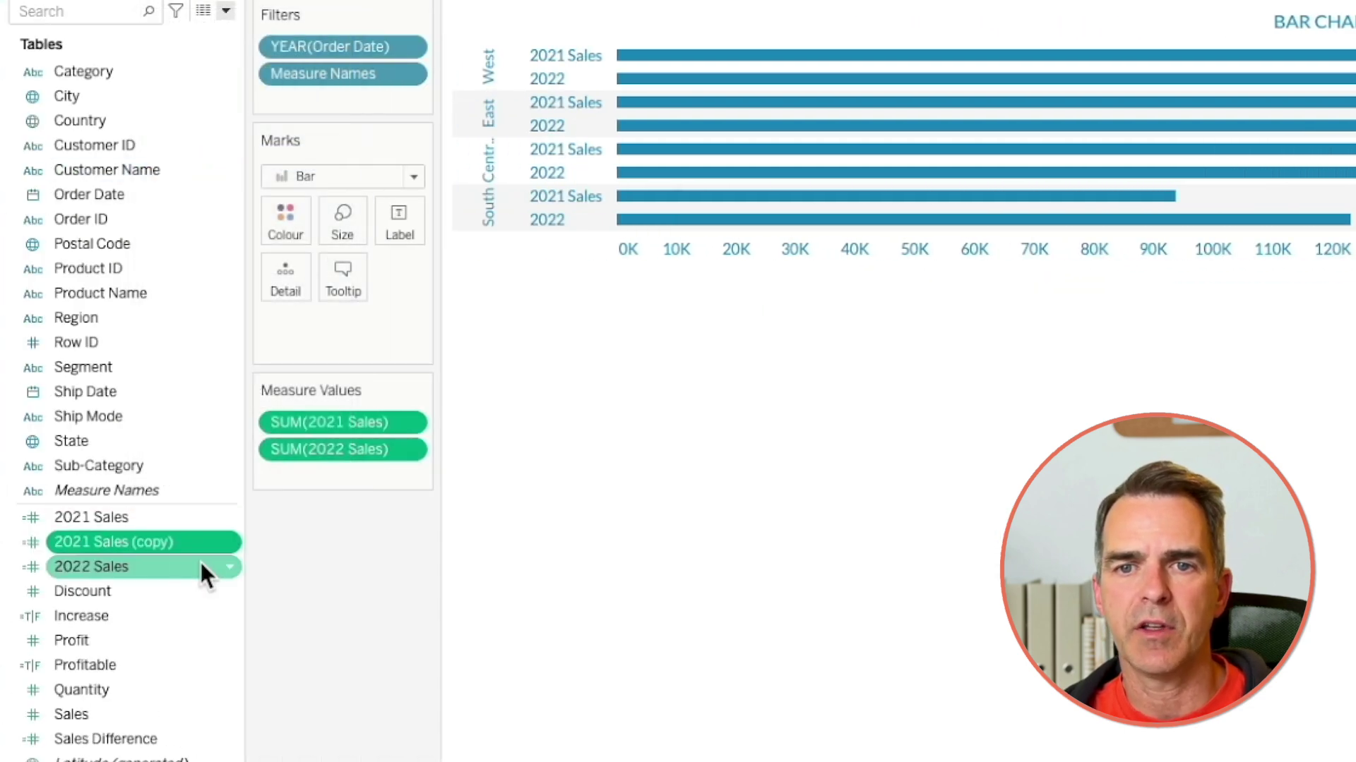
left_click_drag(200, 551, 729, 0)
left_click_drag(651, 137, 731, 102)
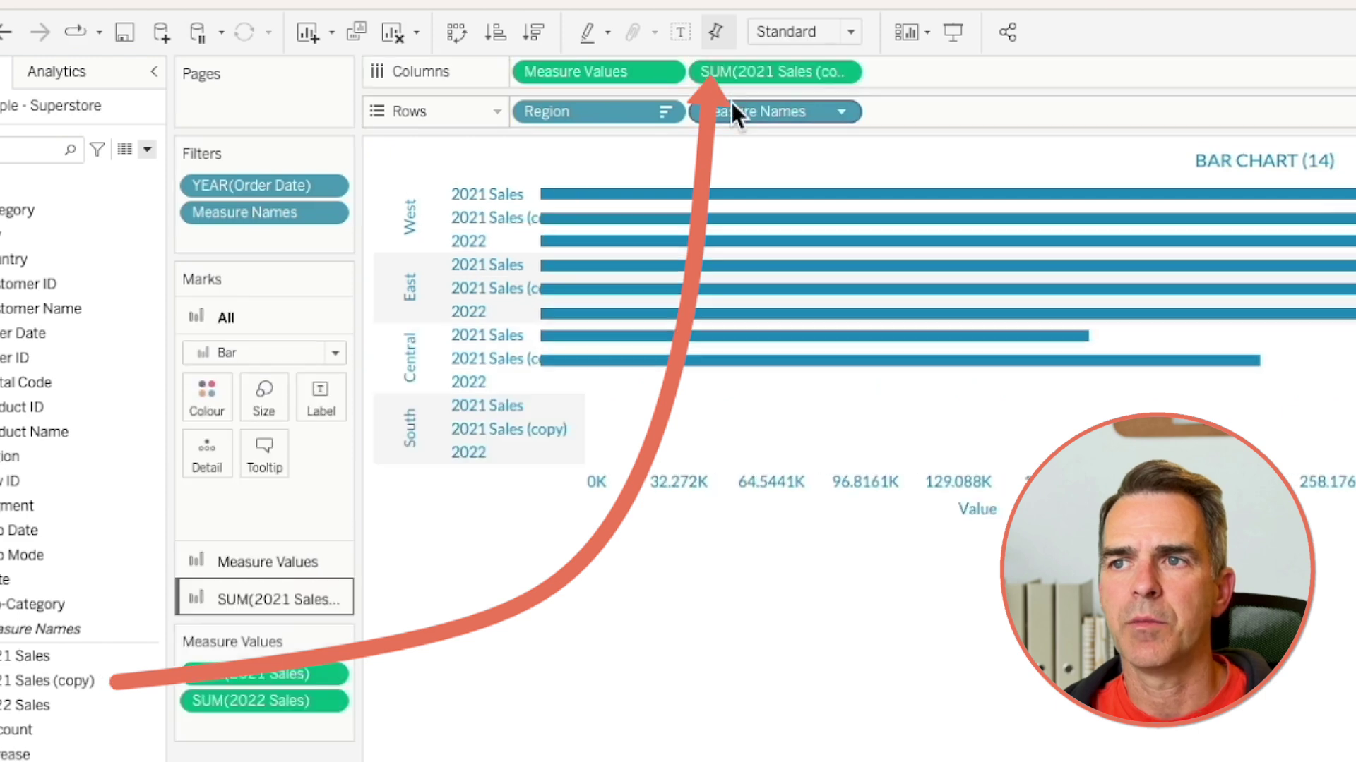
Order the 2021 Sales (copy) row below 2022 in each region and set the copy's mark type to Gantt Bar.
mouse_move(498, 236)
left_mouse_down()
mouse_move(503, 206)
mouse_move(505, 219)
left_mouse_up()
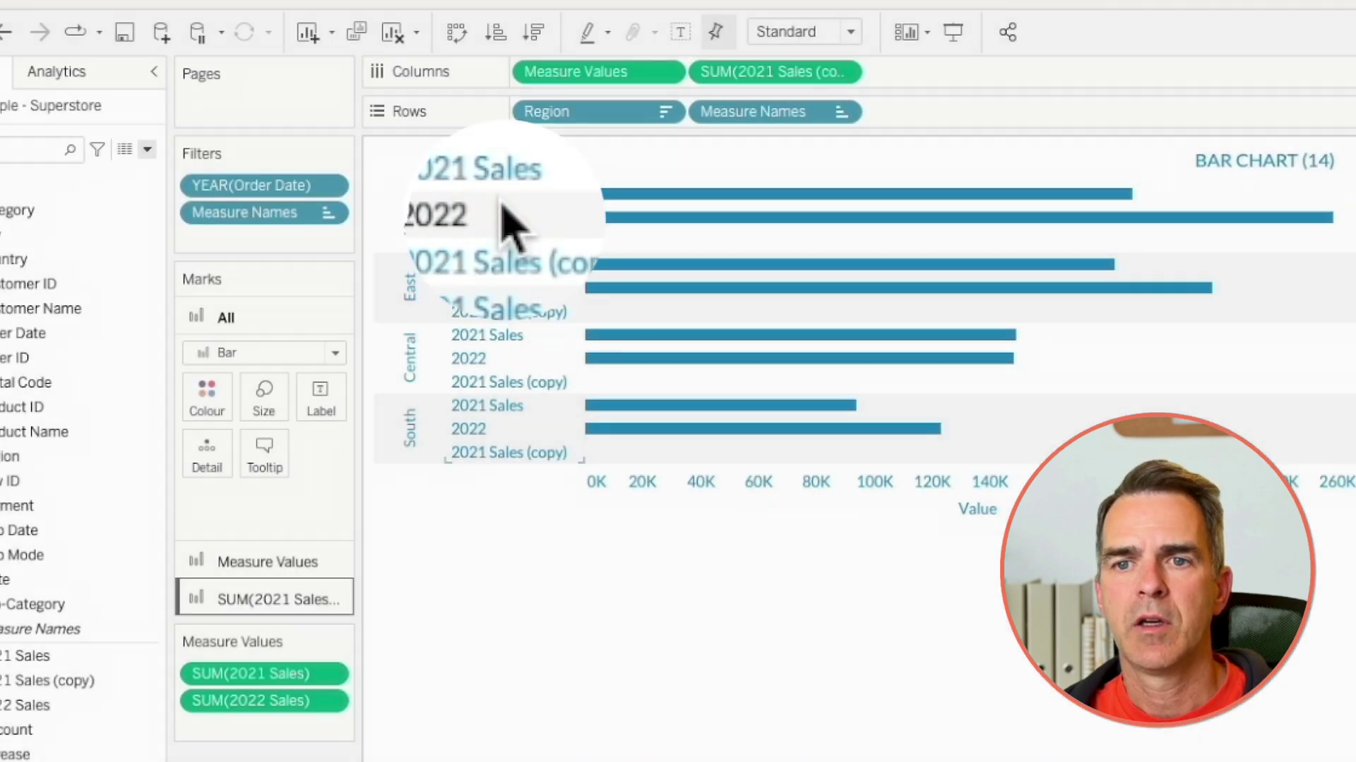
left_click(280, 598)
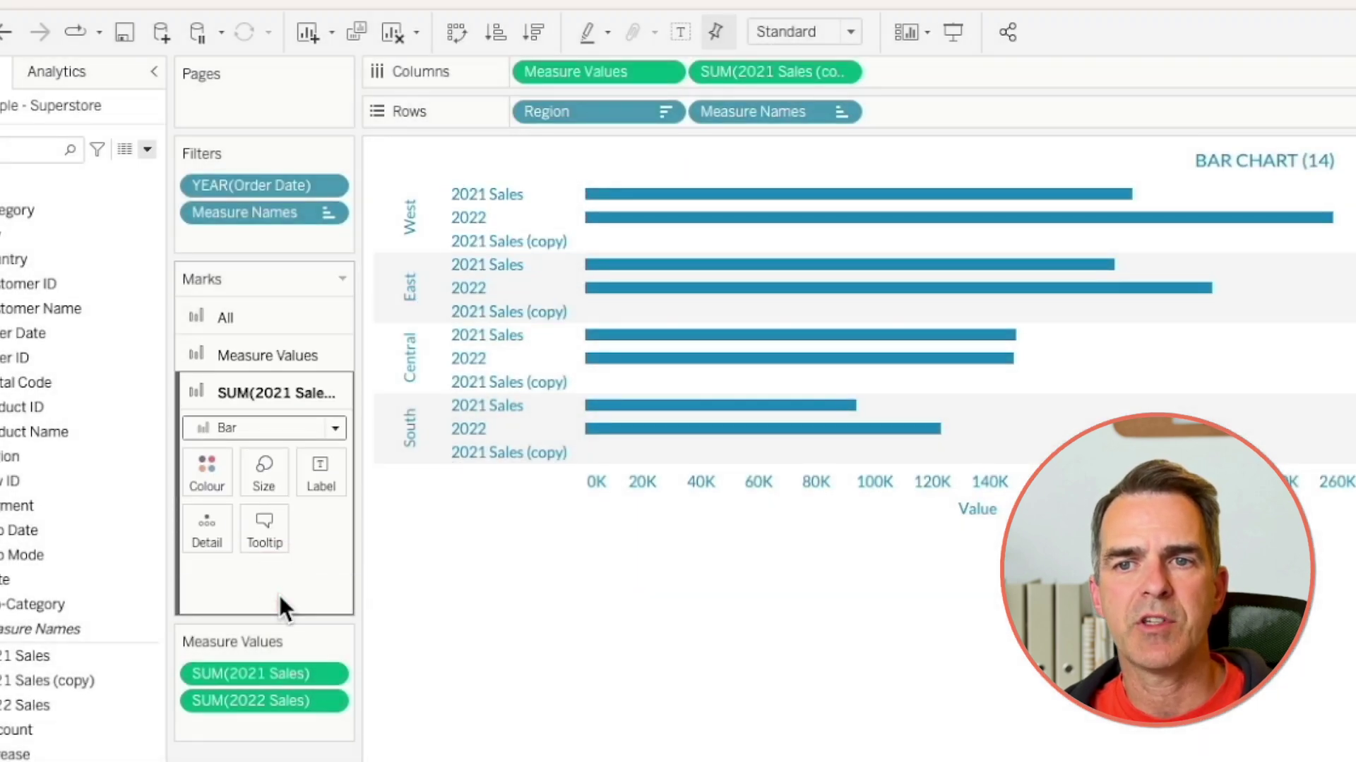
left_click(227, 427)
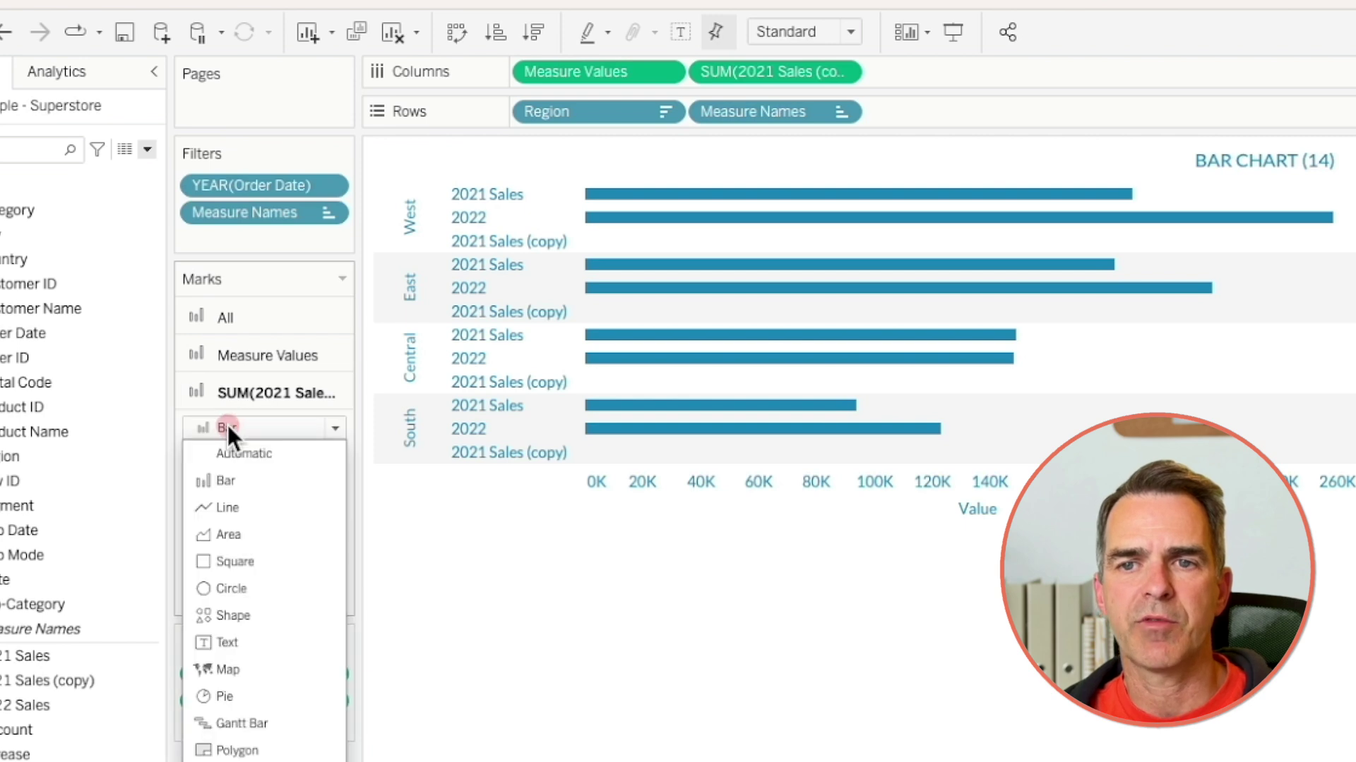
left_click(235, 723)
Combine Measure Values and 2021 Sales (copy) on a dual axis and synchronise the two axes.
right_click(734, 71)
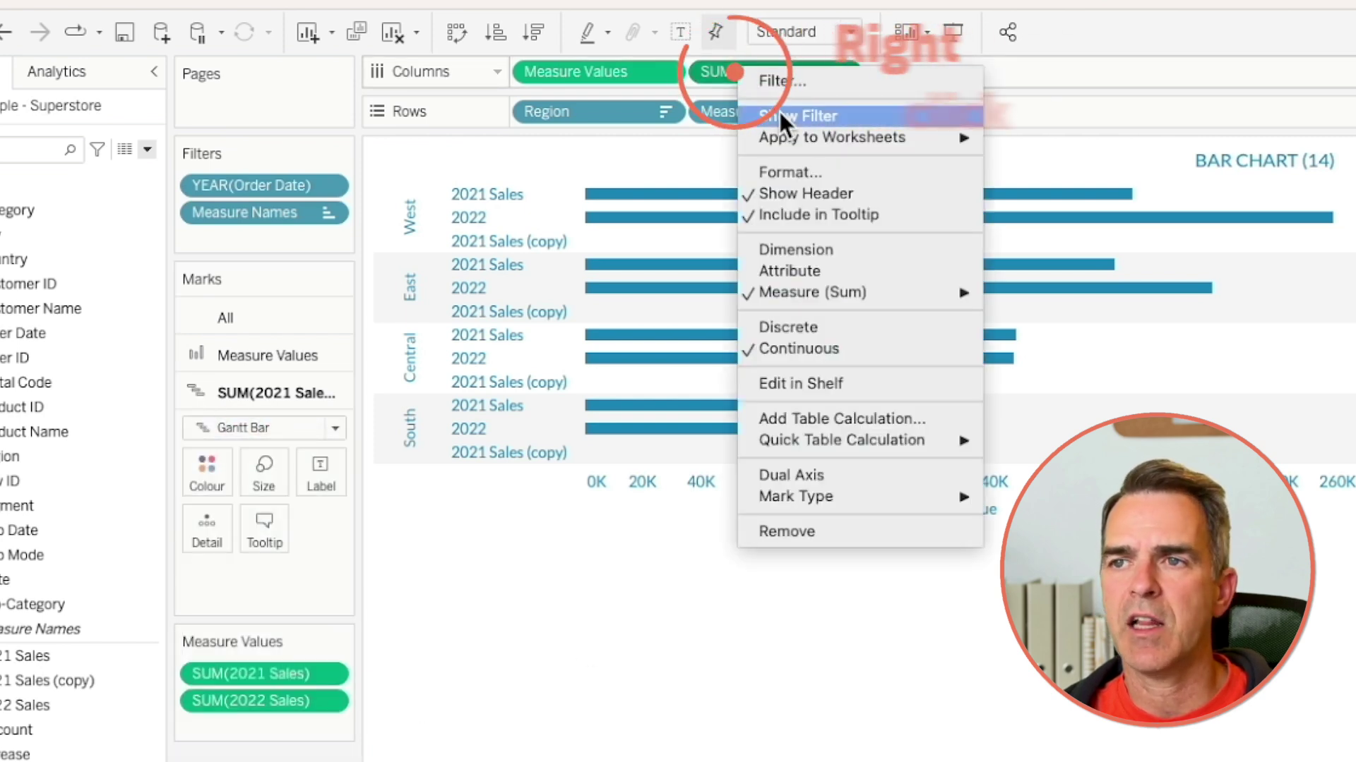
left_click(792, 476)
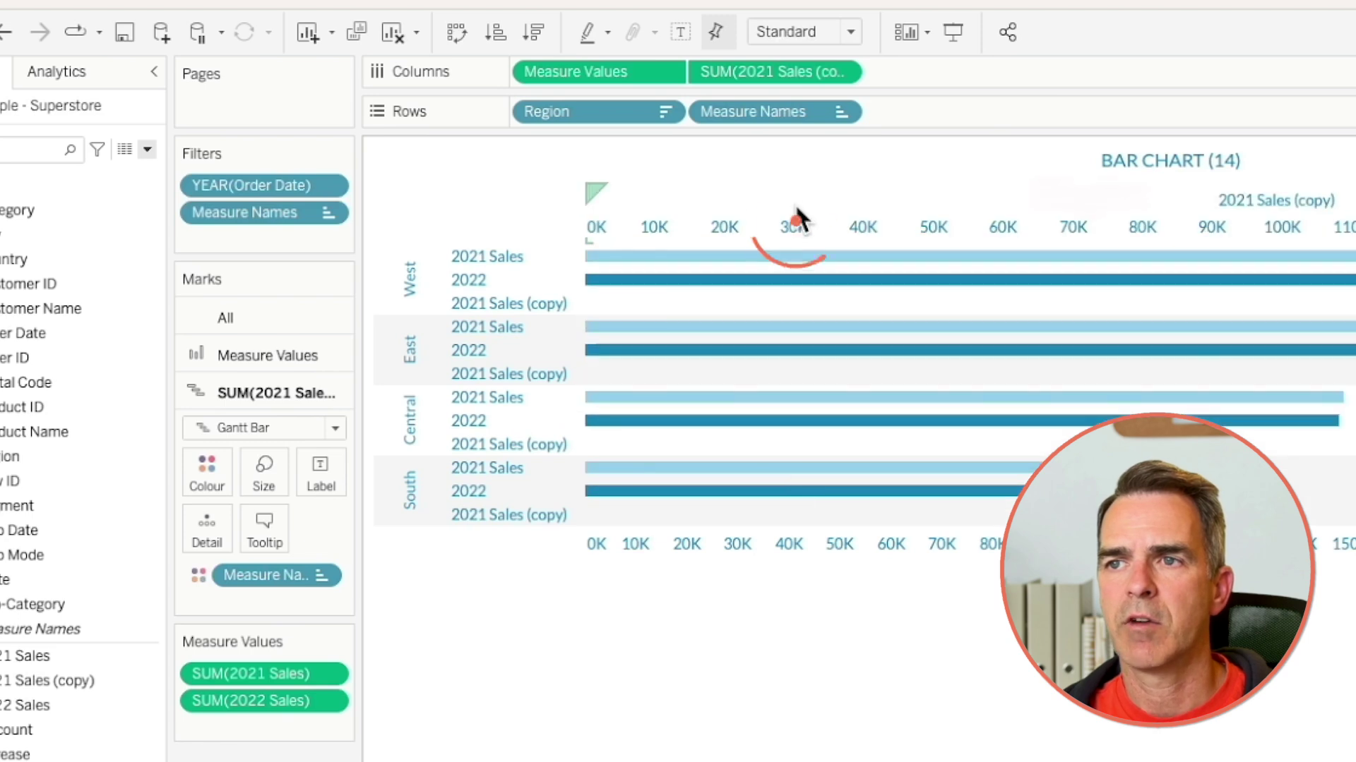
right_click(796, 218)
left_click(840, 336)
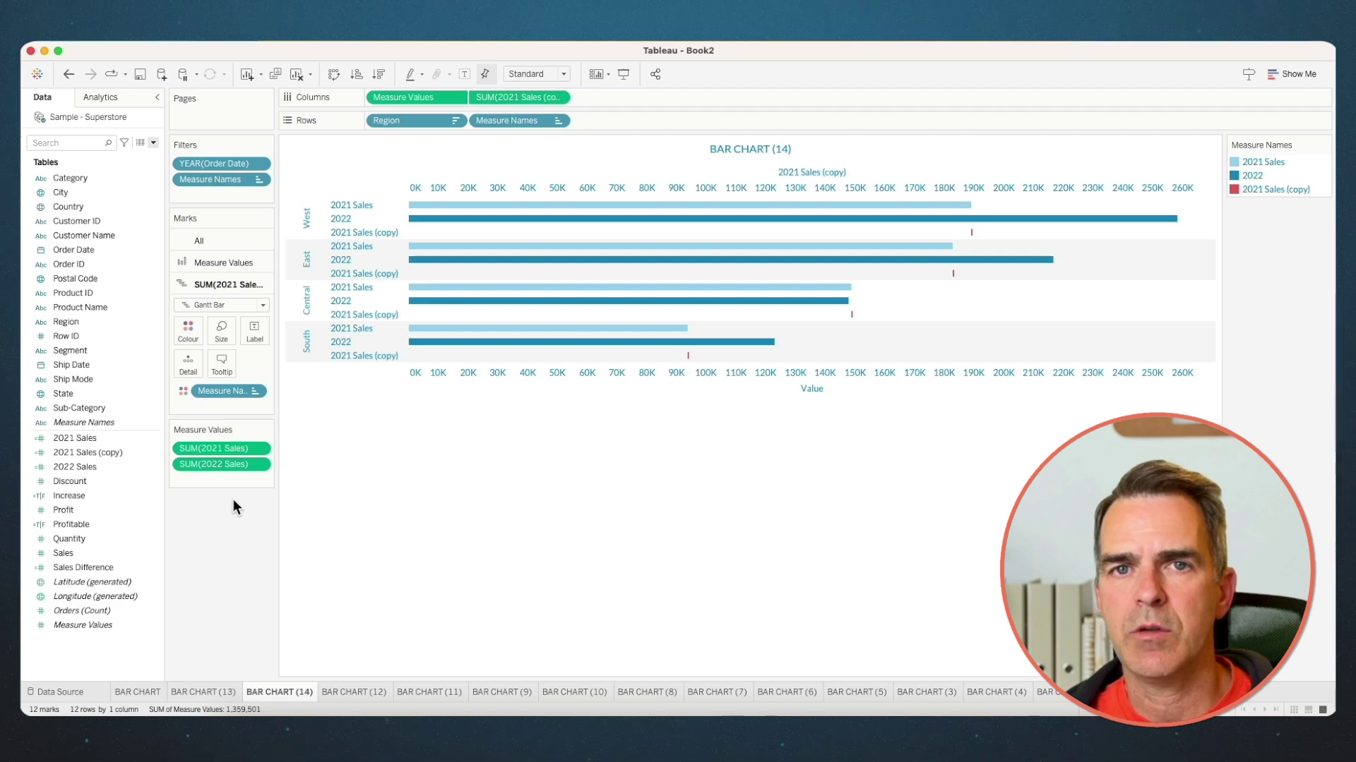
Size the Gantt bars by Sales Difference and colour them by Increase instead of Measure Names.
left_click_drag(88, 568, 100, 557)
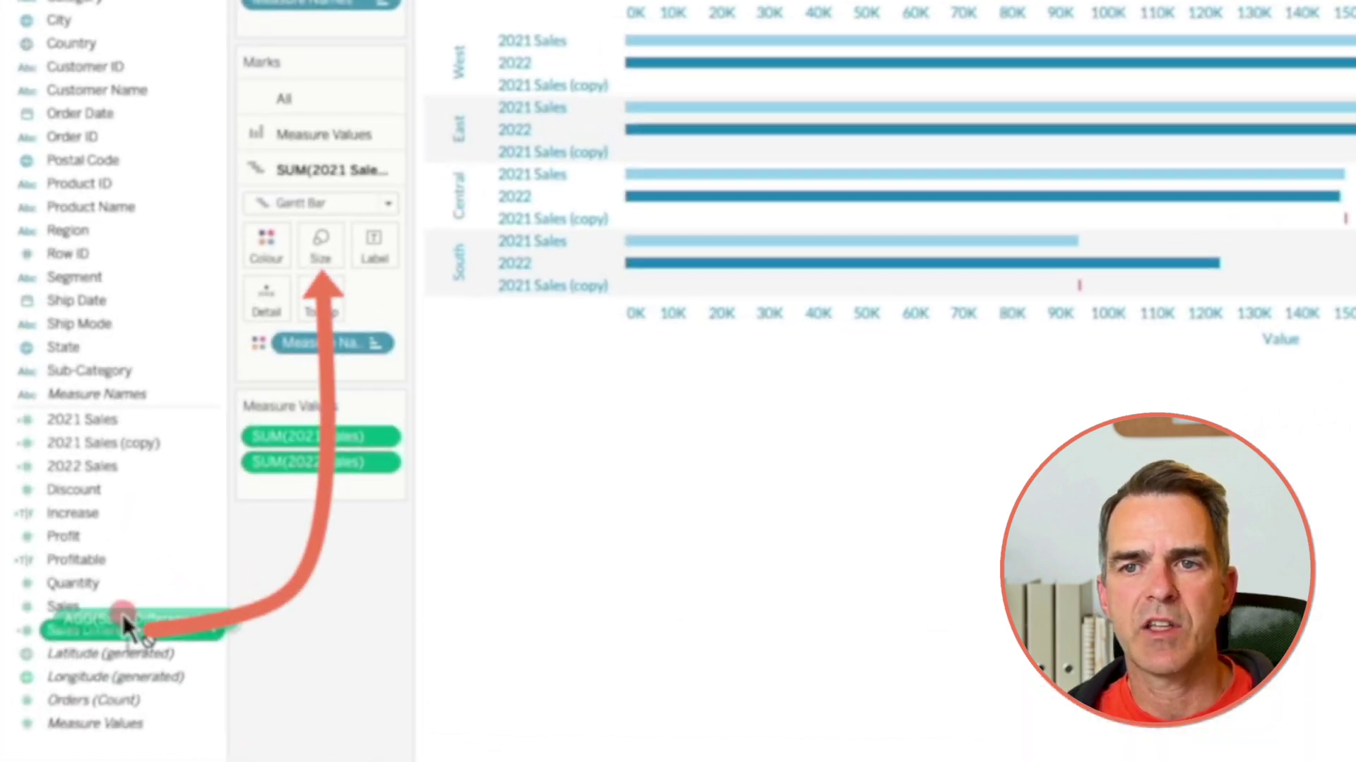
left_click_drag(125, 621, 333, 233)
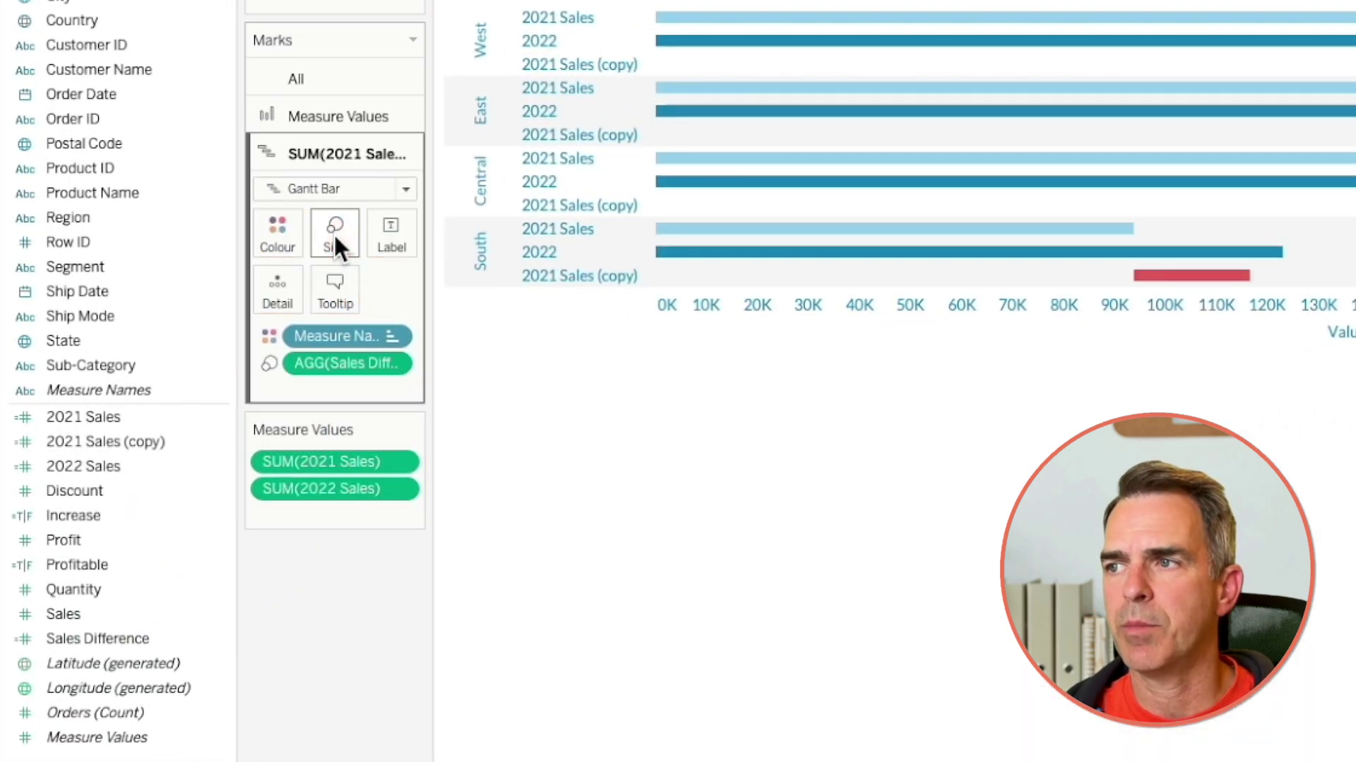
left_click(95, 515)
left_click_drag(94, 515, 326, 341)
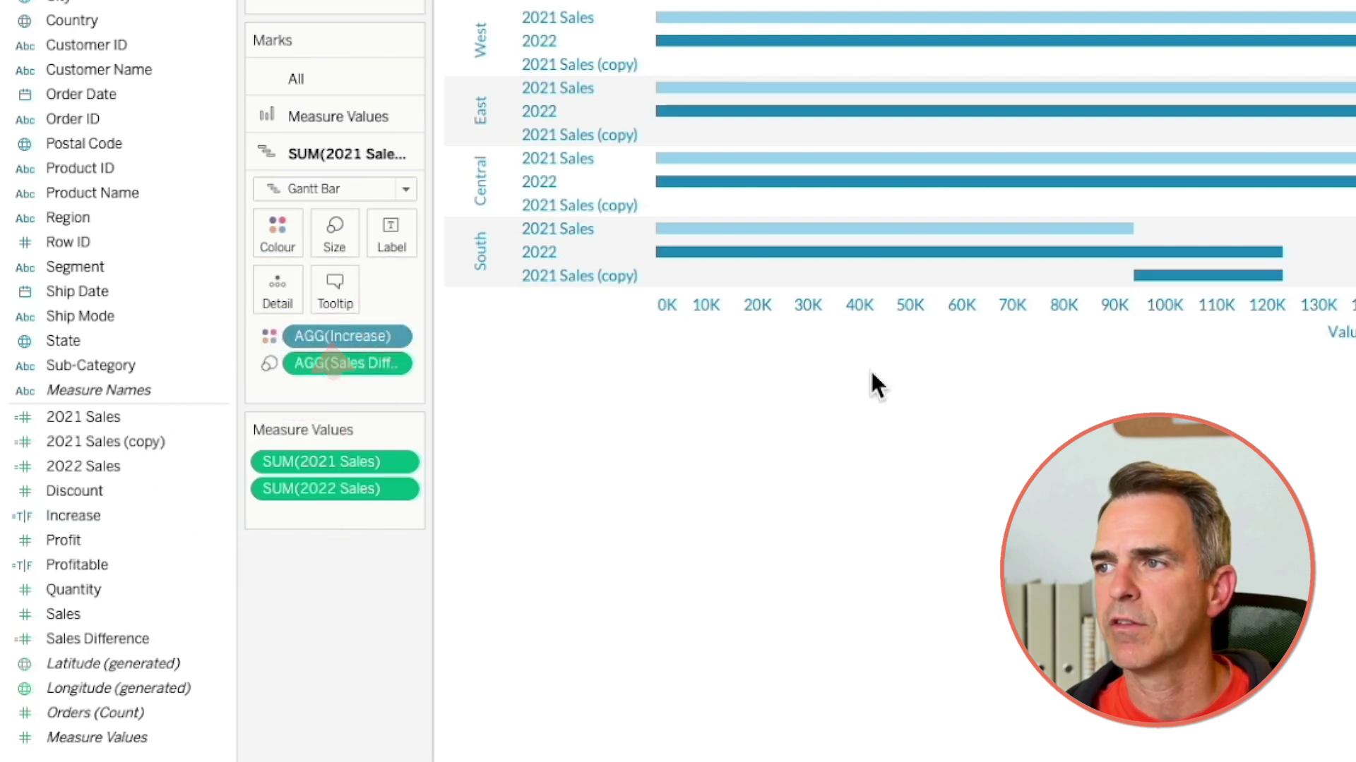
Reduce the thickness of the Gantt bars to thin lines.
left_click(333, 237)
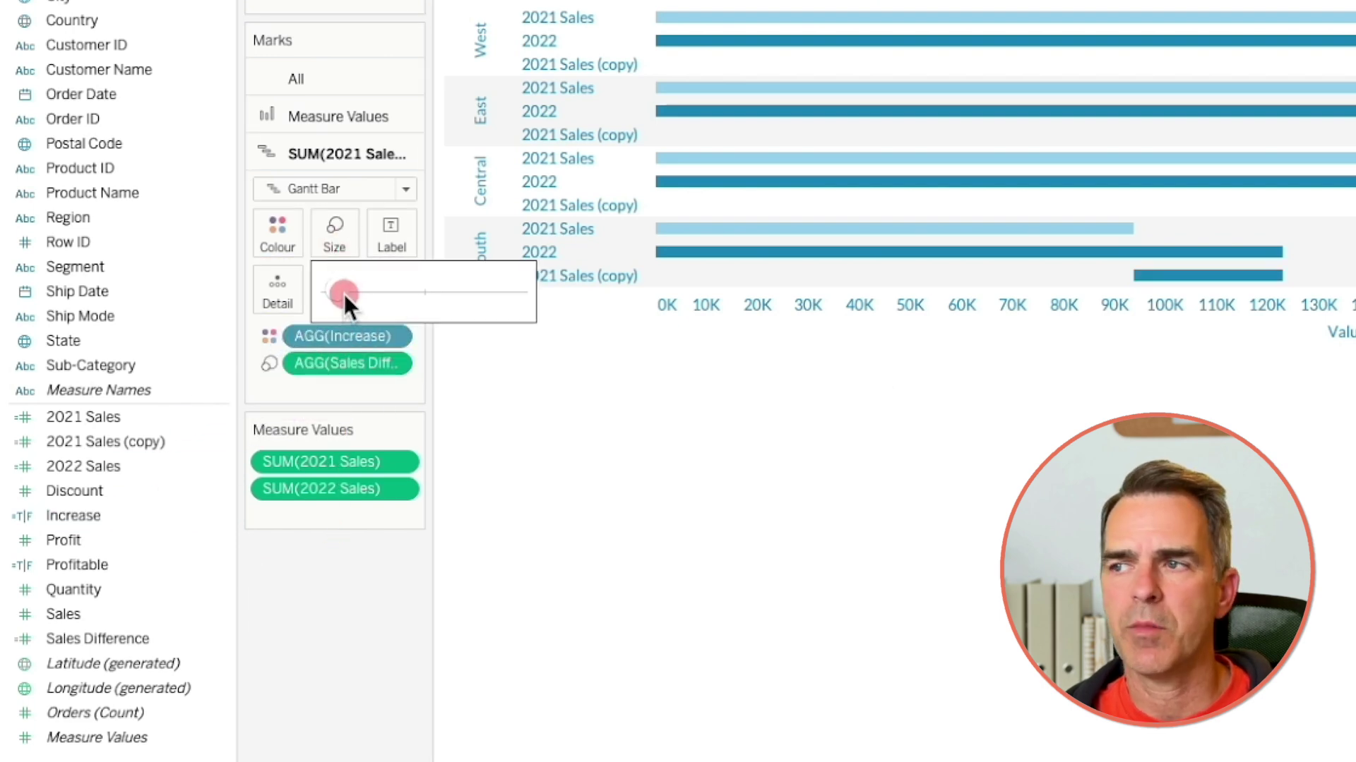
left_click_drag(345, 293, 342, 290)
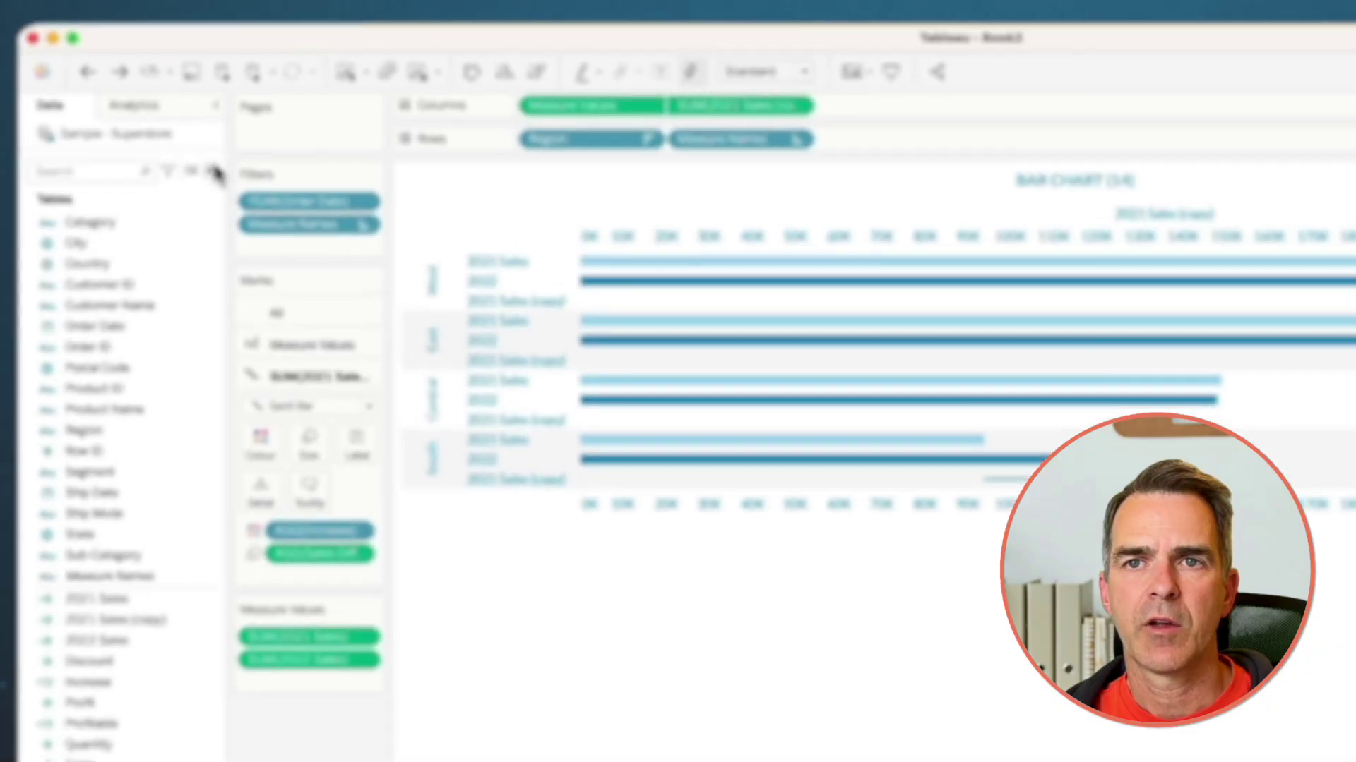
Create a calculated field named % Diff that divides Sales Difference by the sum of 2021 Sales.
left_click(212, 172)
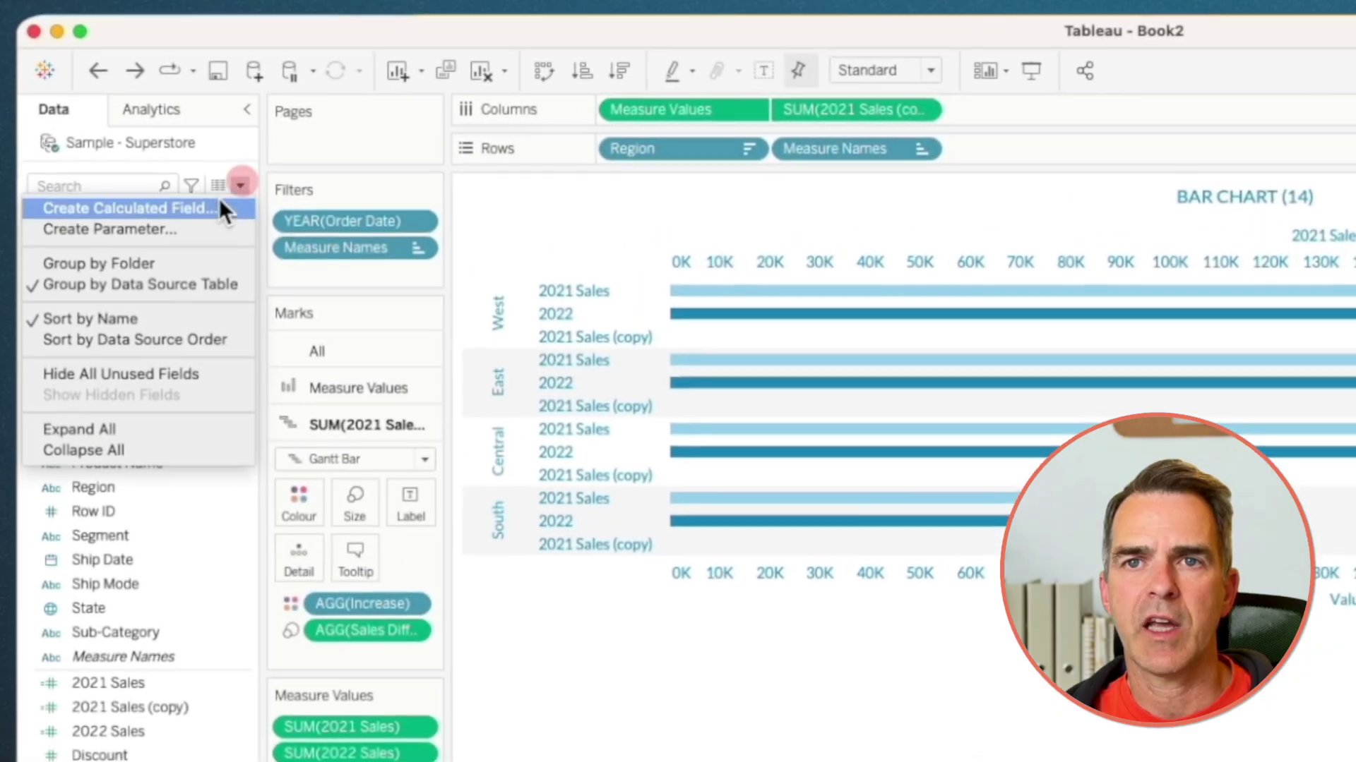
left_click(218, 205)
type("% Diff")
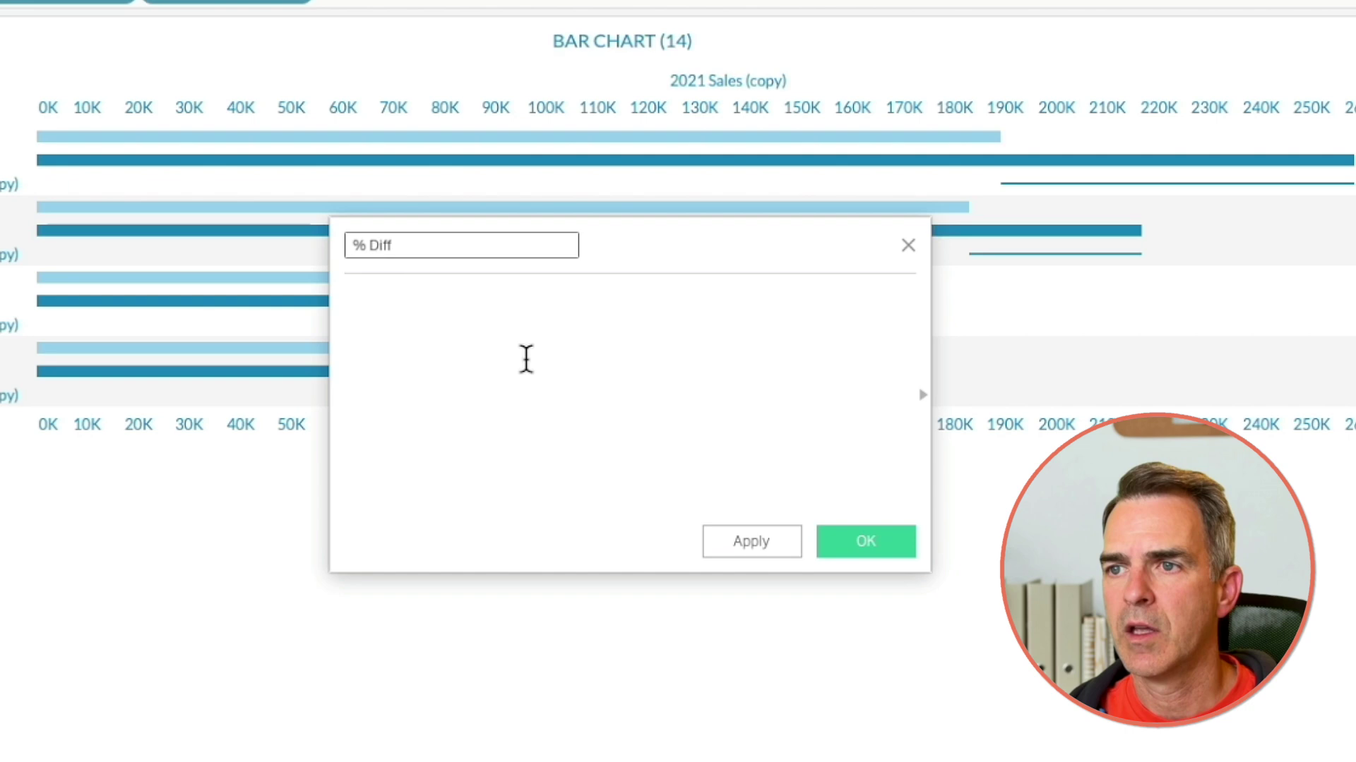
left_click(523, 356)
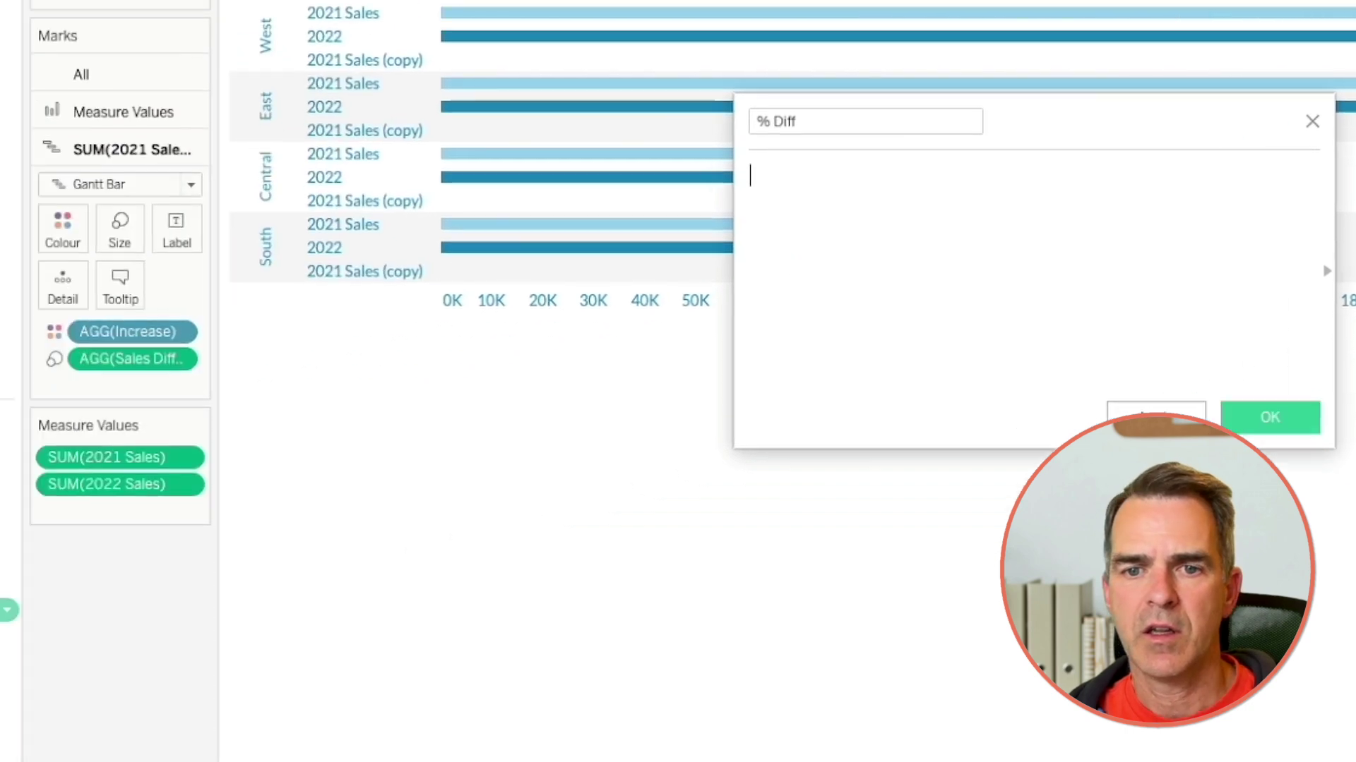
left_click_drag(62, 582, 838, 361)
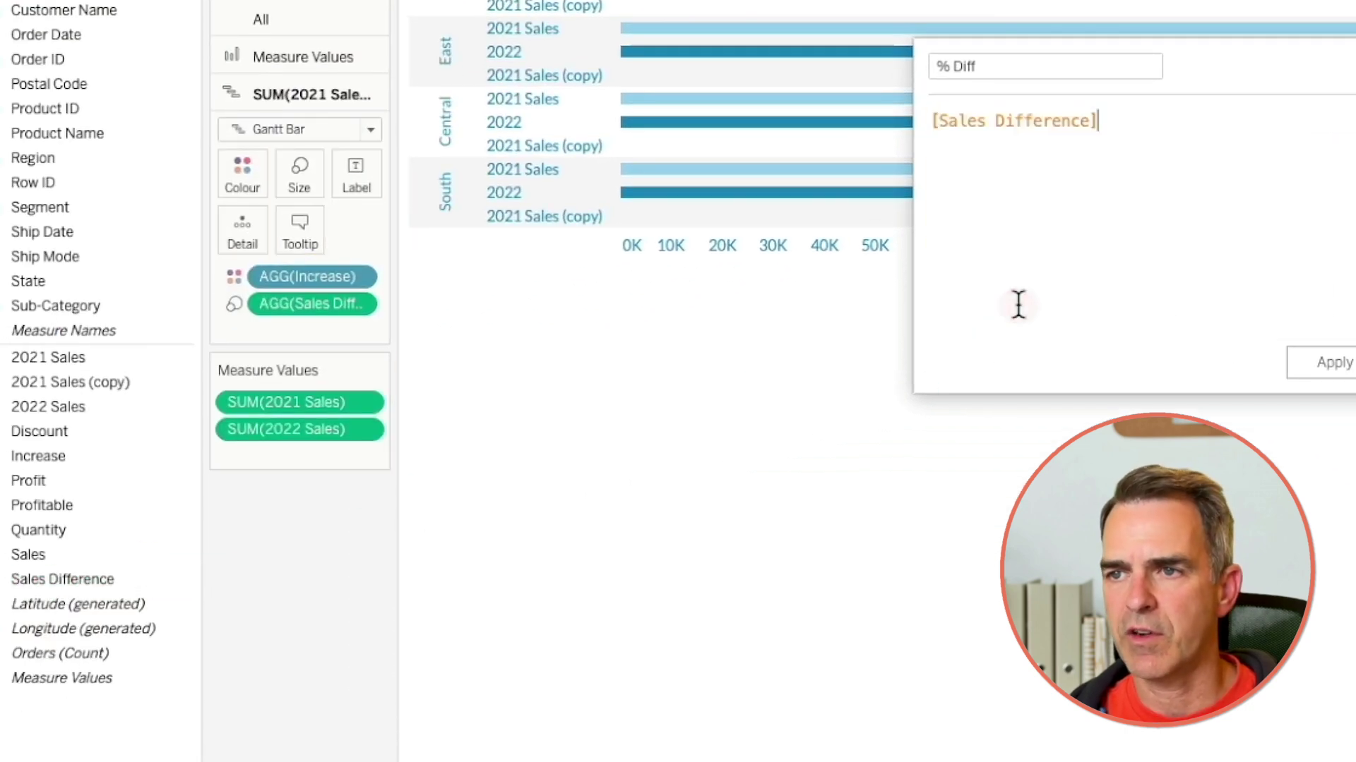
left_click_drag(274, 402, 1073, 281)
left_click(881, 387)
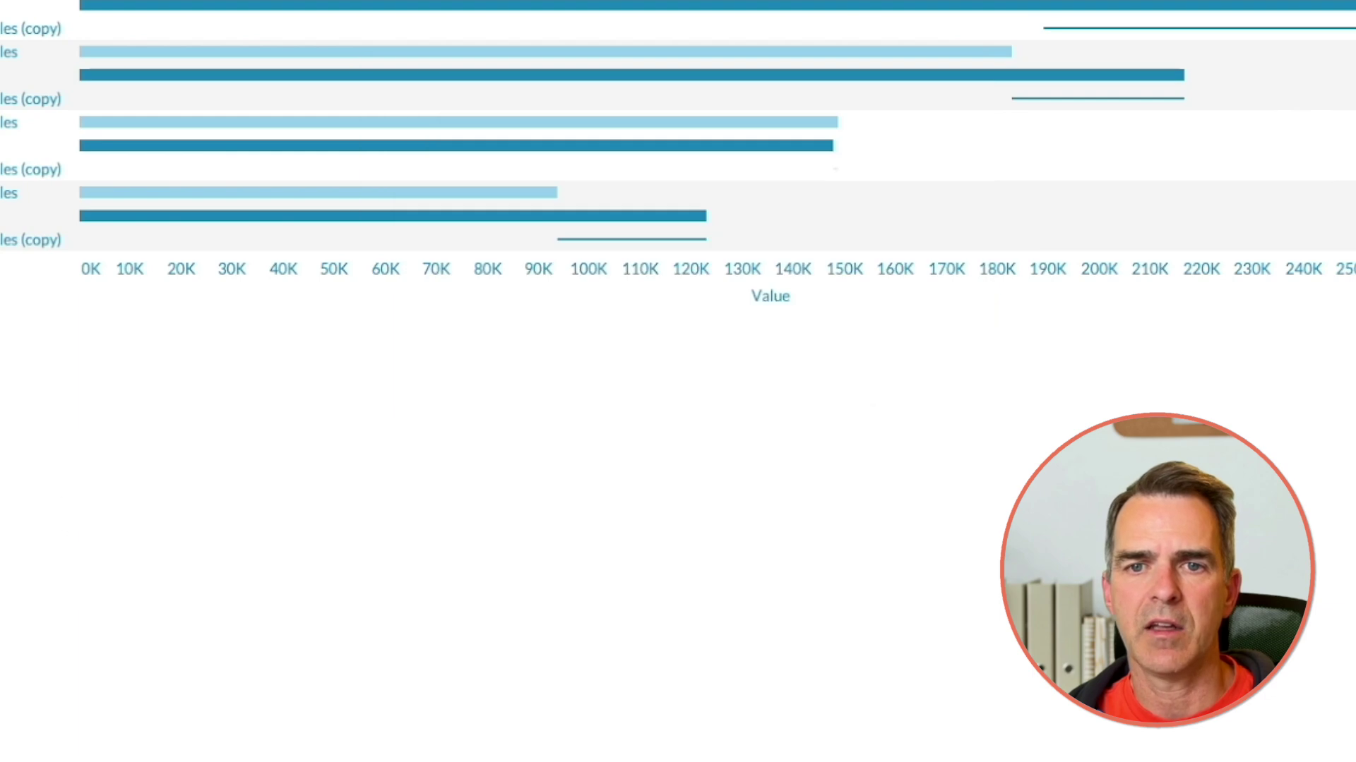
Label the Gantt bars with % Diff and give that field the custom default number format +0.0%;-0.0%.
left_click_drag(75, 480, 374, 291)
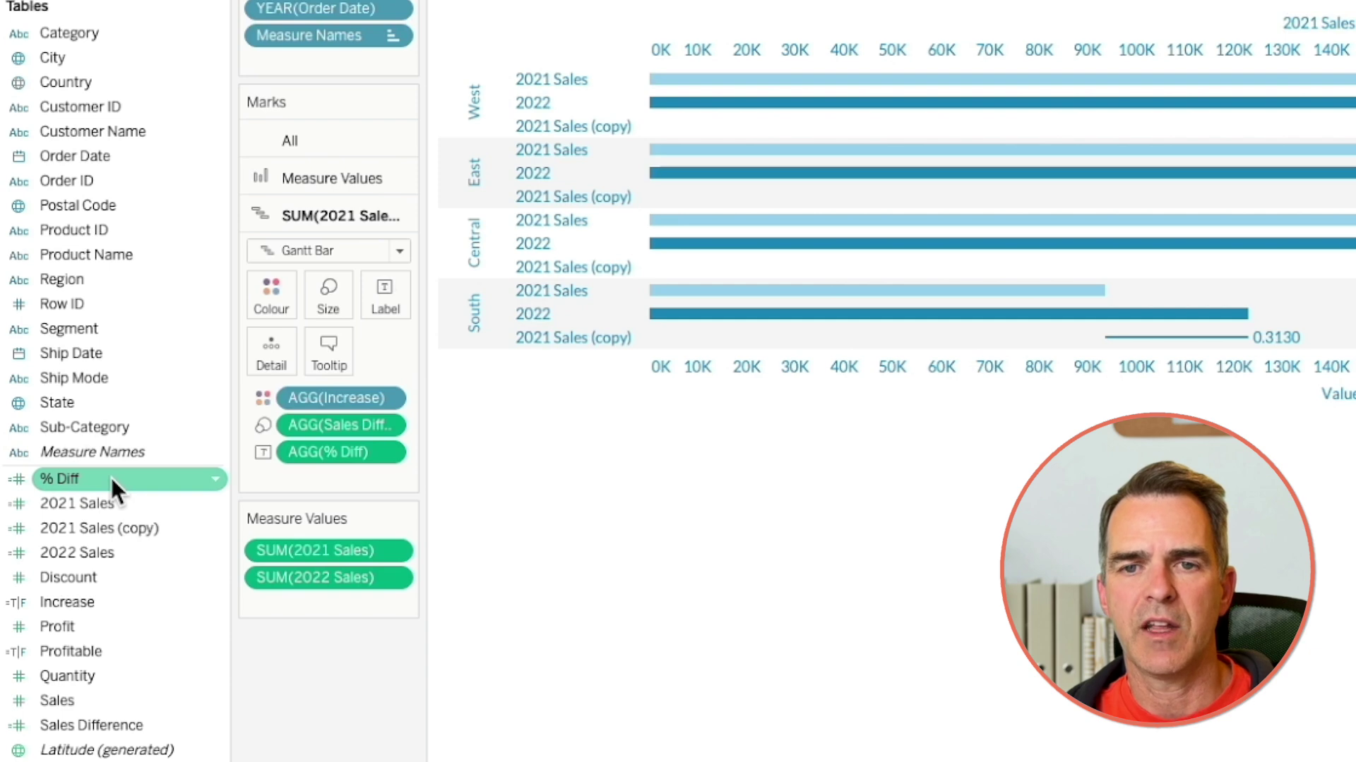
right_click(112, 477)
mouse_move(278, 319)
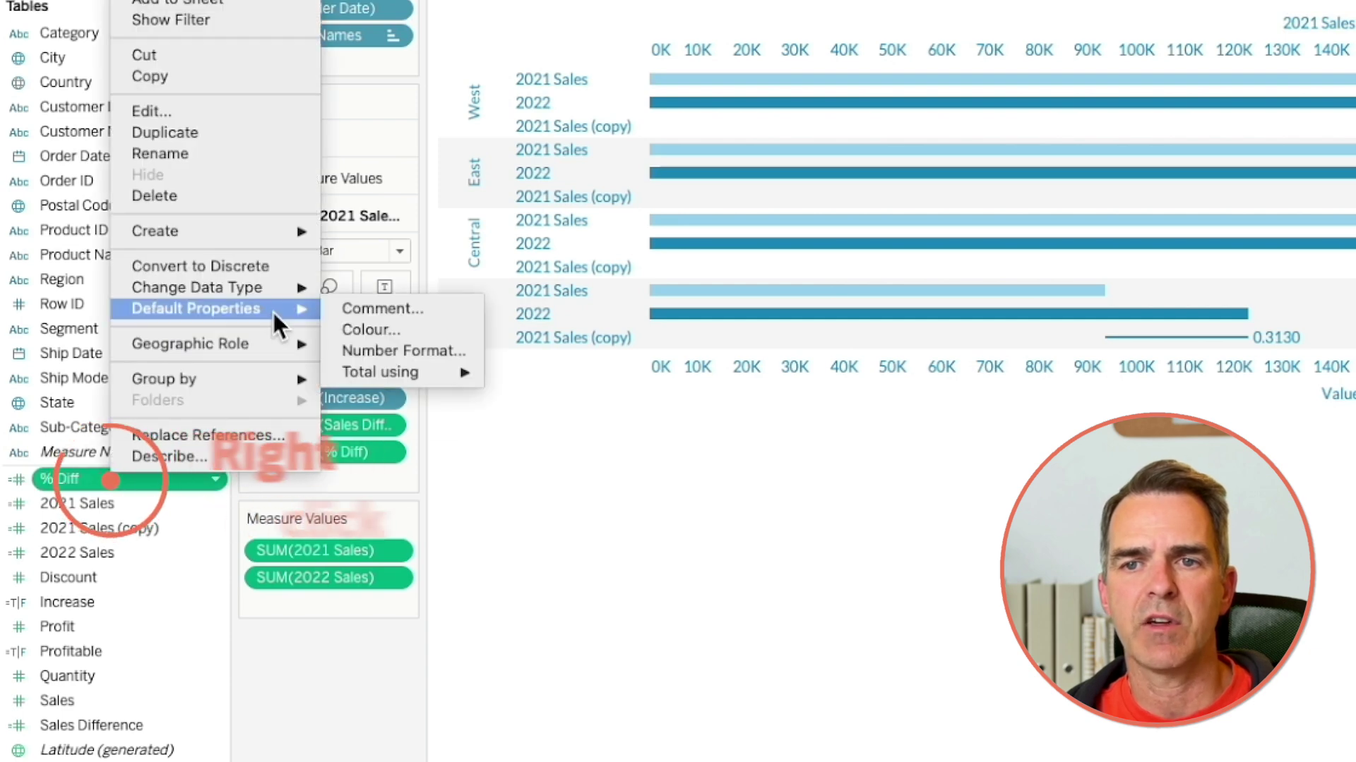
left_click(388, 351)
left_click(915, 387)
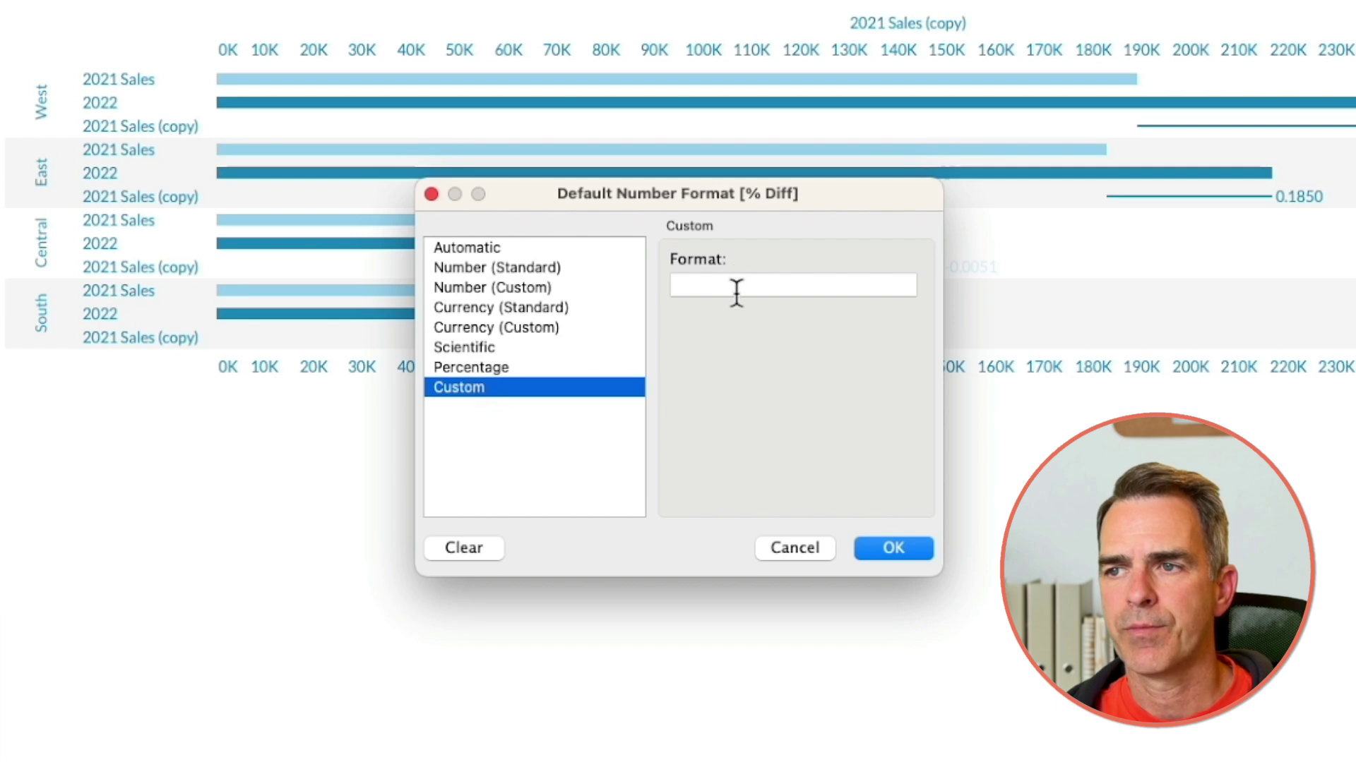
left_click(737, 292)
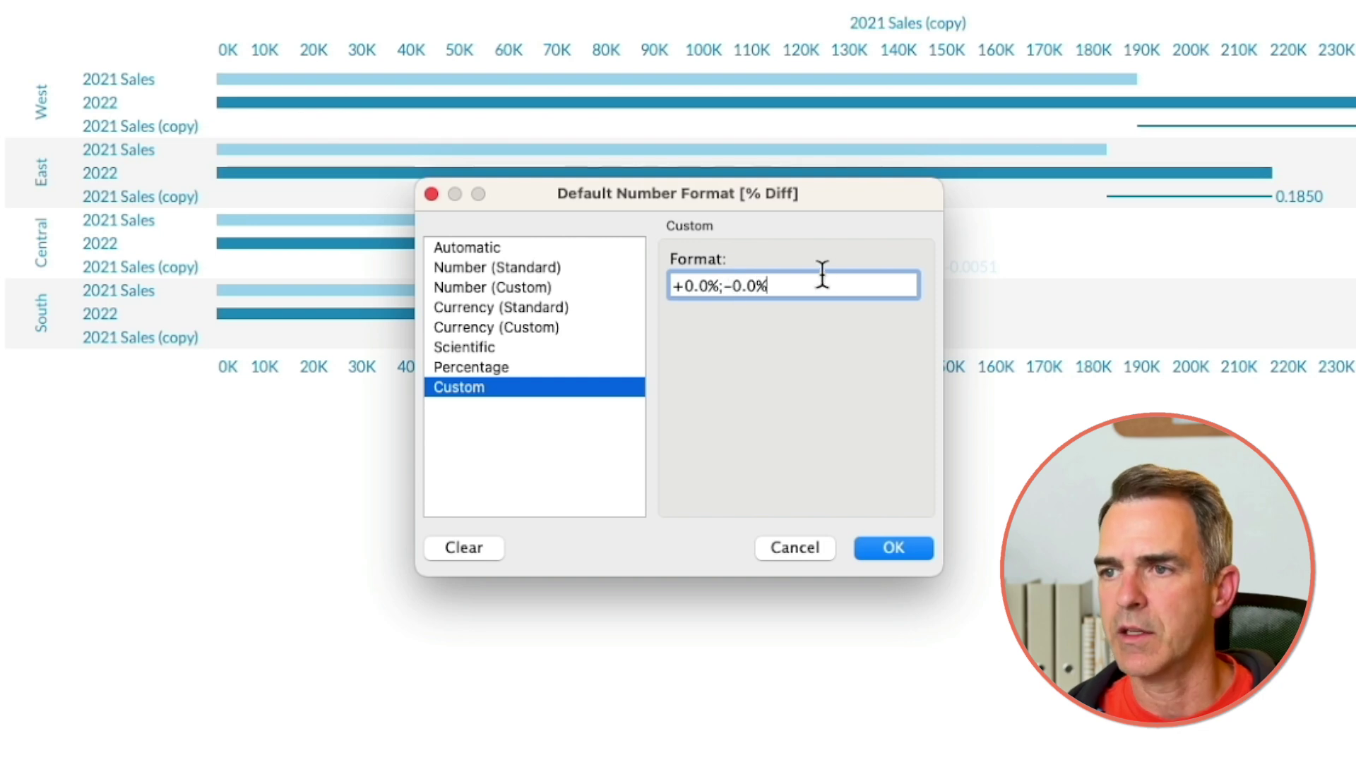
left_click(892, 548)
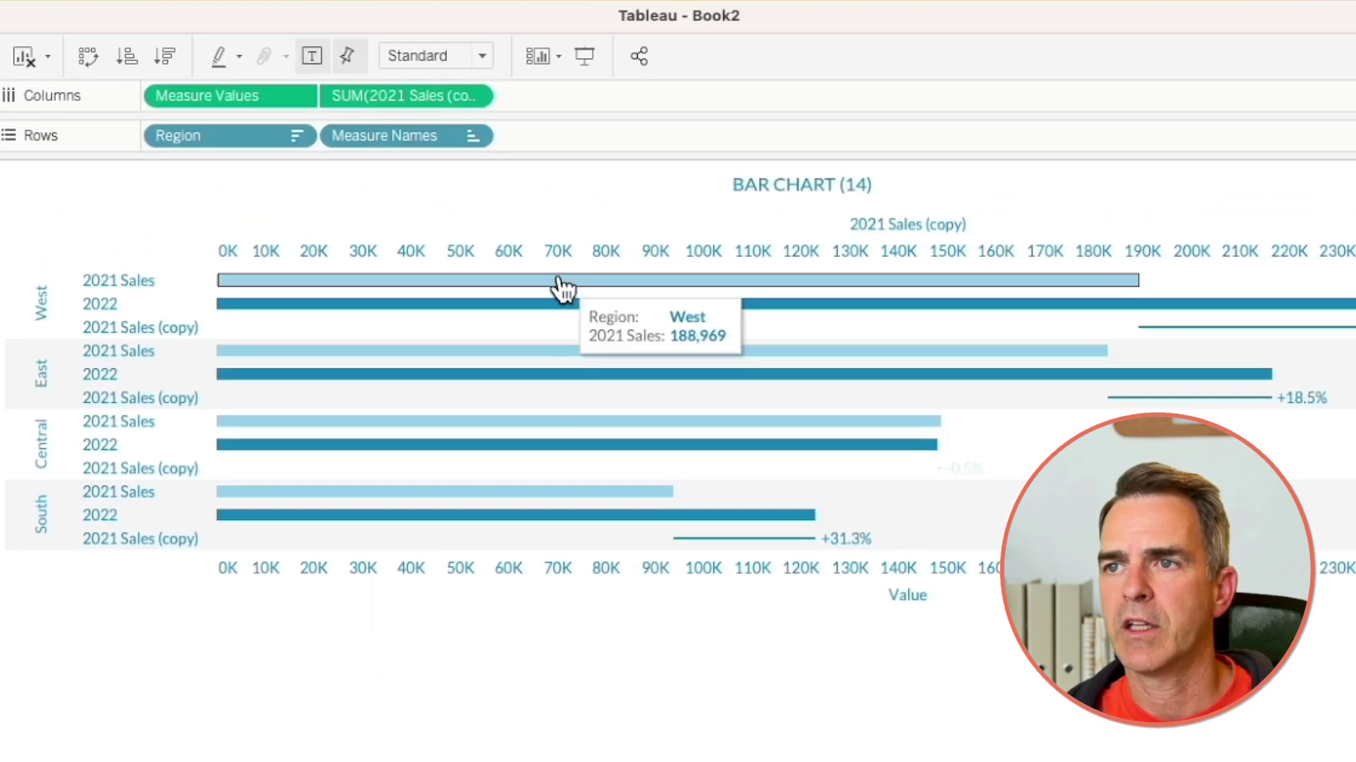
Hide the 2021 Sales (copy) axis header and order 2022 above 2021 Sales in each region.
right_click(554, 249)
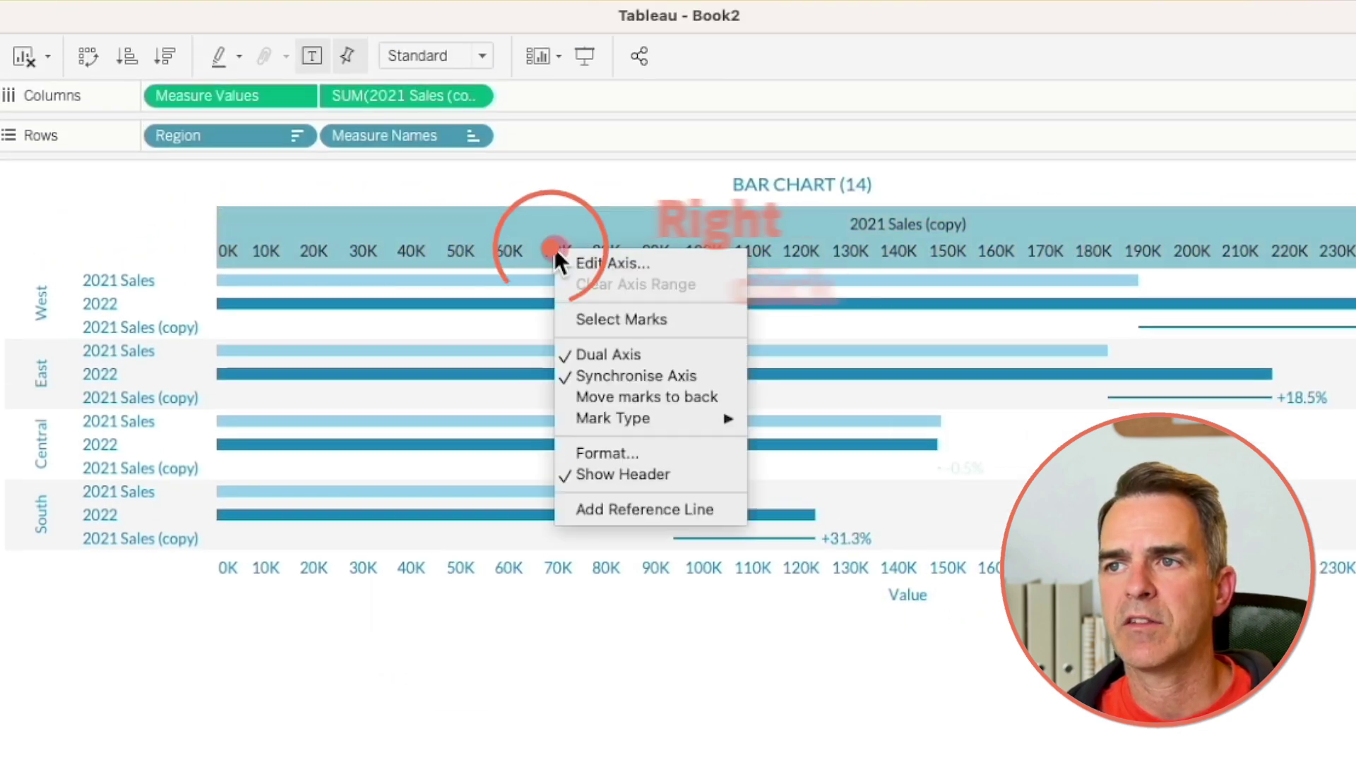
left_click(619, 474)
left_click_drag(133, 243, 130, 214)
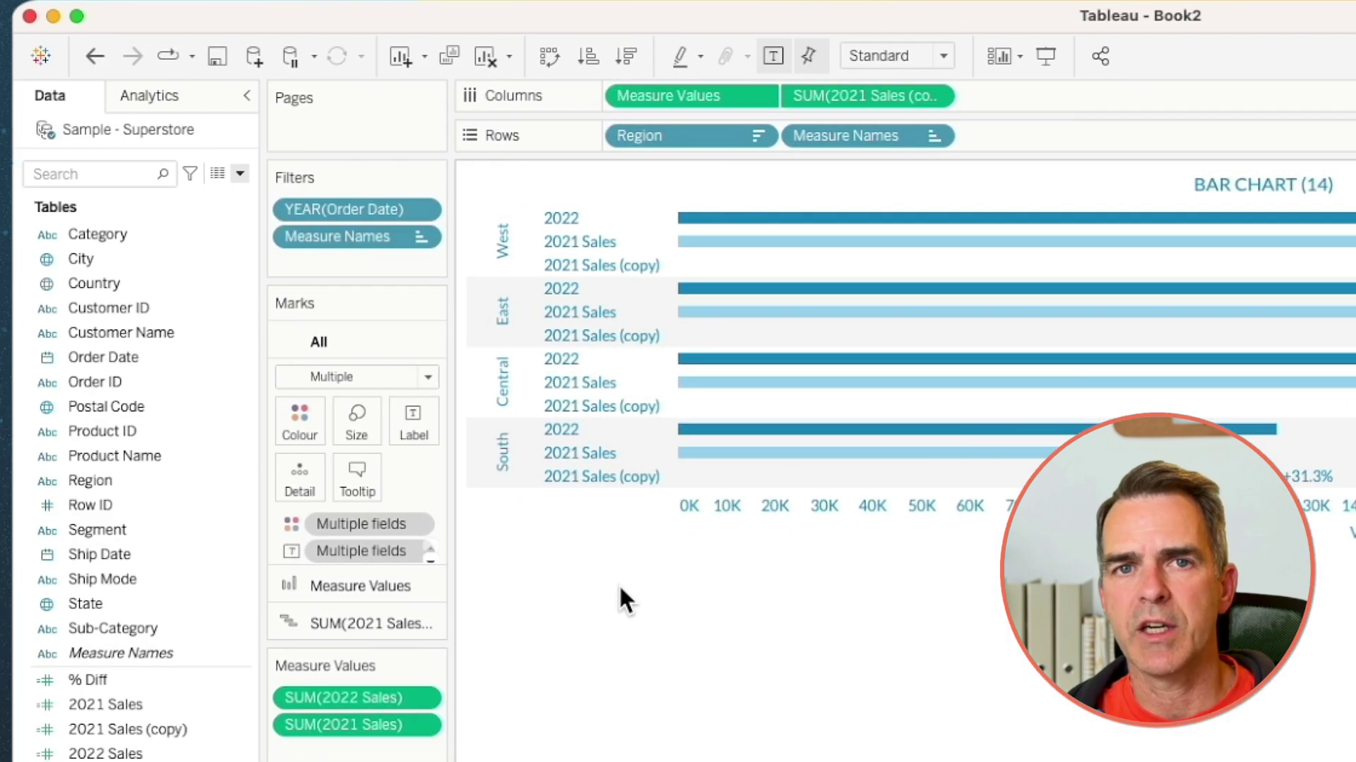
Rename the 2021 Sales (copy) field as Variance.
right_click(165, 731)
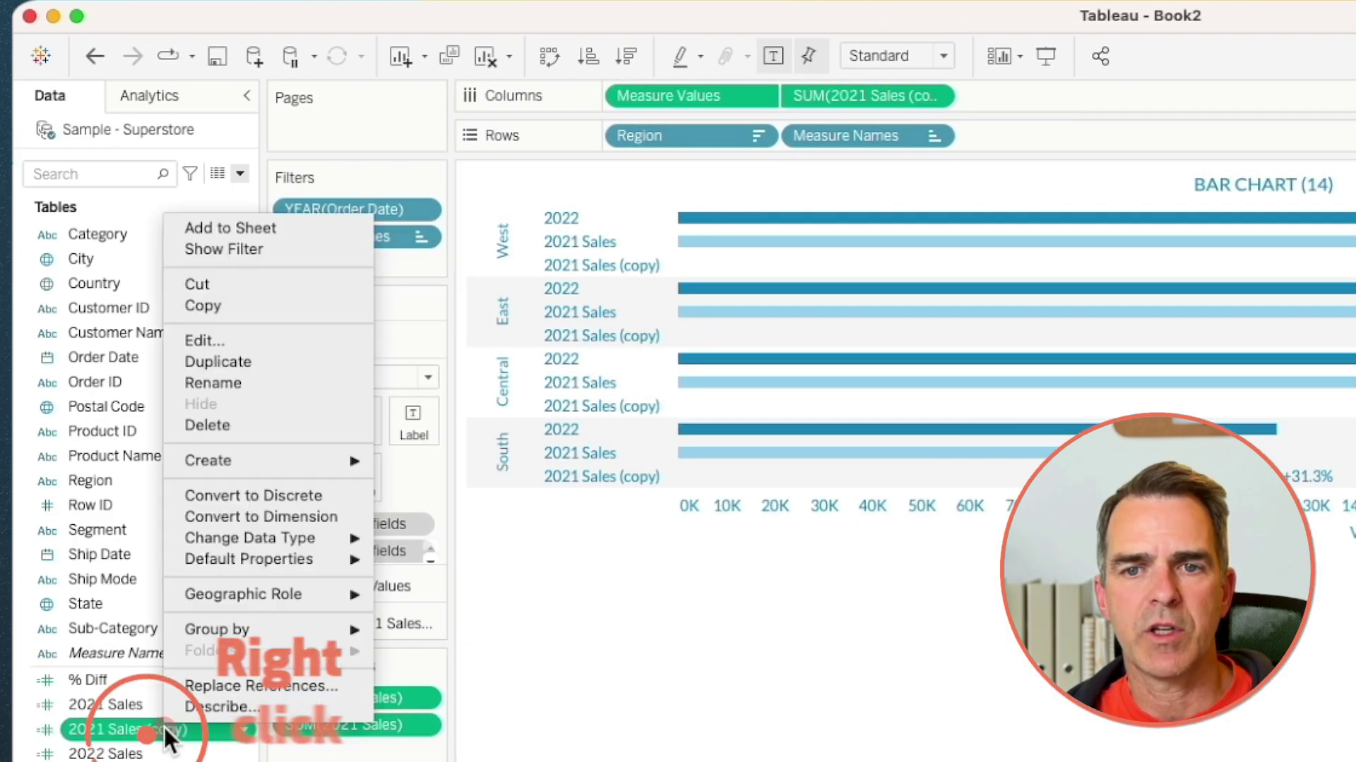
left_click(244, 384)
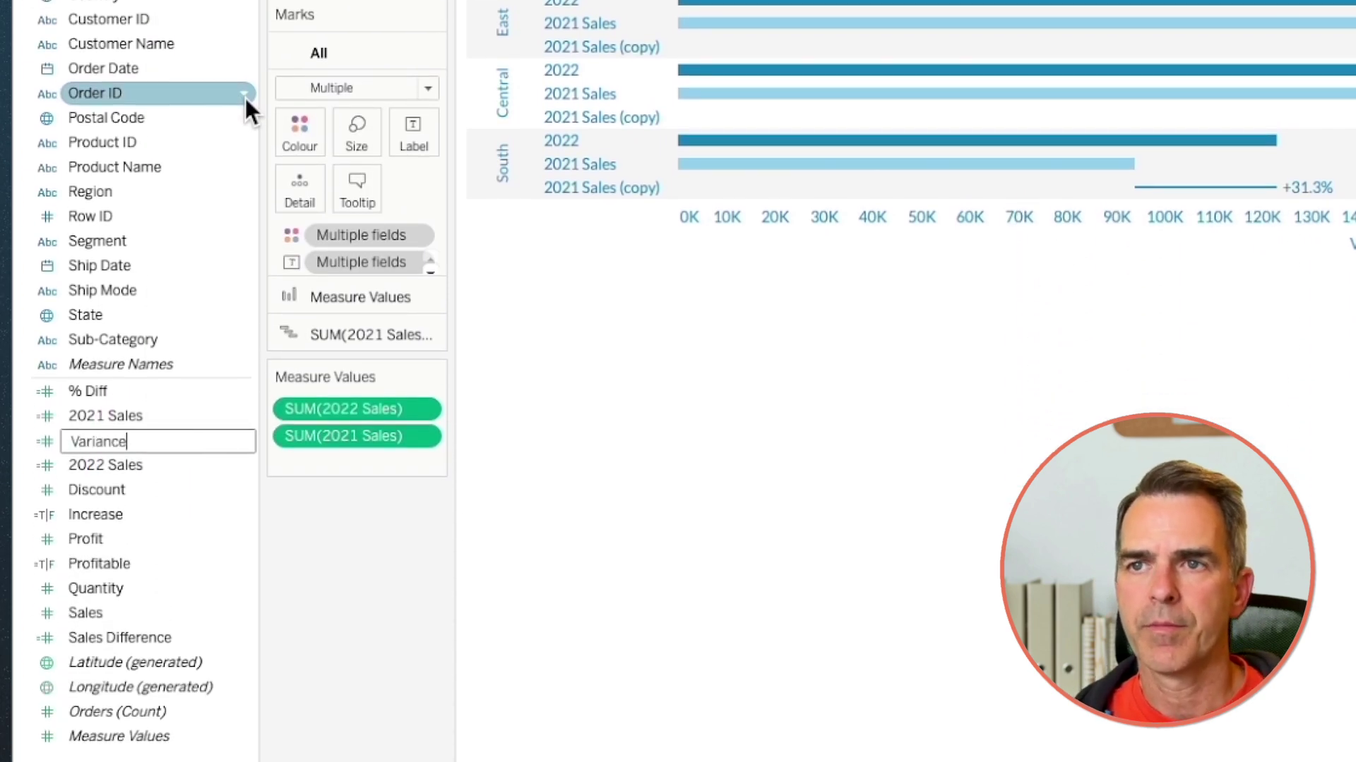
key("Return")
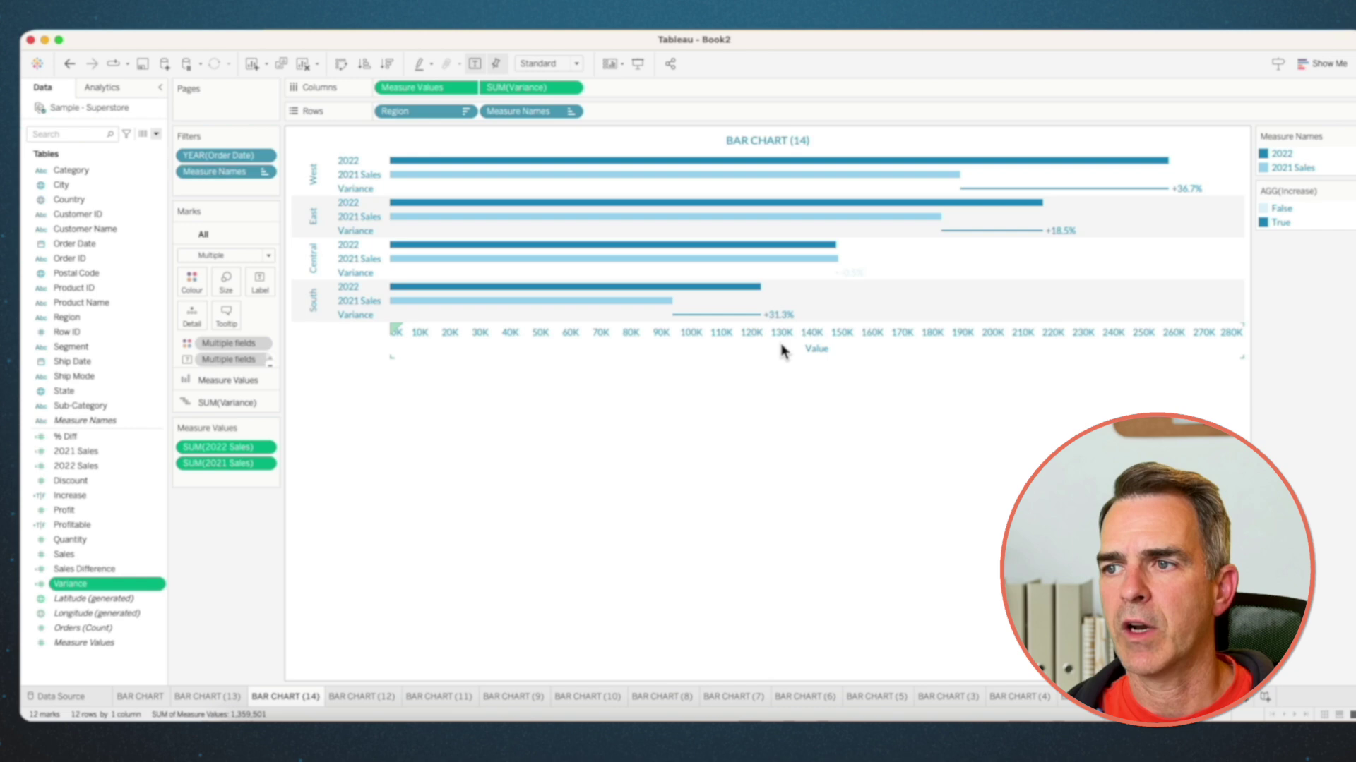
Hide the Value axis header along the 2021 and 2022 sales bars in BAR CHART (14).
right_click(1279, 230)
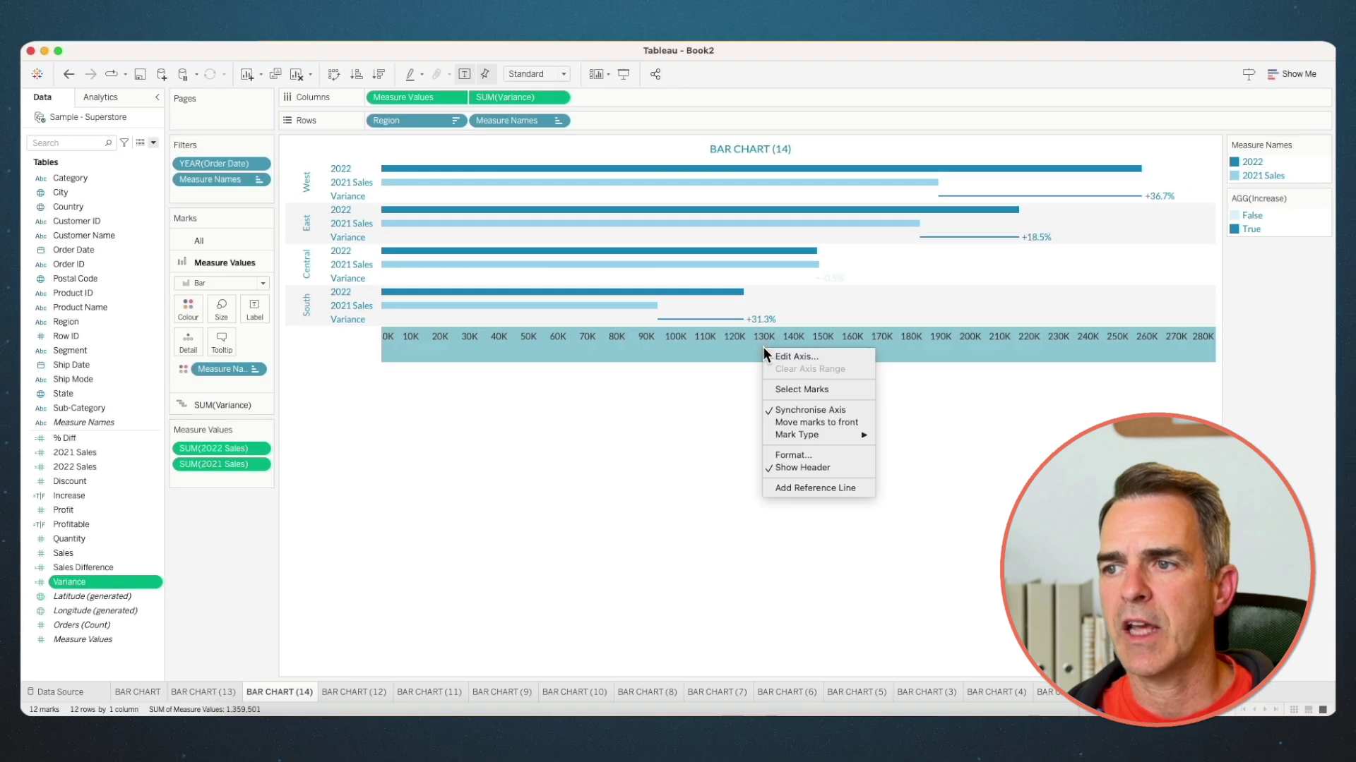
left_click(810, 466)
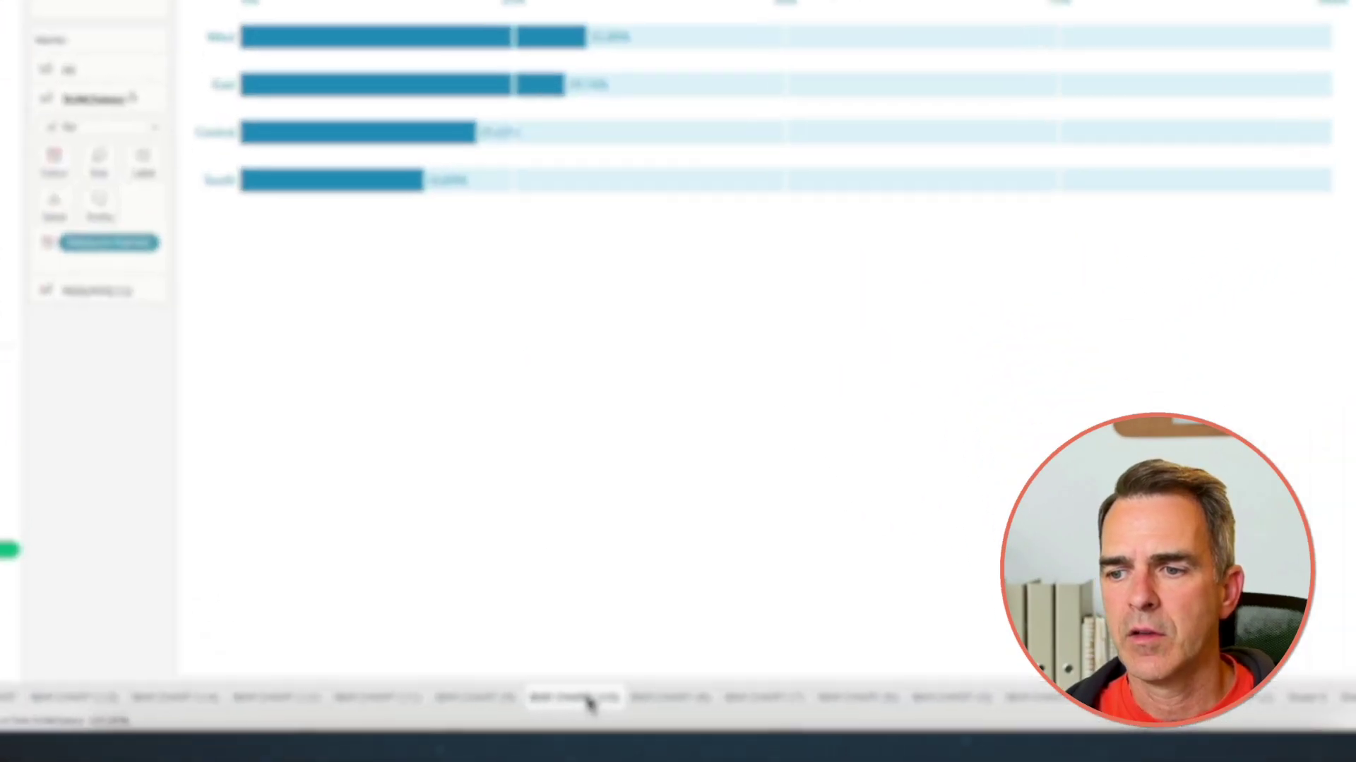
Duplicate BAR CHART (10) and fill the copy's 25%,50%,75%,100% reference distribution above and below with Grey Light.
right_click(585, 692)
left_click(632, 490)
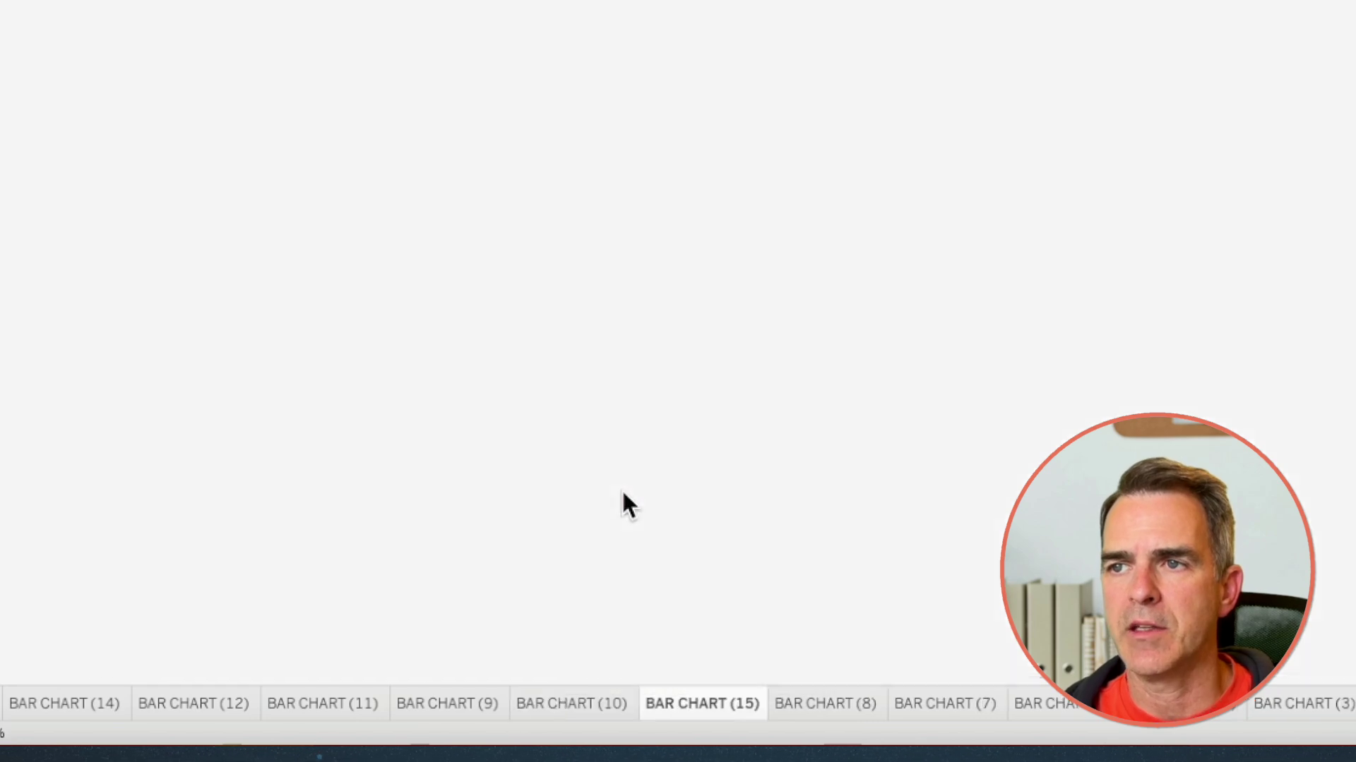
left_click(495, 182)
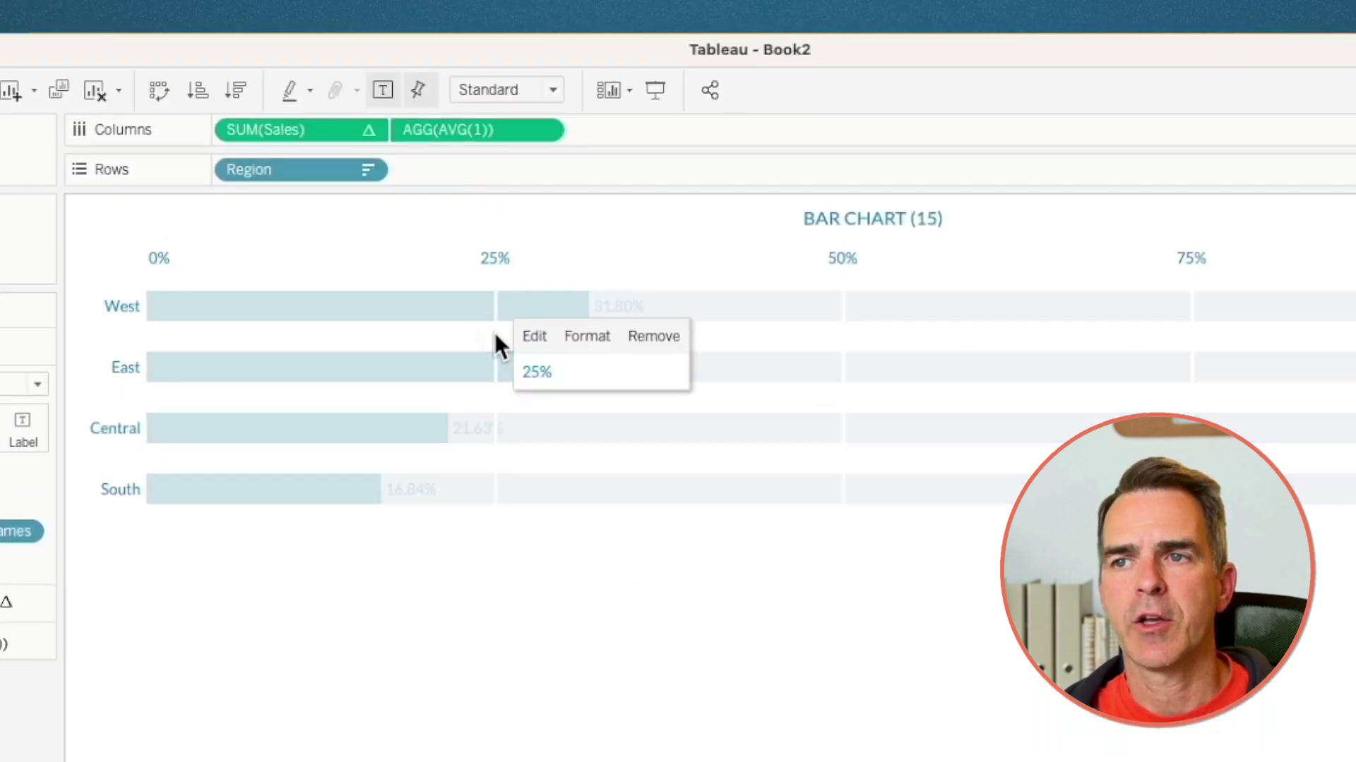
left_click(529, 337)
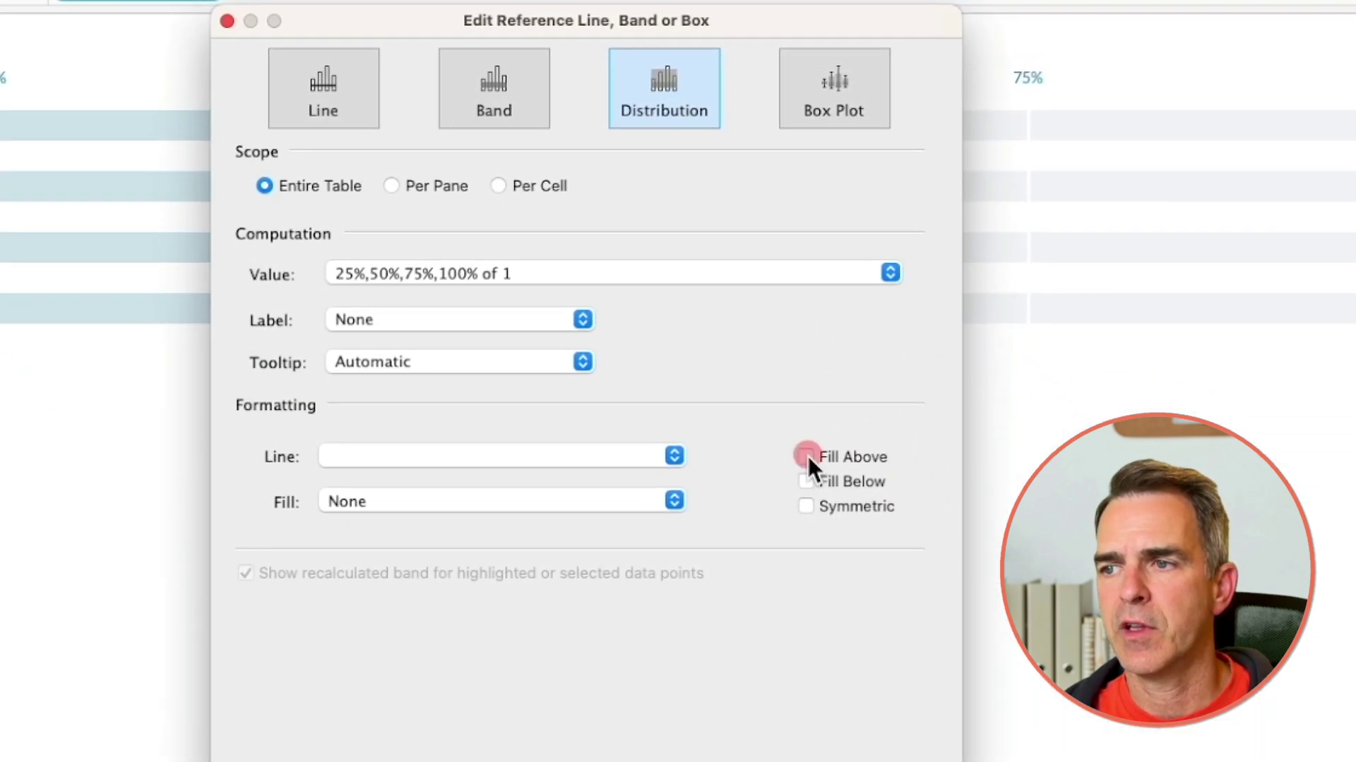
left_click(872, 529)
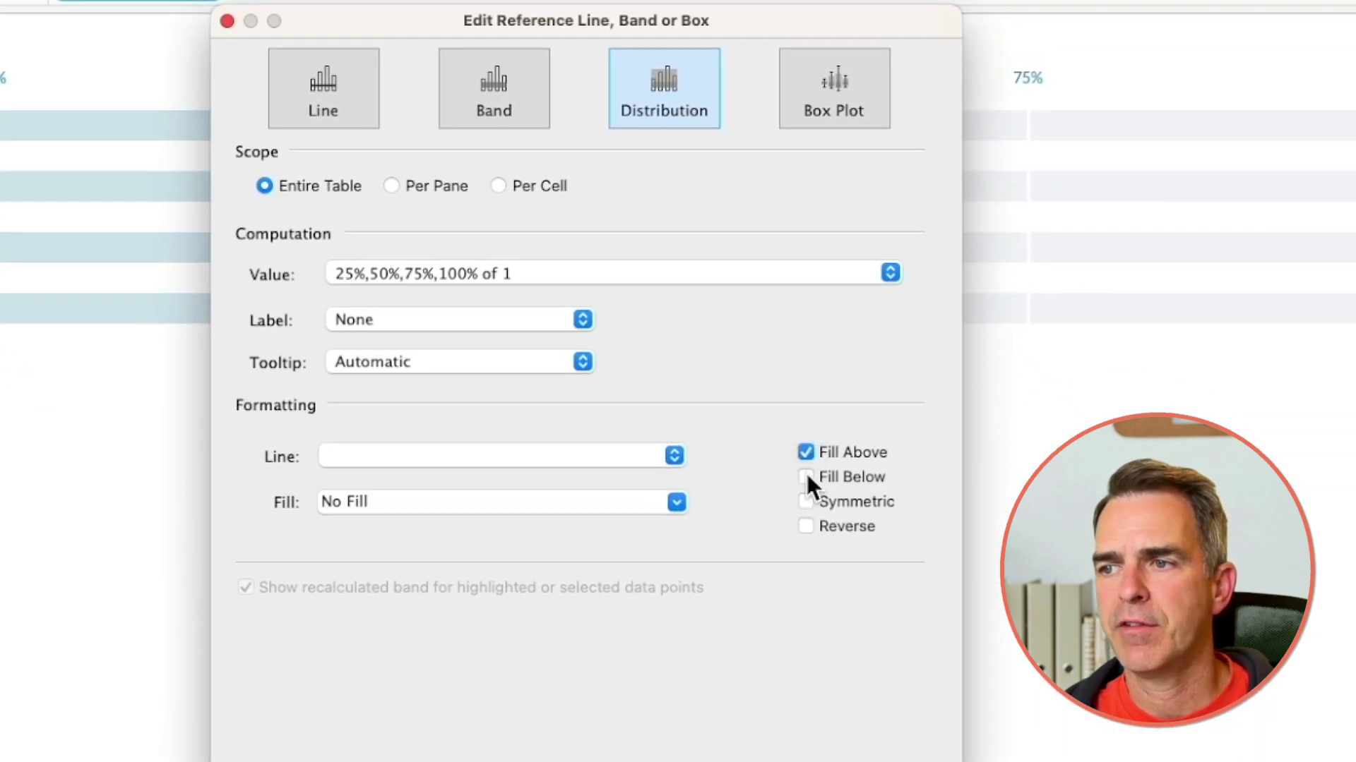
left_click(416, 497)
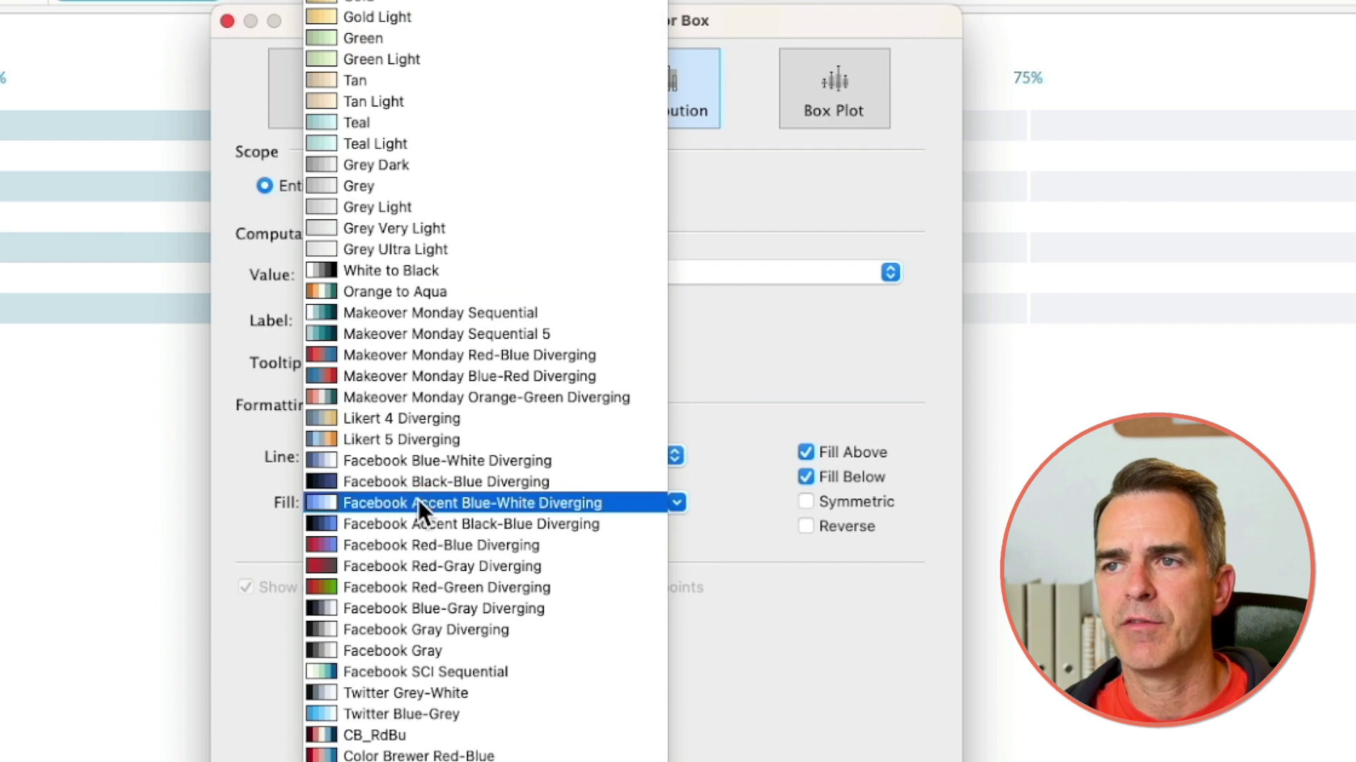
left_click(391, 207)
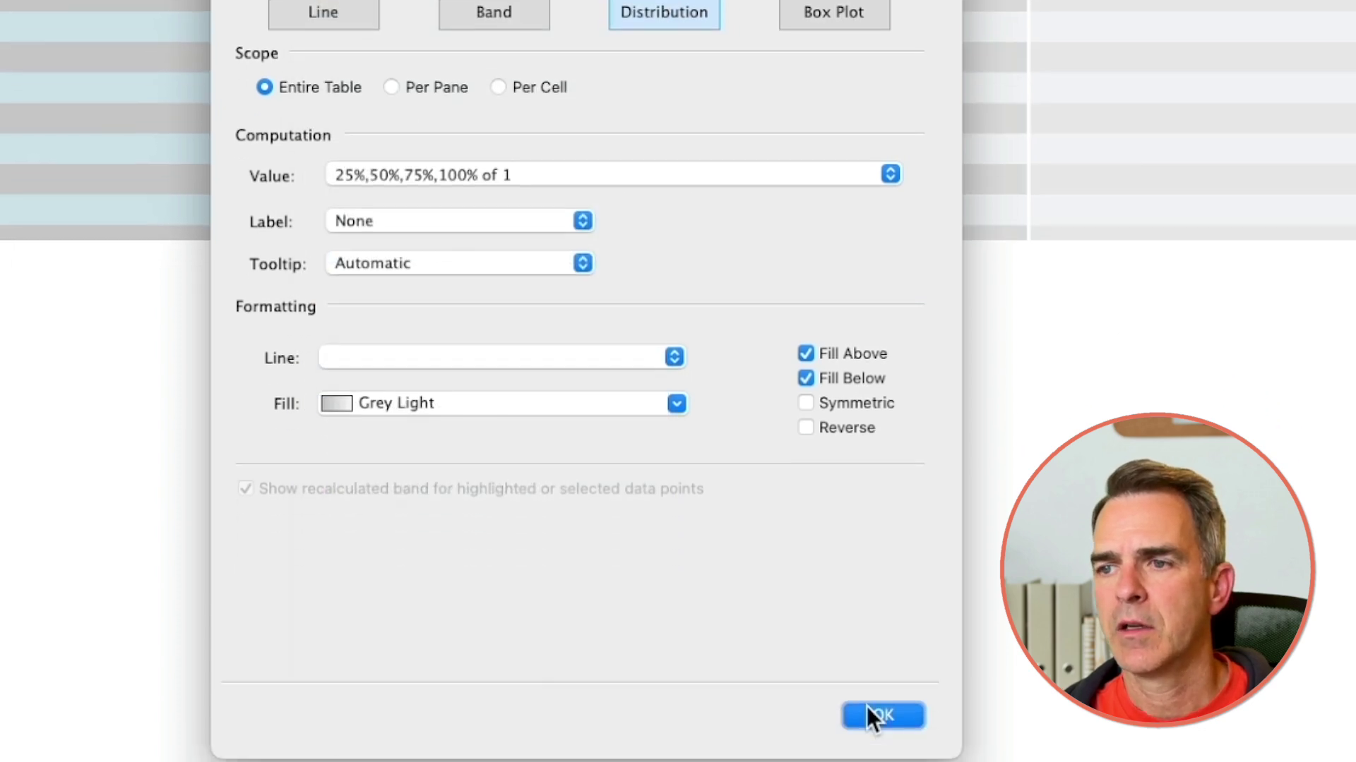
left_click(874, 761)
Fix the range of the AVG(1) percentage axis from 0 to 1.
left_click(257, 89)
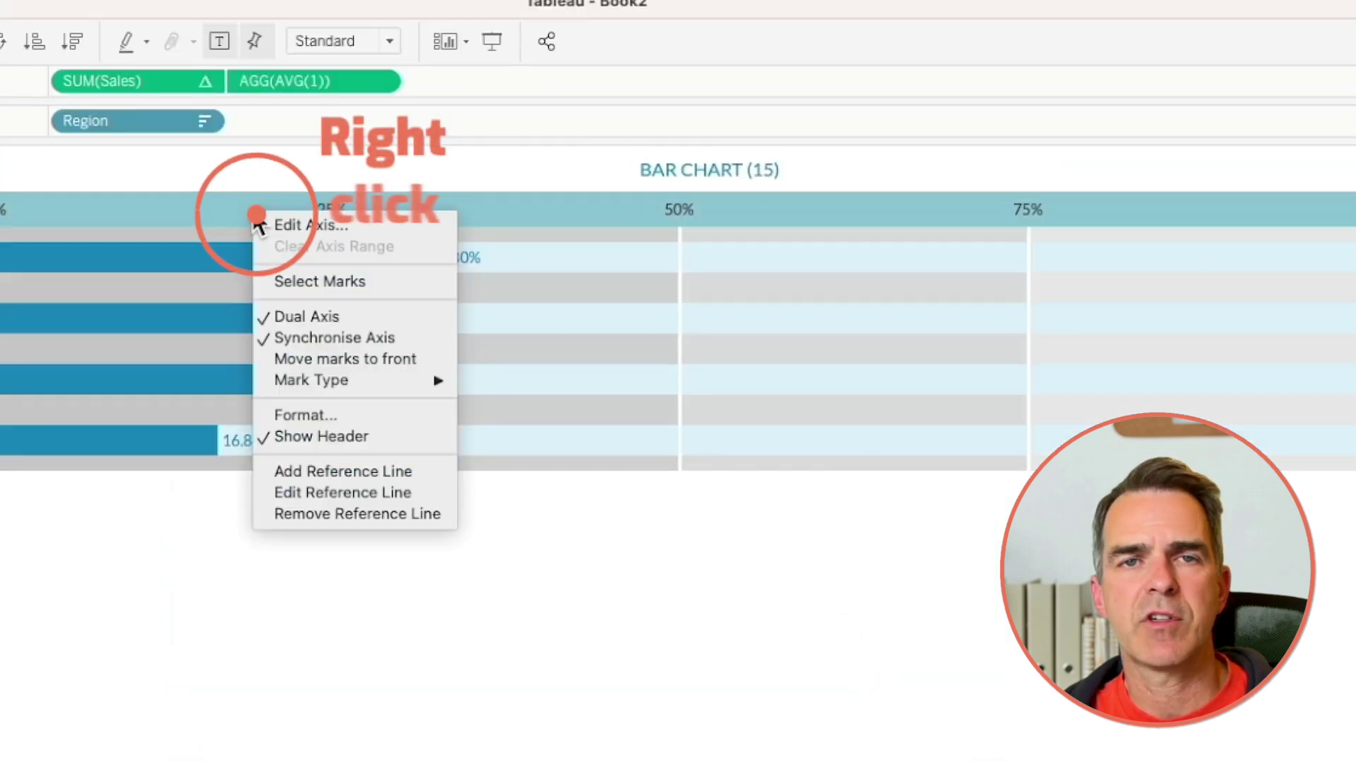
left_click(296, 223)
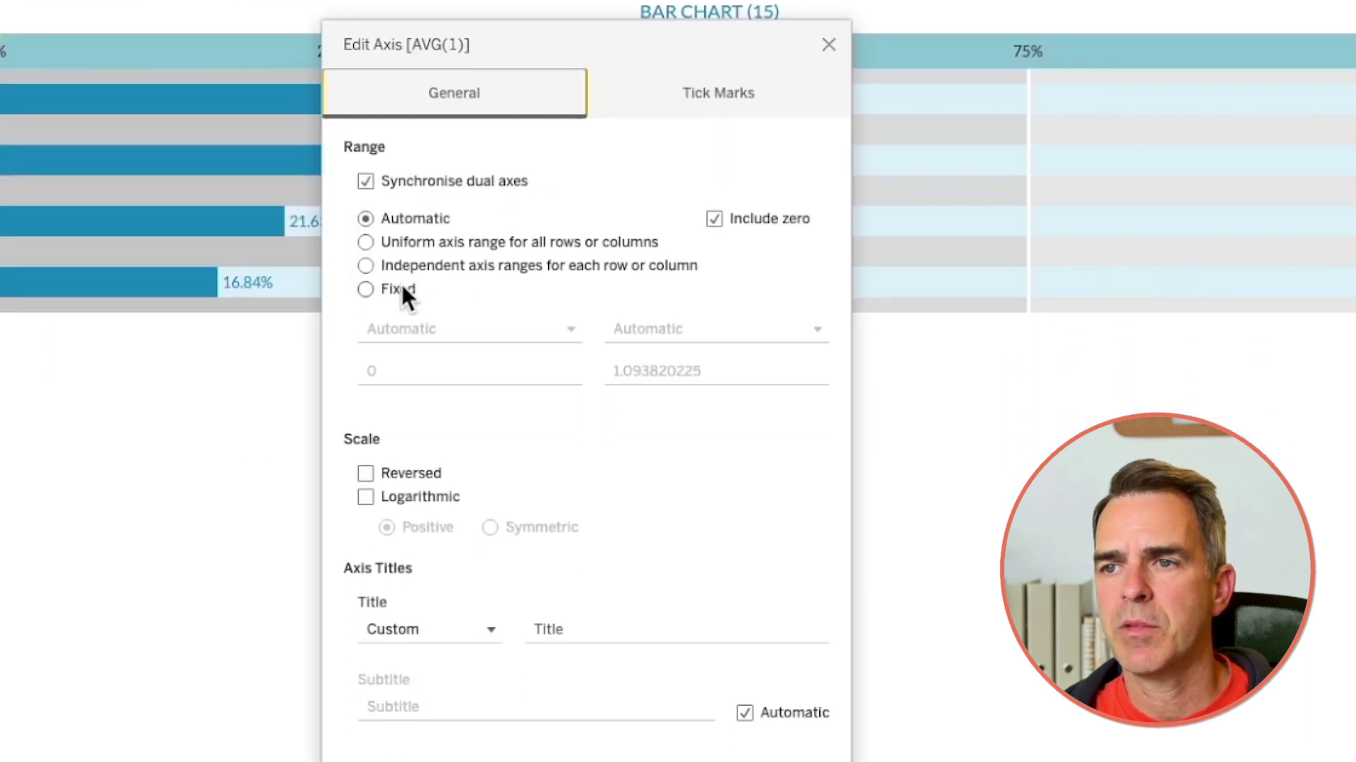
left_click(401, 289)
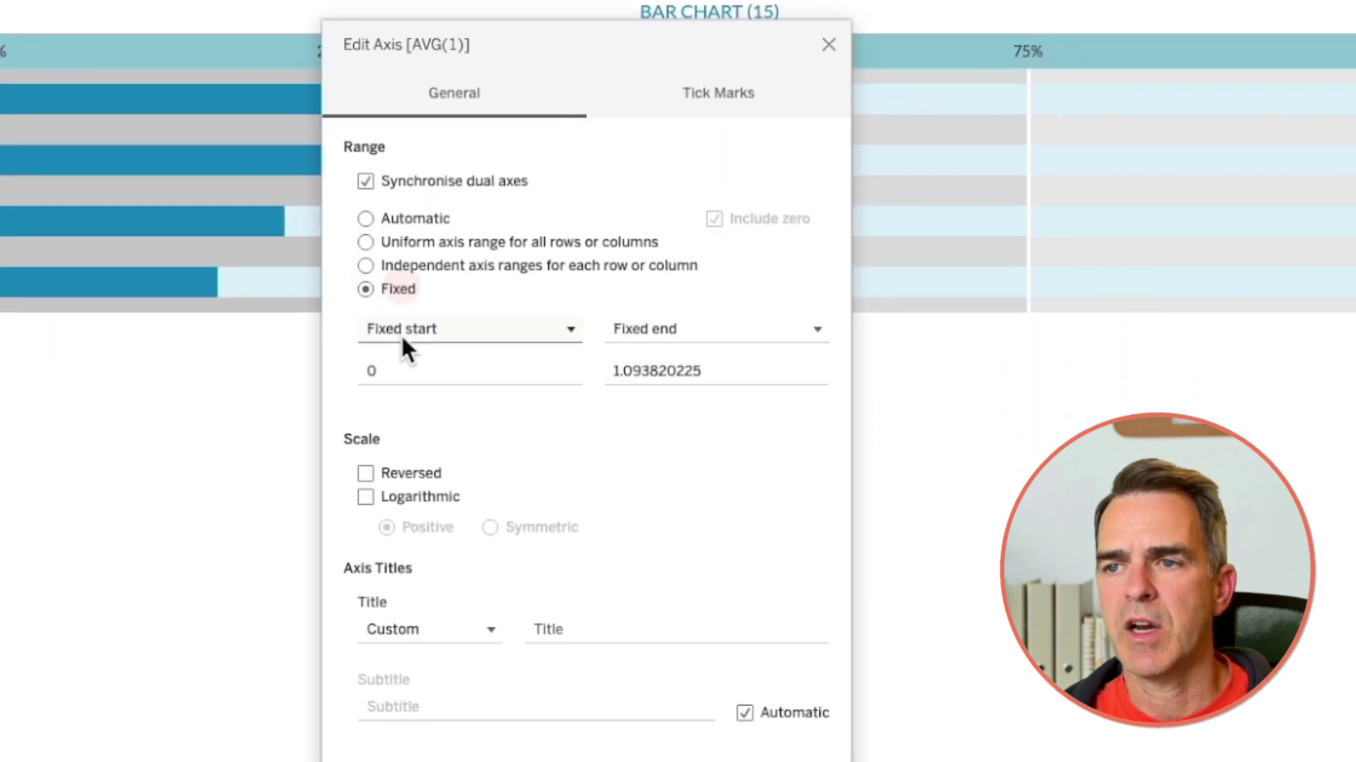
left_click(399, 371)
key("Tab")
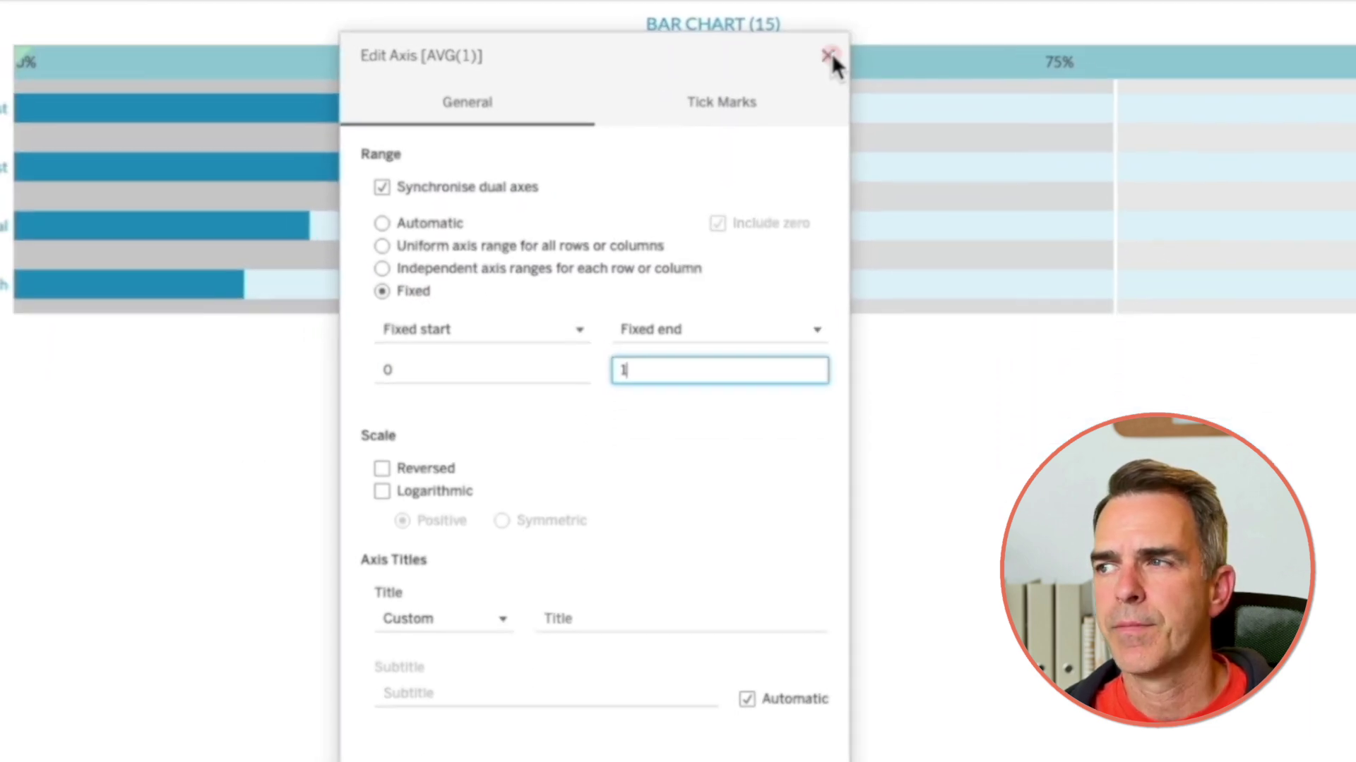
left_click(828, 44)
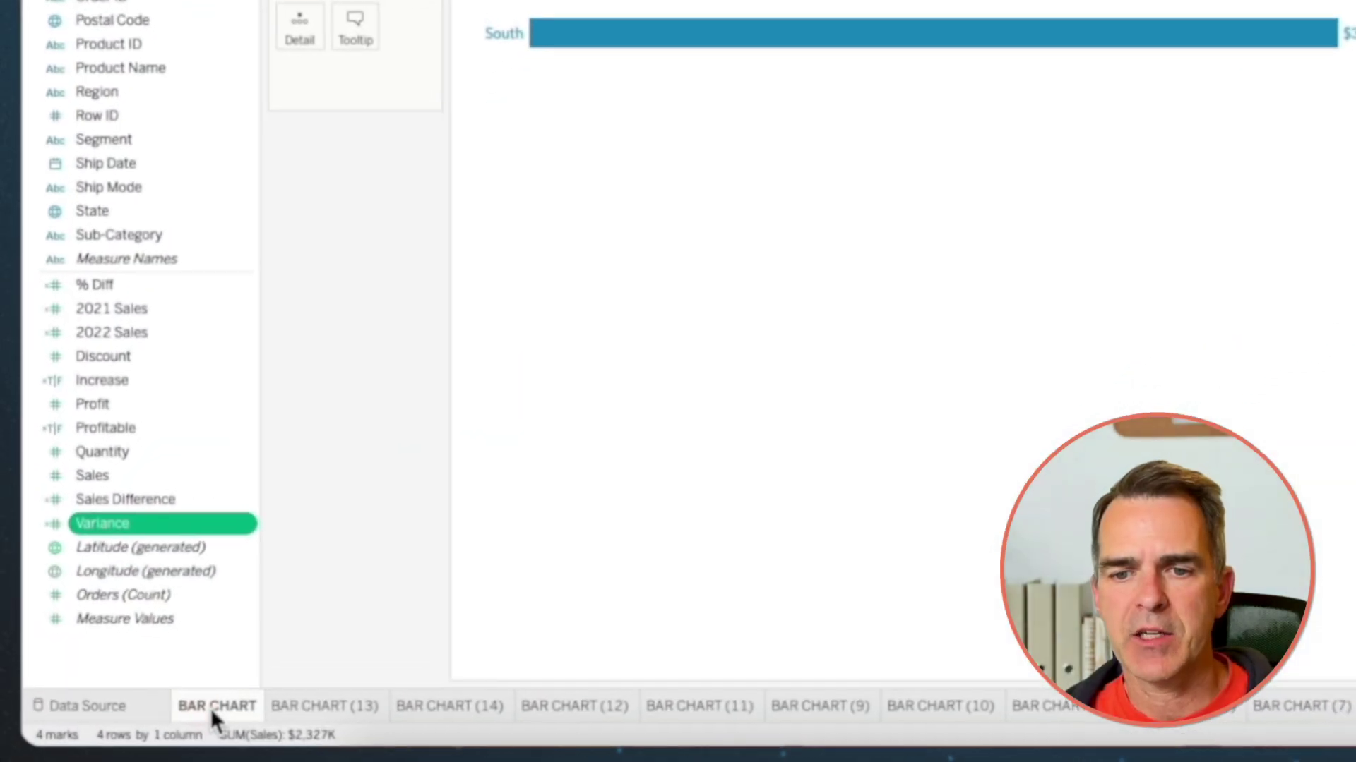
Duplicate the original BAR CHART sheet and display the copy's marks as circles without mark labels.
right_click(174, 702)
left_click(273, 503)
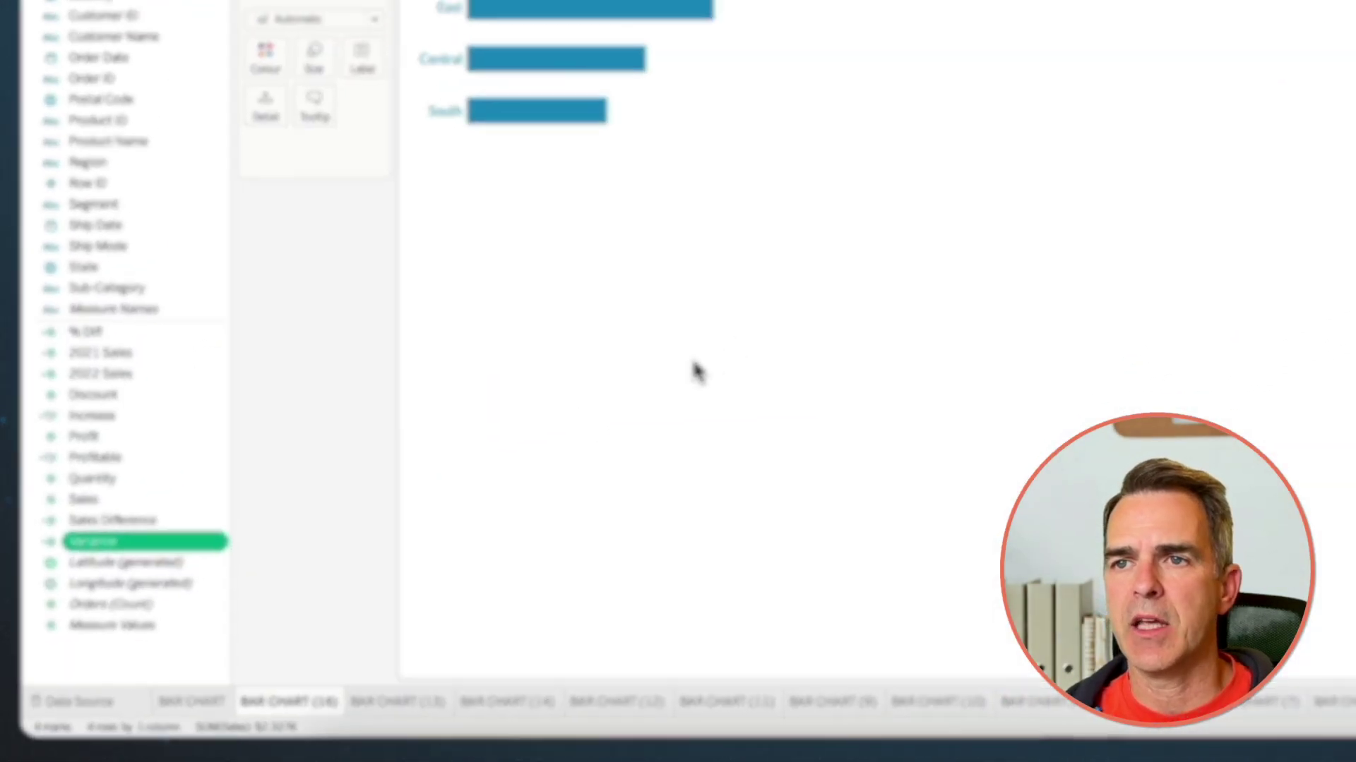
left_click(208, 182)
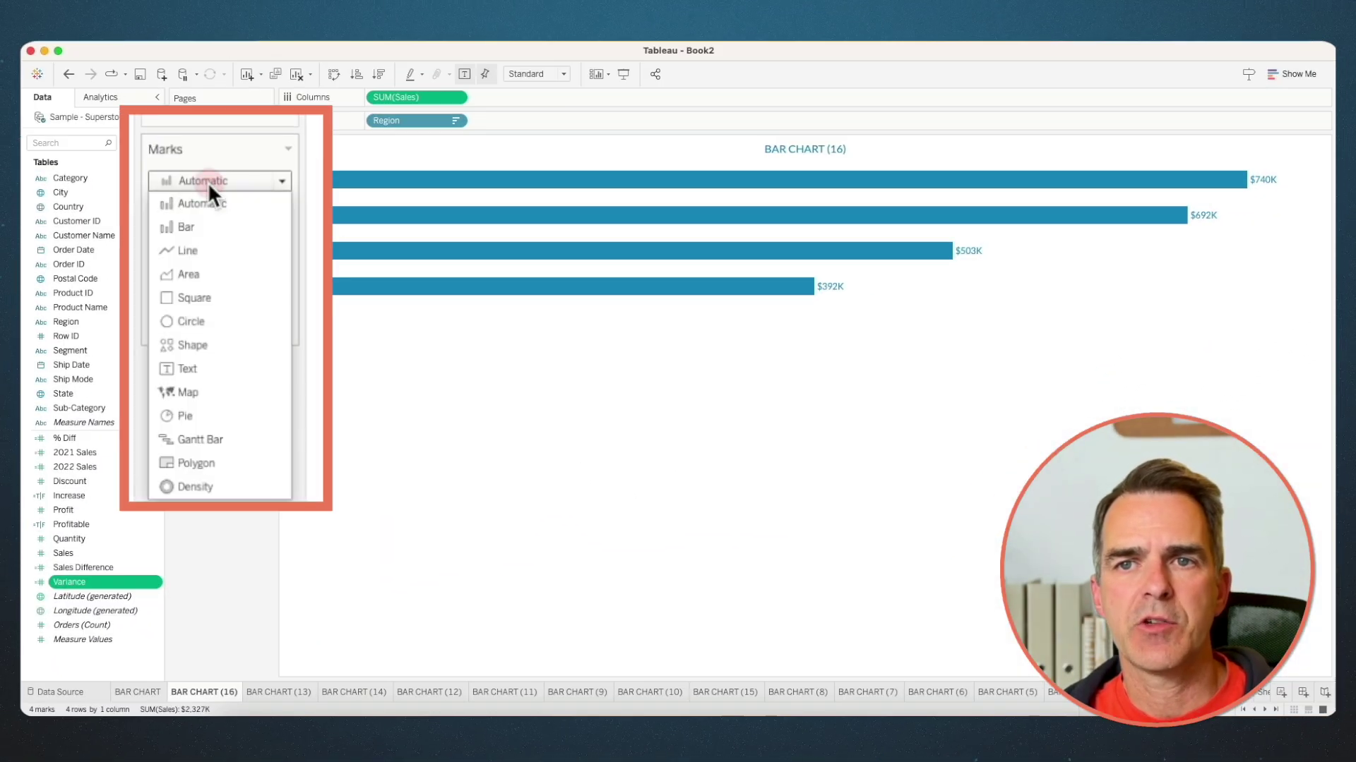
left_click(196, 321)
left_click(253, 253)
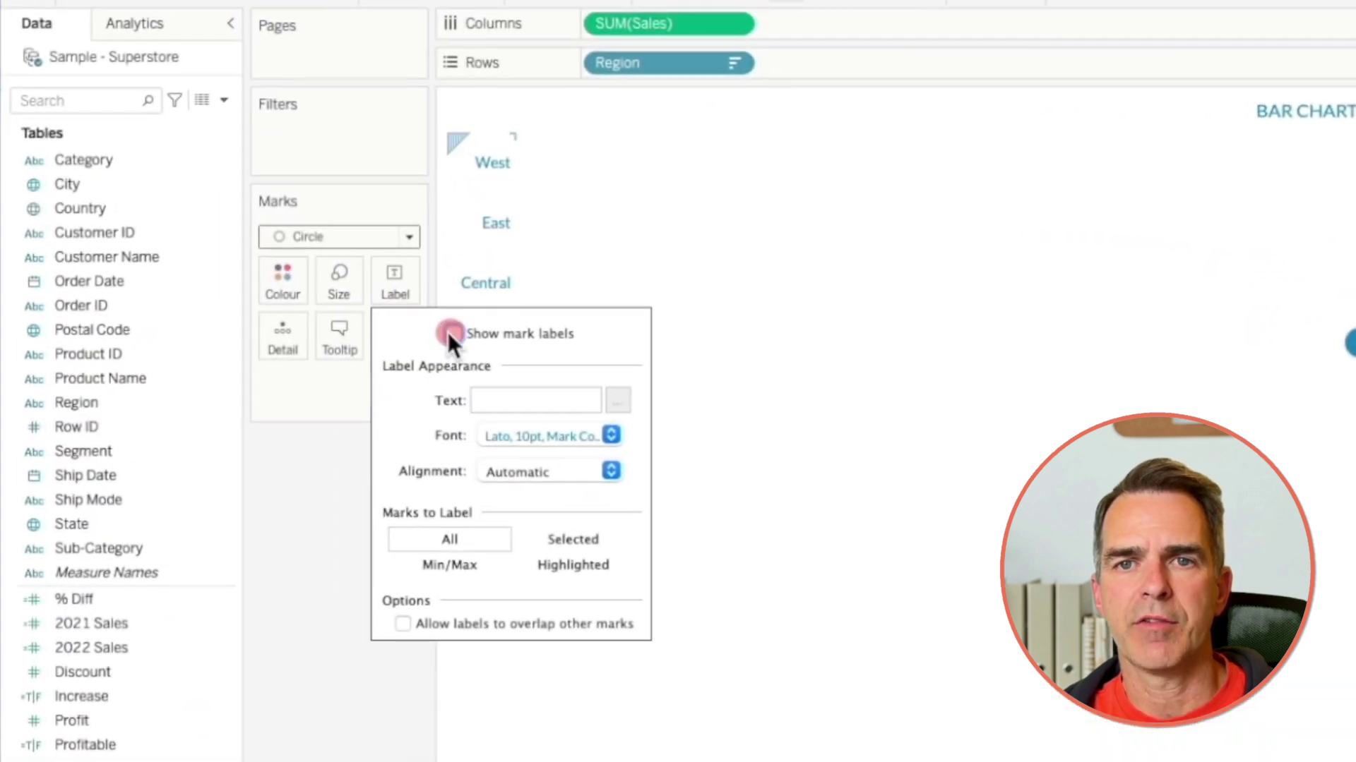
left_click(447, 332)
Add all Row ID members as mark detail and size the circles by SUM(Sales) instead of plotting it on Columns.
left_click_drag(79, 427, 281, 329)
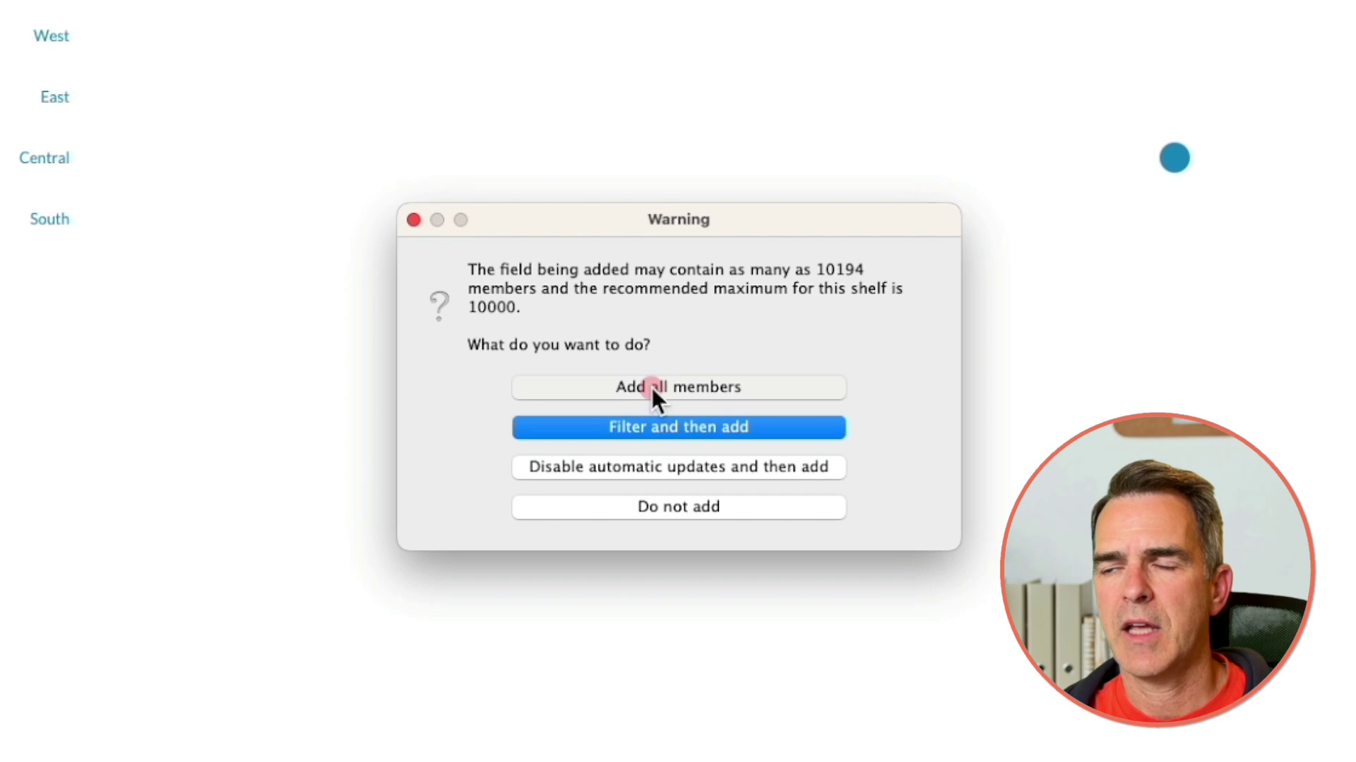
left_click(1099, 514)
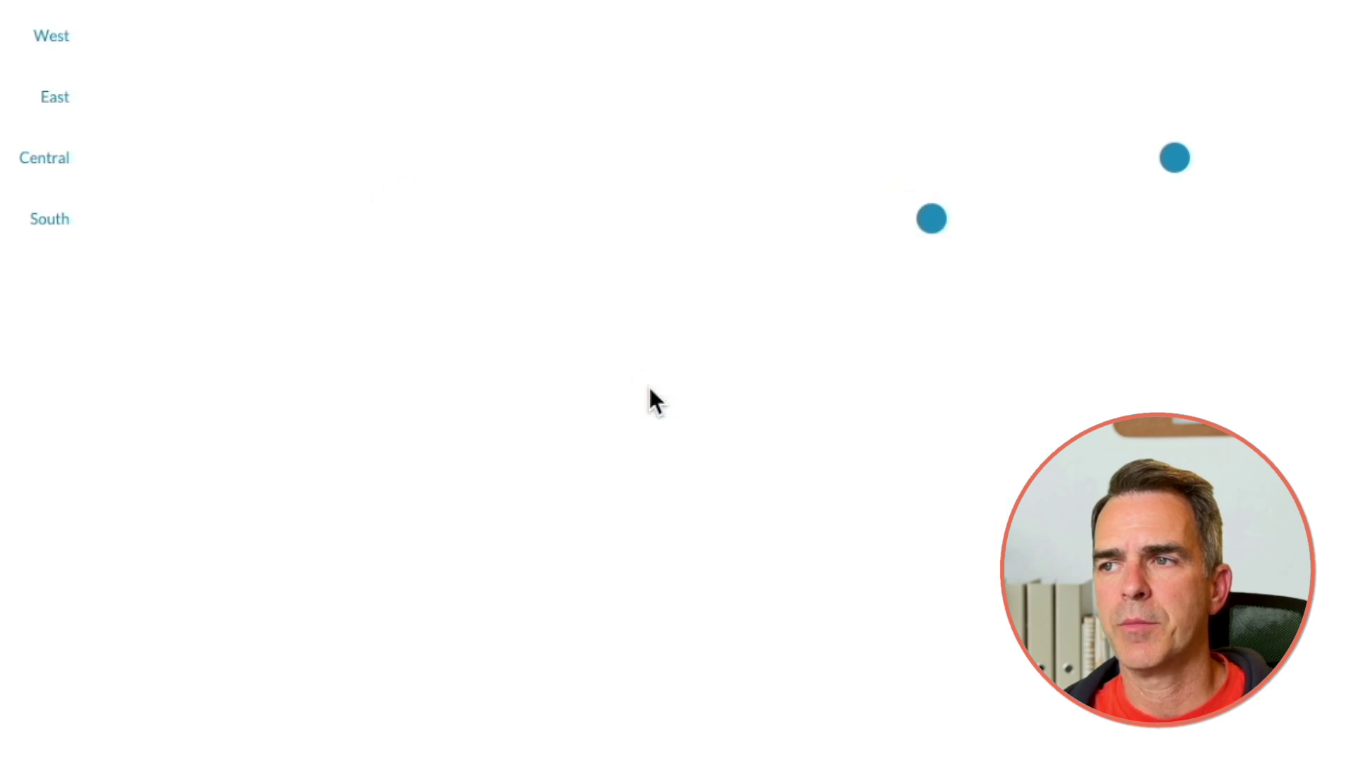
left_click_drag(482, 117, 171, 366)
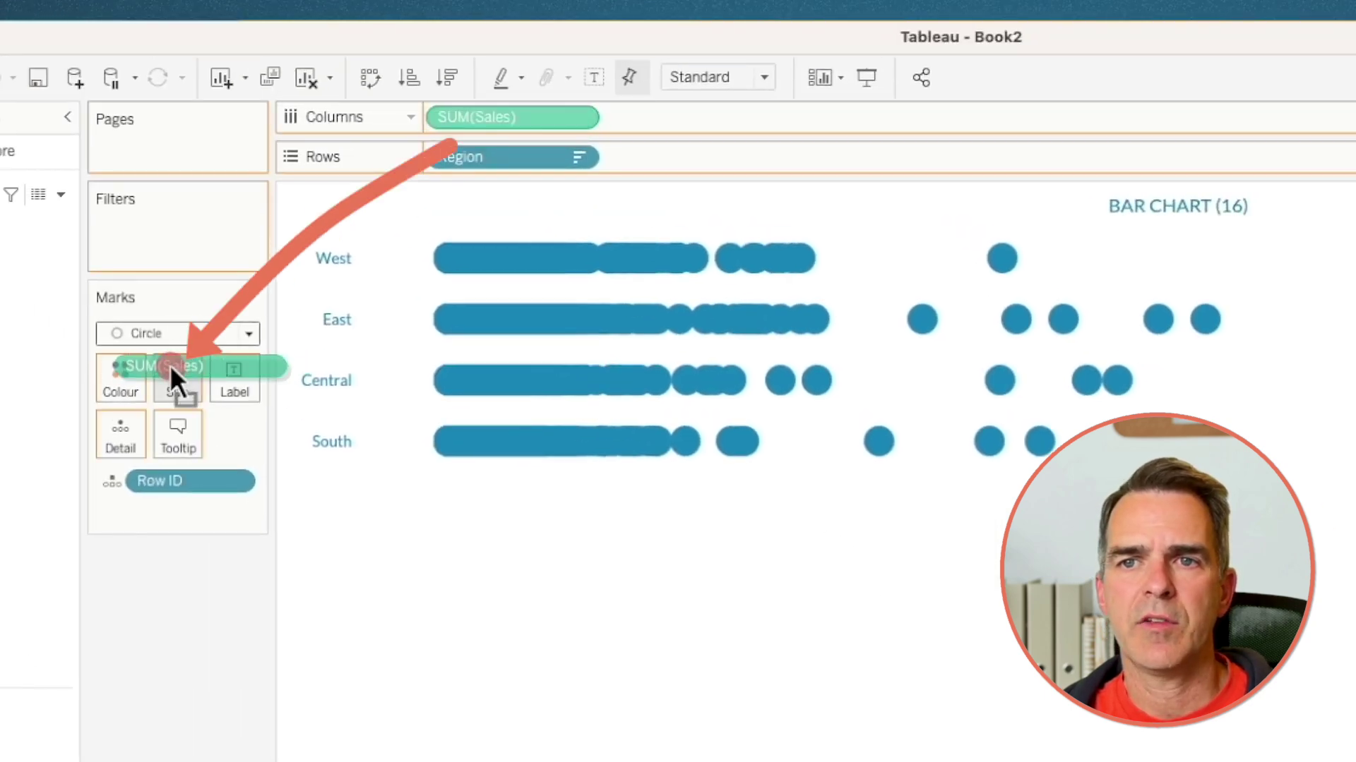
Add an INDEX() calculation to Columns and compute it using Row ID.
double_click(504, 114)
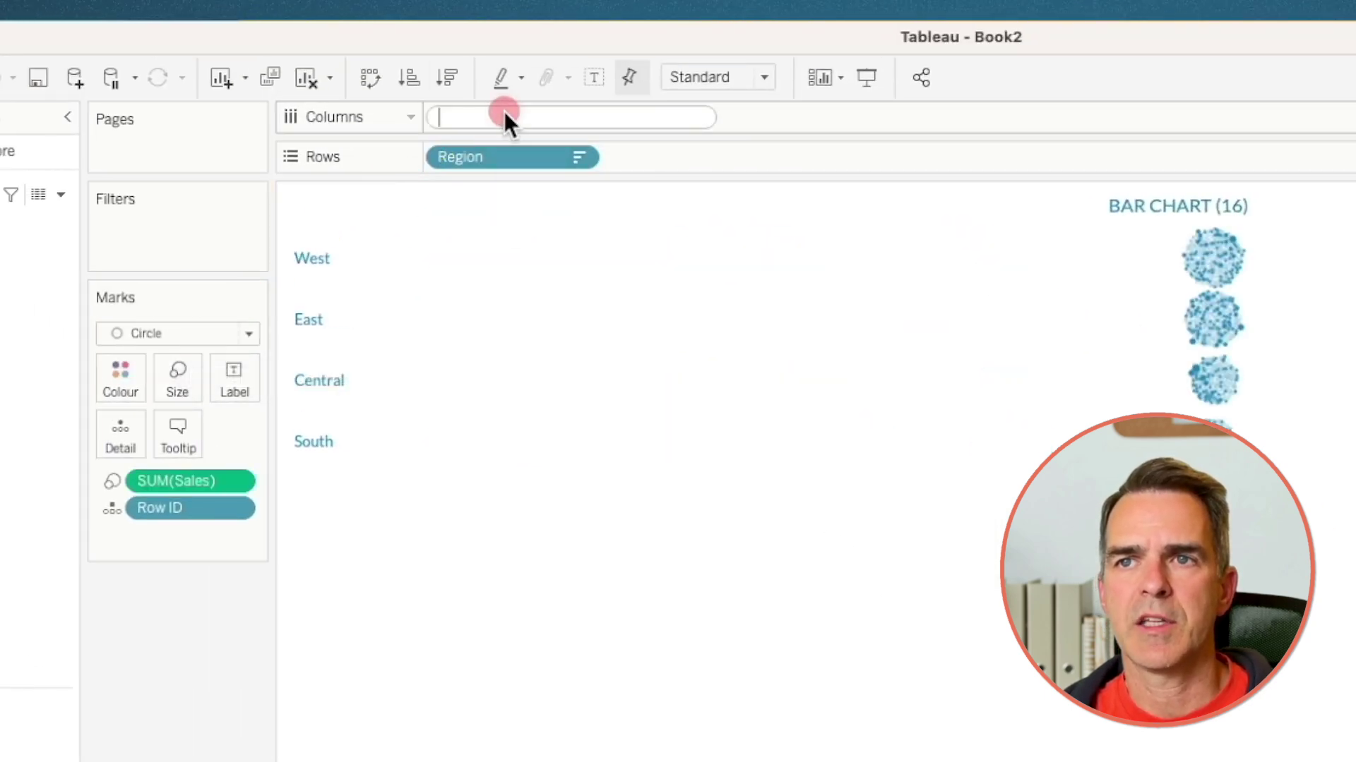
type("INDEX")
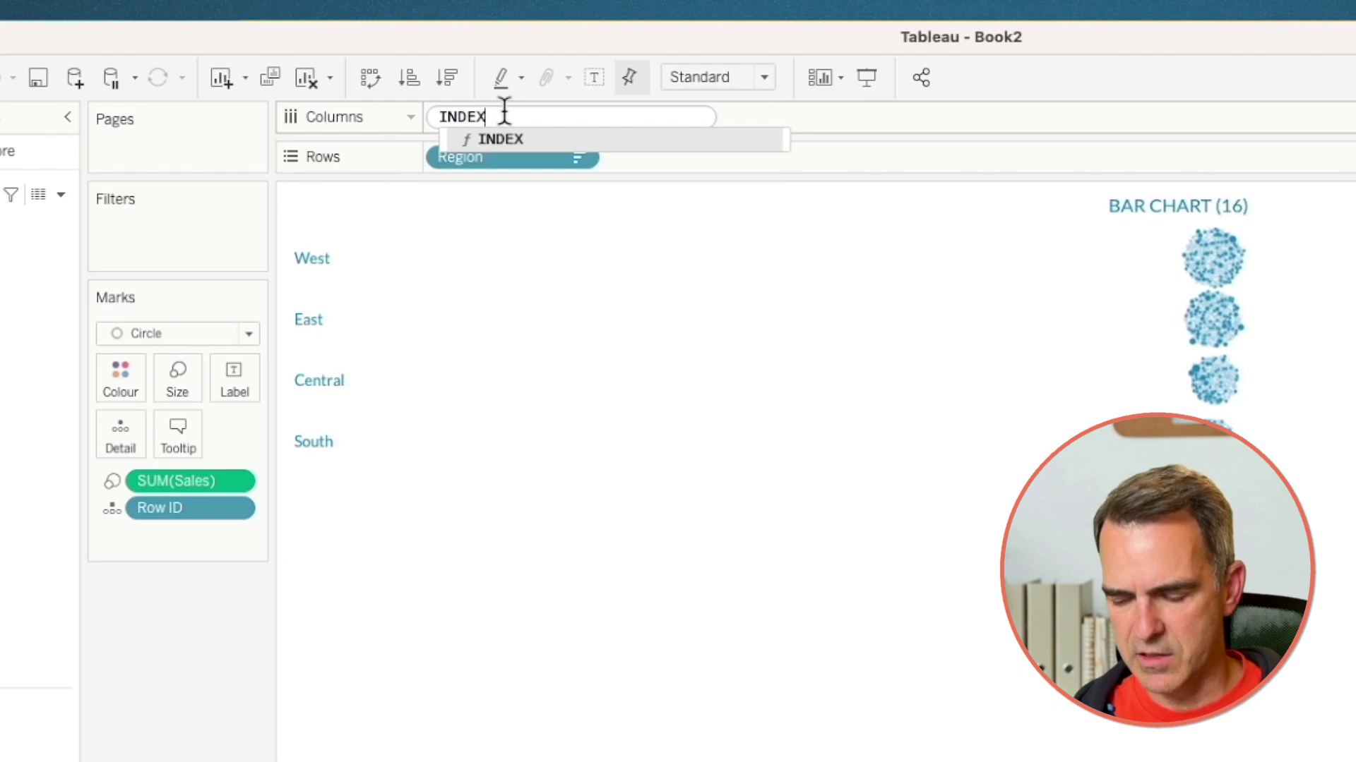
key("Return")
key("Return")
left_click(579, 117)
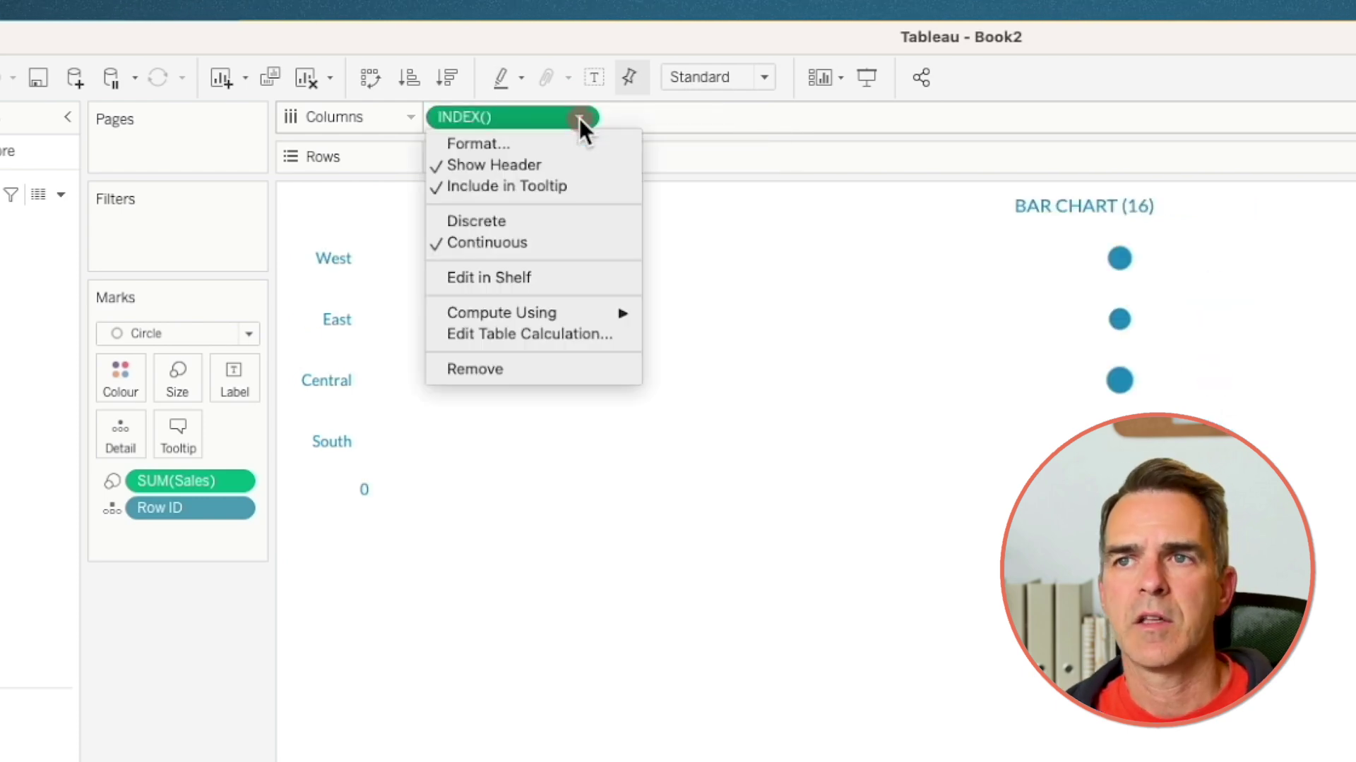
mouse_move(597, 312)
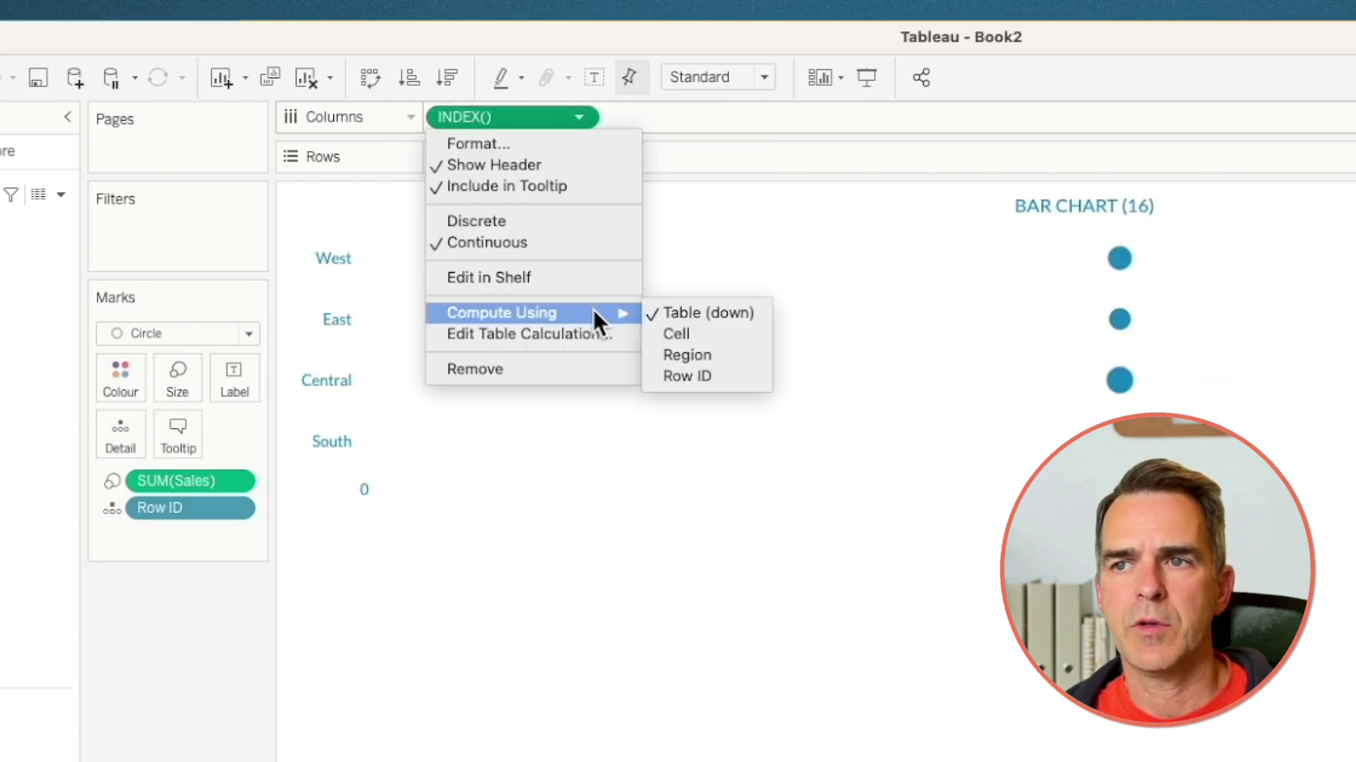
left_click(722, 375)
Add a RANDOM() calculation to Rows after Region and set the view to Fit Width.
double_click(664, 156)
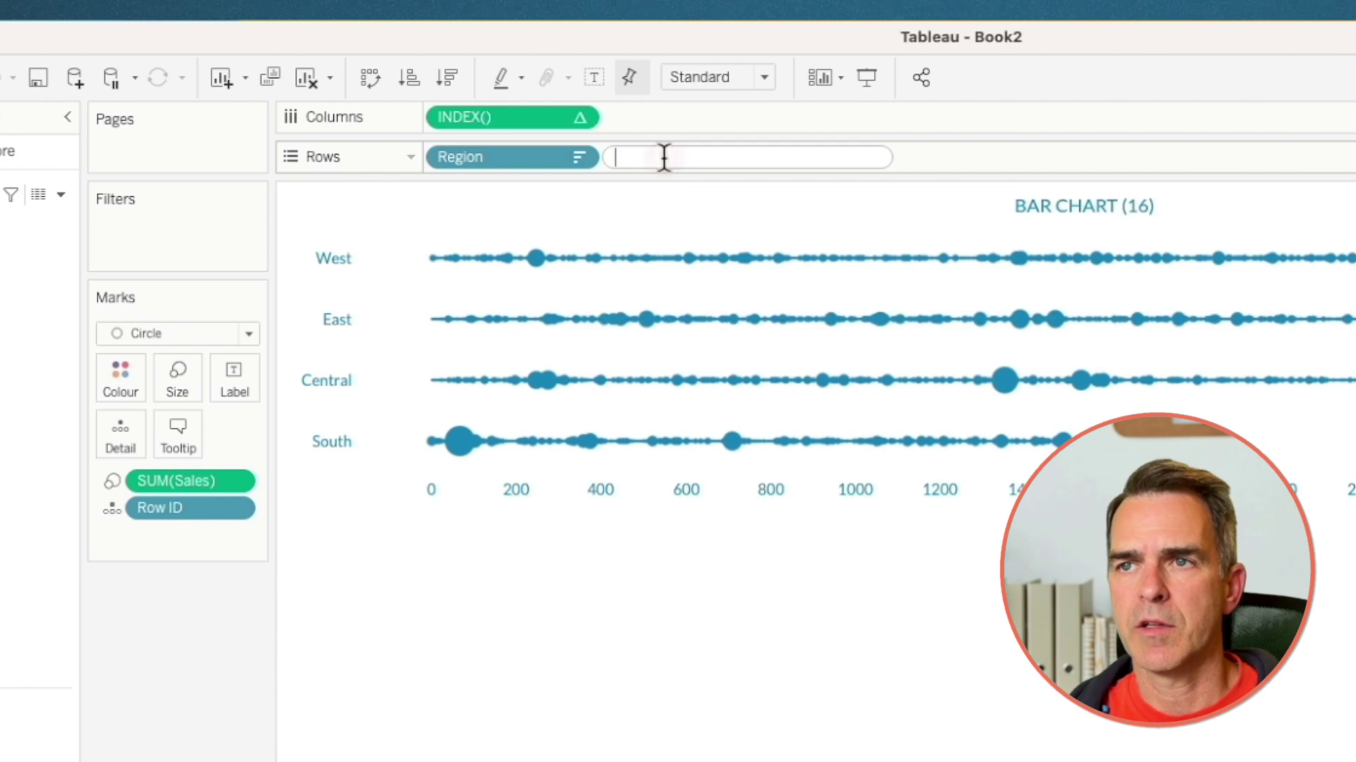
type("RANDOM()")
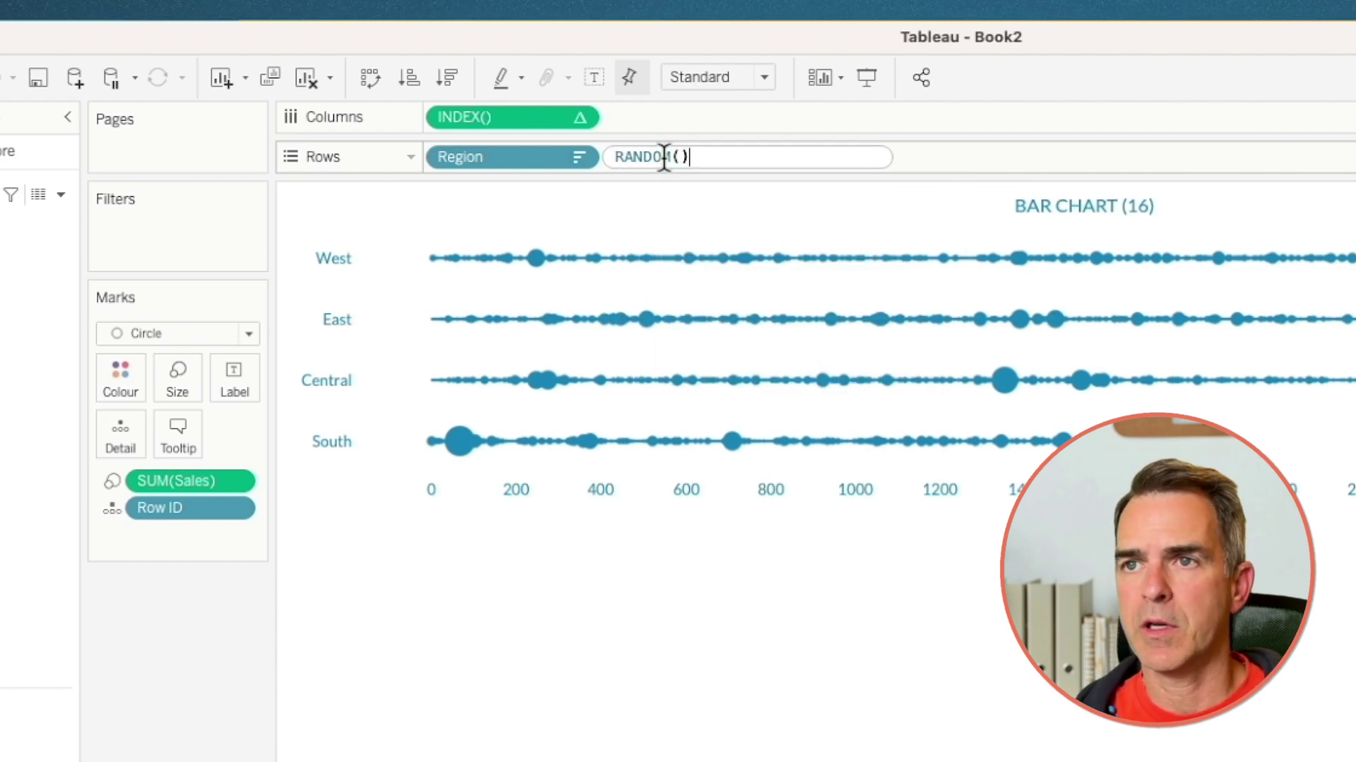
key("Return")
left_click(694, 76)
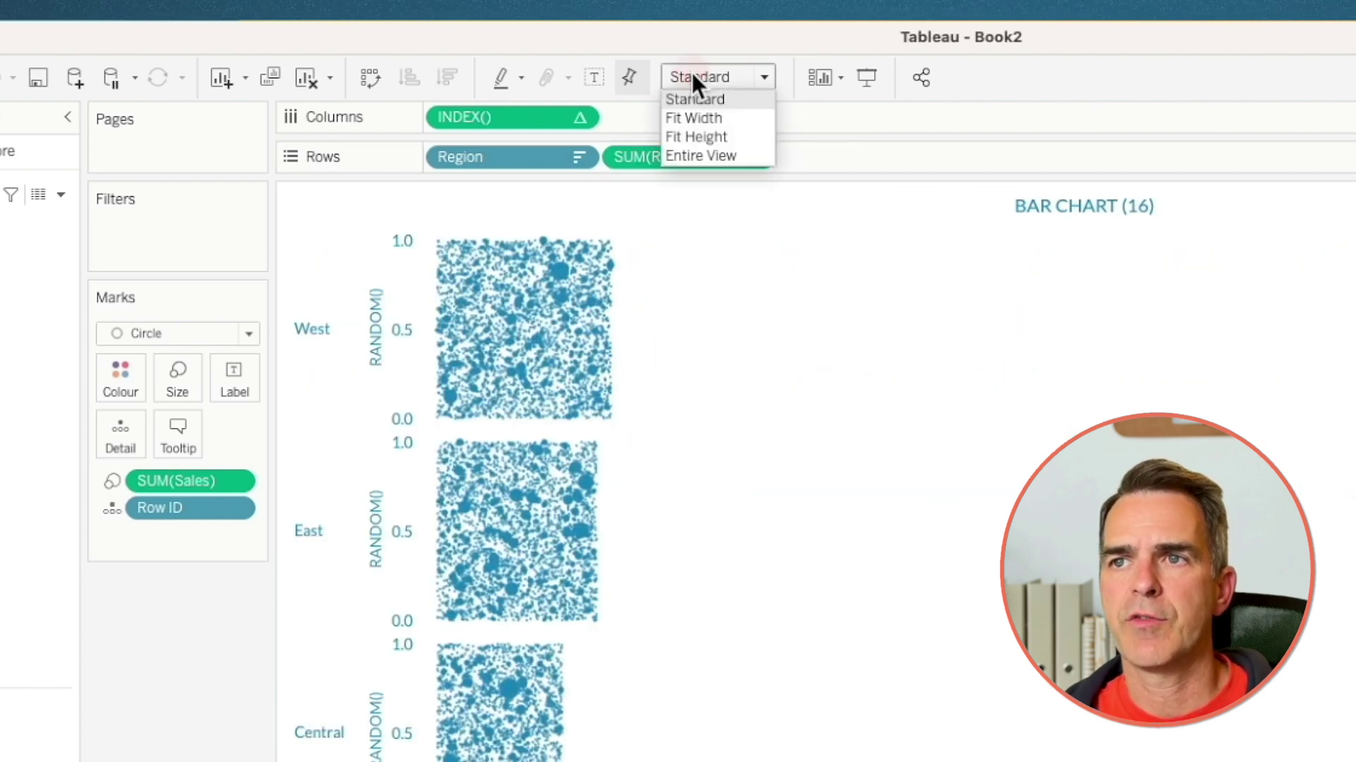
left_click(693, 118)
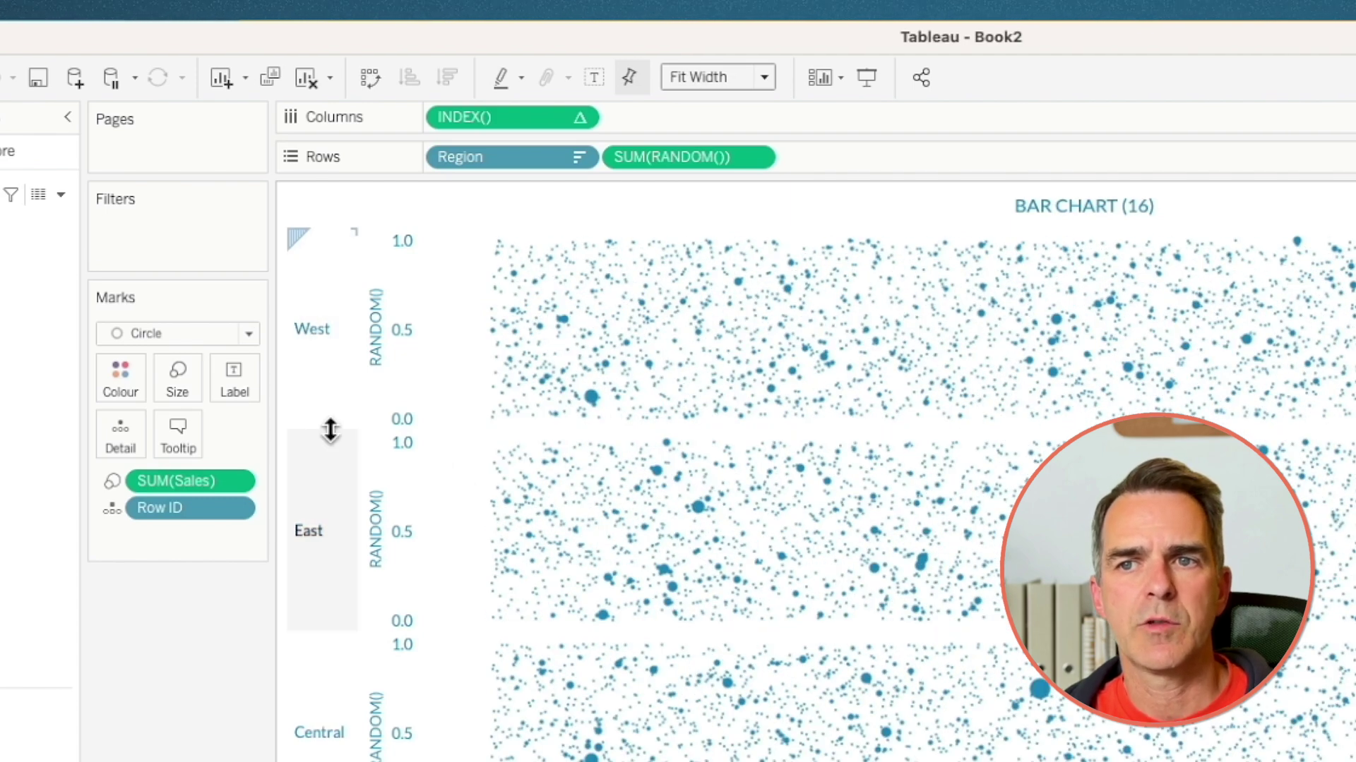
Reduce the height of the region rows and hide the RANDOM() axis headers.
left_click_drag(331, 430, 331, 327)
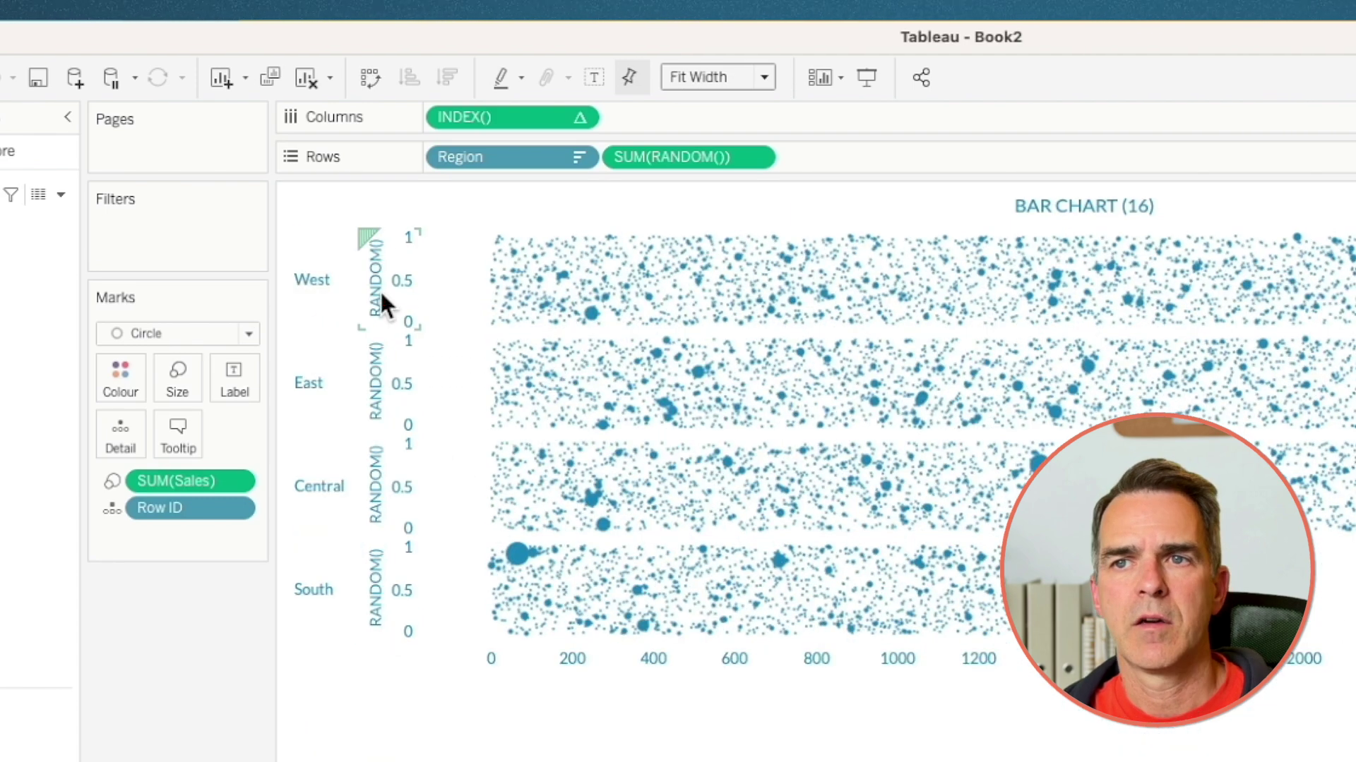
right_click(384, 304)
left_click(450, 422)
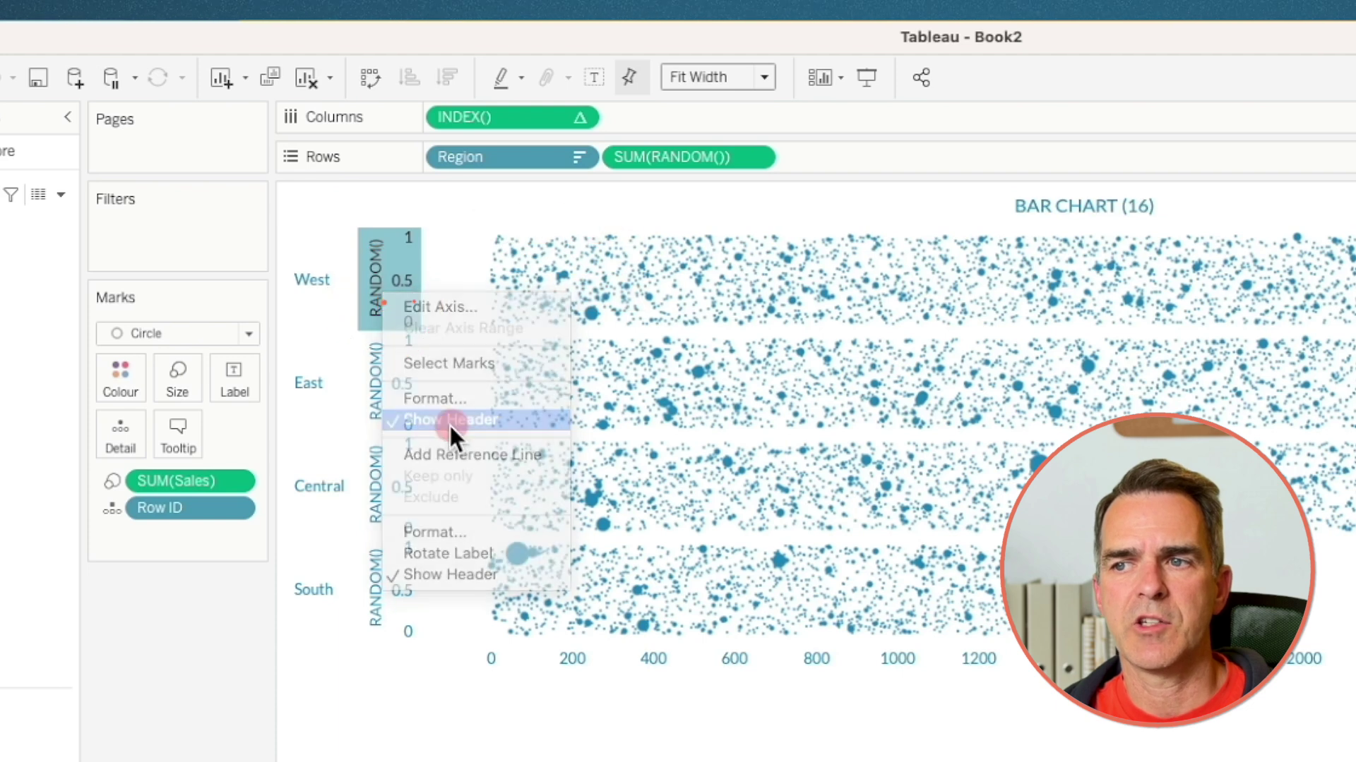
Give the INDEX() axis a fixed start of 0 and an automatic end.
left_click(555, 672)
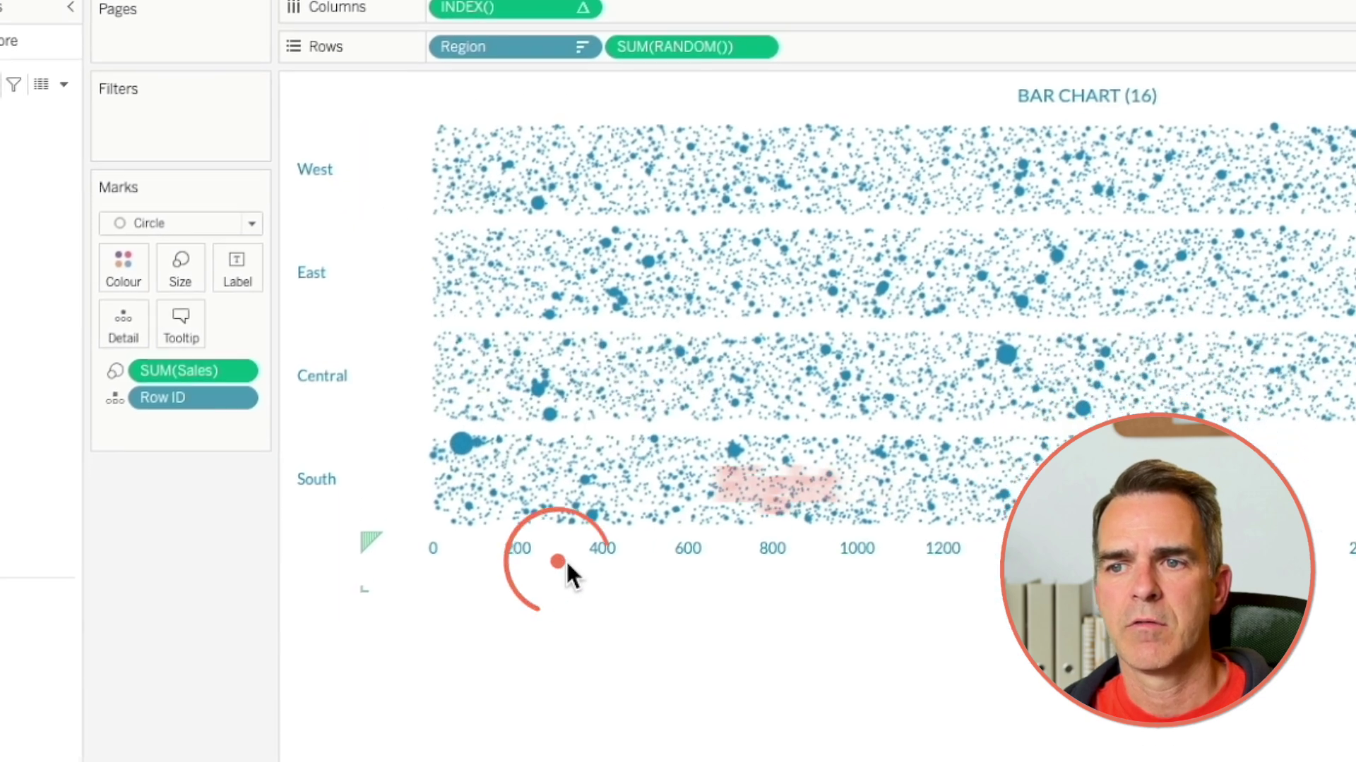
right_click(567, 562)
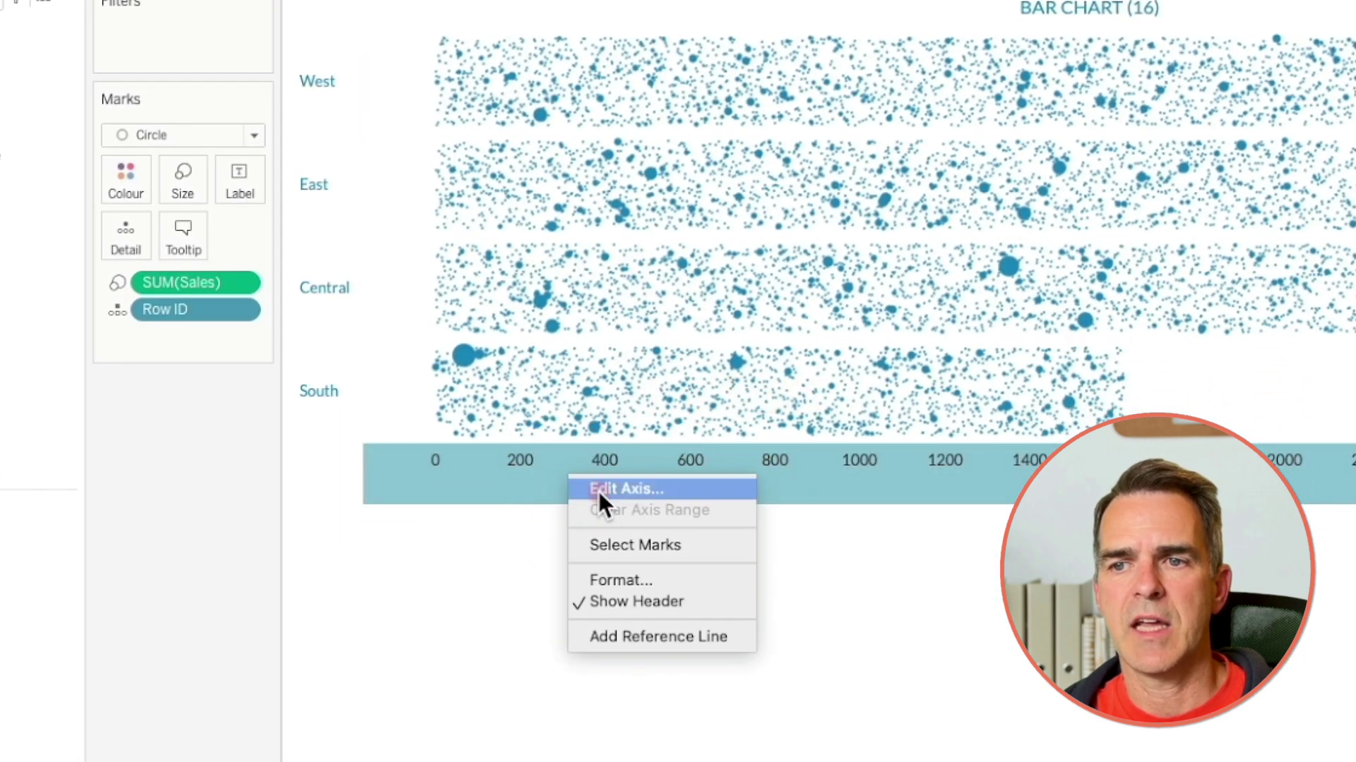
left_click(598, 489)
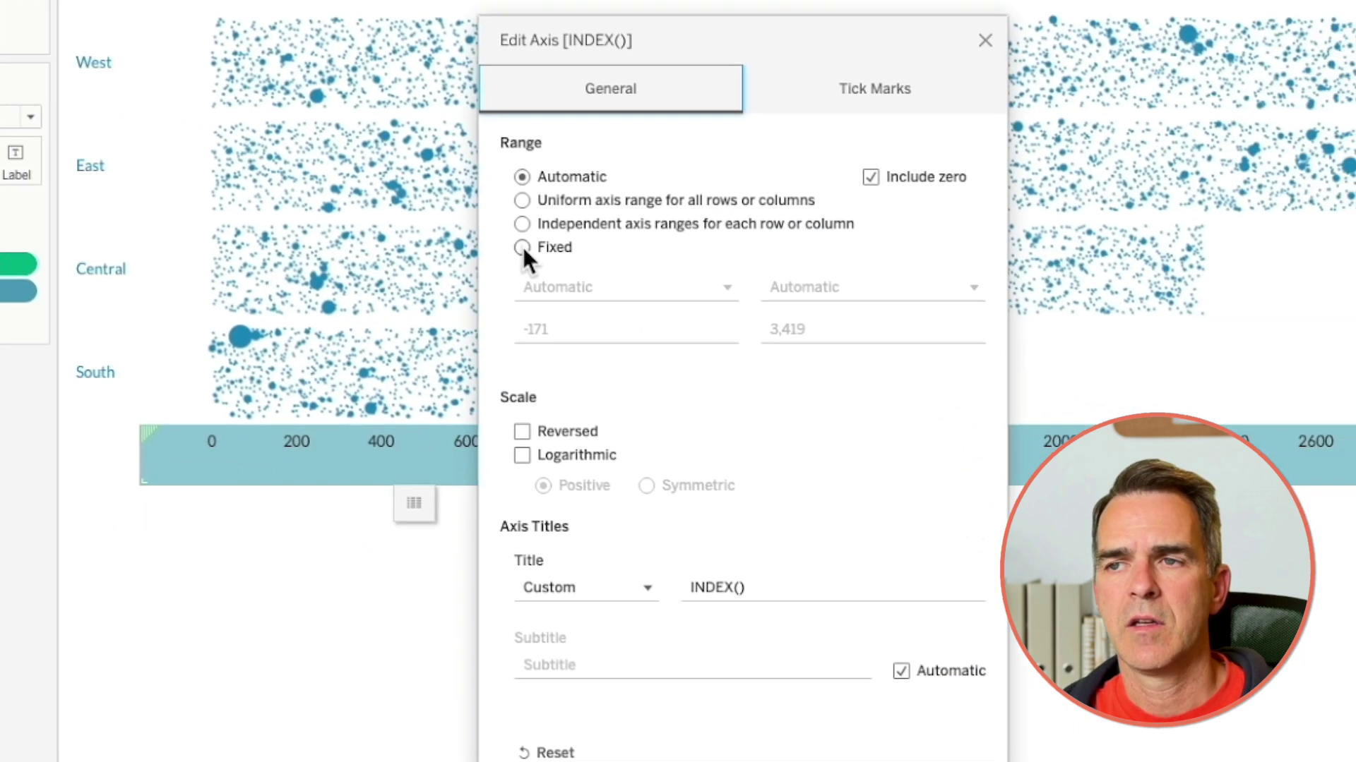
left_click(458, 242)
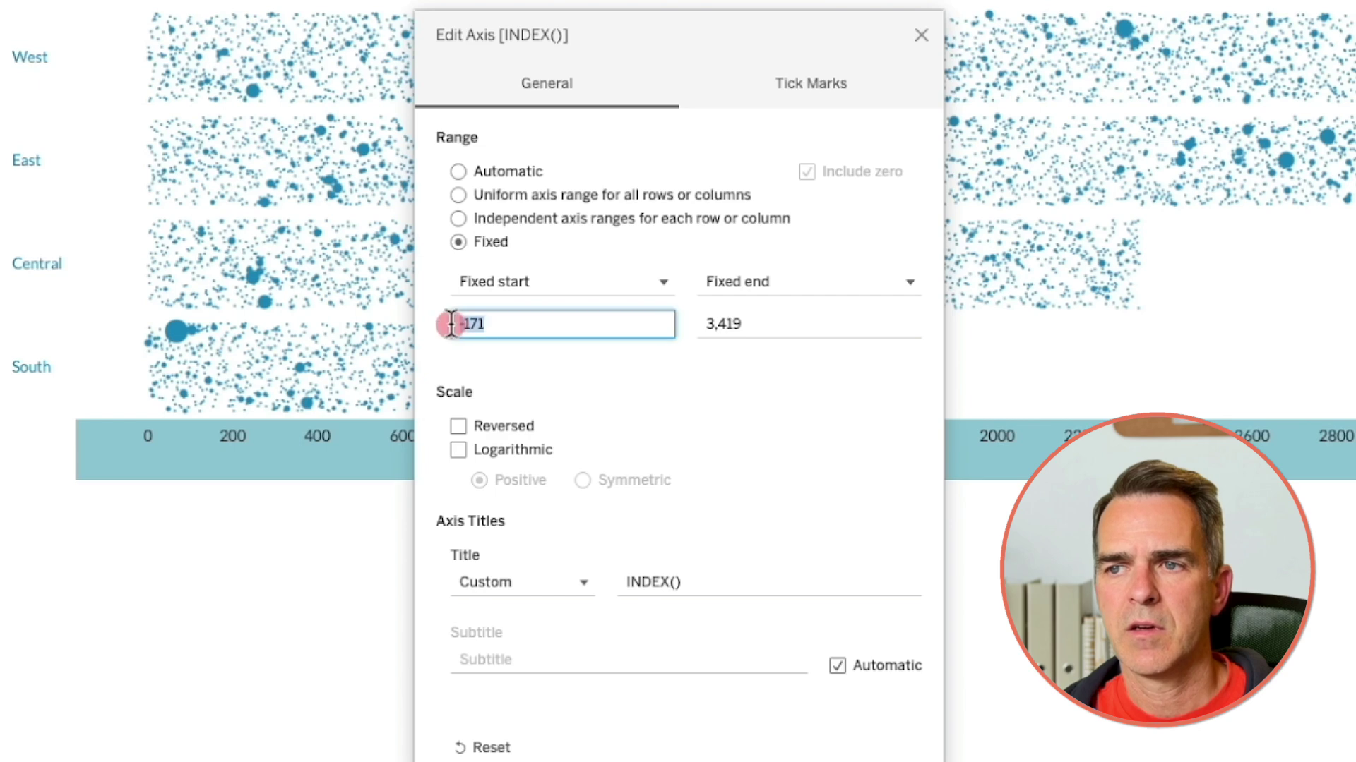
key("Tab")
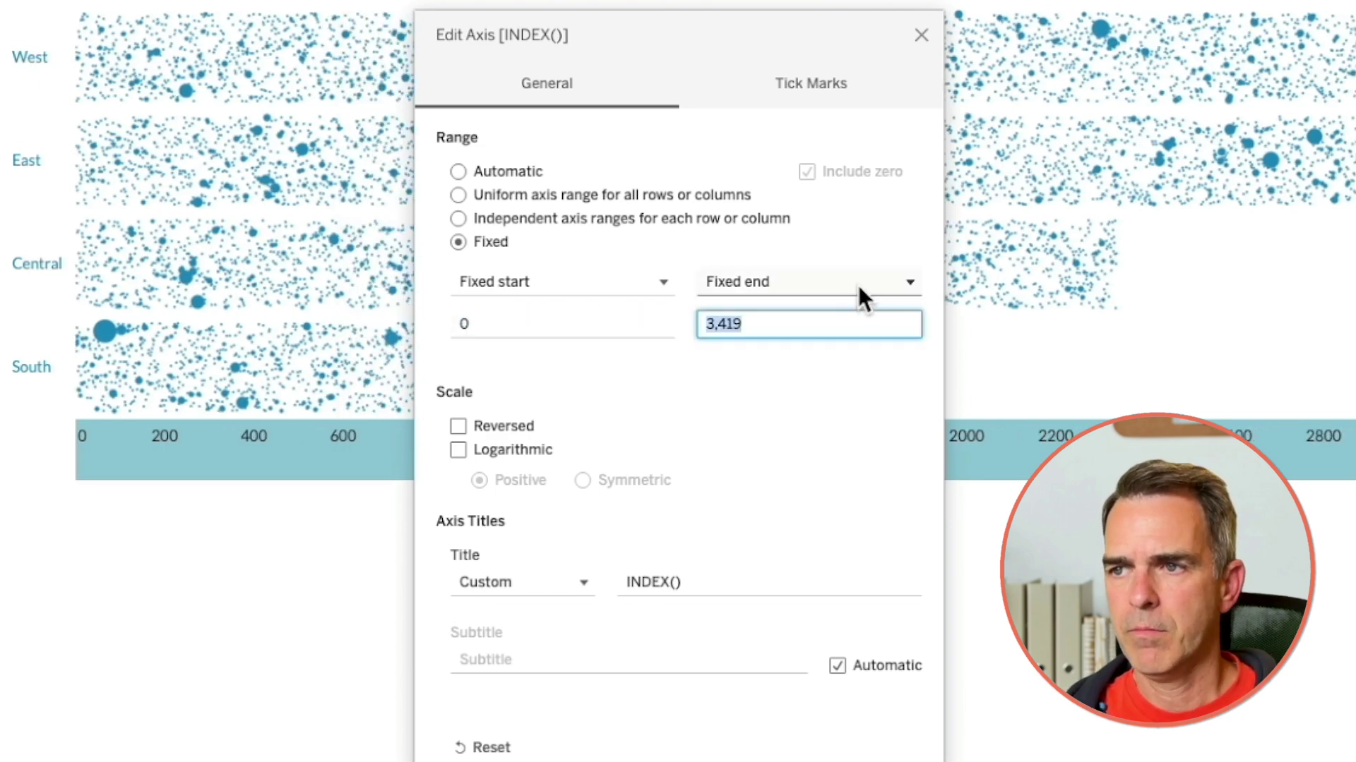
left_click(761, 278)
left_click(754, 313)
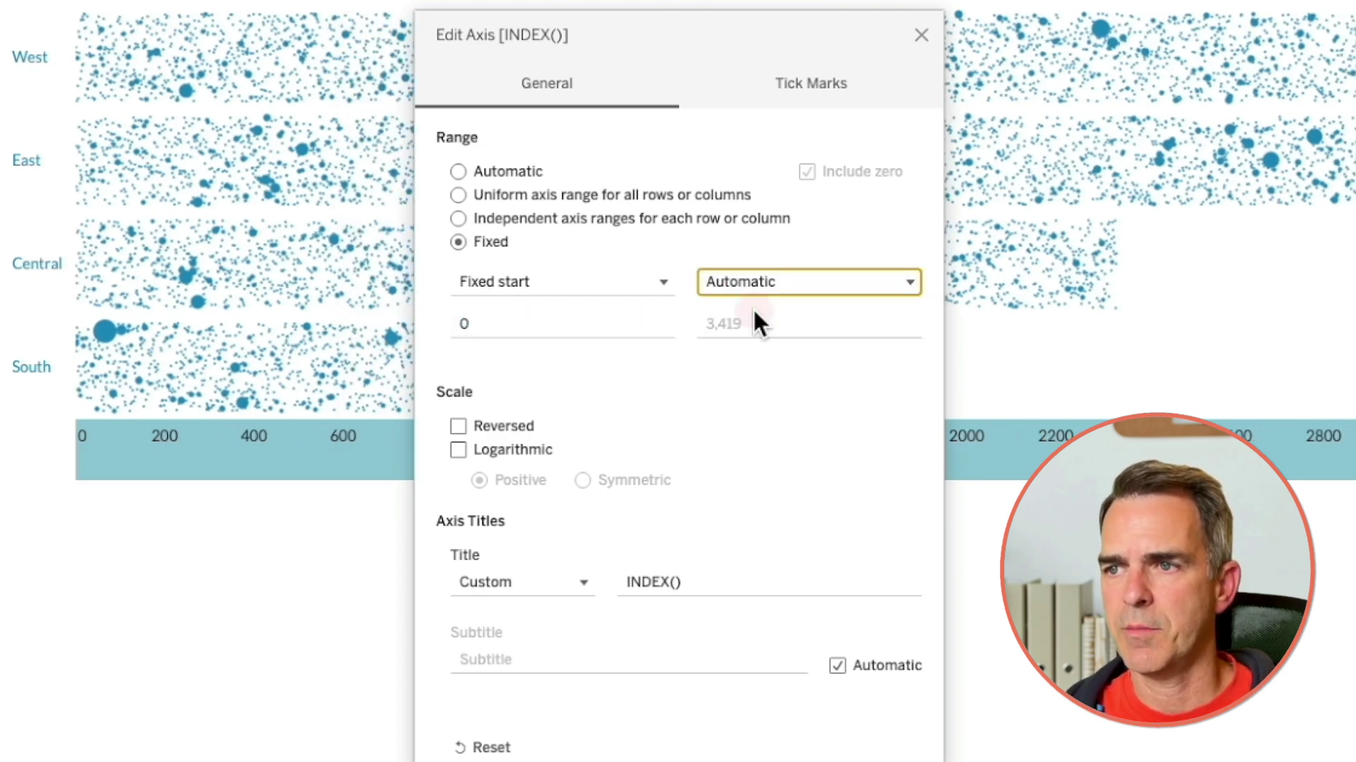
left_click(922, 33)
Hide the INDEX() axis header and display all the workbook's sheets as thumbnails.
right_click(546, 450)
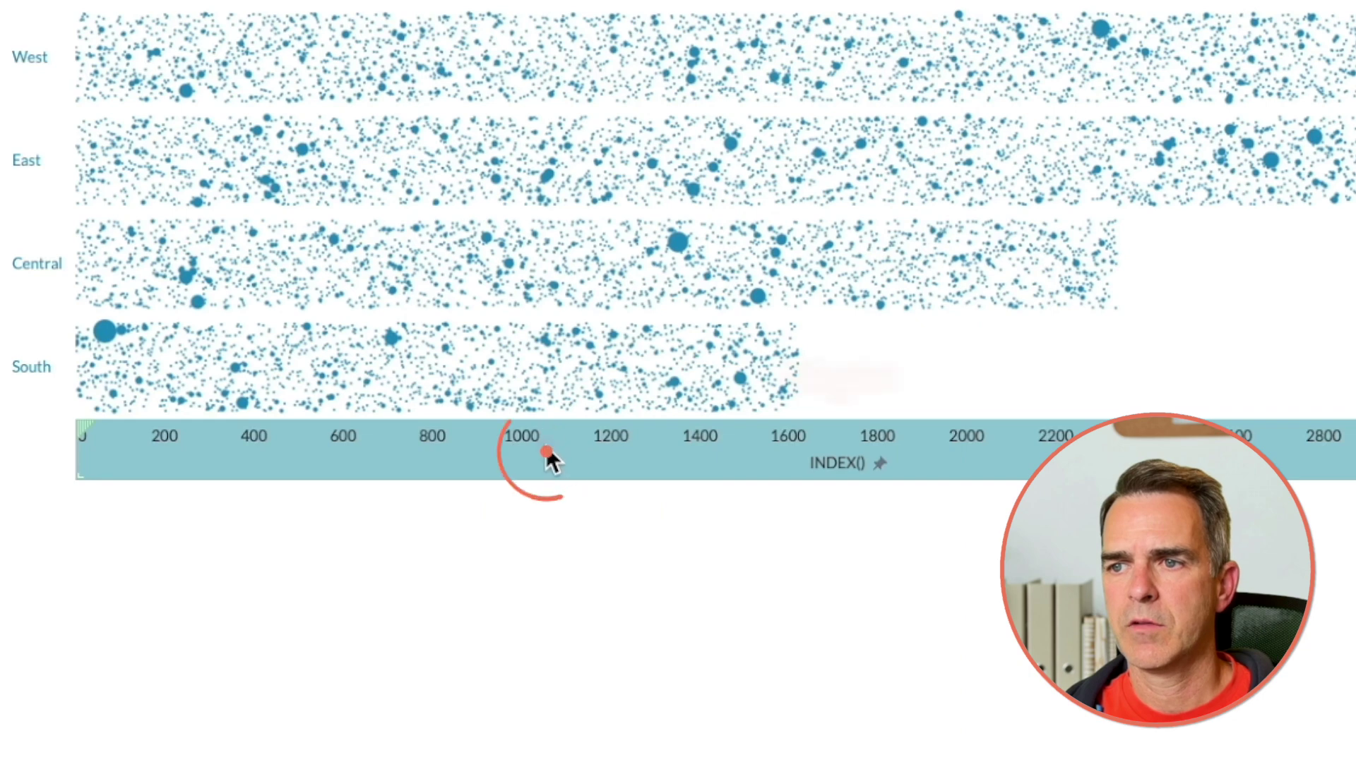
left_click(606, 573)
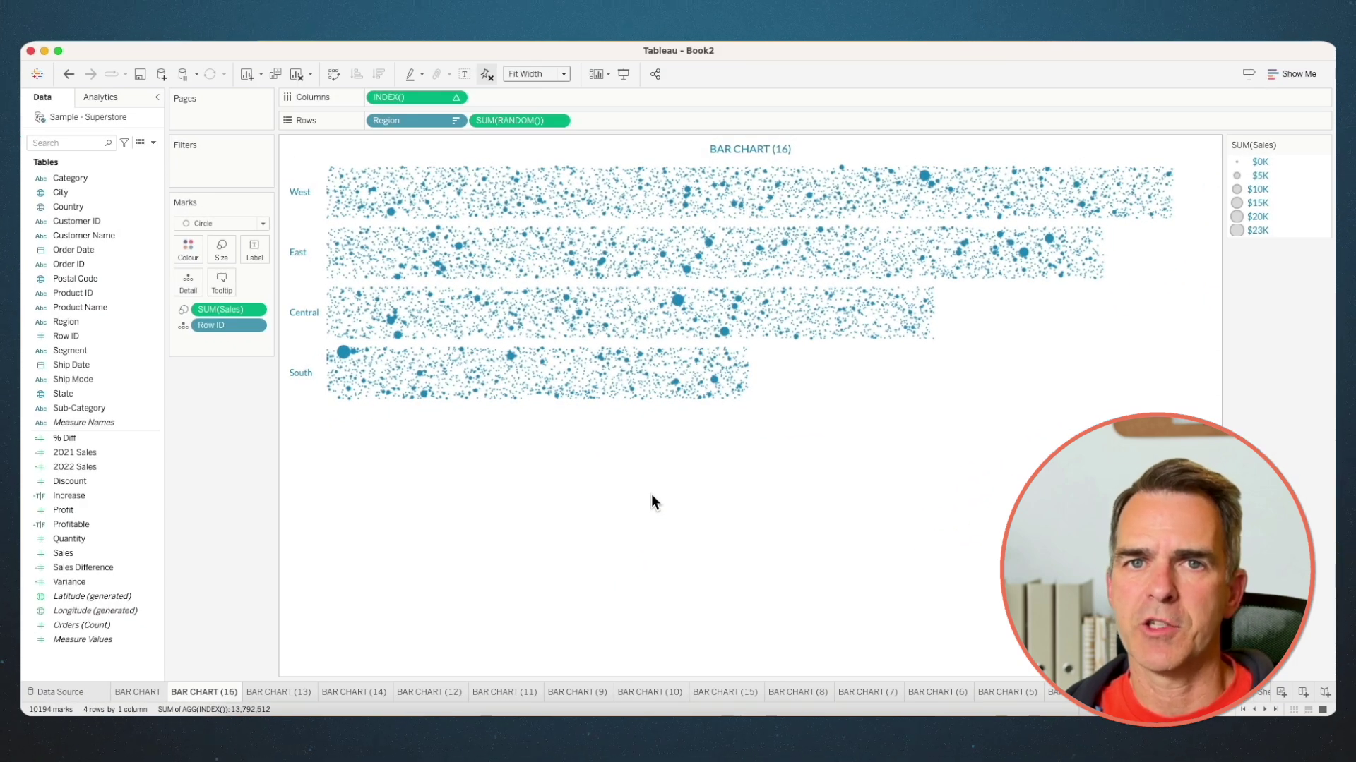
key("F8")
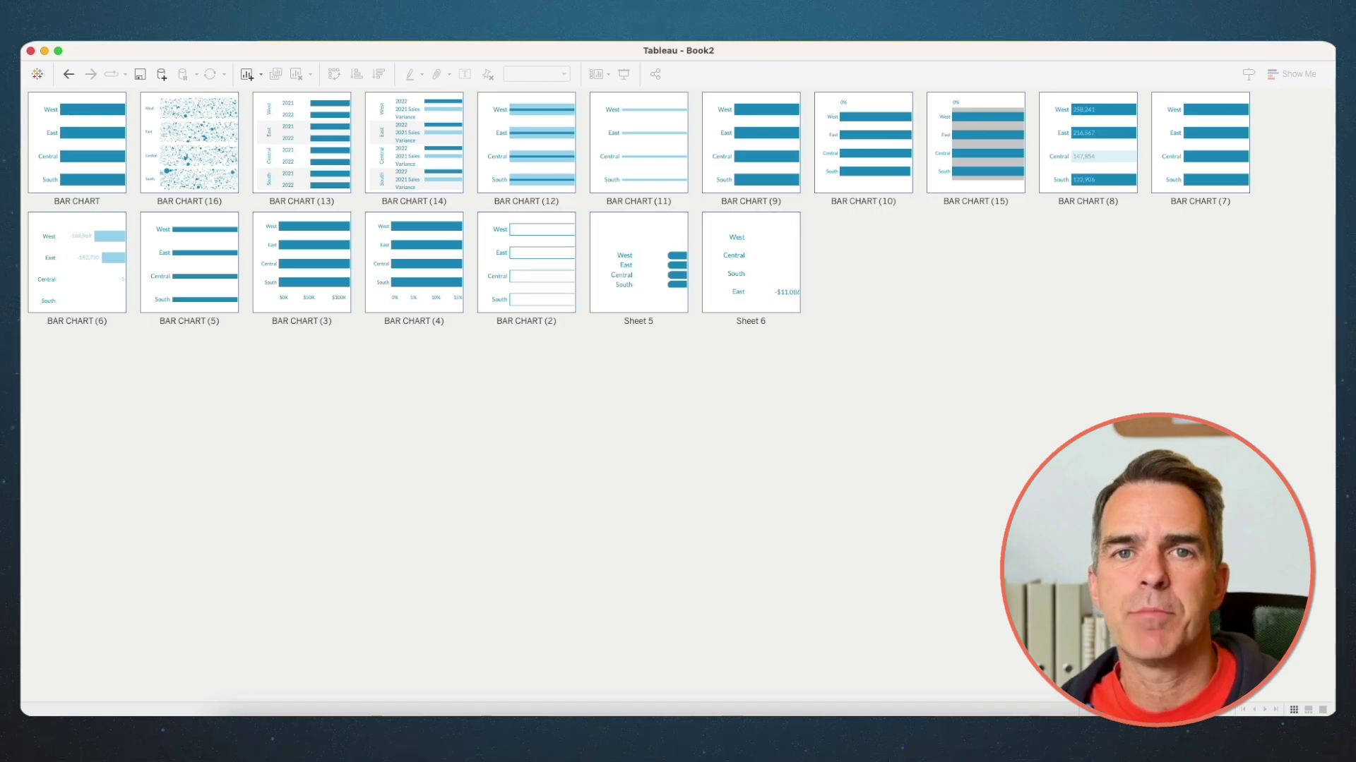